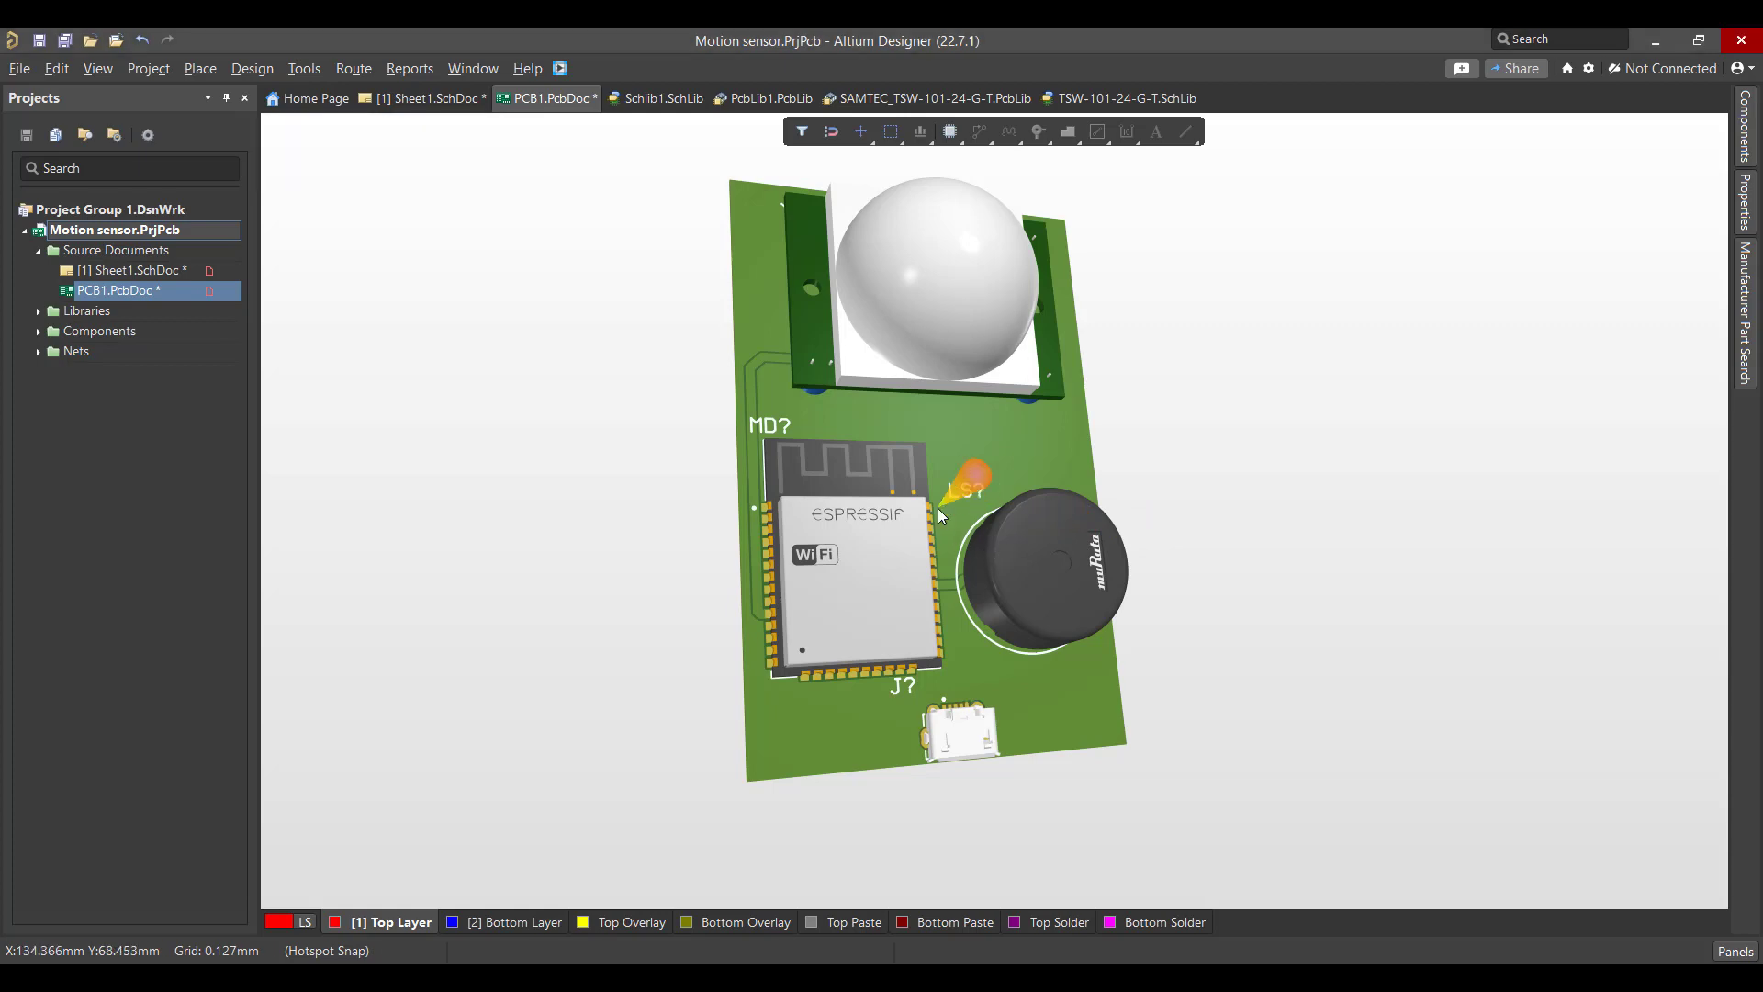
Orbit the finished motion sensor board in the 3D view.
{"action": "right_click_drag", "start_coordinate": [938, 508], "coordinate": [1200, 407]}
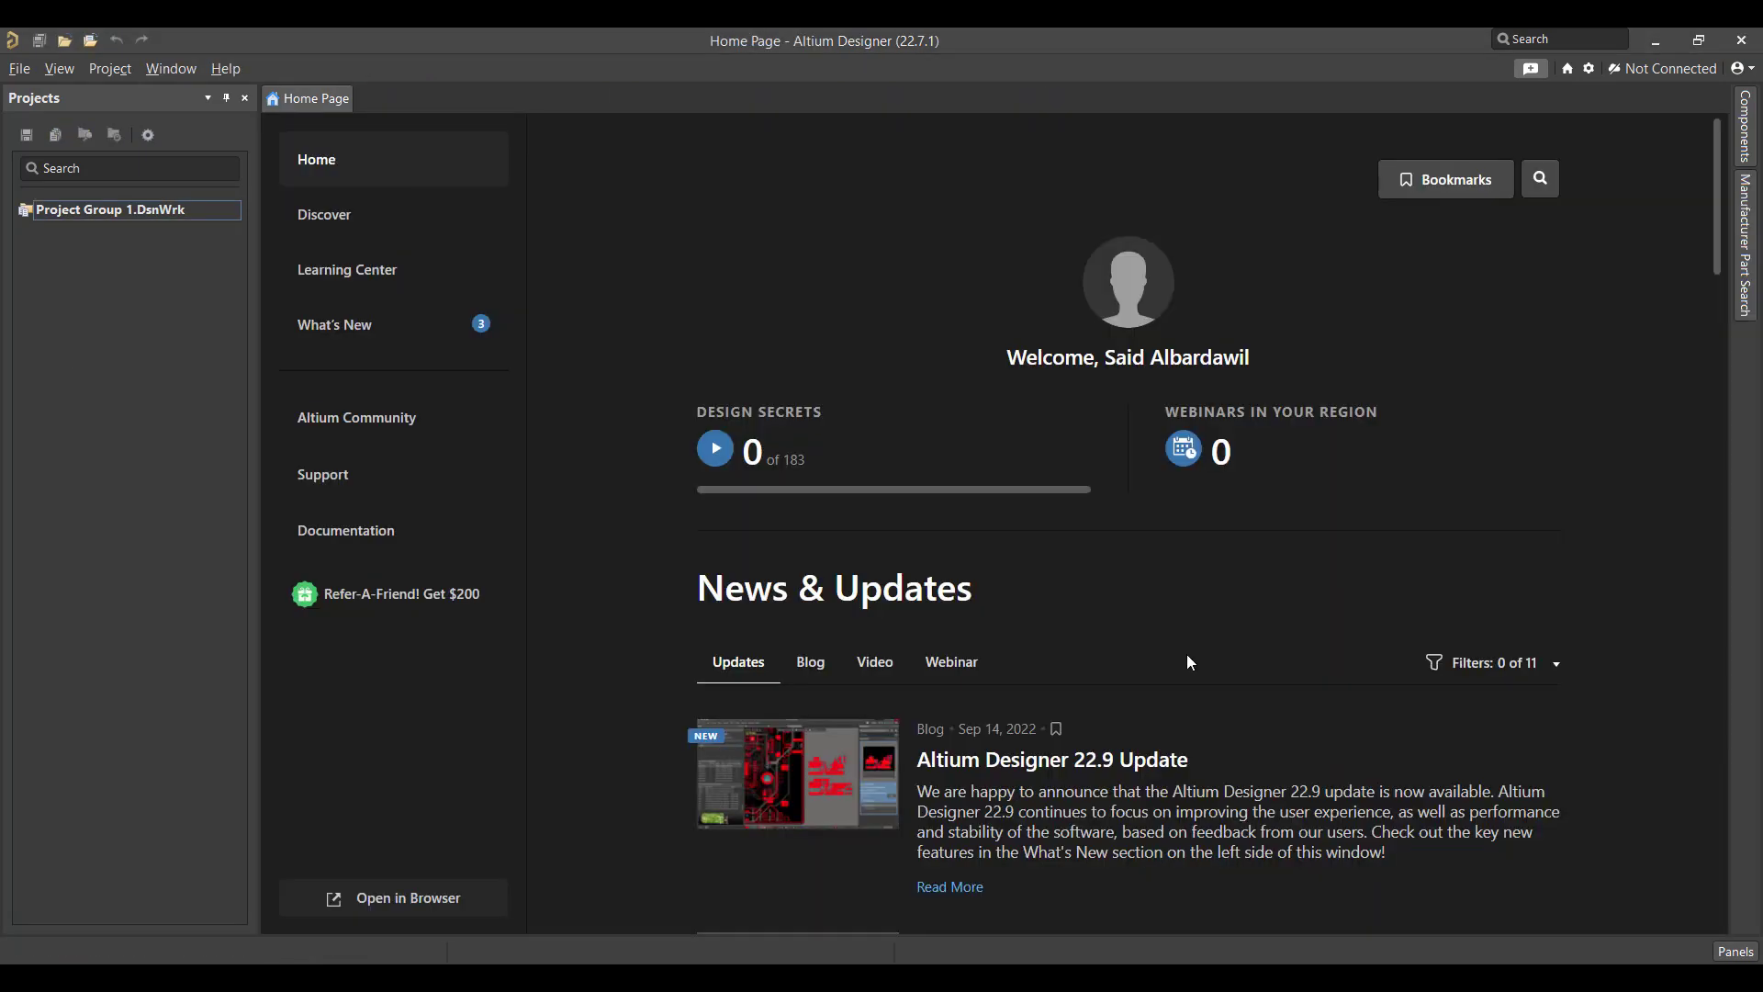
Set up an empty PCB project named Motion sensor and choose its save folder.
{"action": "left_click", "coordinate": [19, 69]}
{"action": "mouse_move", "coordinate": [55, 93]}
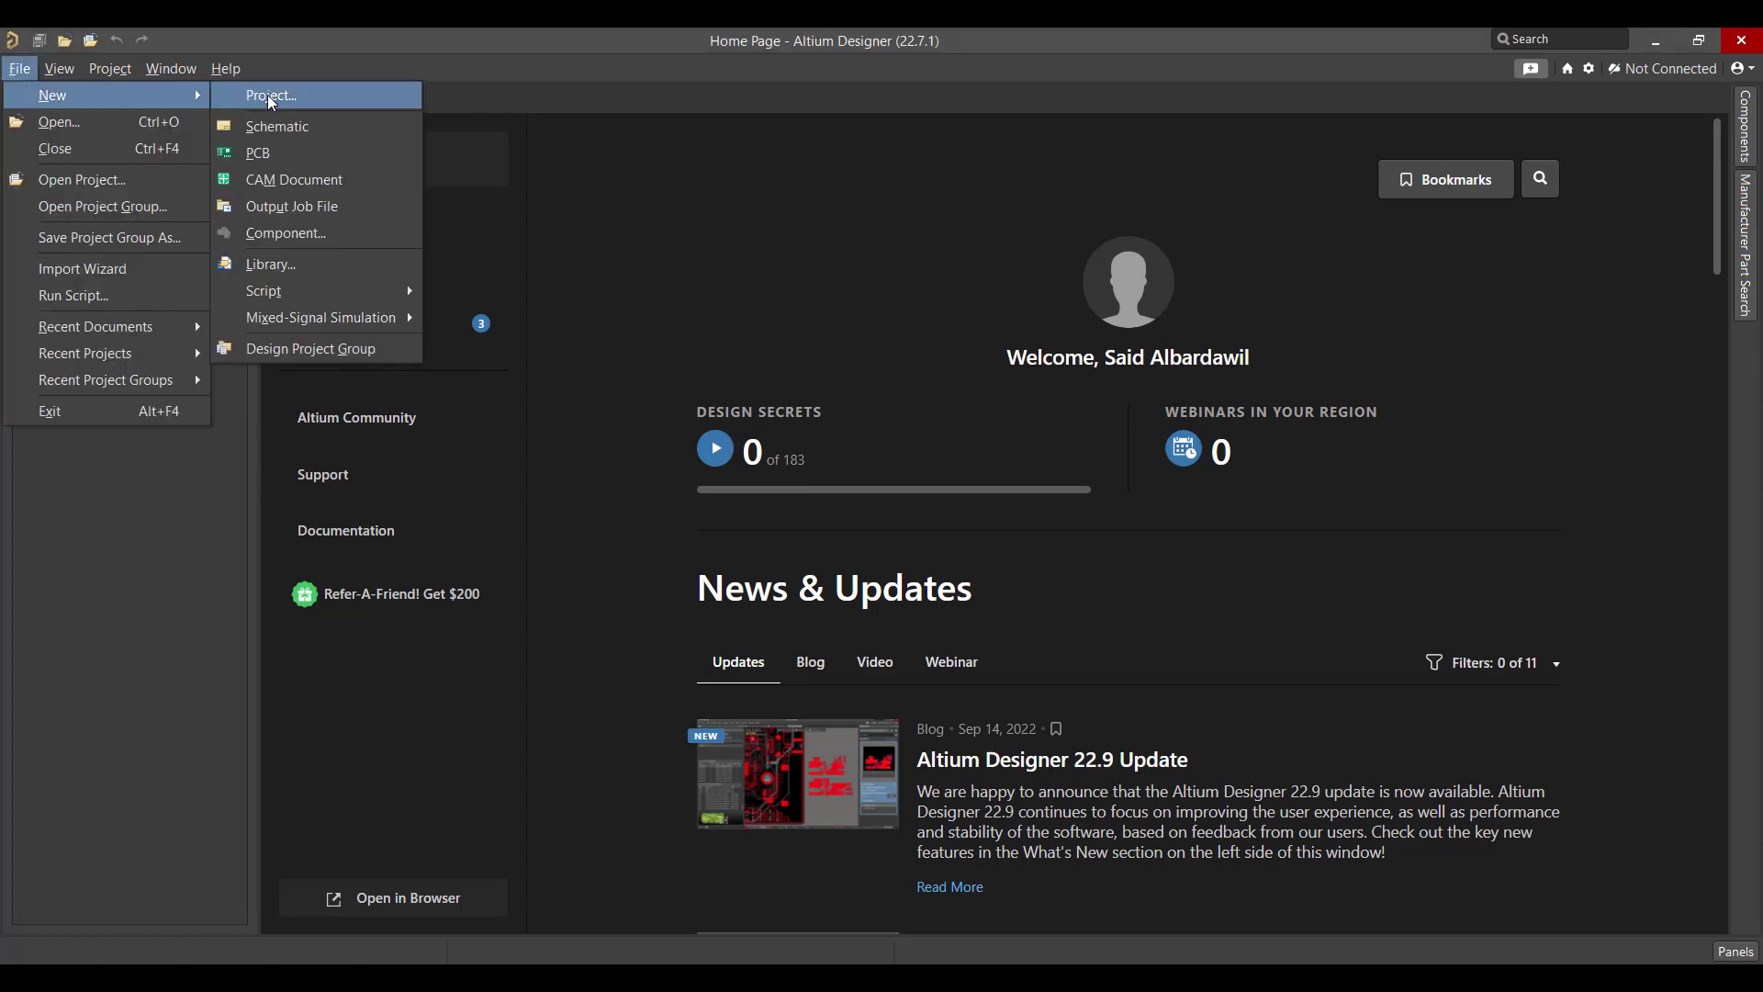
{"action": "left_click", "coordinate": [248, 95]}
{"action": "left_click", "coordinate": [1015, 266]}
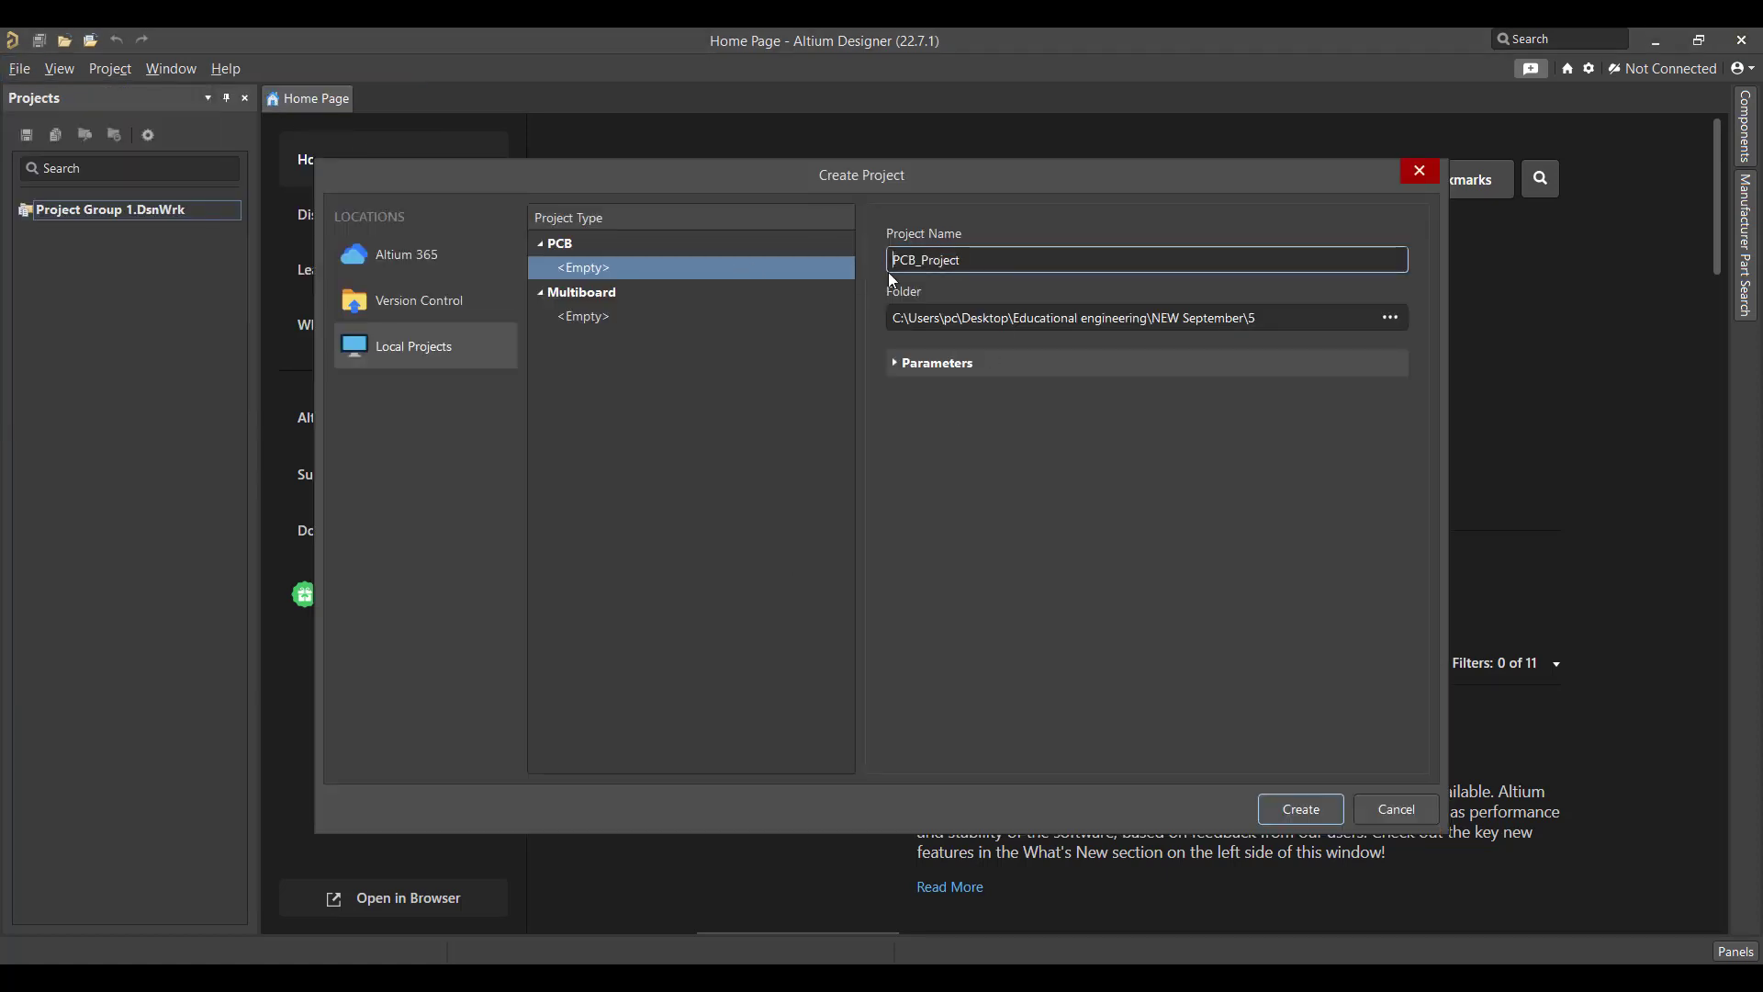
{"action": "double_click", "coordinate": [912, 261]}
{"action": "key", "text": "BackSpace"}
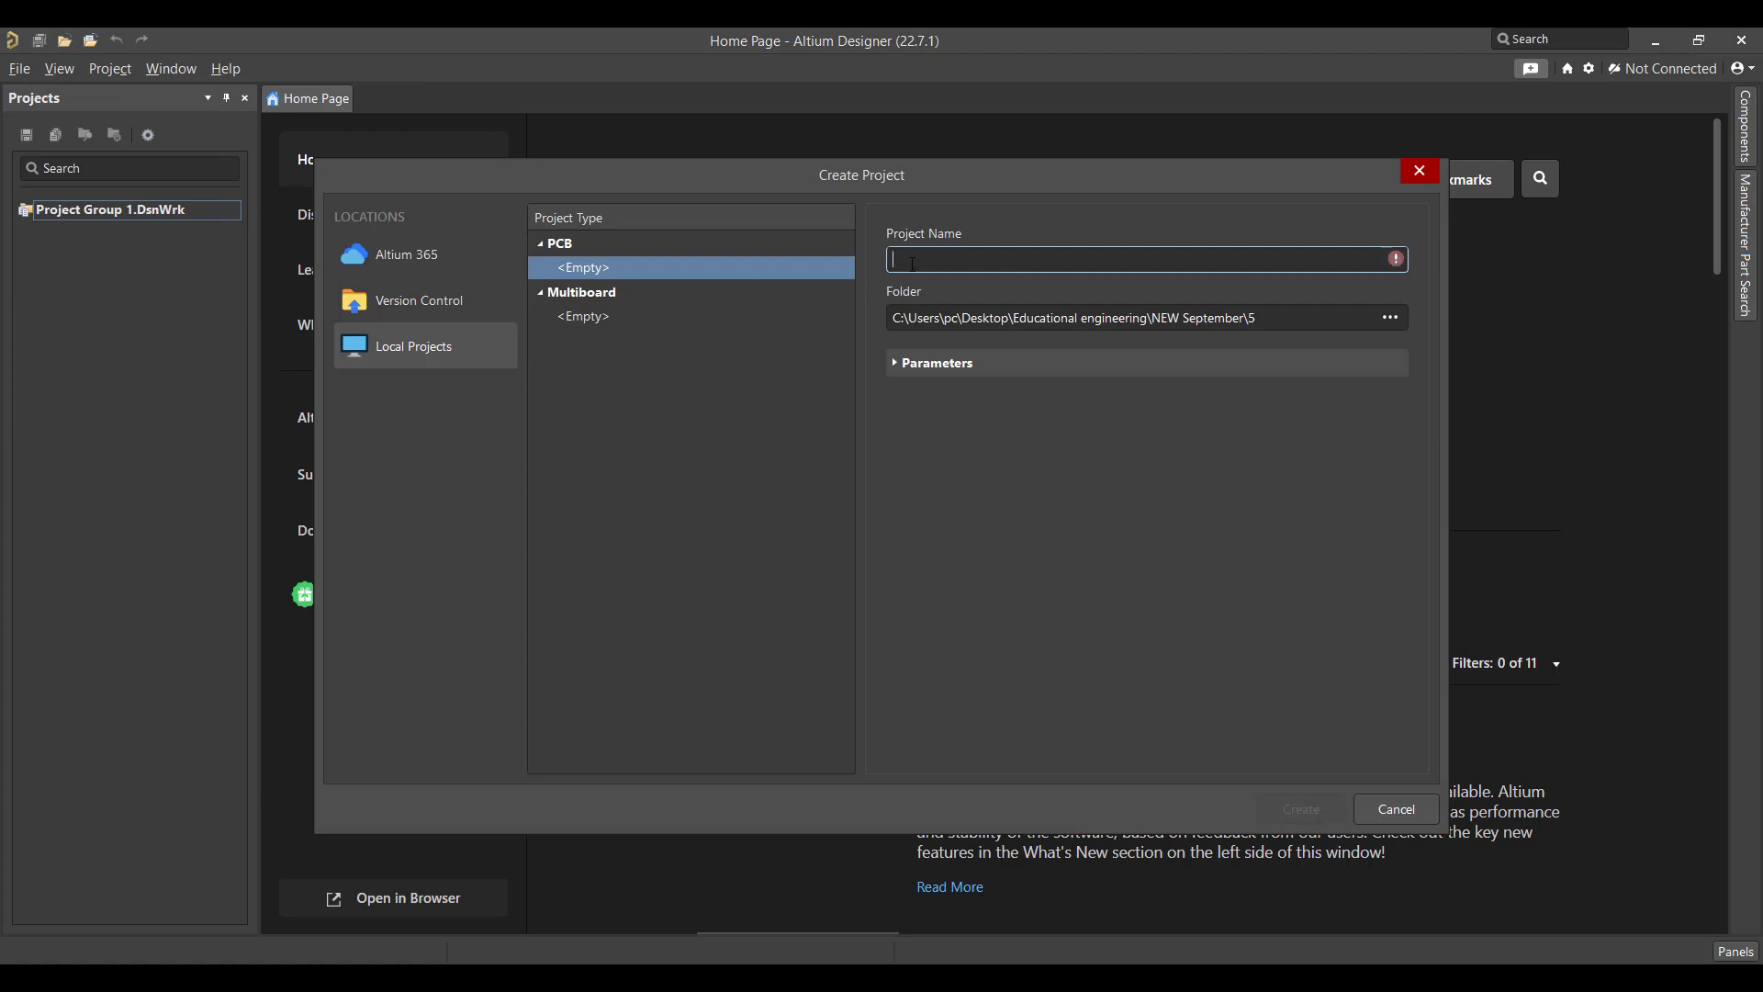
{"action": "type", "text": "Motion sensor"}
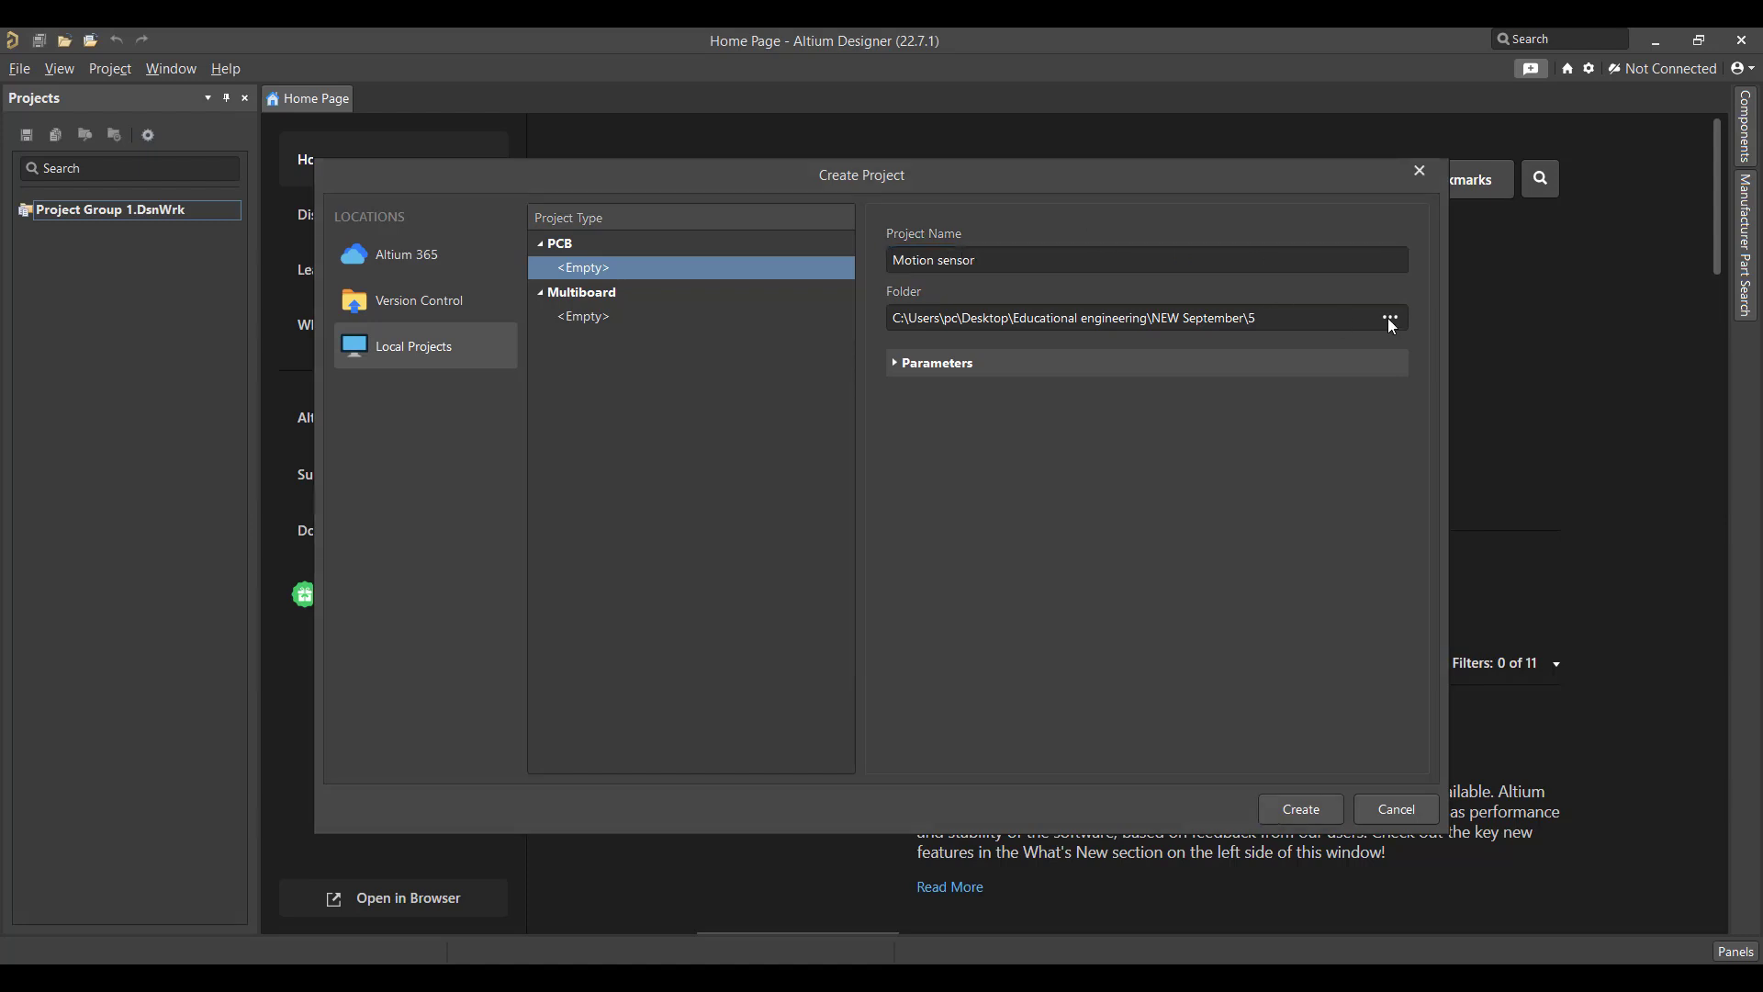
{"action": "left_click", "coordinate": [1390, 317]}
{"action": "left_click", "coordinate": [1204, 735]}
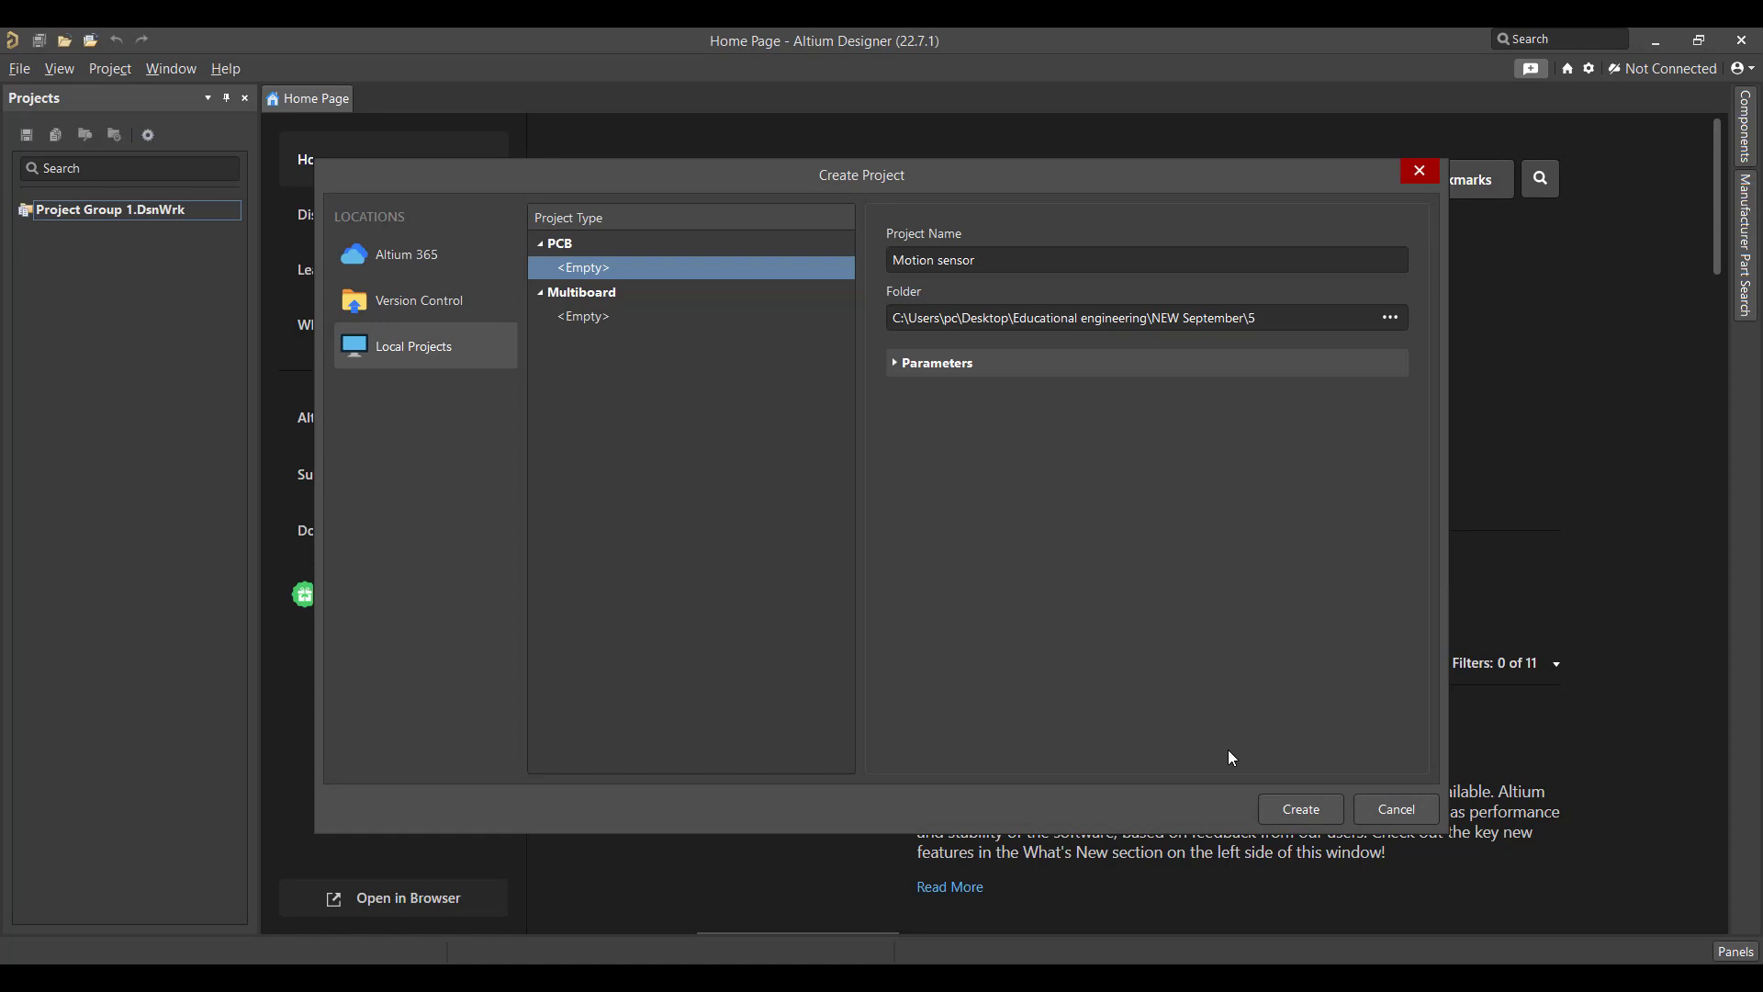
Create the project and add a new schematic sheet and a new PCB document.
{"action": "left_click", "coordinate": [1295, 814]}
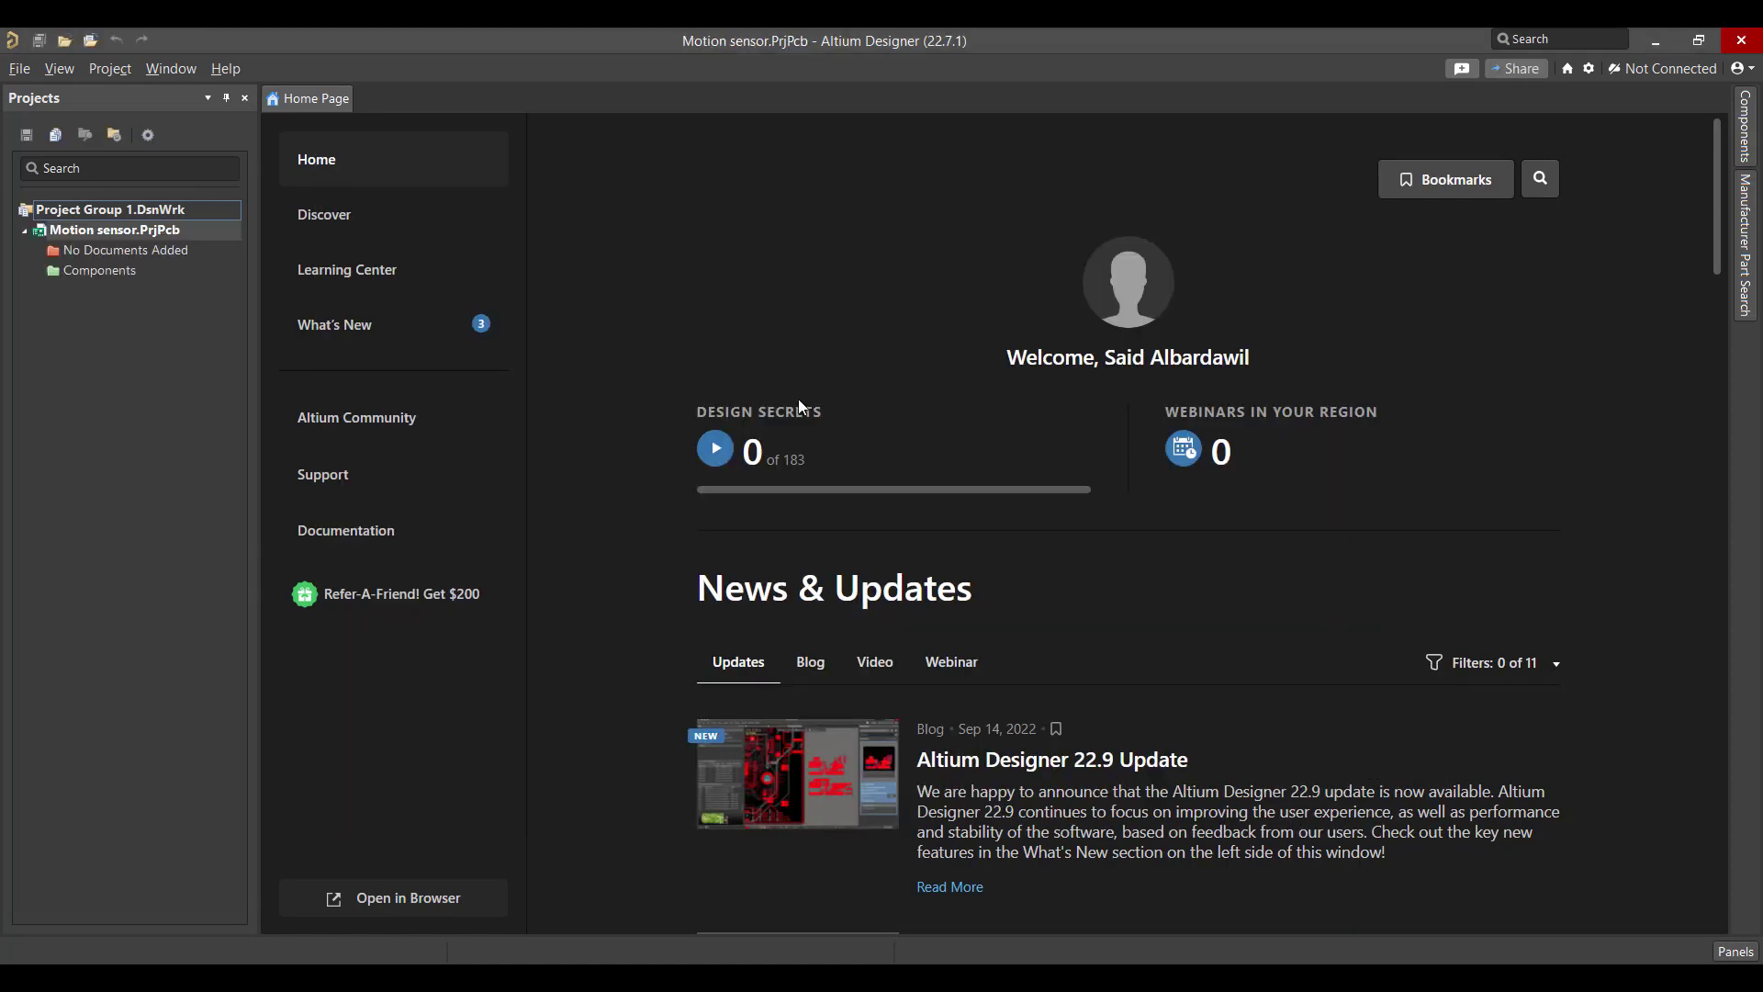
{"action": "right_click", "coordinate": [122, 230]}
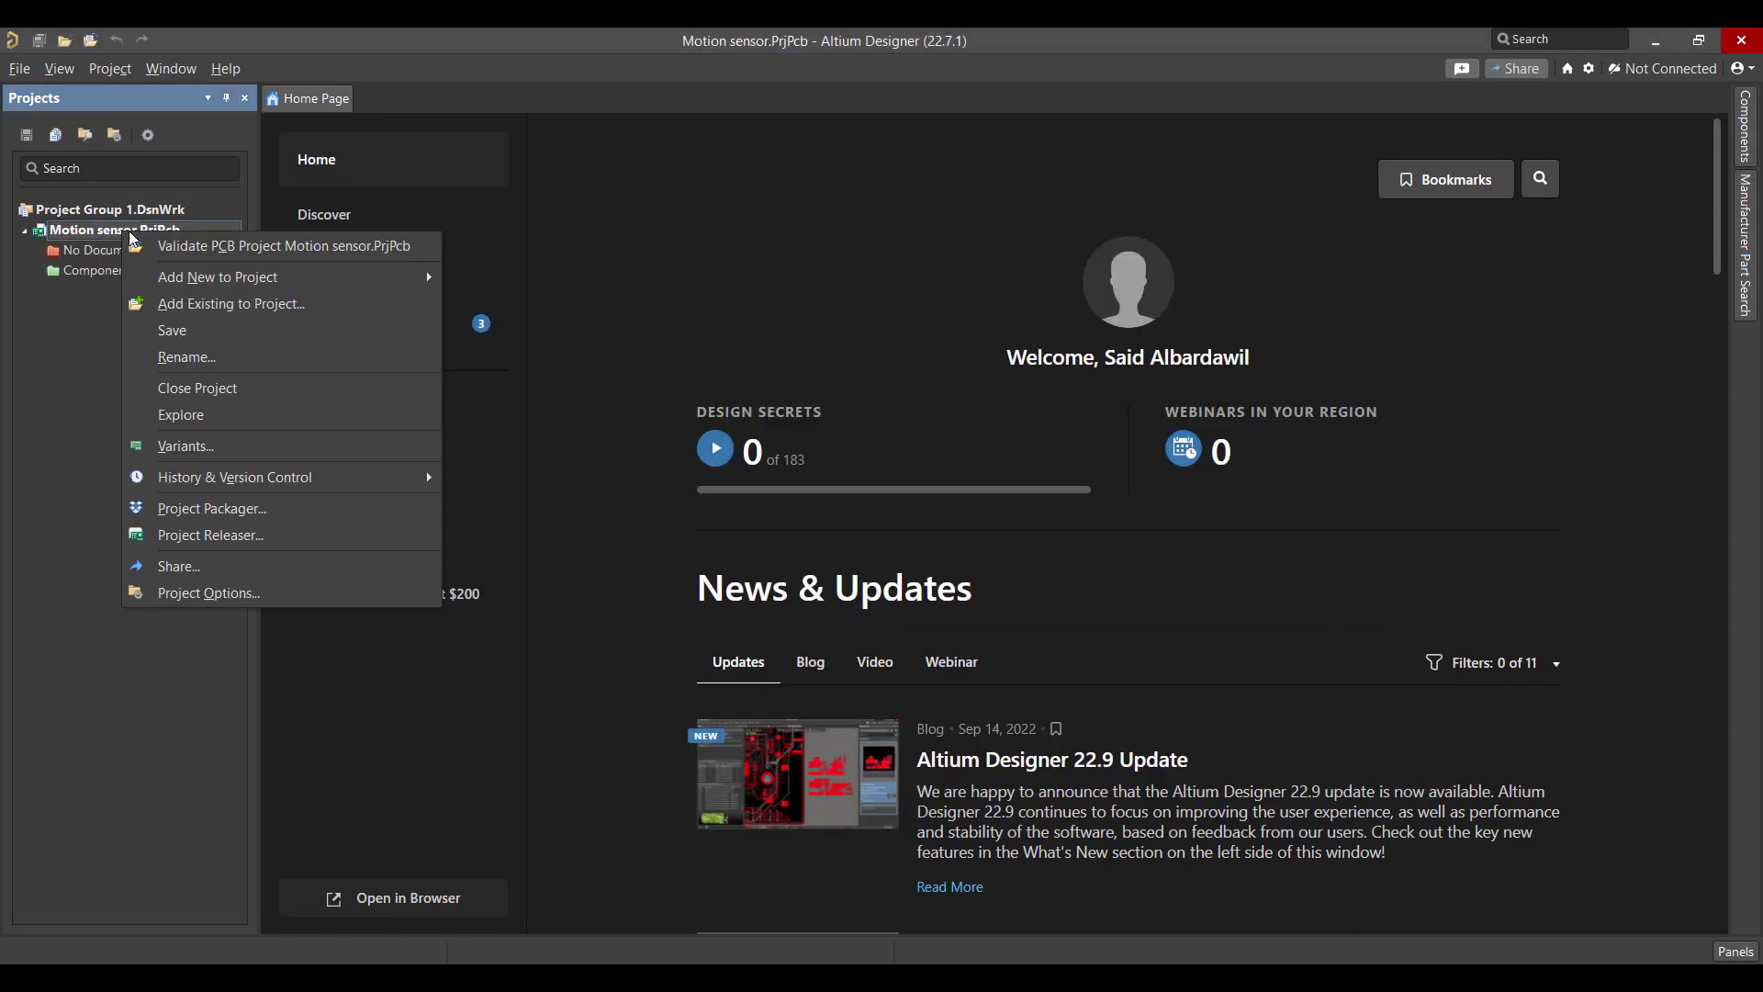
{"action": "mouse_move", "coordinate": [283, 286]}
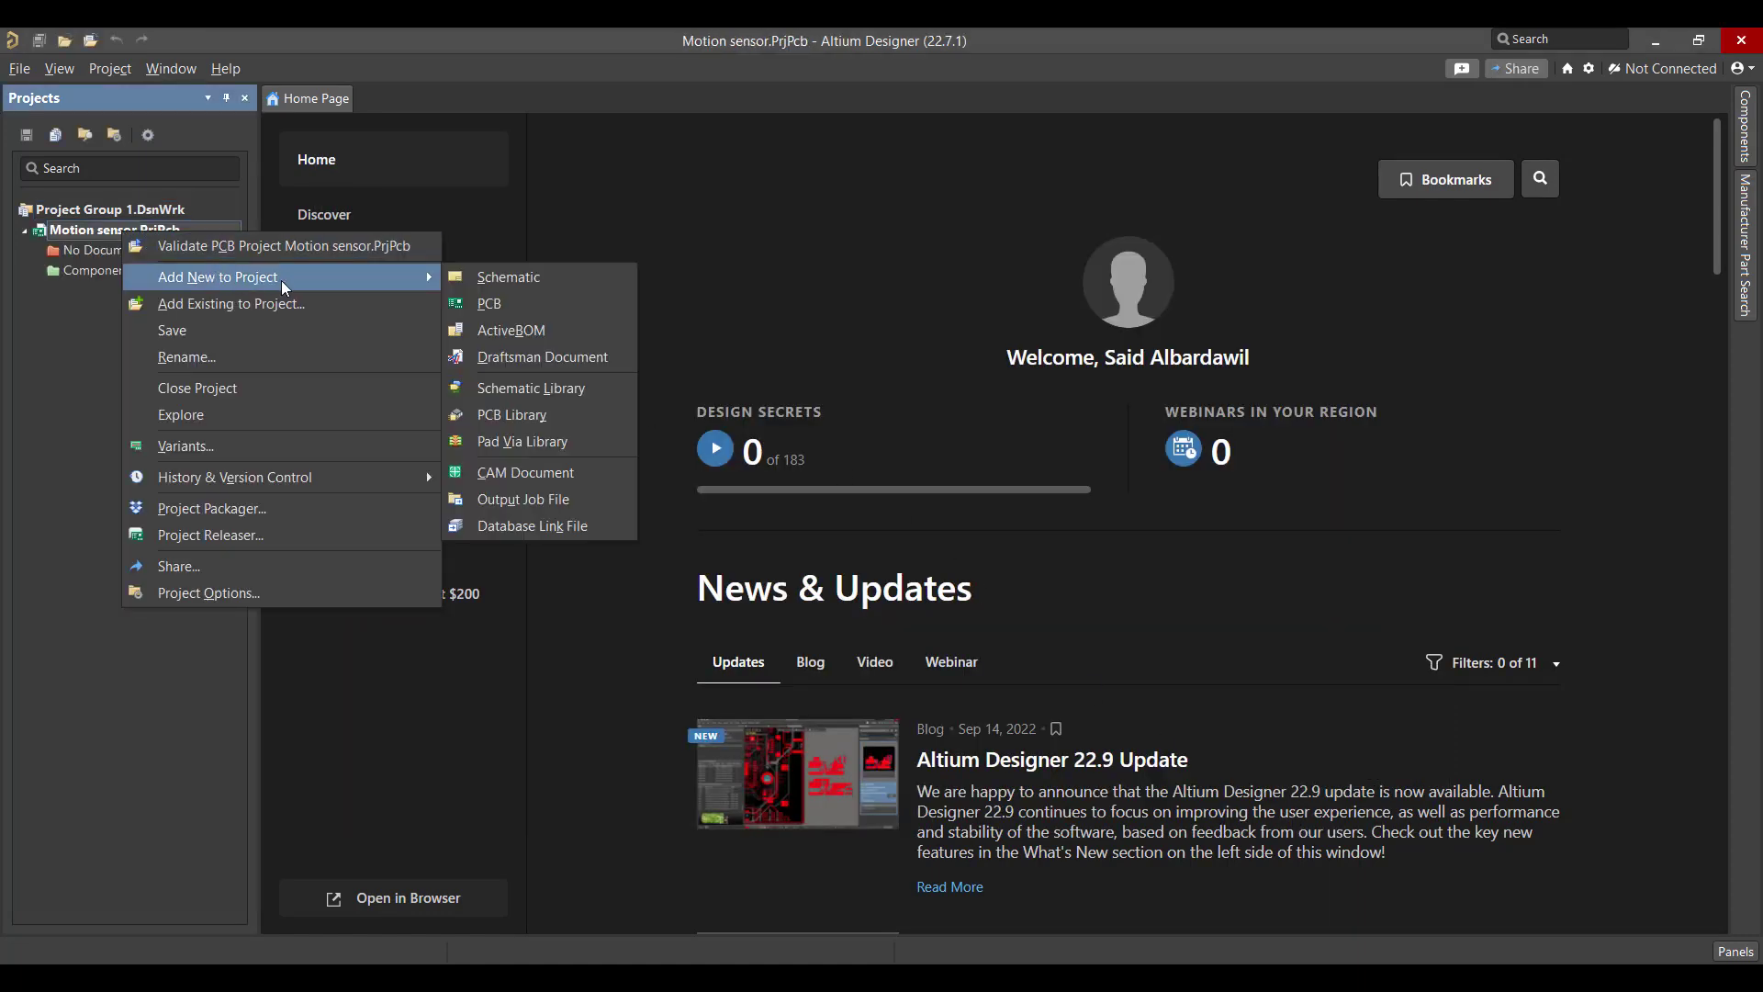
{"action": "left_click", "coordinate": [512, 277]}
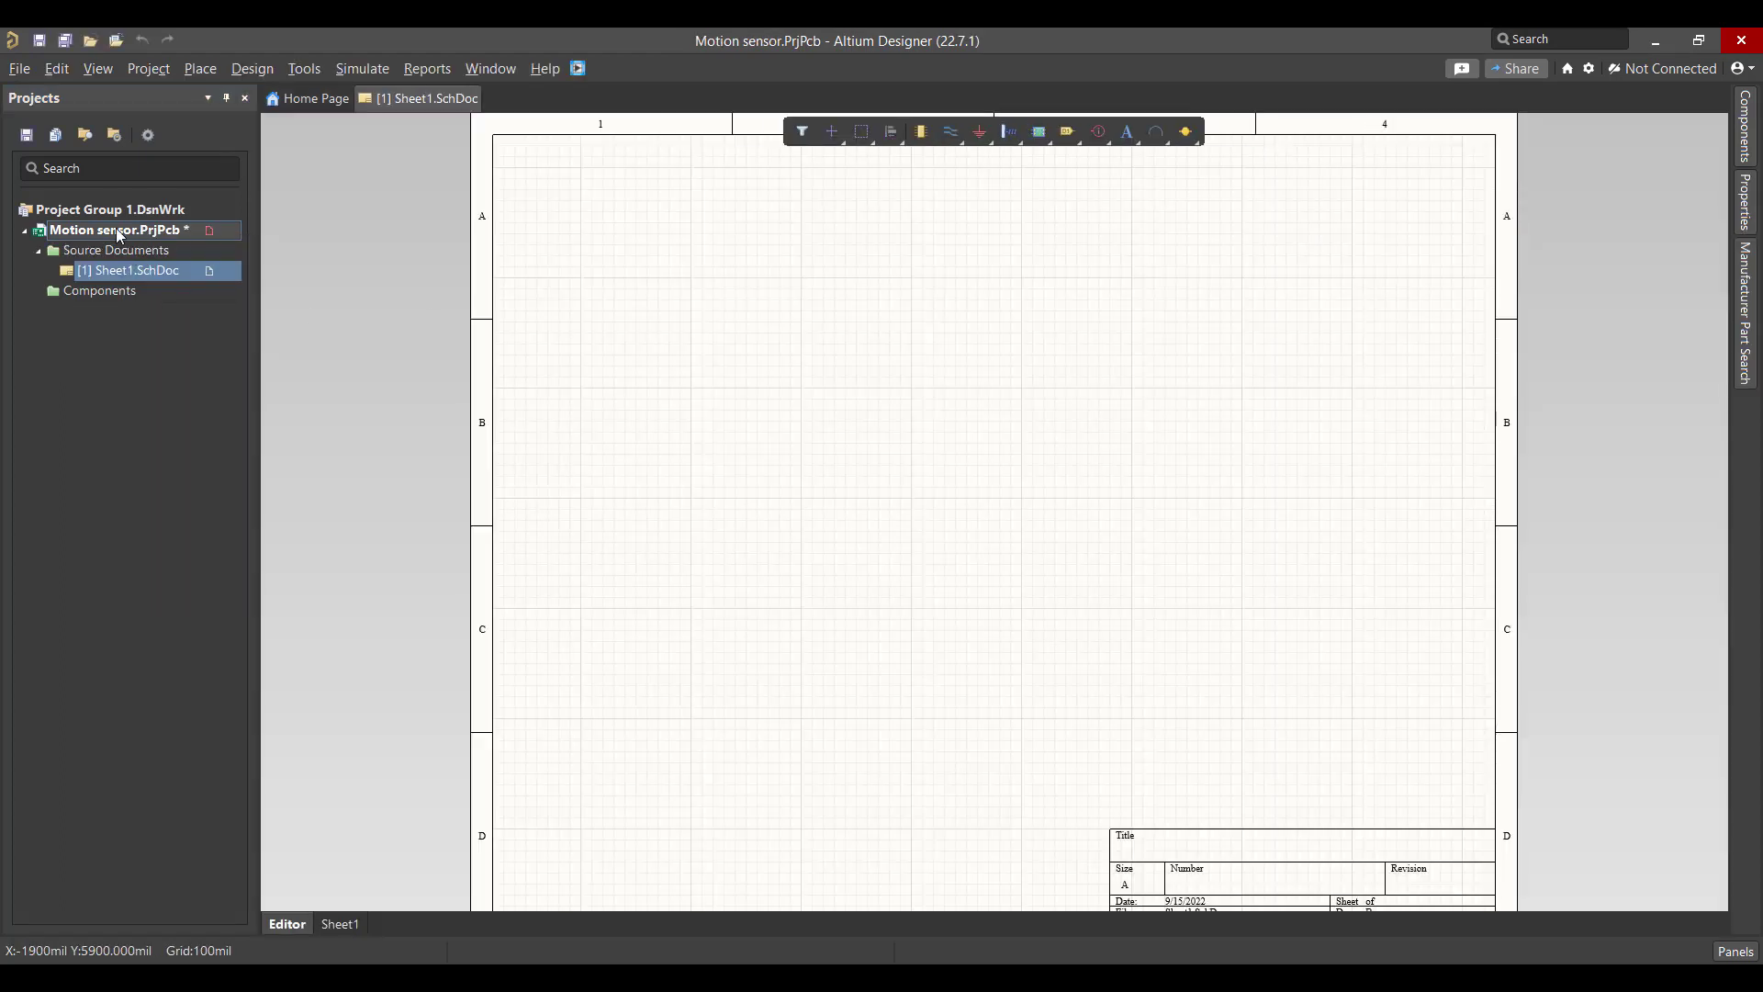
{"action": "right_click", "coordinate": [118, 232]}
{"action": "mouse_move", "coordinate": [420, 274]}
{"action": "left_click", "coordinate": [487, 313]}
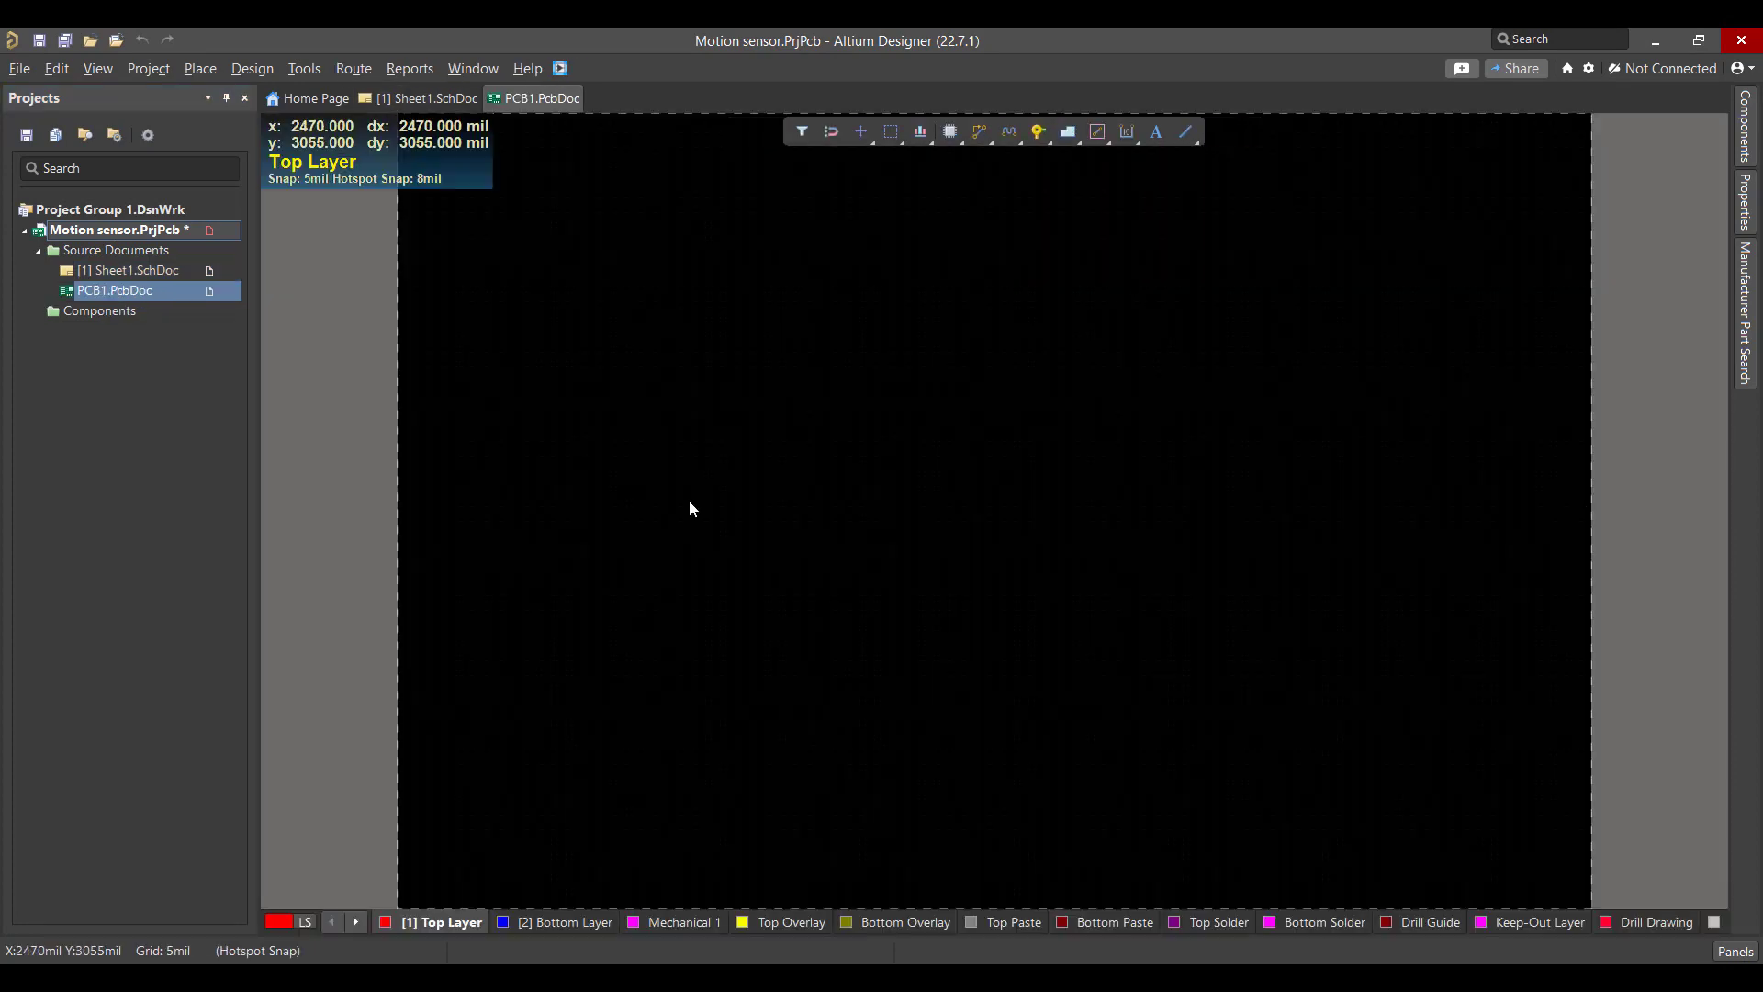
Save Sheet1 and PCB1 in the project folder.
{"action": "right_click", "coordinate": [154, 270]}
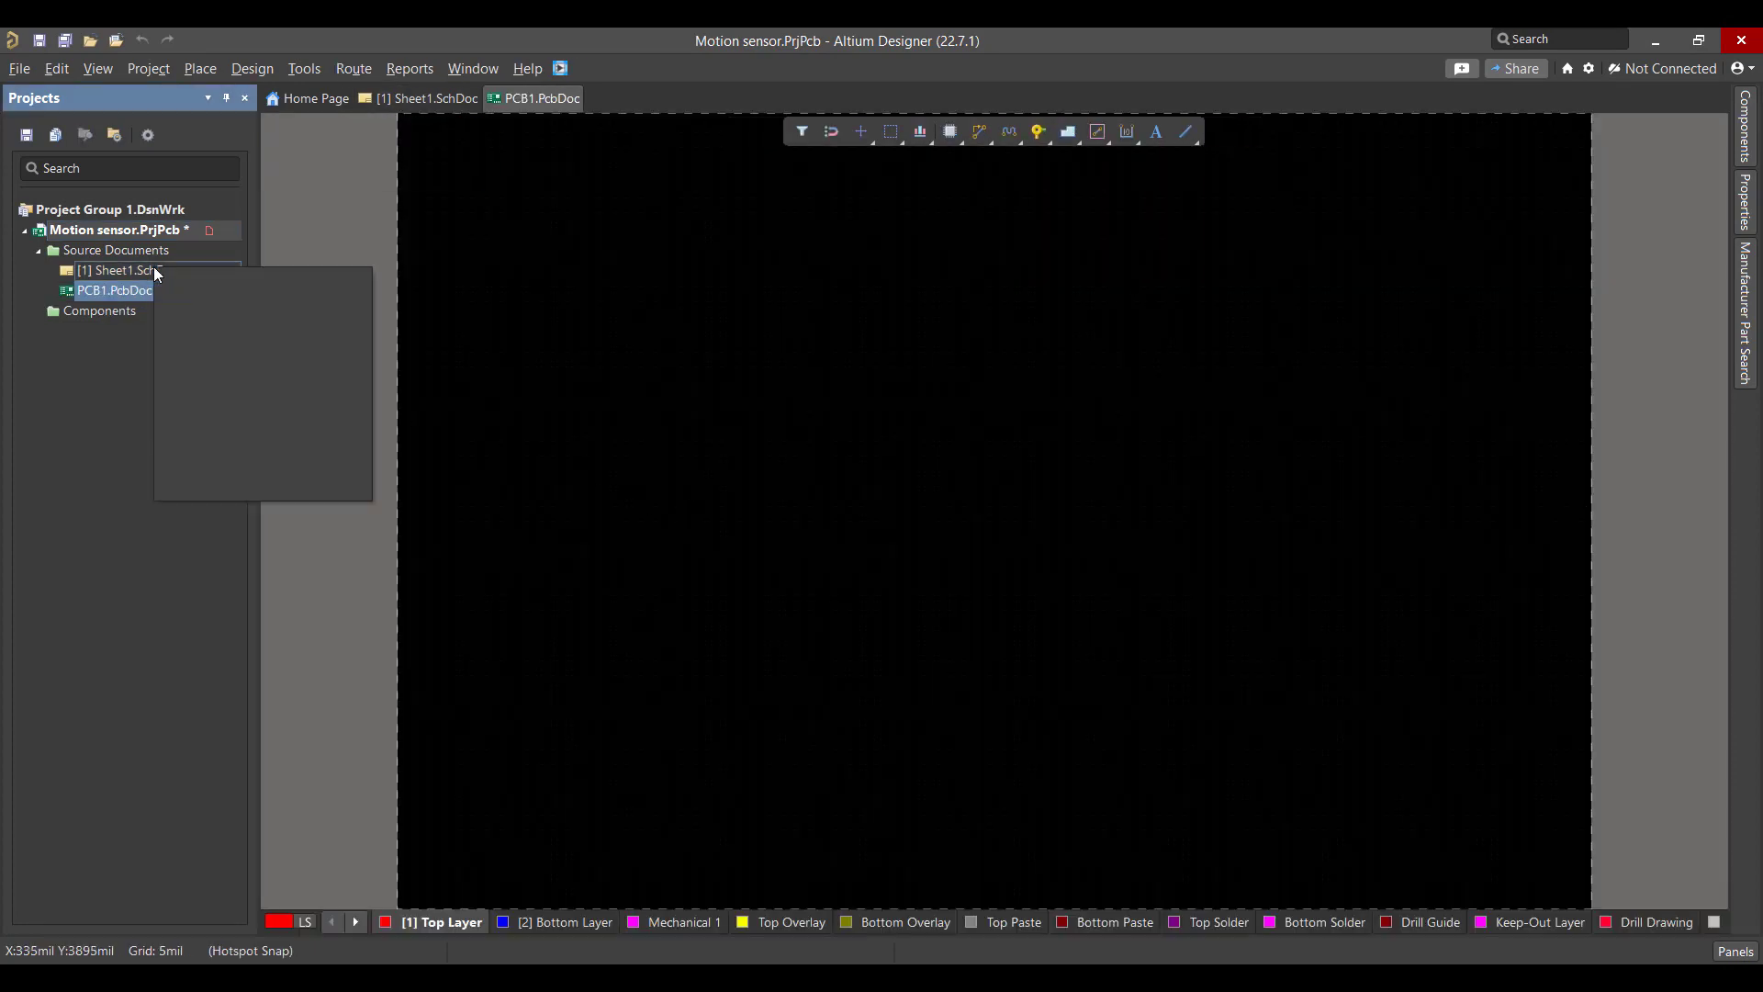
{"action": "left_click", "coordinate": [201, 312]}
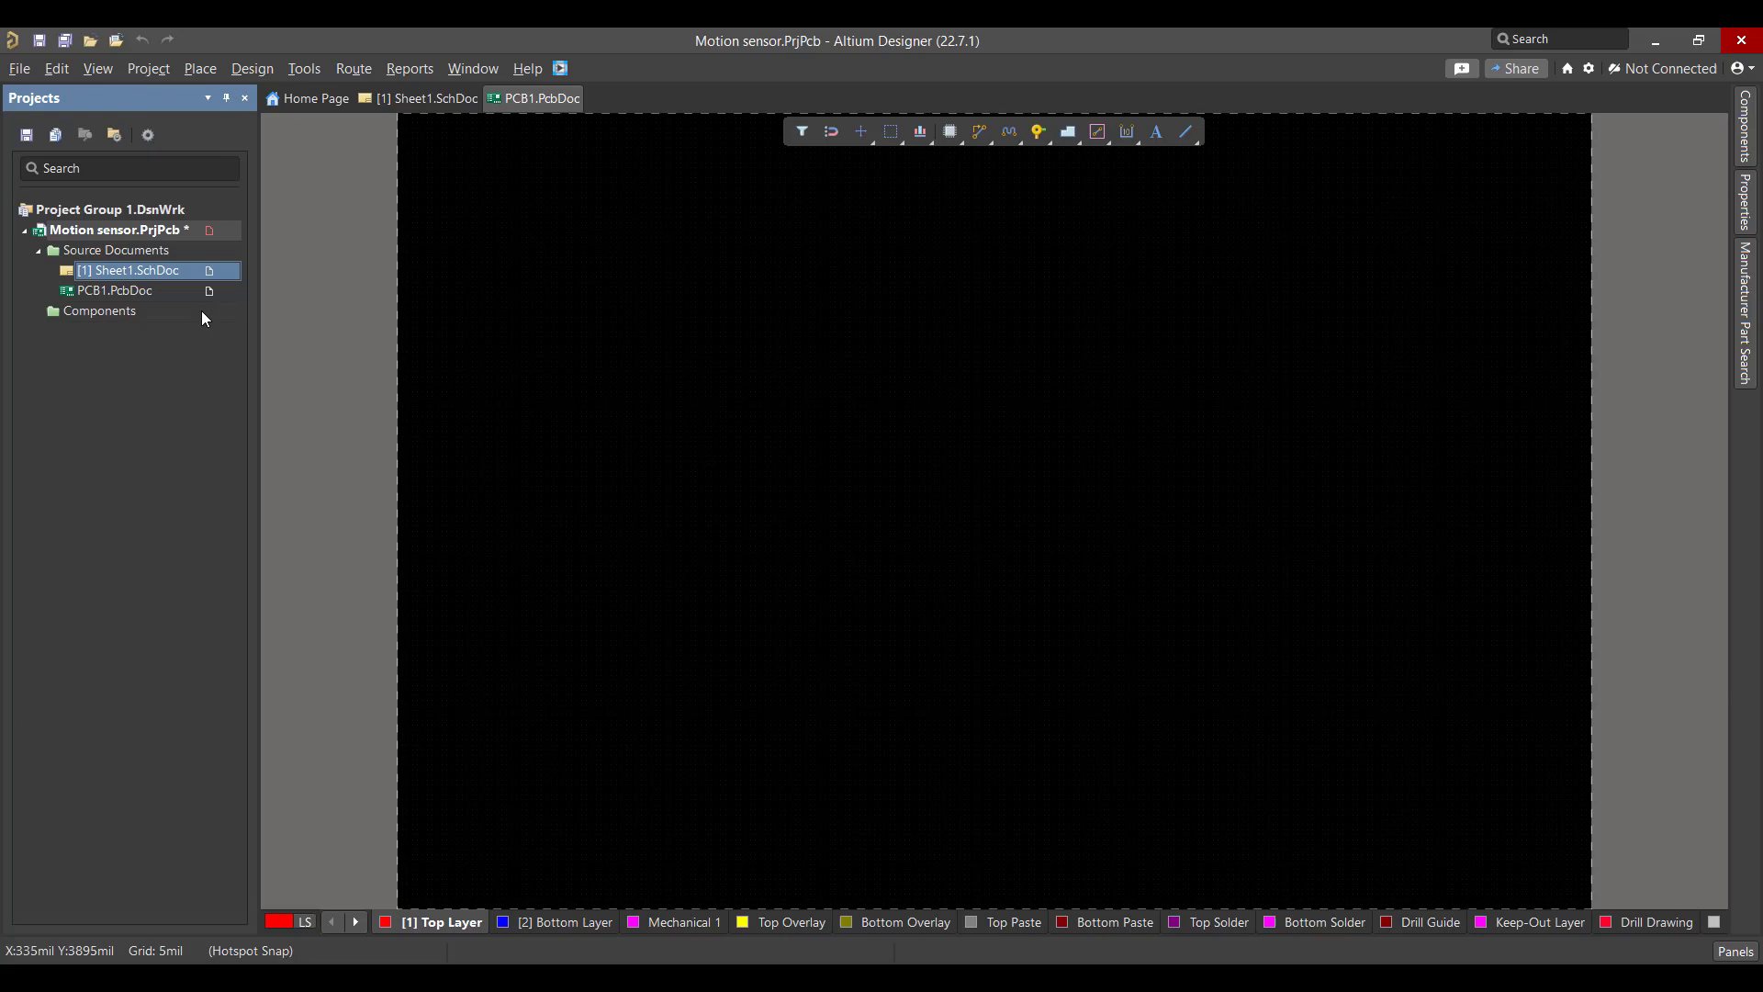
{"action": "left_click", "coordinate": [1221, 727]}
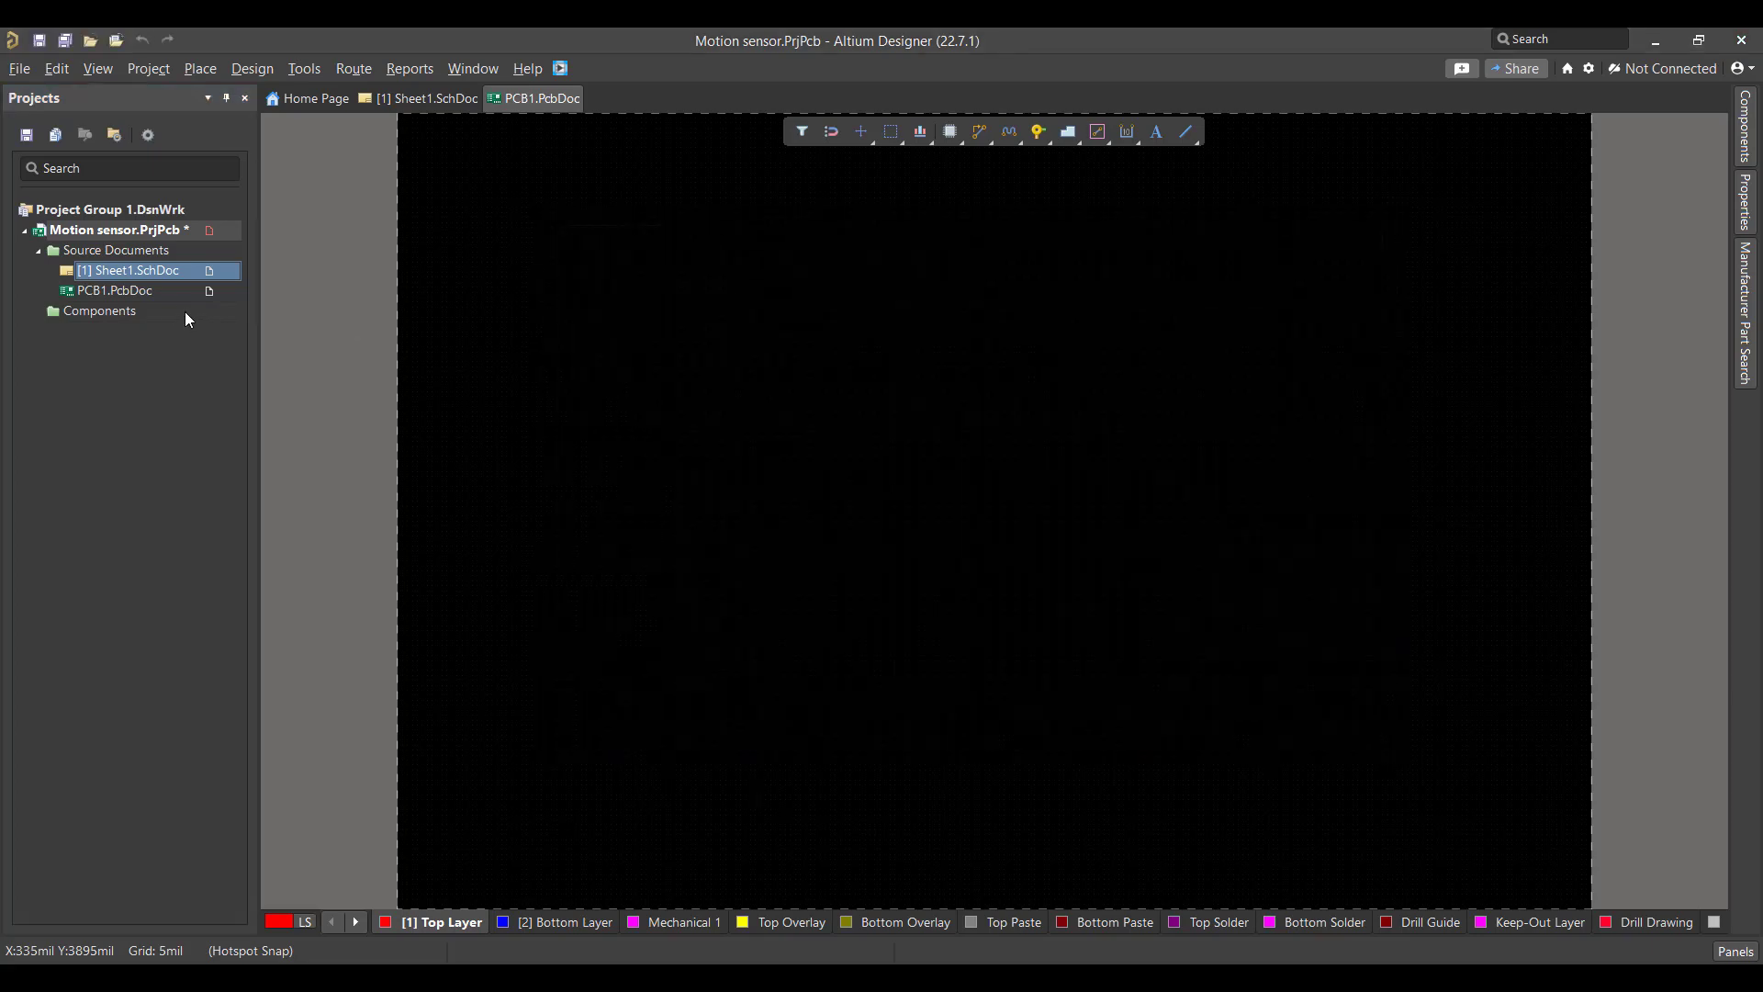
{"action": "right_click", "coordinate": [124, 290]}
{"action": "left_click", "coordinate": [251, 325]}
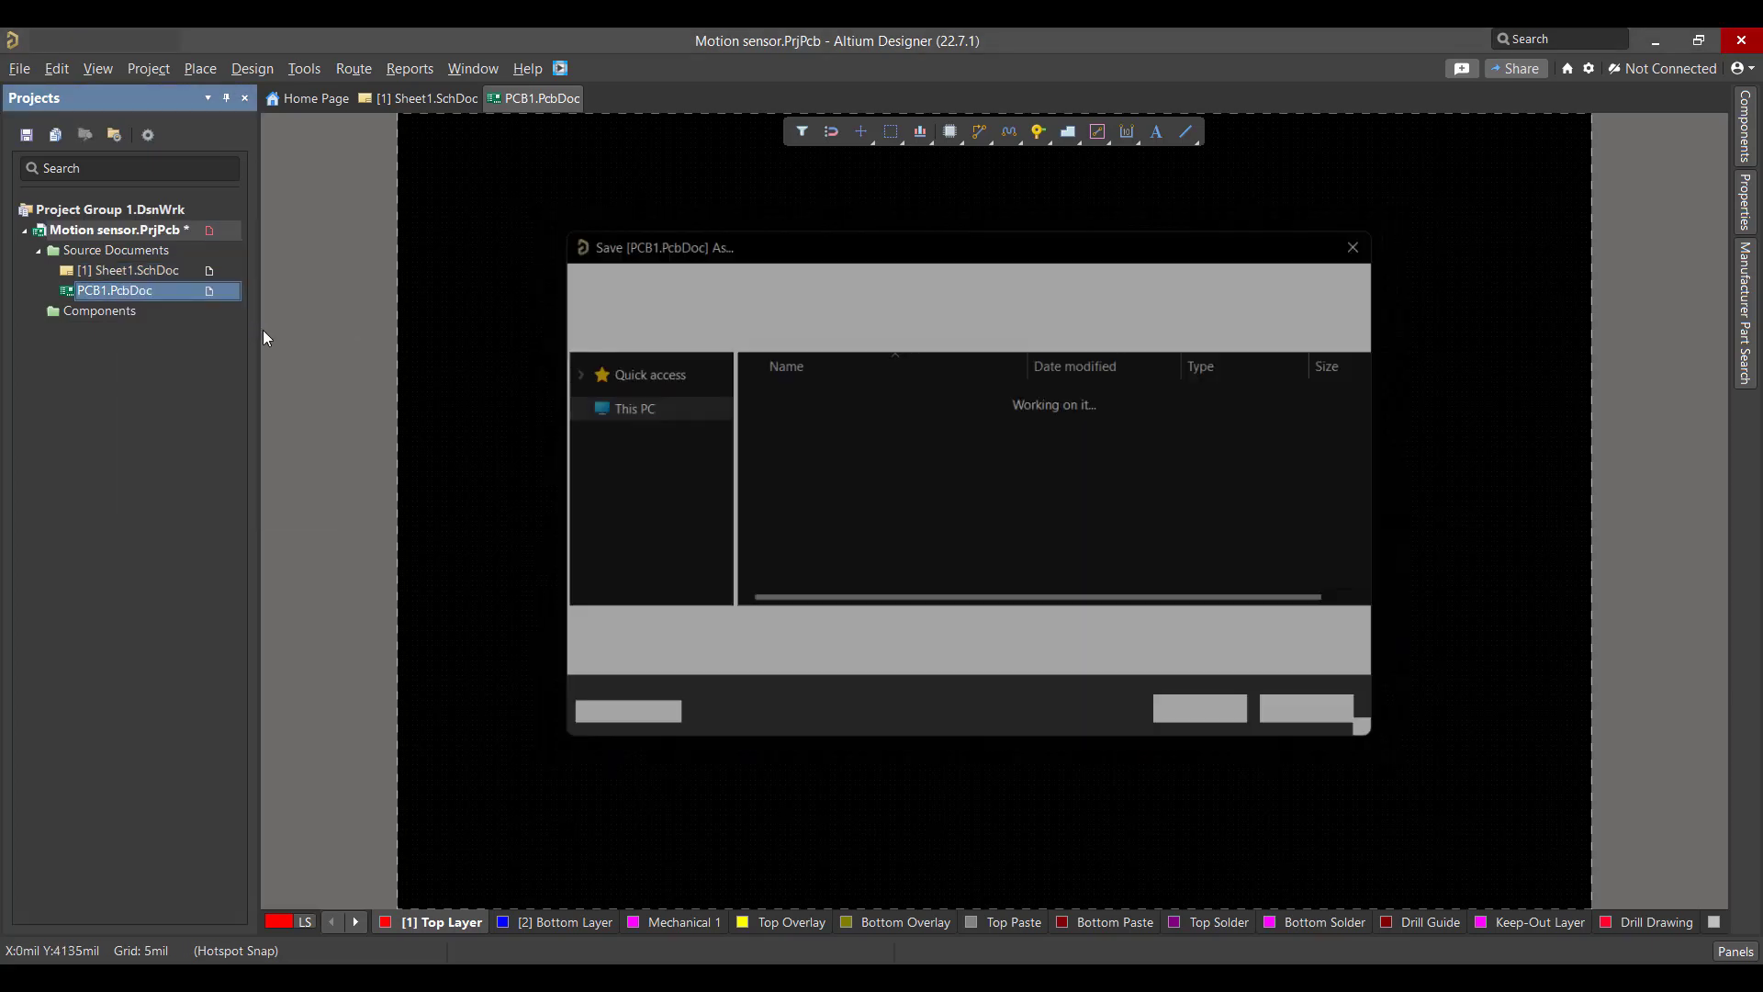
{"action": "left_click", "coordinate": [1227, 730]}
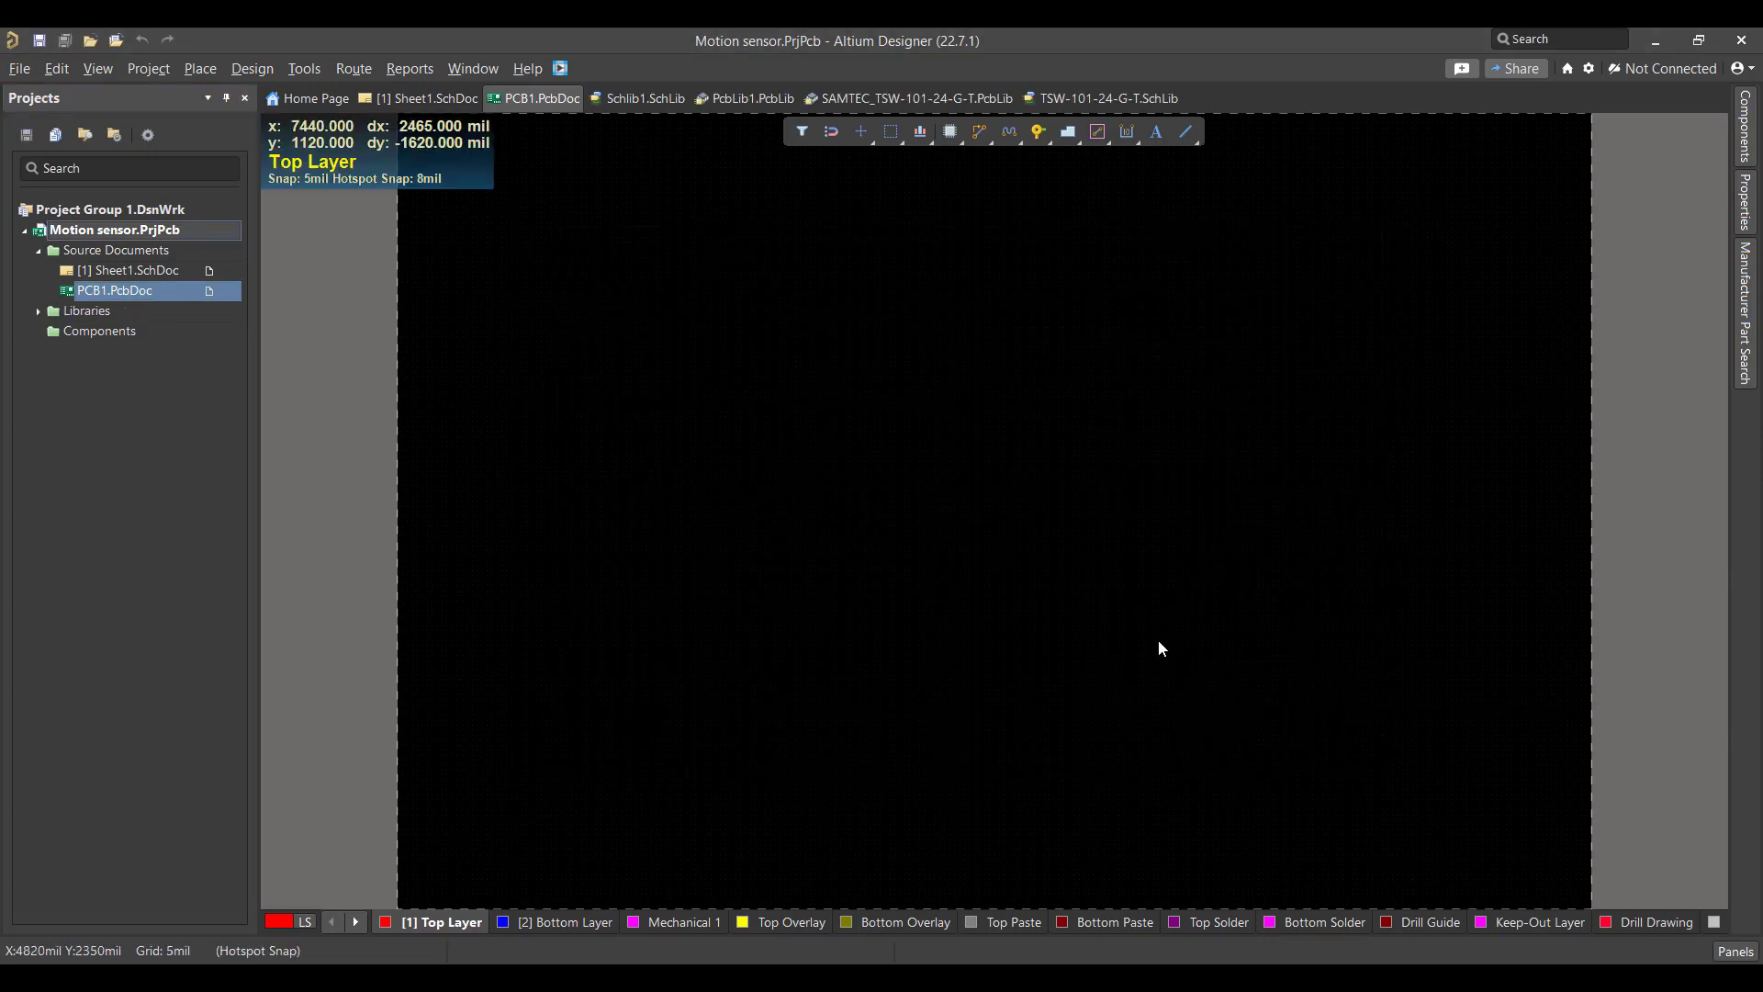
Open Sheet1.SchDoc and bring up the ESP32 wiring diagram for reference.
{"action": "double_click", "coordinate": [149, 271]}
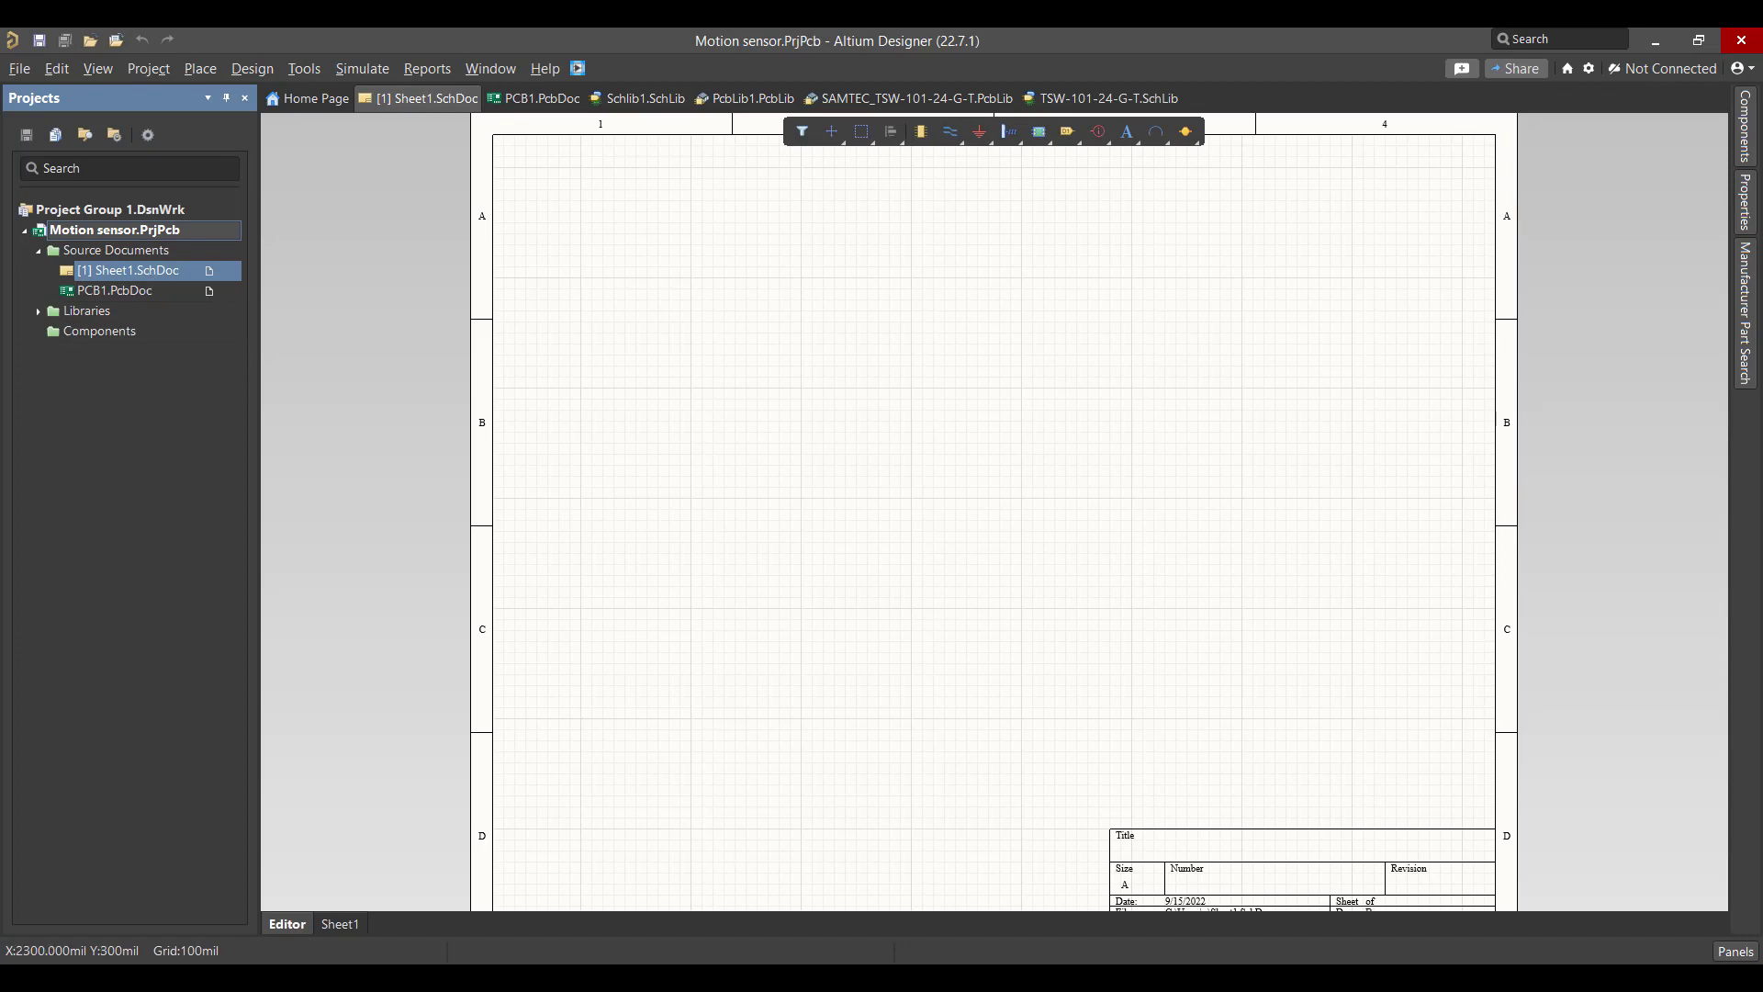
{"action": "key", "text": "alt+Tab"}
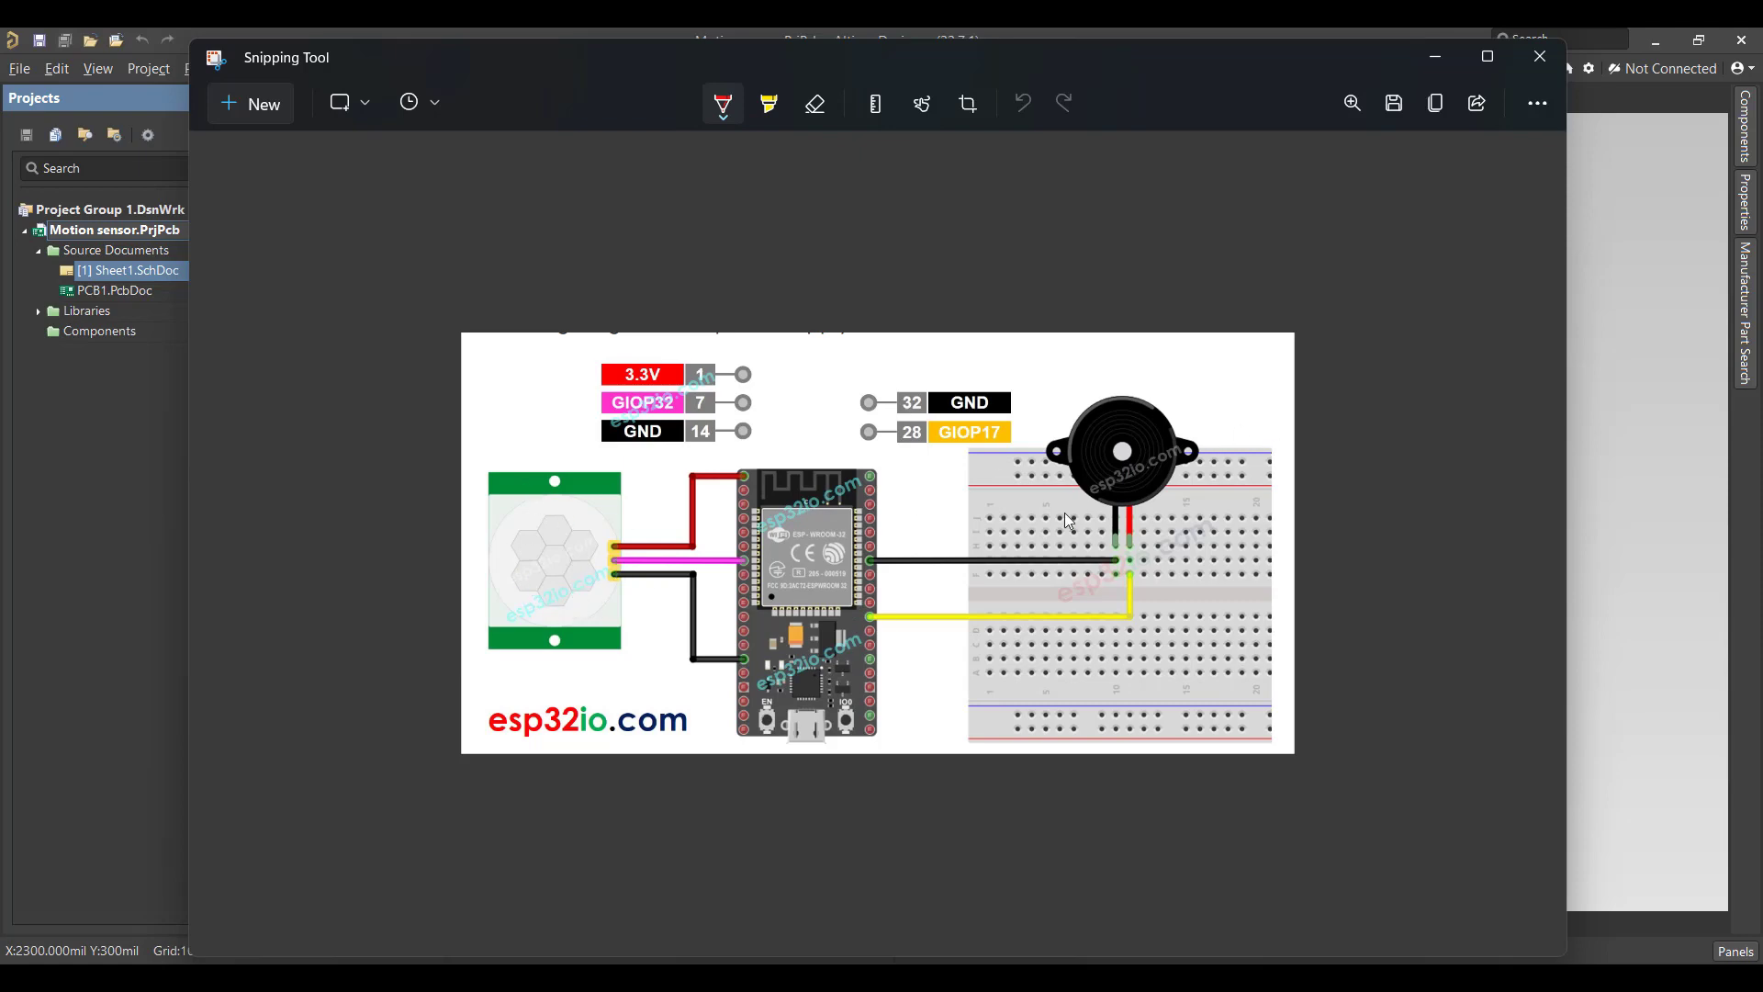
Search manufacturer parts for ESP32 and place one ESP32-WROOM-32D module on the sheet.
{"action": "left_click", "coordinate": [1436, 56]}
{"action": "left_click", "coordinate": [1748, 312]}
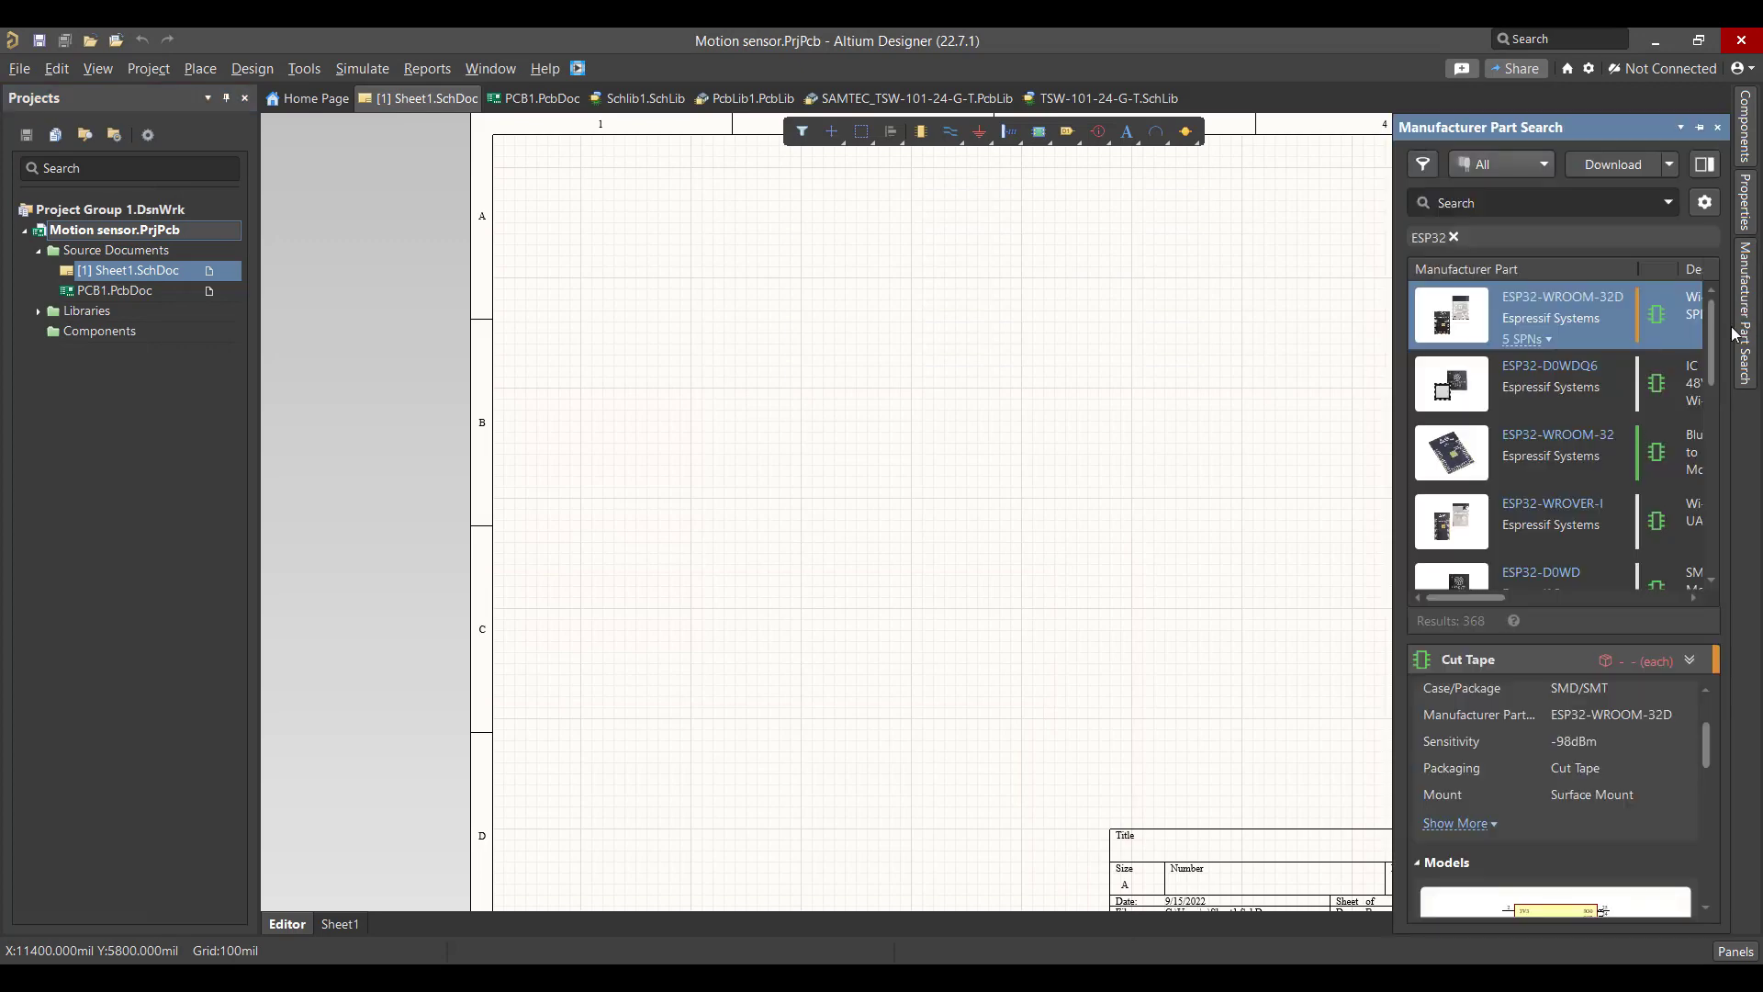
{"action": "left_click", "coordinate": [1480, 197]}
{"action": "left_click", "coordinate": [1454, 237]}
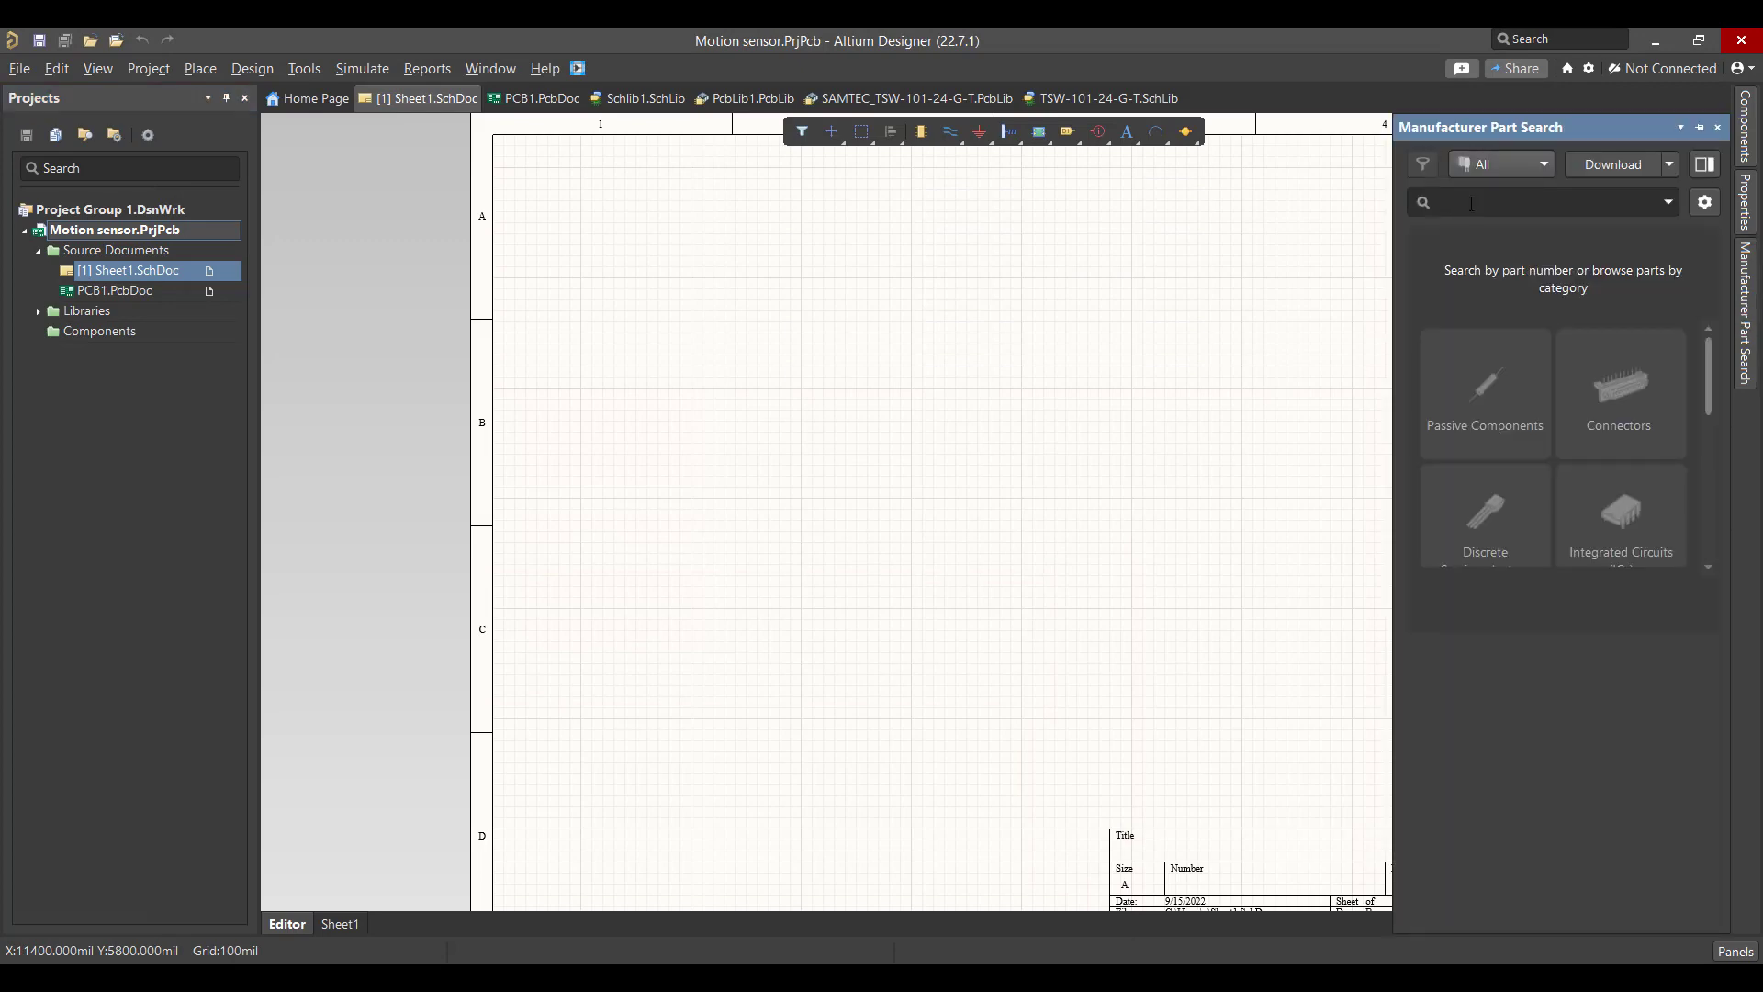
{"action": "type", "text": "ESP32"}
{"action": "key", "text": "Return"}
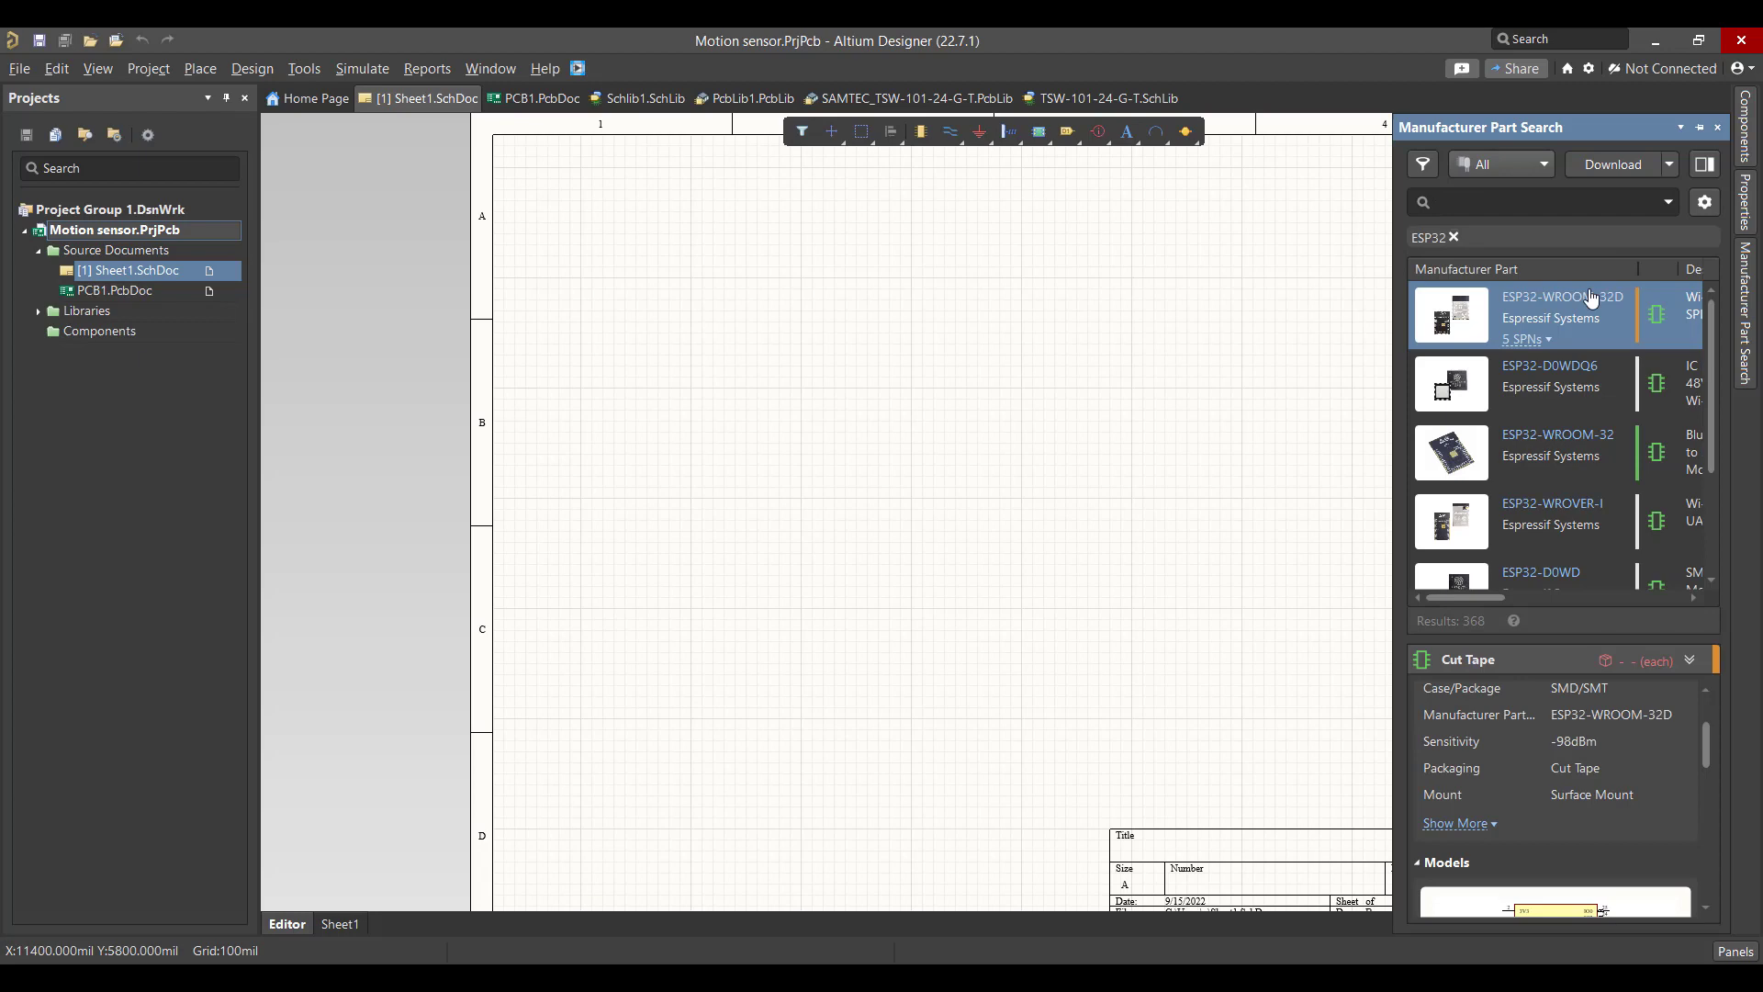
{"action": "right_click", "coordinate": [1579, 304]}
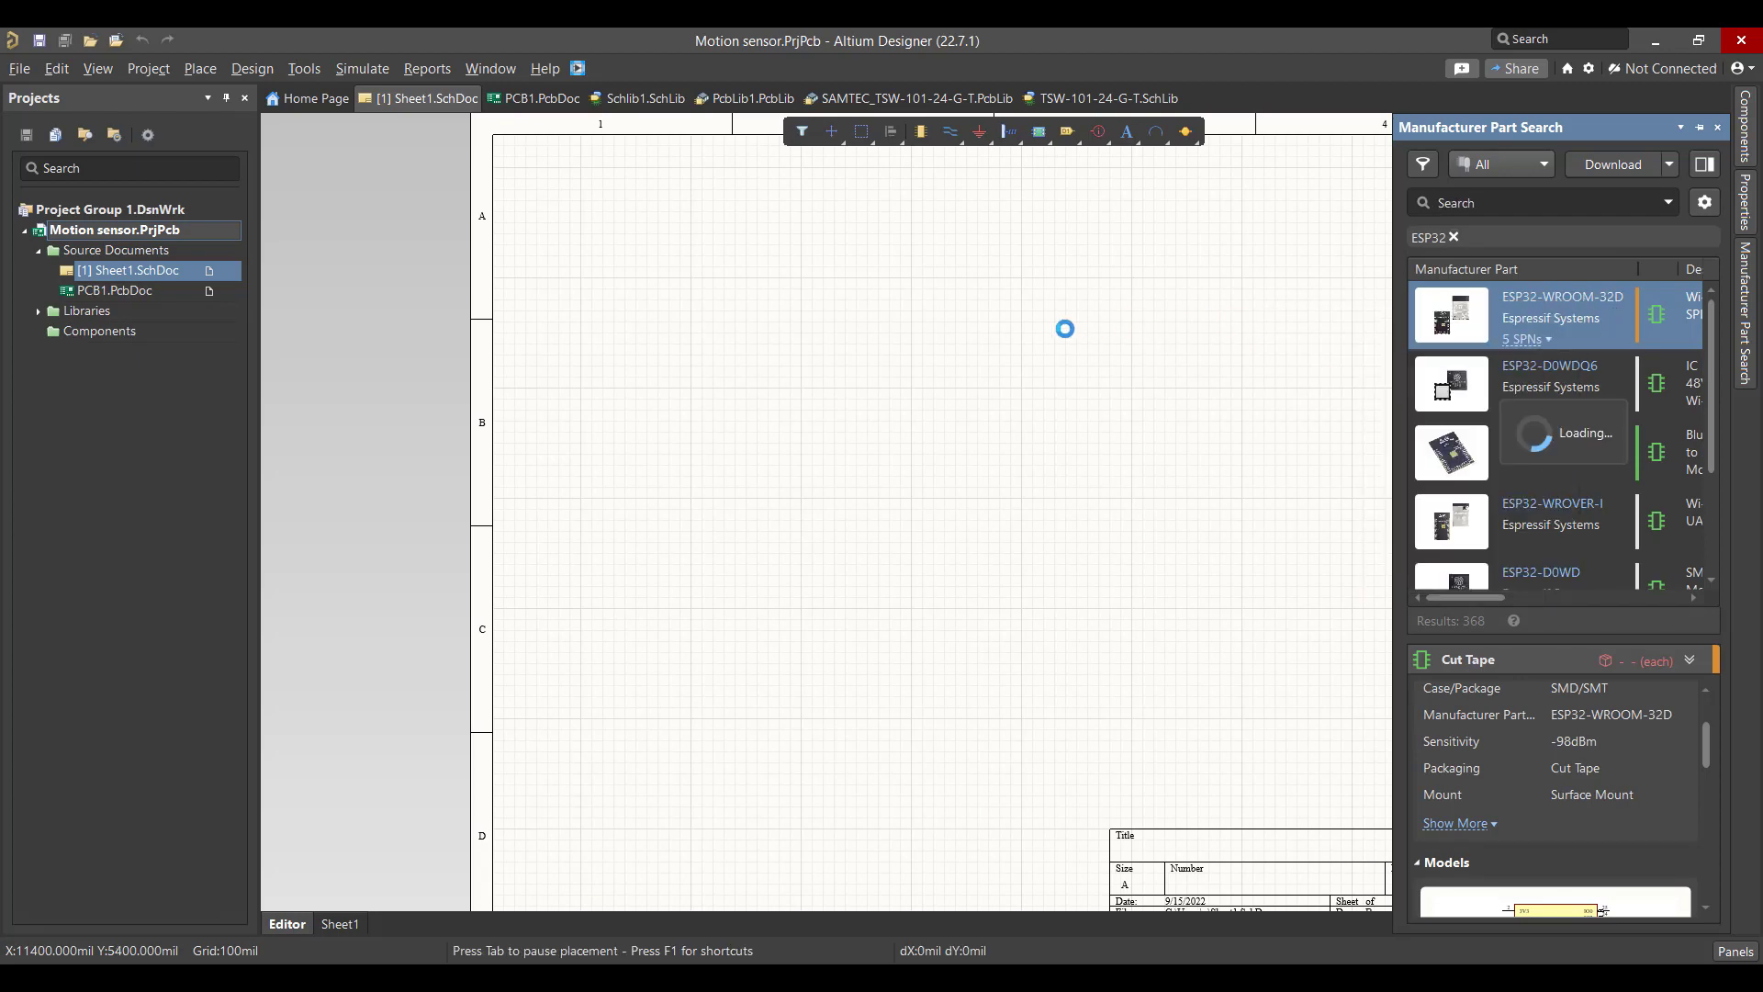
{"action": "left_click", "coordinate": [748, 323]}
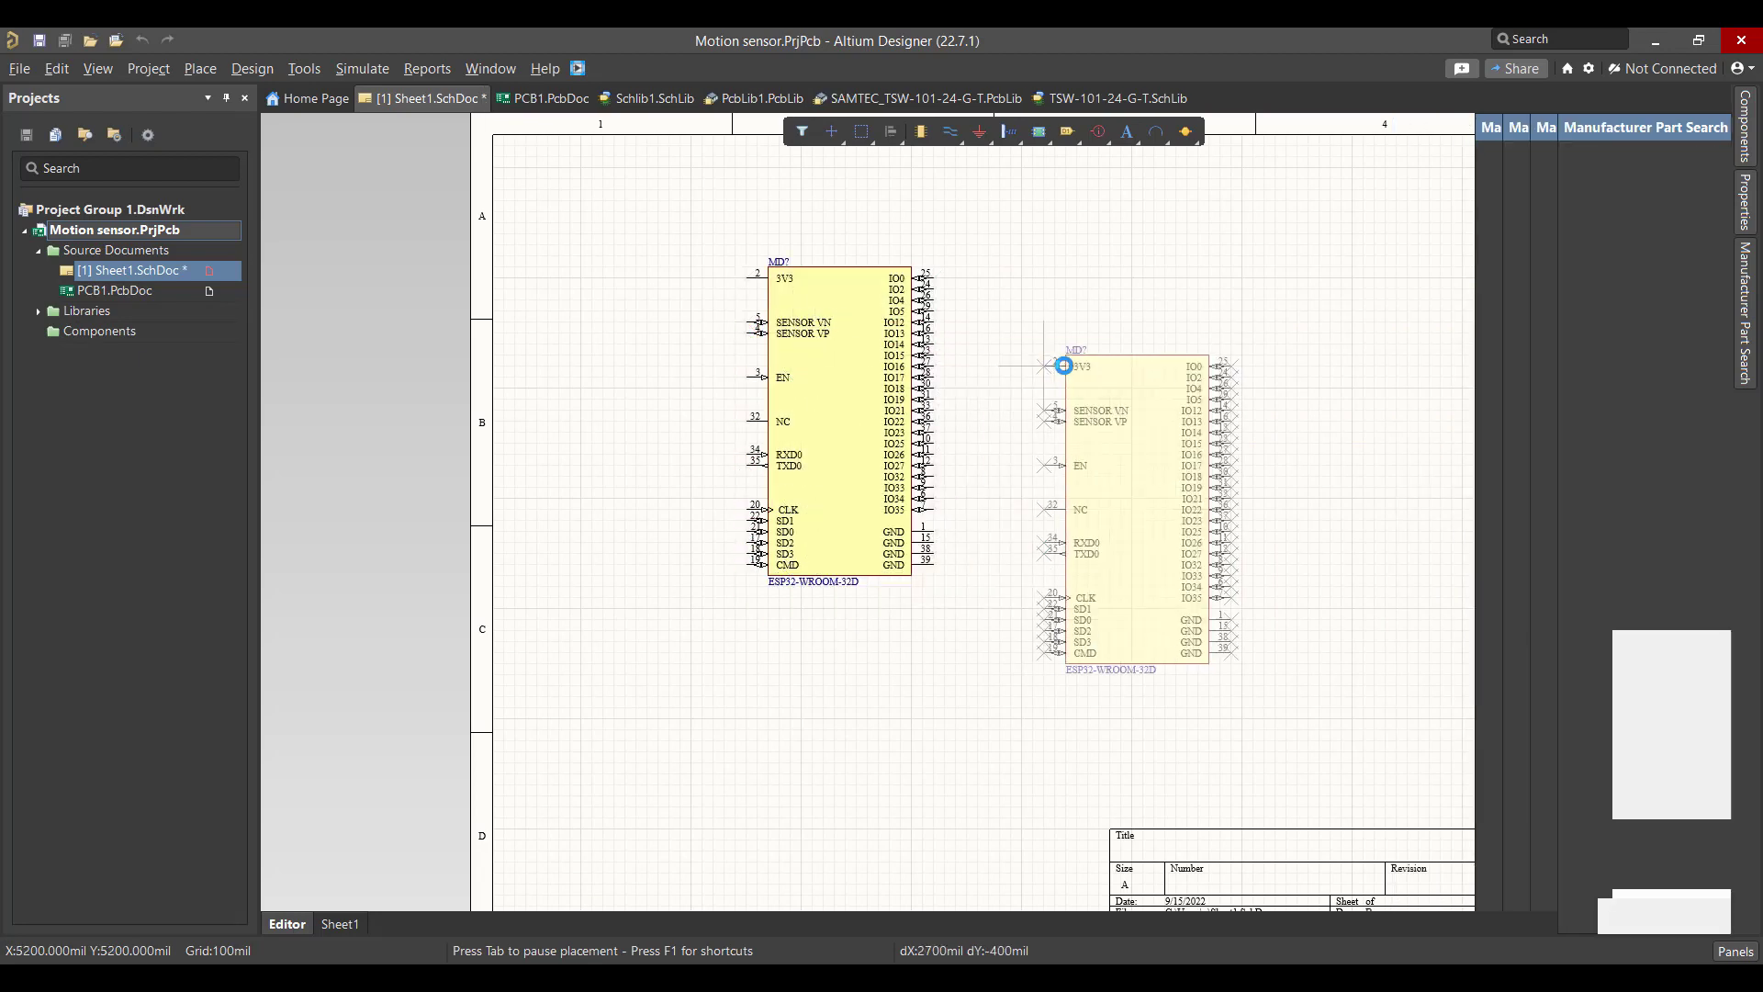
{"action": "key", "text": "Escape"}
Start a new manufacturer part search for USB.
{"action": "left_click", "coordinate": [1747, 324]}
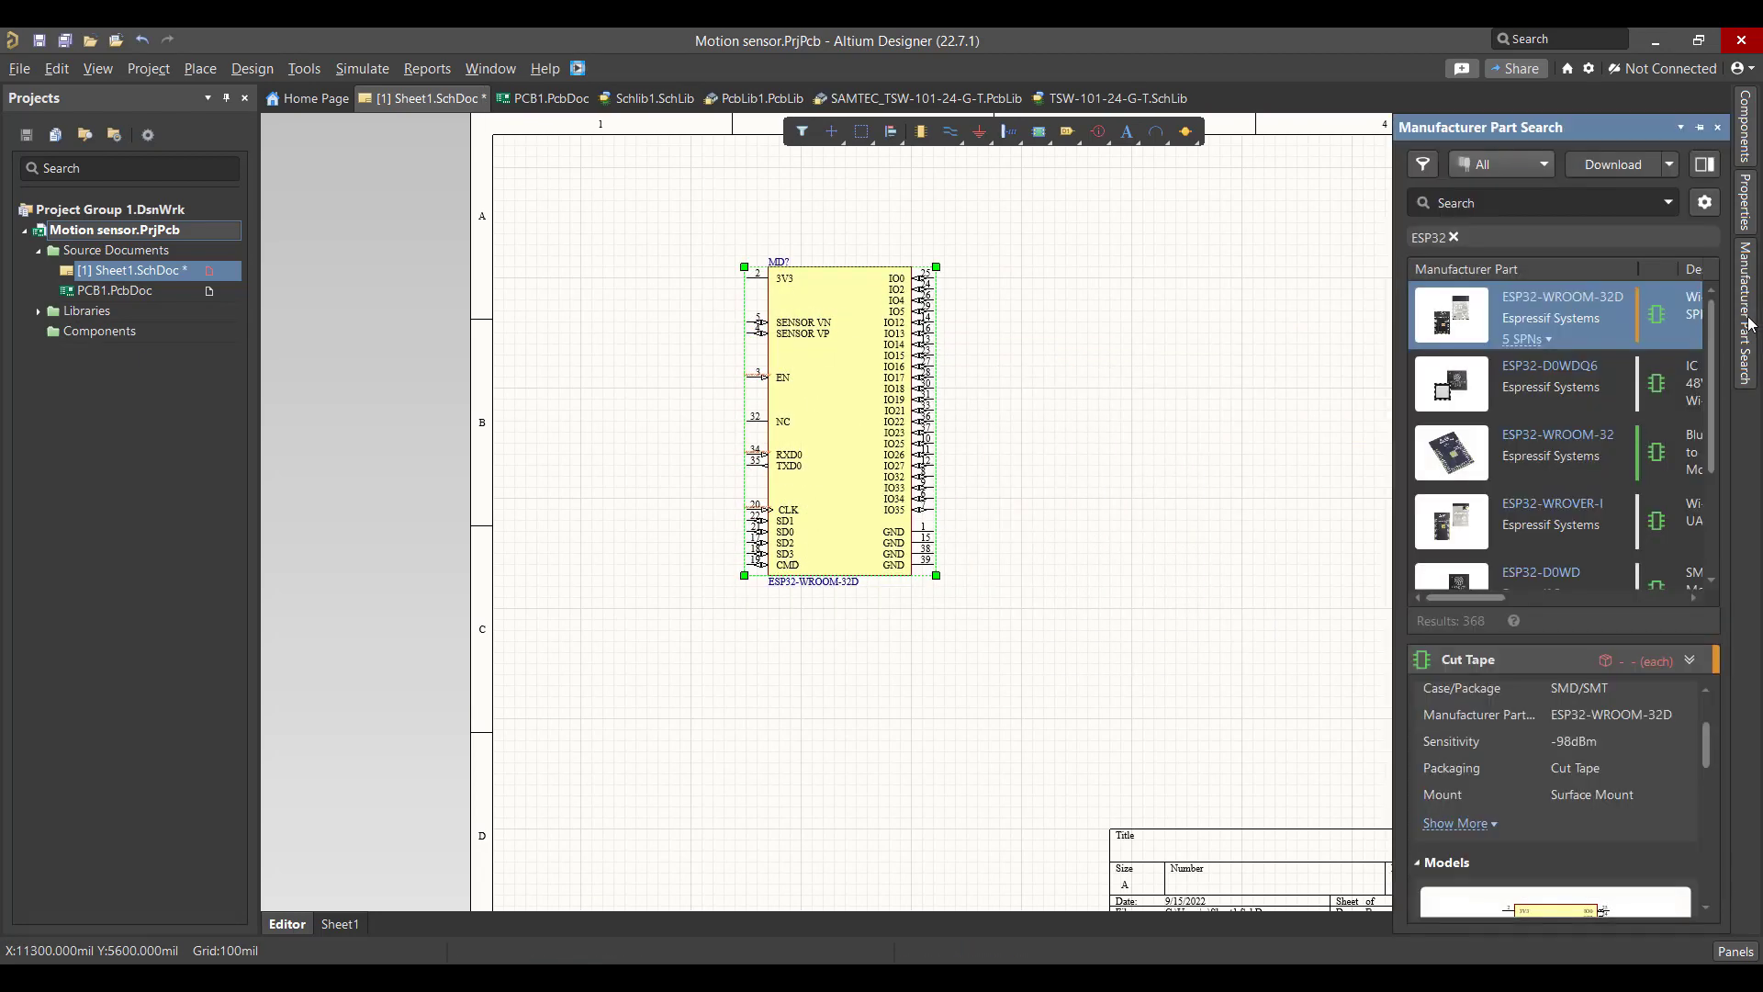
{"action": "left_click", "coordinate": [1486, 205]}
{"action": "key", "text": "ctrl+a"}
{"action": "key", "text": "BackSpace"}
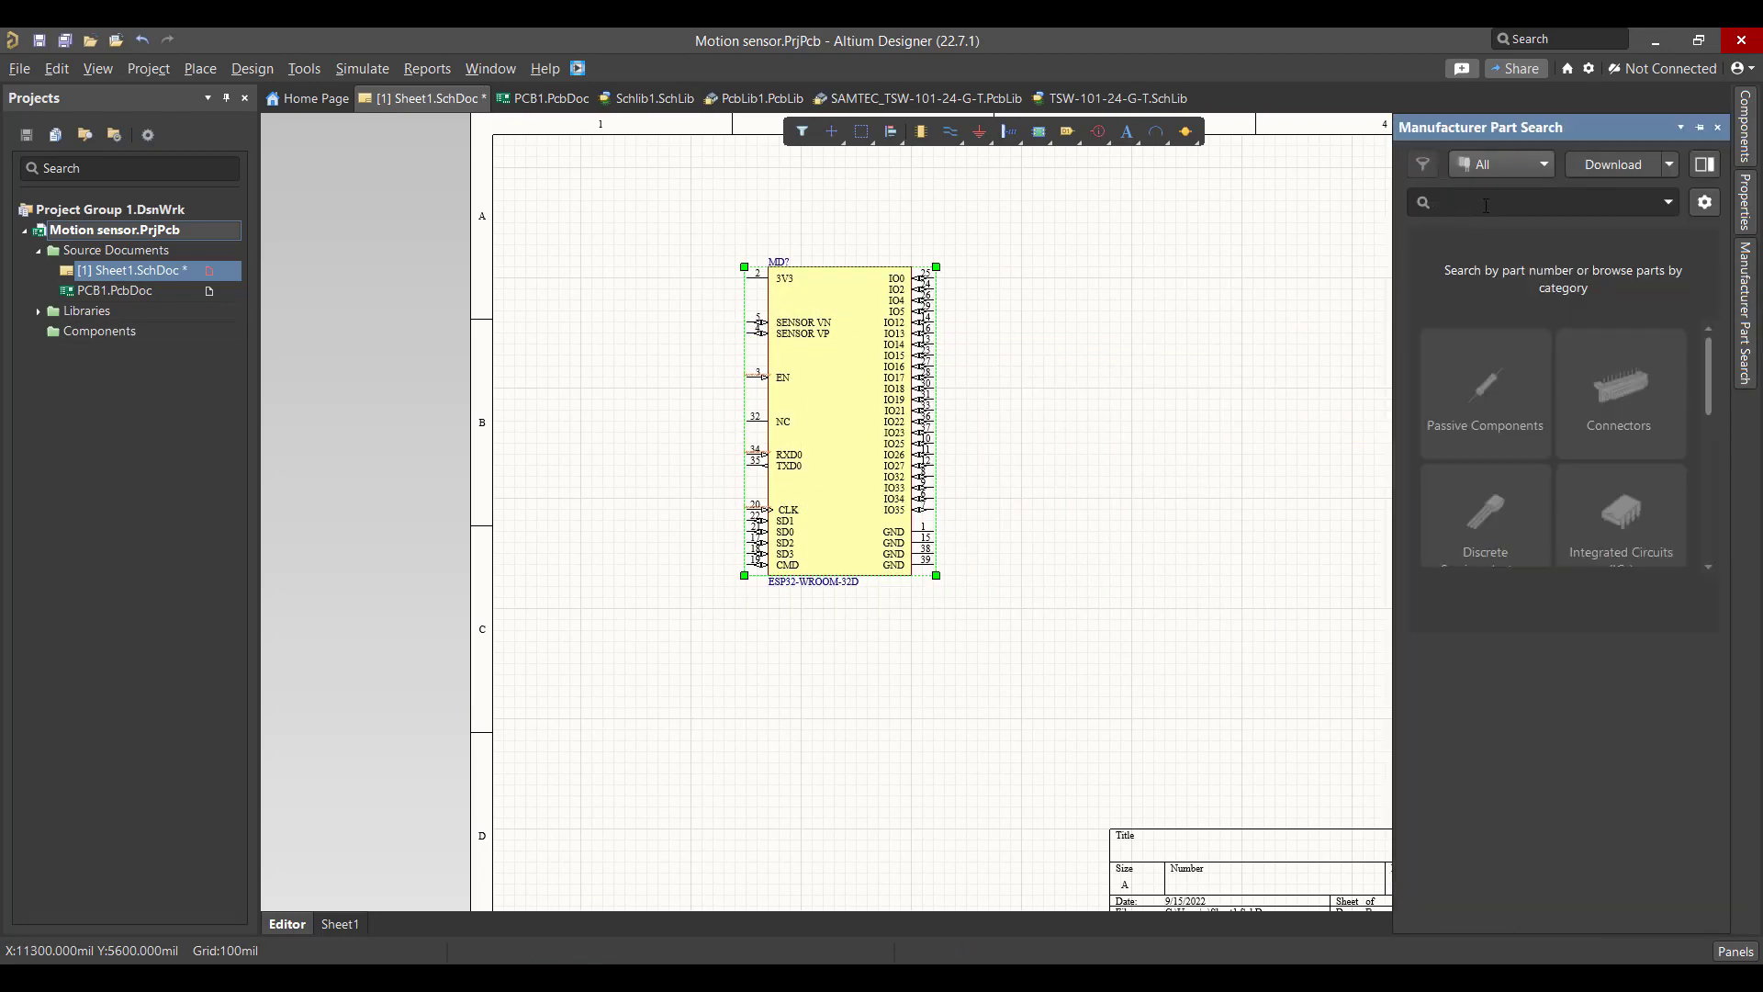
{"action": "type", "text": "USb"}
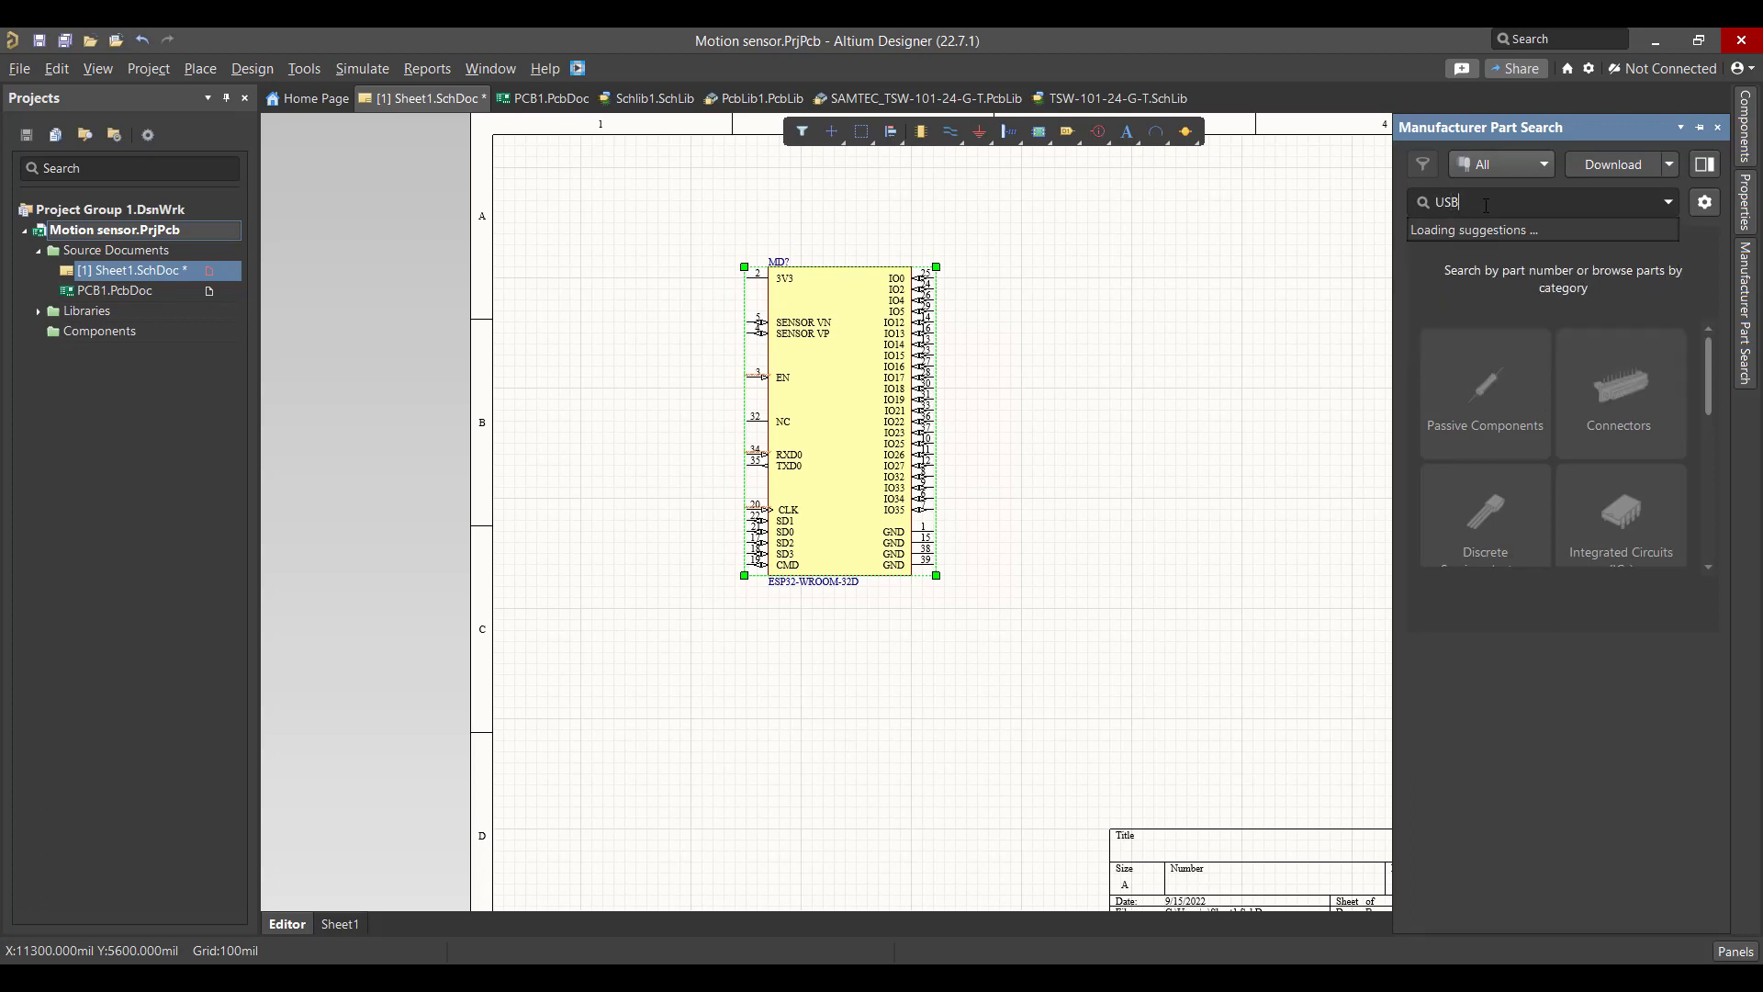
{"action": "key", "text": "Return"}
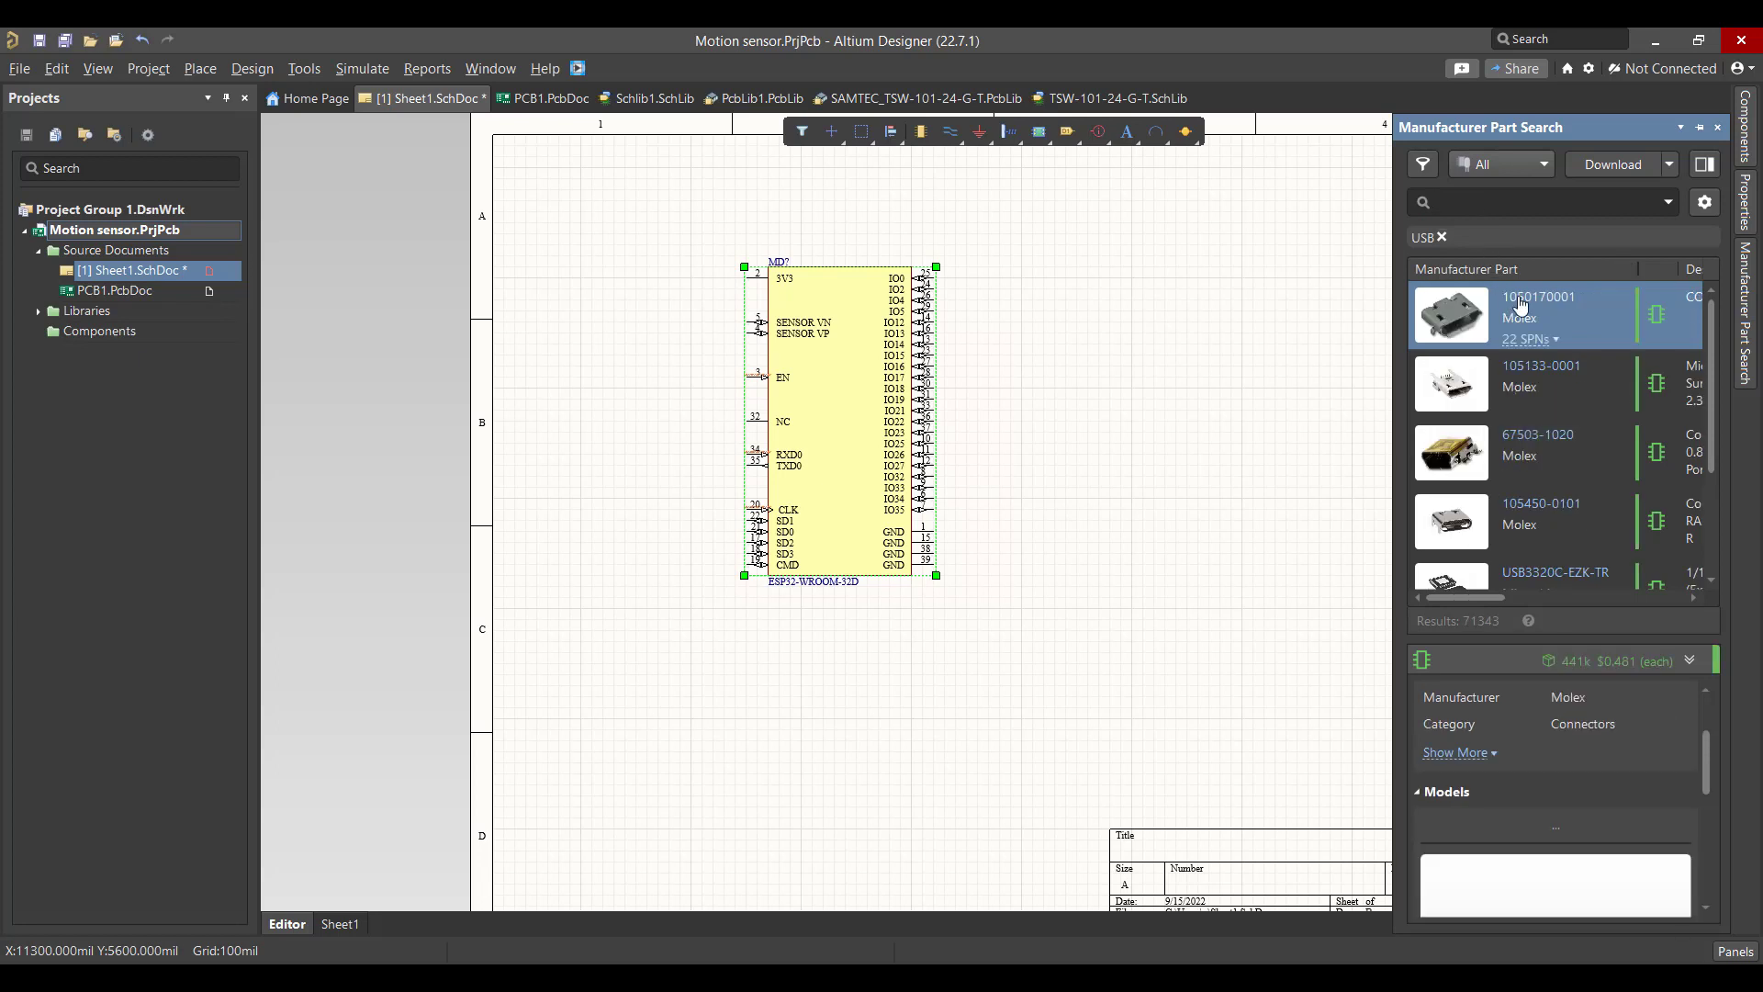
{"action": "right_click", "coordinate": [1520, 304]}
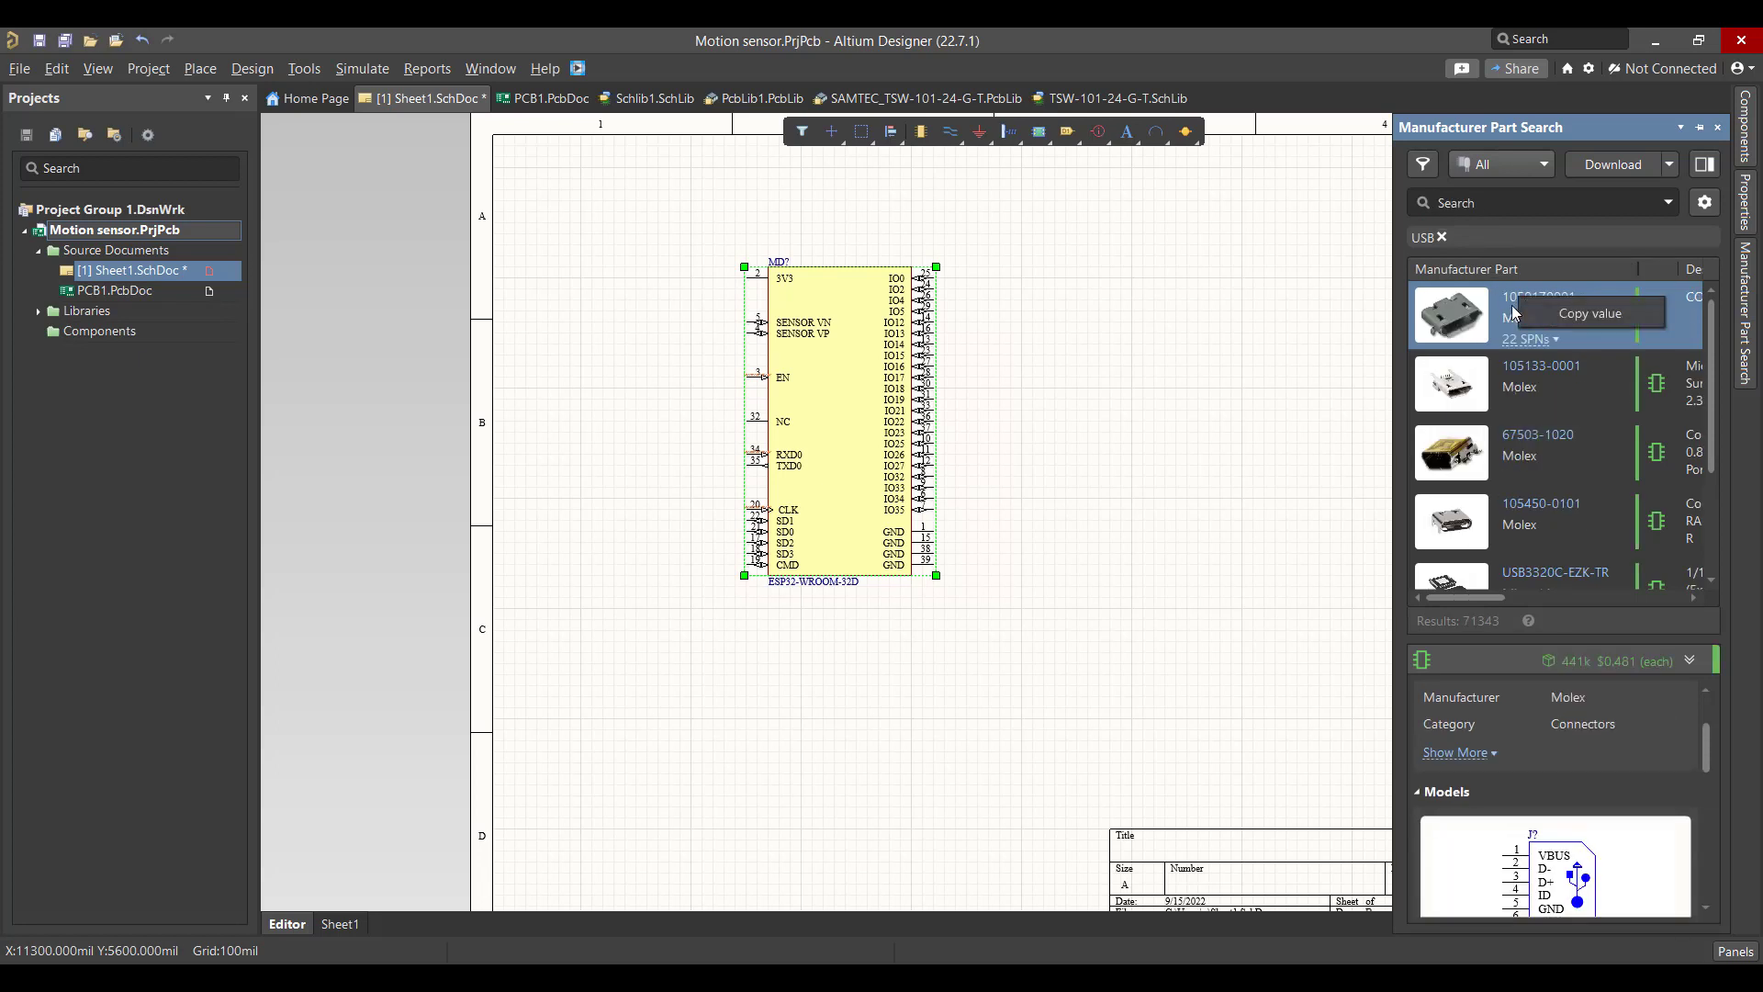
{"action": "left_click", "coordinate": [1561, 315]}
{"action": "right_click", "coordinate": [1518, 308]}
{"action": "left_click", "coordinate": [1562, 317]}
{"action": "left_click", "coordinate": [1517, 307]}
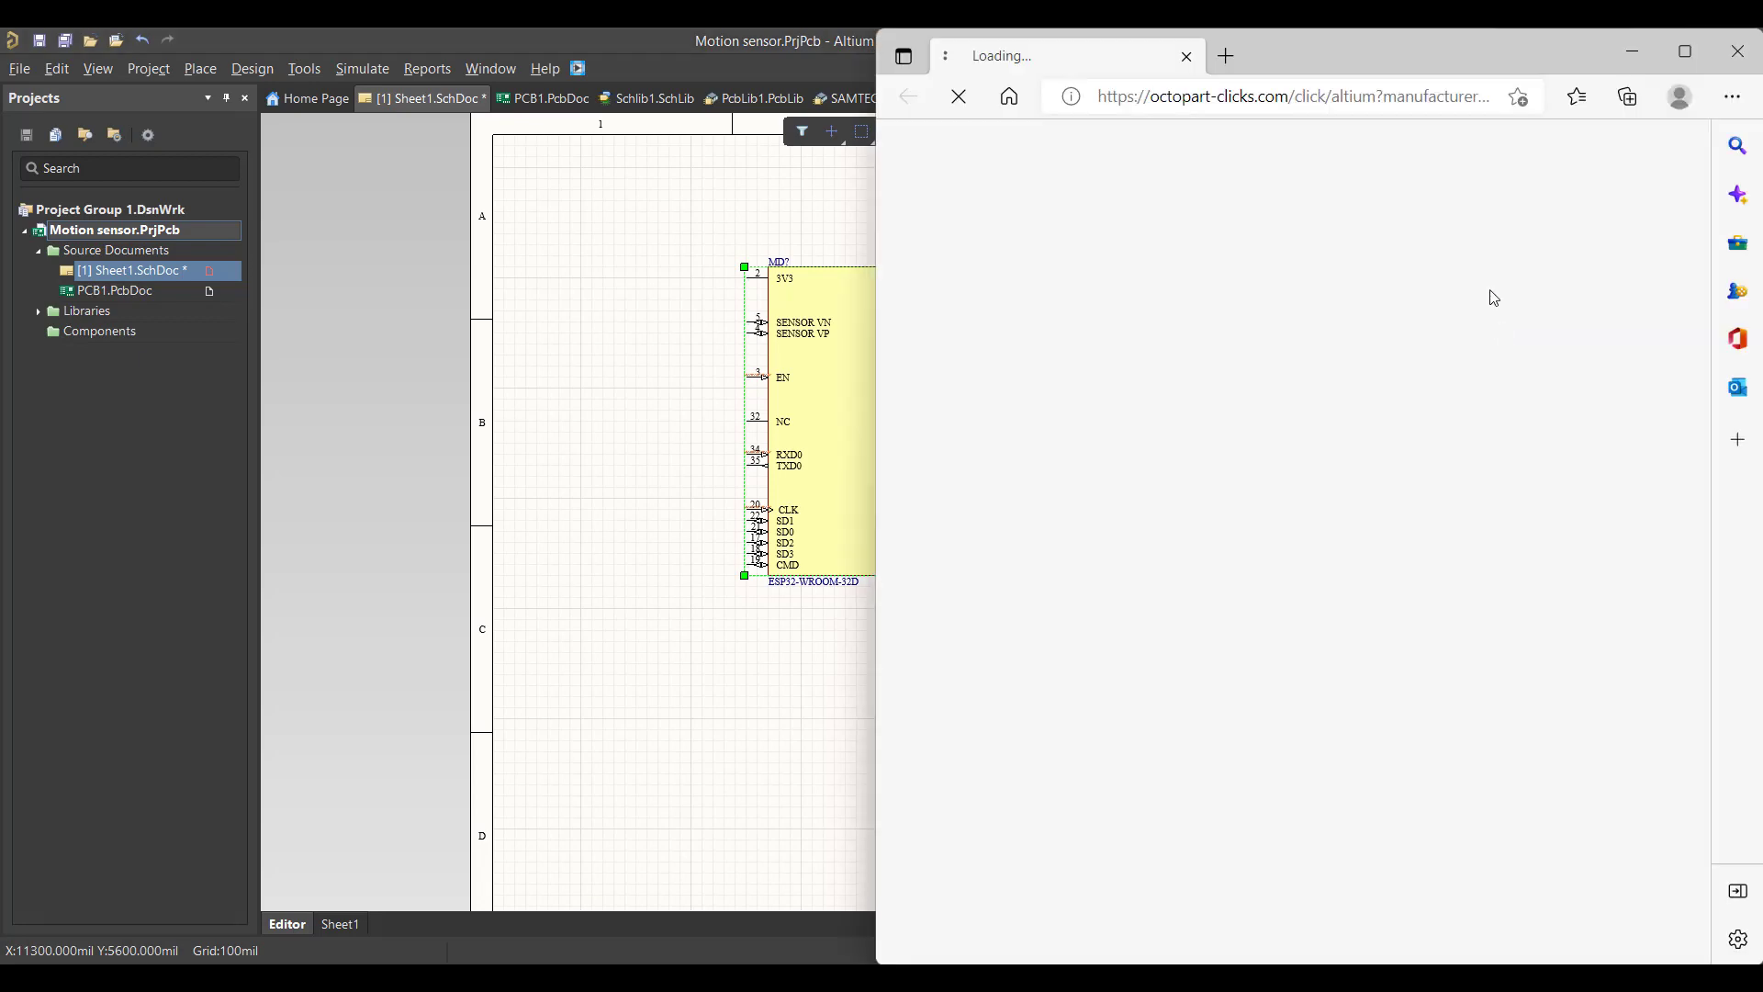
{"action": "key", "text": "alt+Tab"}
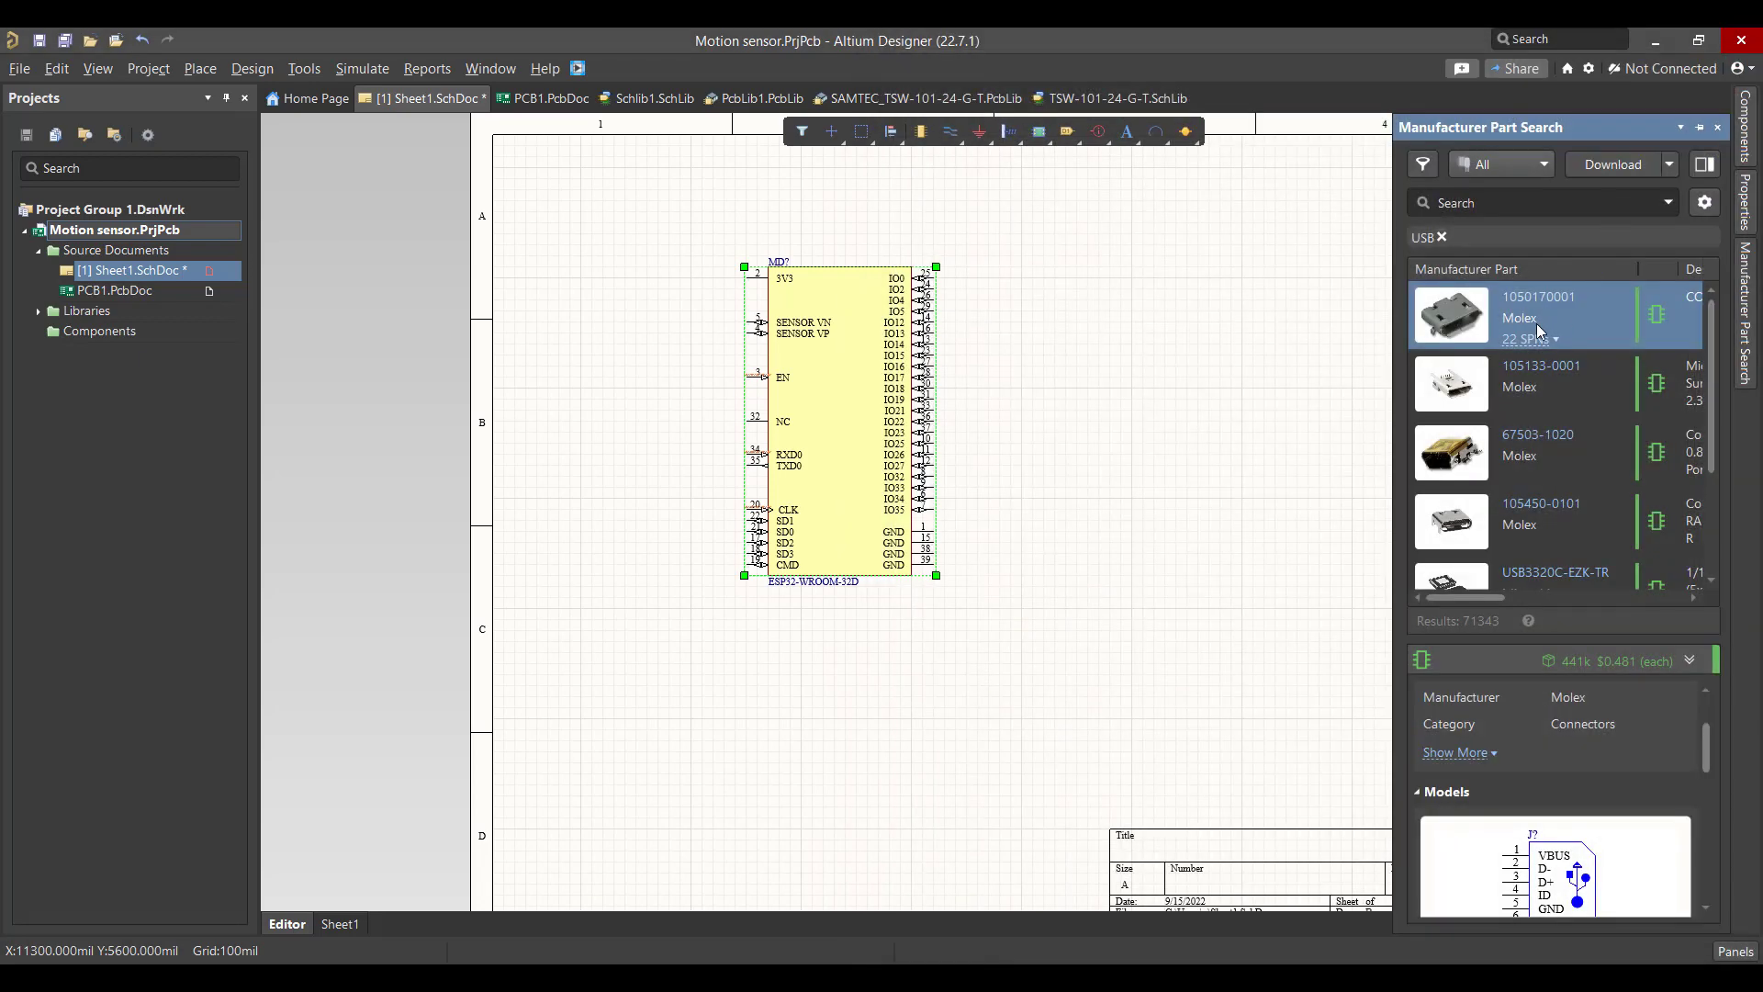
{"action": "right_click", "coordinate": [1535, 323]}
{"action": "left_click", "coordinate": [1286, 341]}
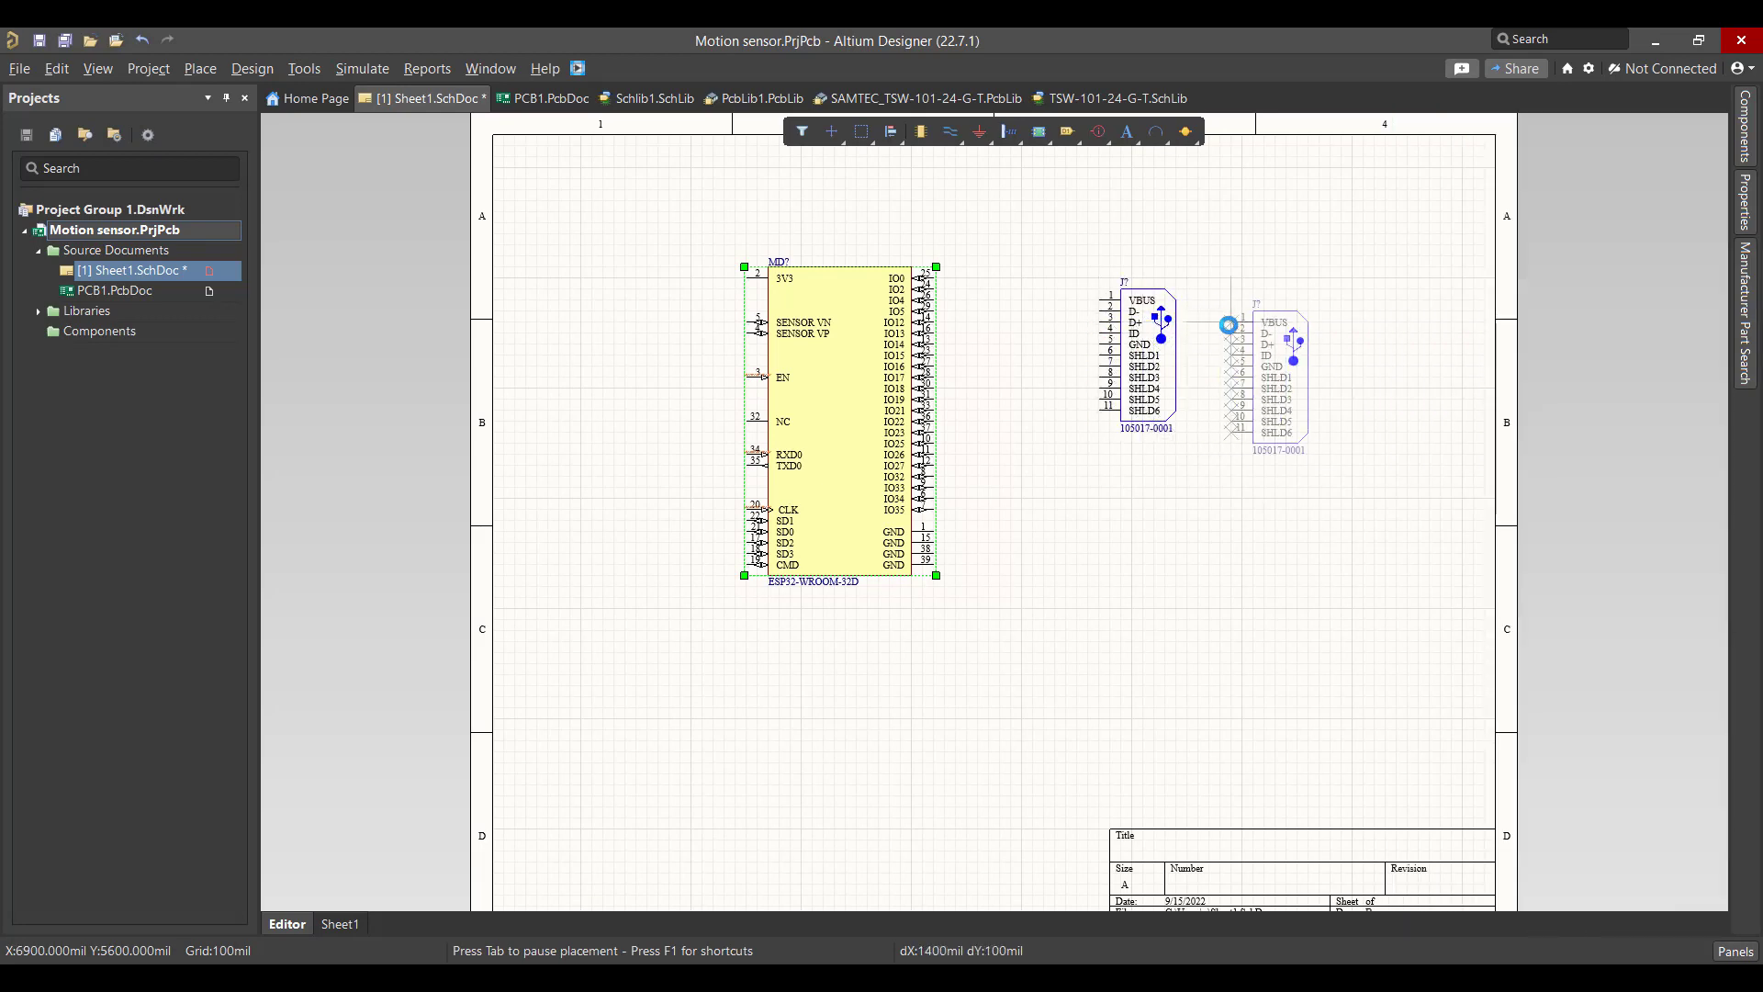
{"action": "key", "text": "Escape"}
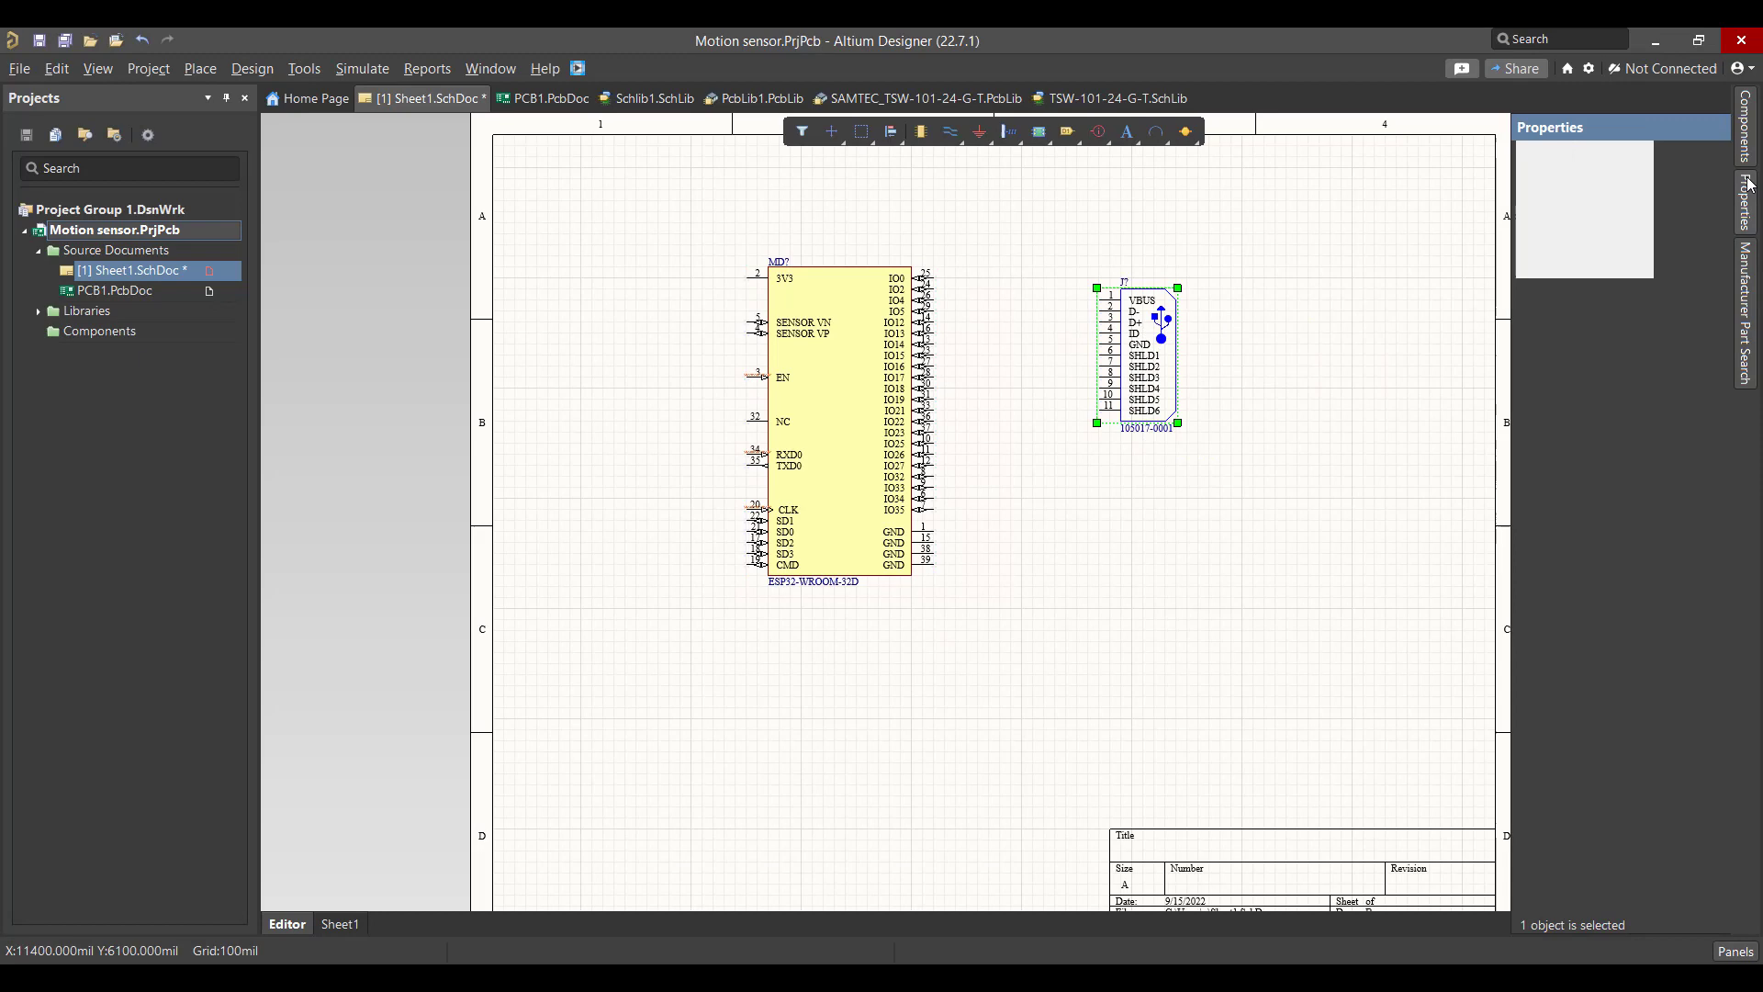
Replace the USB search with a manufacturer part search for Buzzer.
{"action": "mouse_move", "coordinate": [1748, 312]}
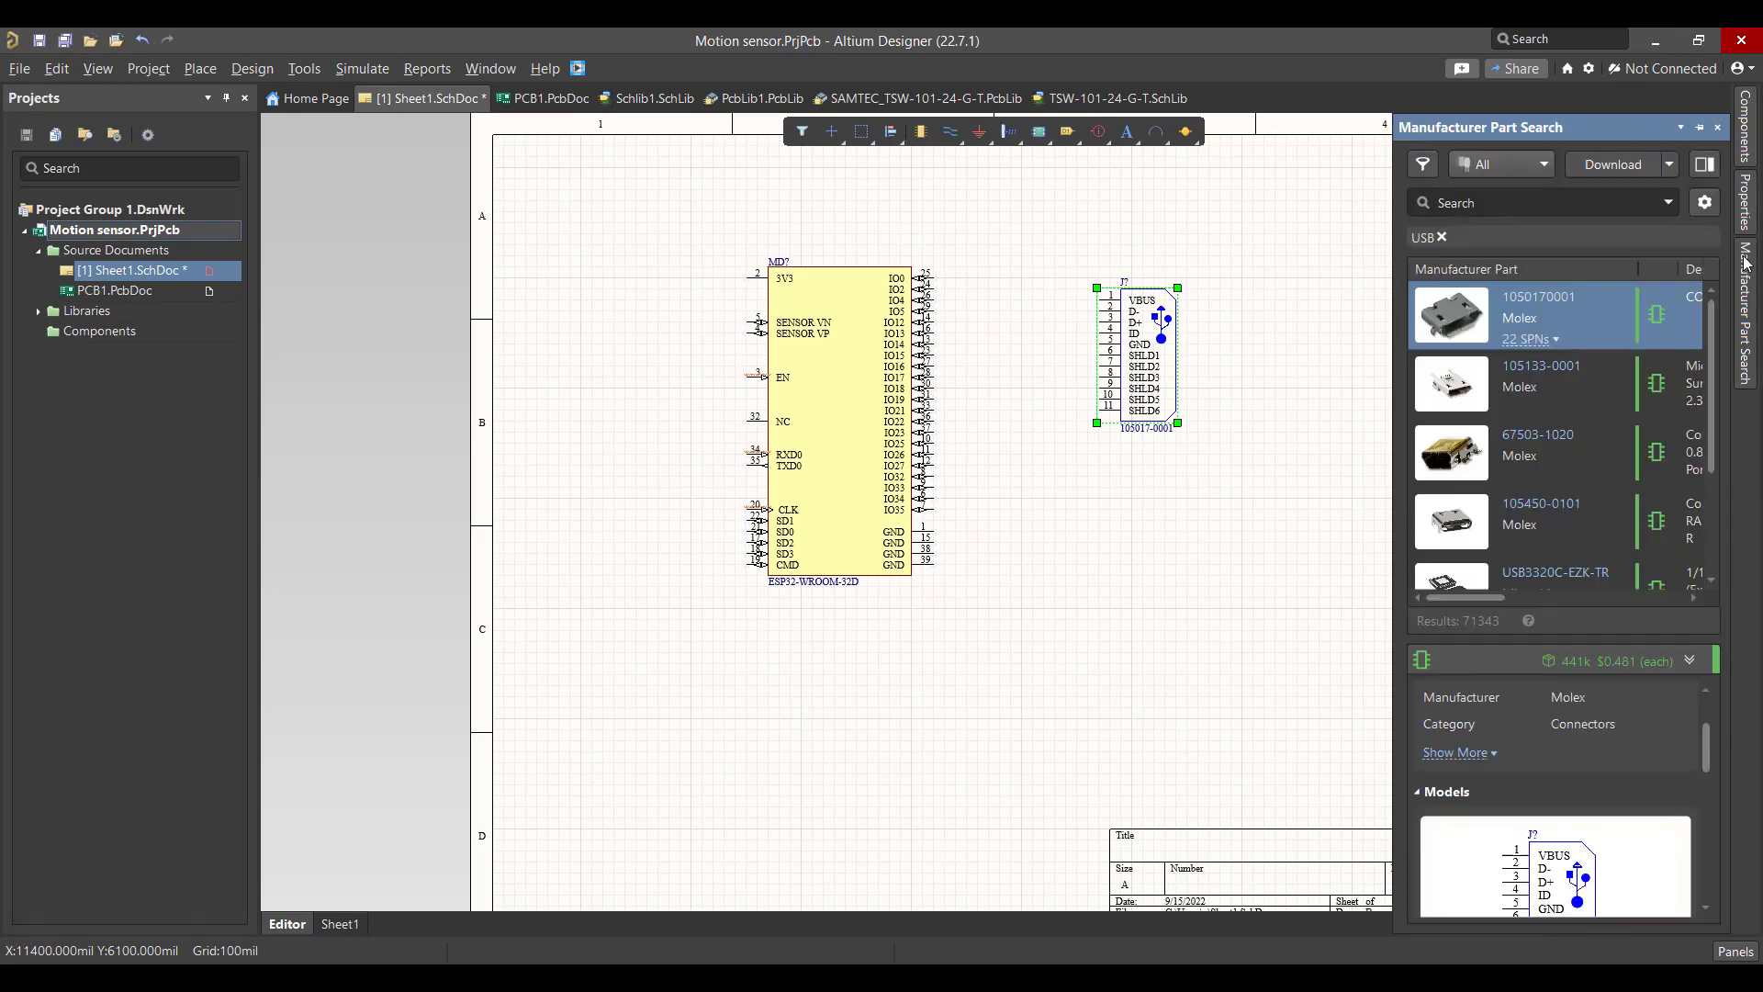
{"action": "left_click", "coordinate": [1442, 237]}
{"action": "left_click", "coordinate": [1481, 202]}
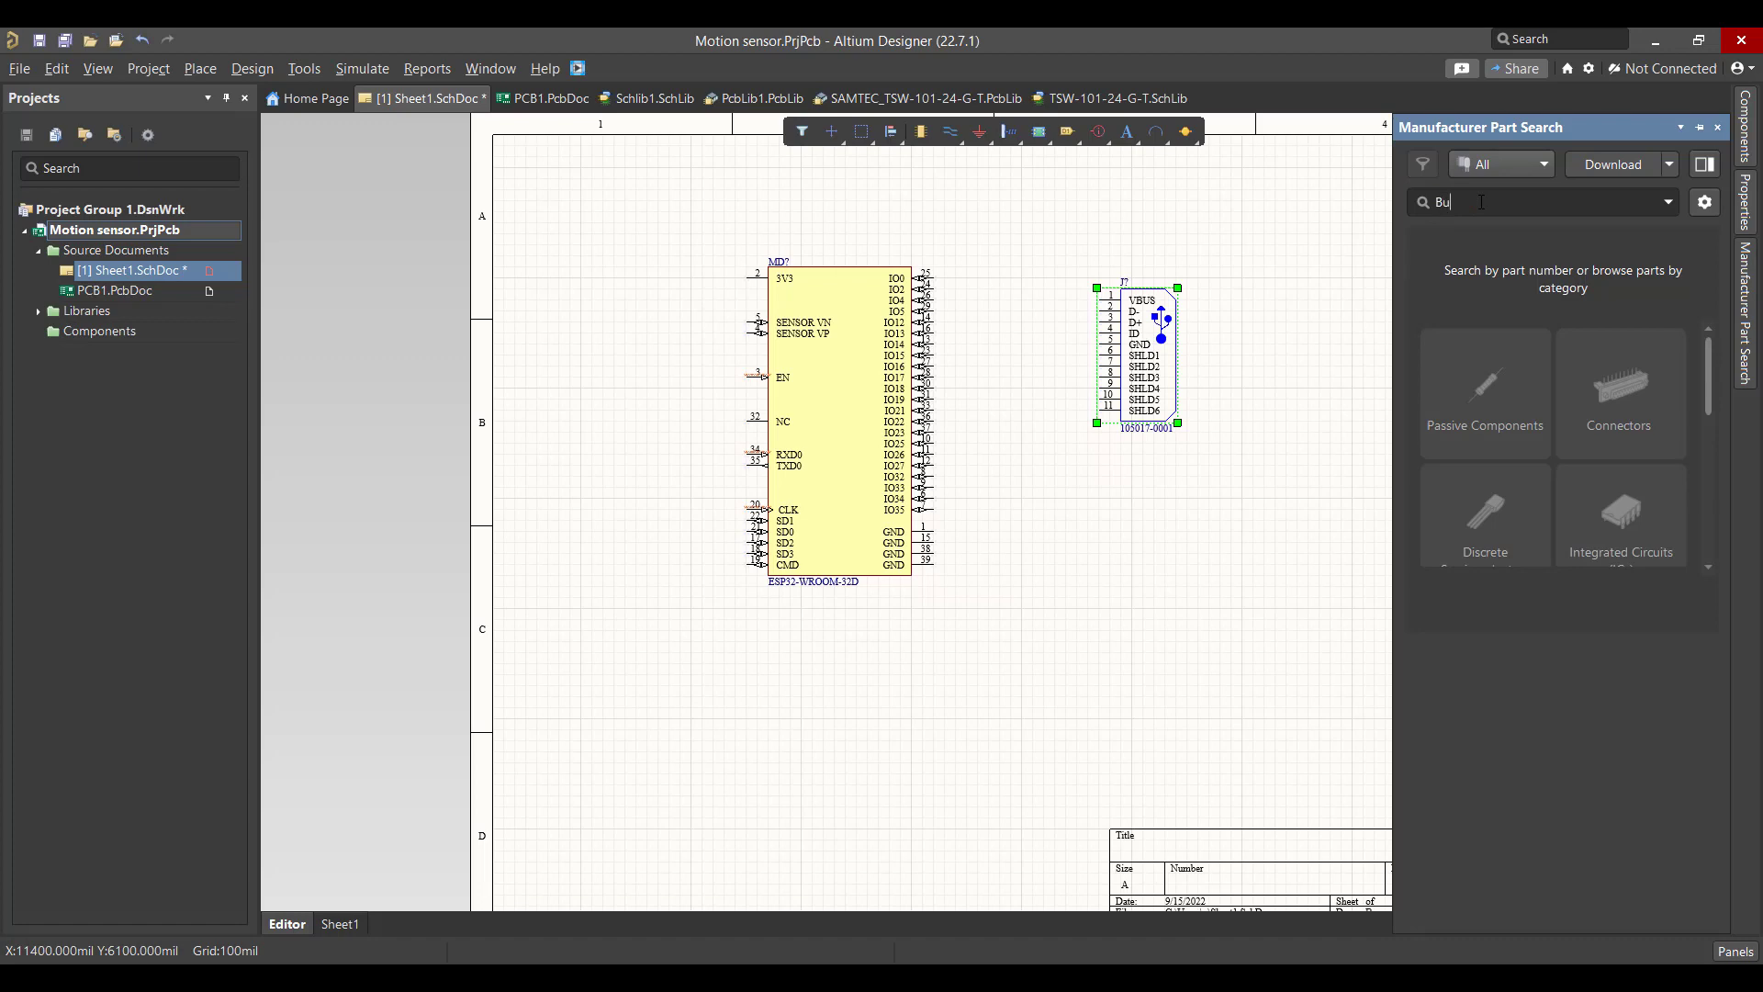
{"action": "type", "text": "Buzzer"}
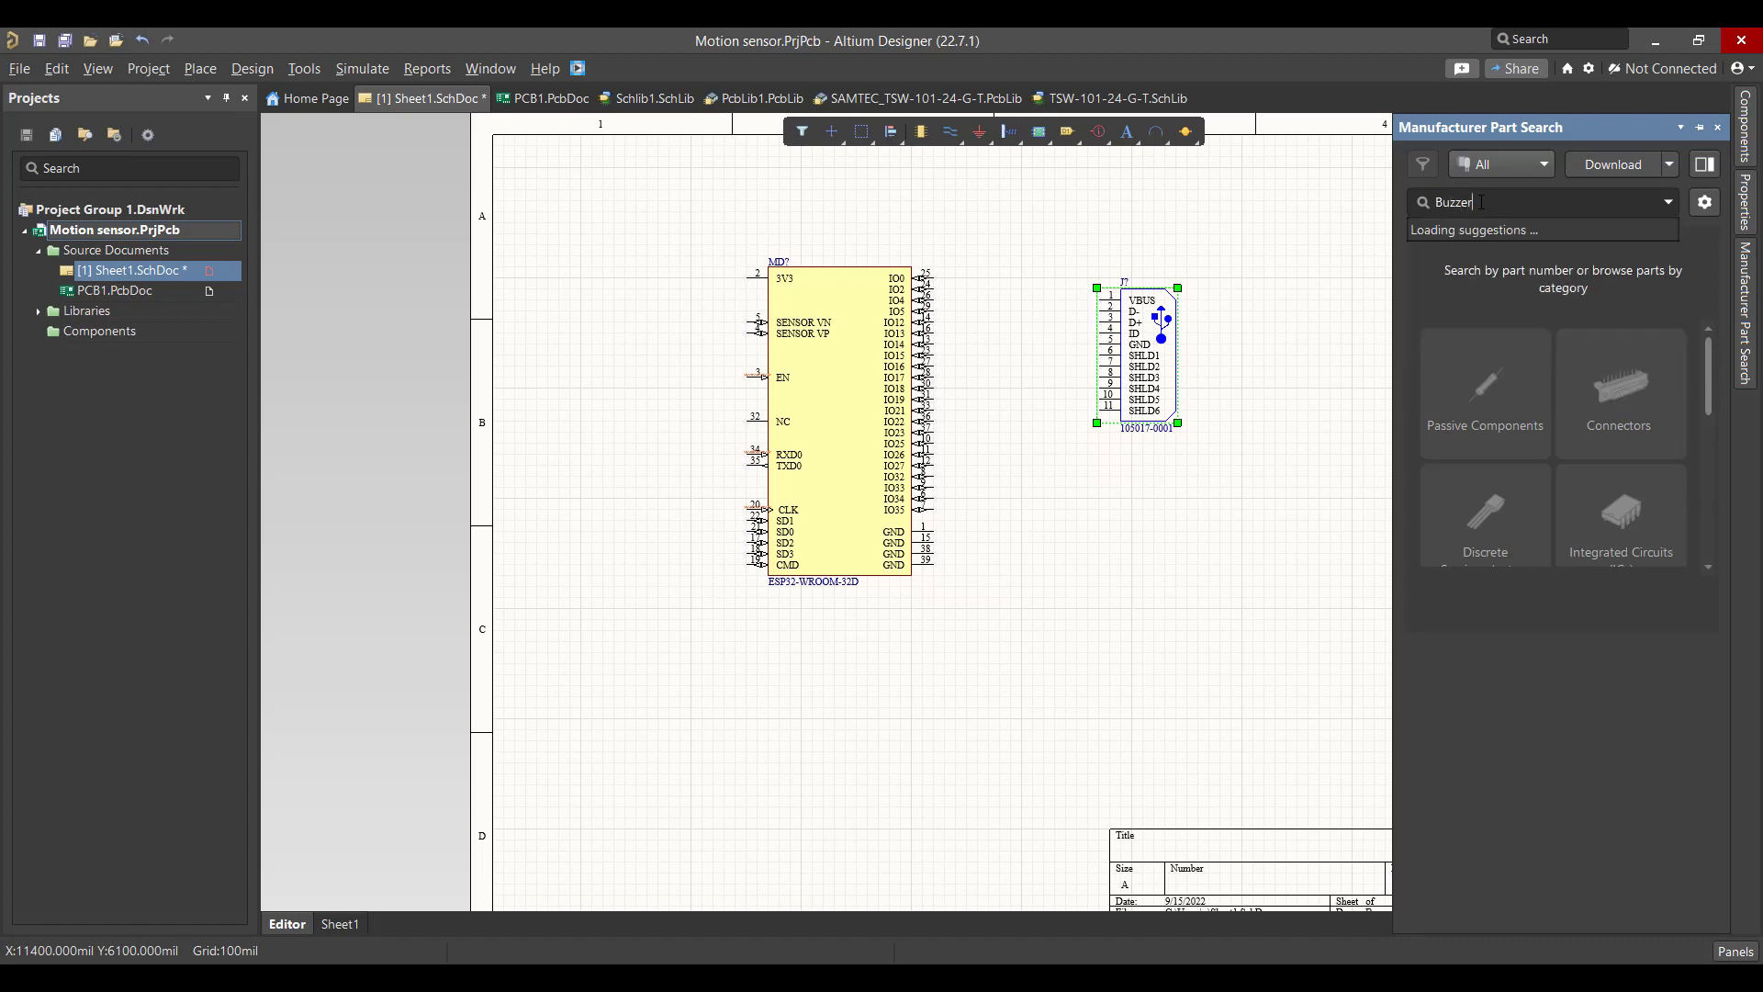
{"action": "key", "text": "Return"}
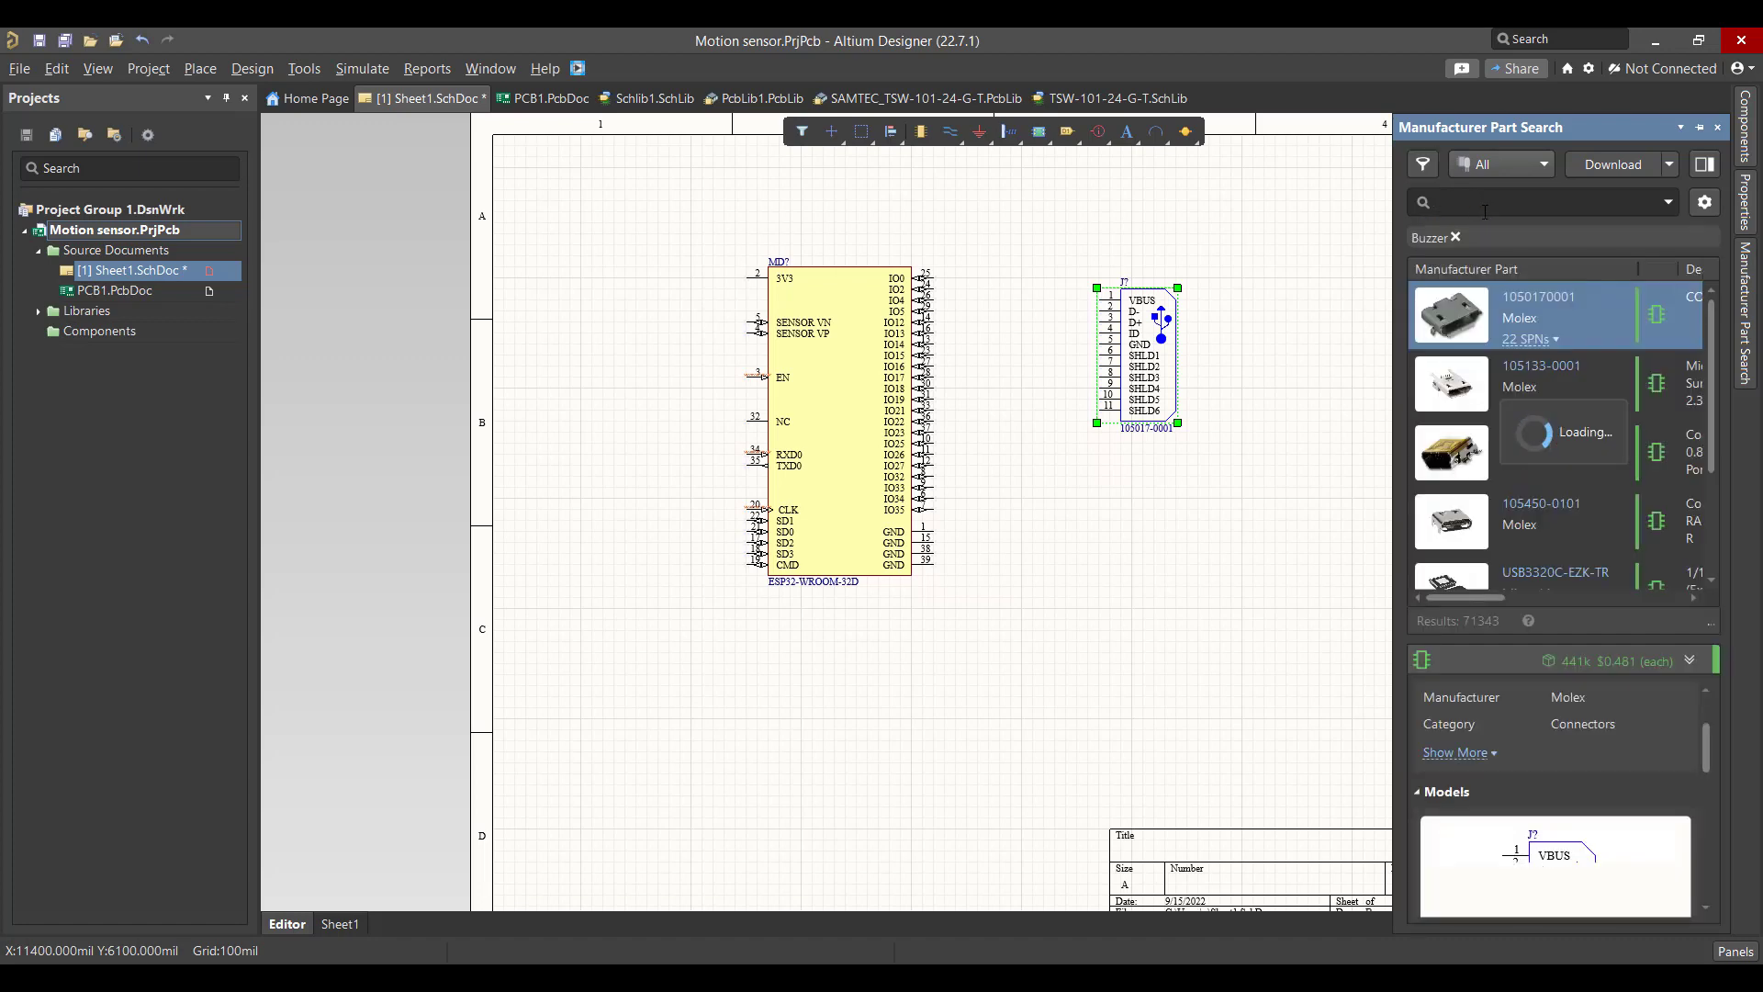
Select the Murata PKM17EPPH4001-B0 buzzer and start placing it.
{"action": "scroll", "coordinate": [1513, 356], "scroll_direction": "down", "scroll_amount": 1}
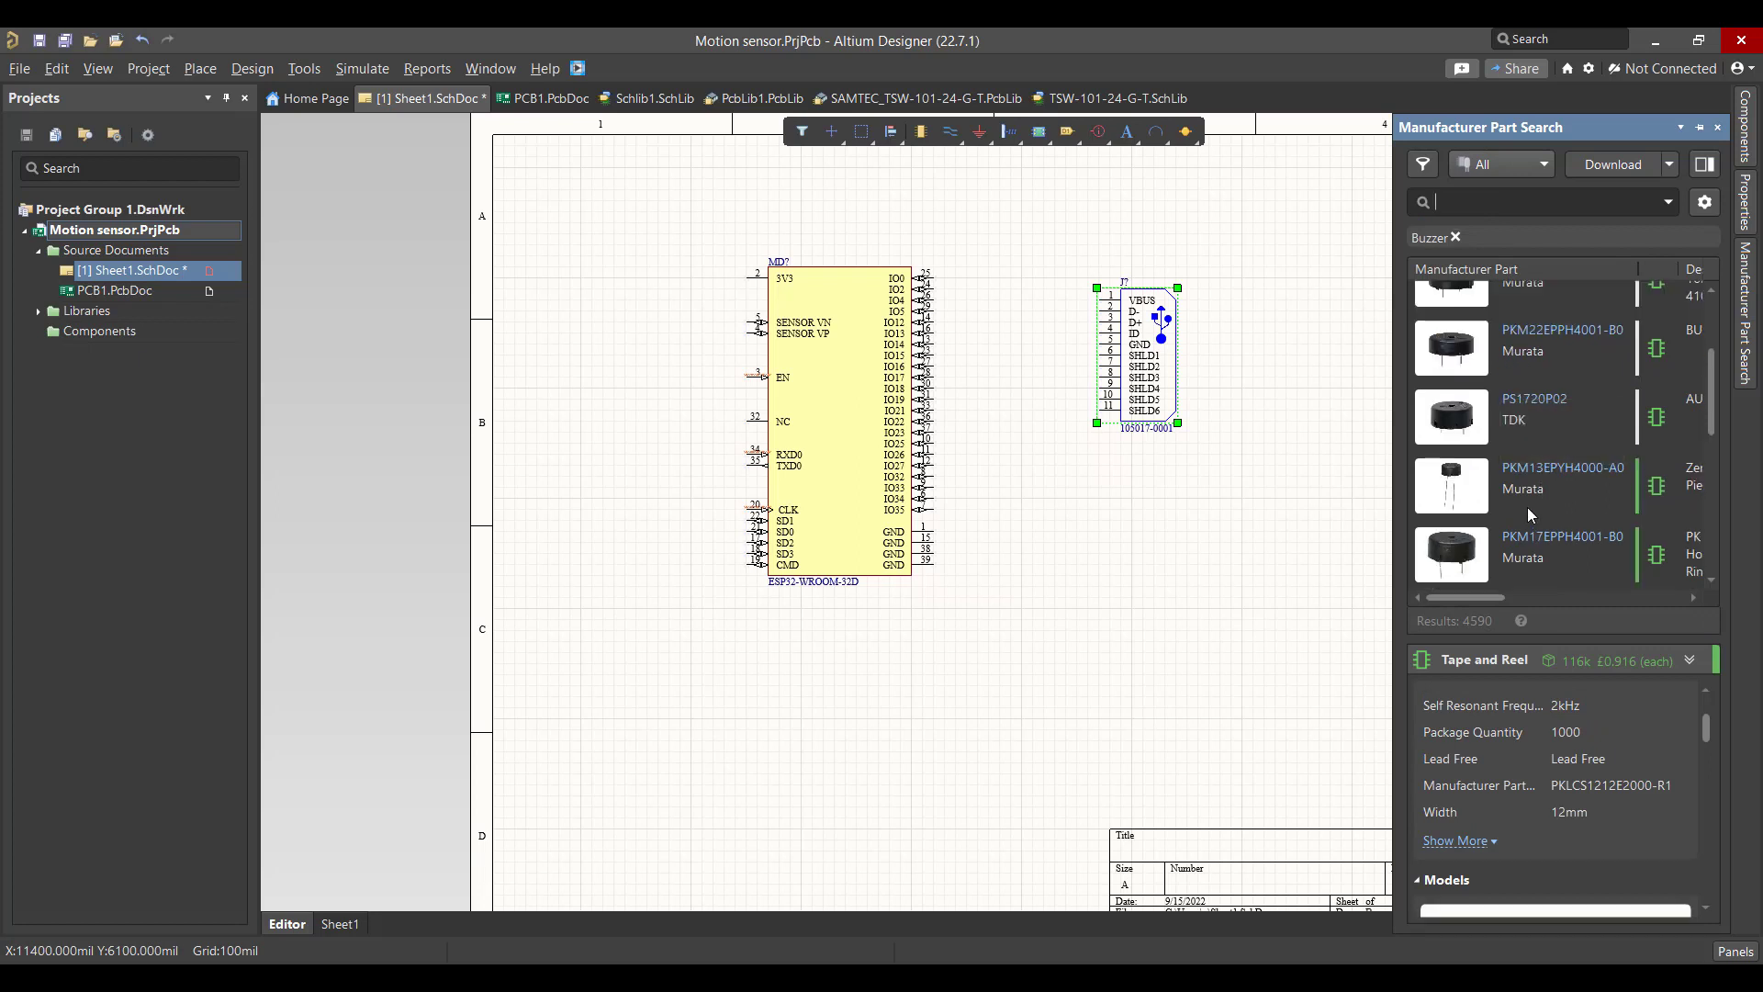
{"action": "scroll", "coordinate": [1525, 363], "scroll_direction": "down", "scroll_amount": 5}
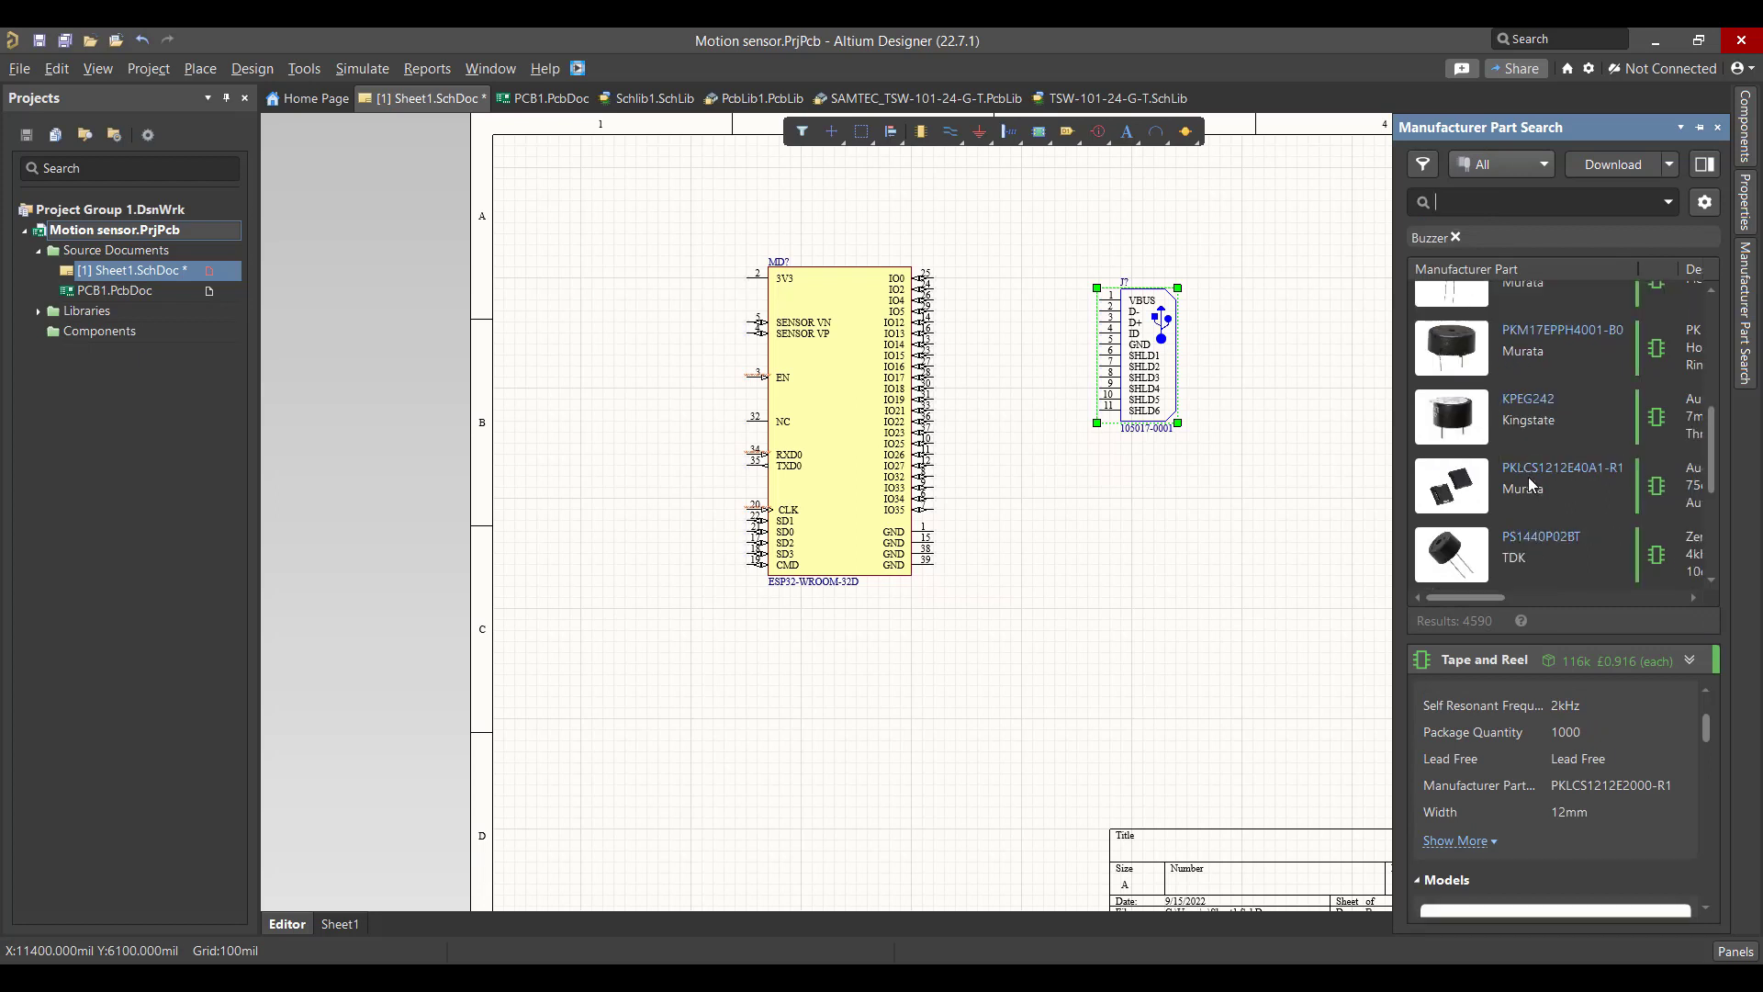
{"action": "left_click", "coordinate": [1529, 356]}
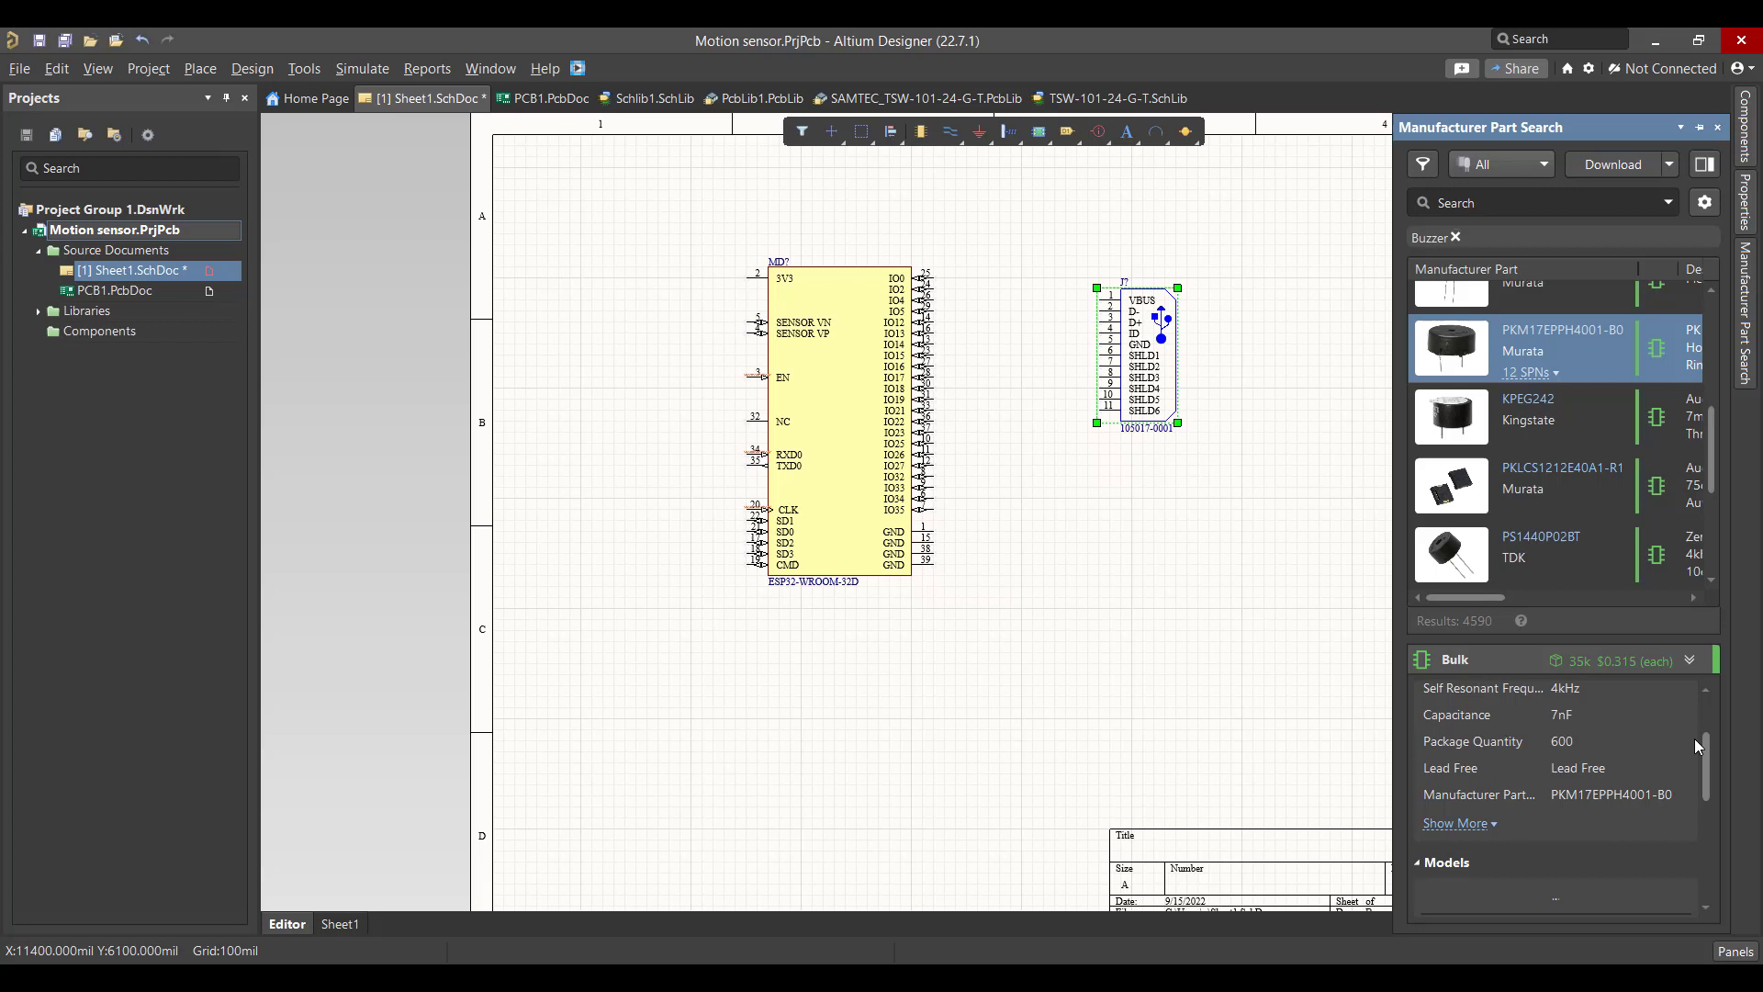
{"action": "mouse_move", "coordinate": [1707, 745]}
{"action": "left_mouse_down"}
{"action": "mouse_move", "coordinate": [1708, 812]}
{"action": "mouse_move", "coordinate": [1705, 775]}
{"action": "left_mouse_up"}
{"action": "right_click", "coordinate": [1530, 349]}
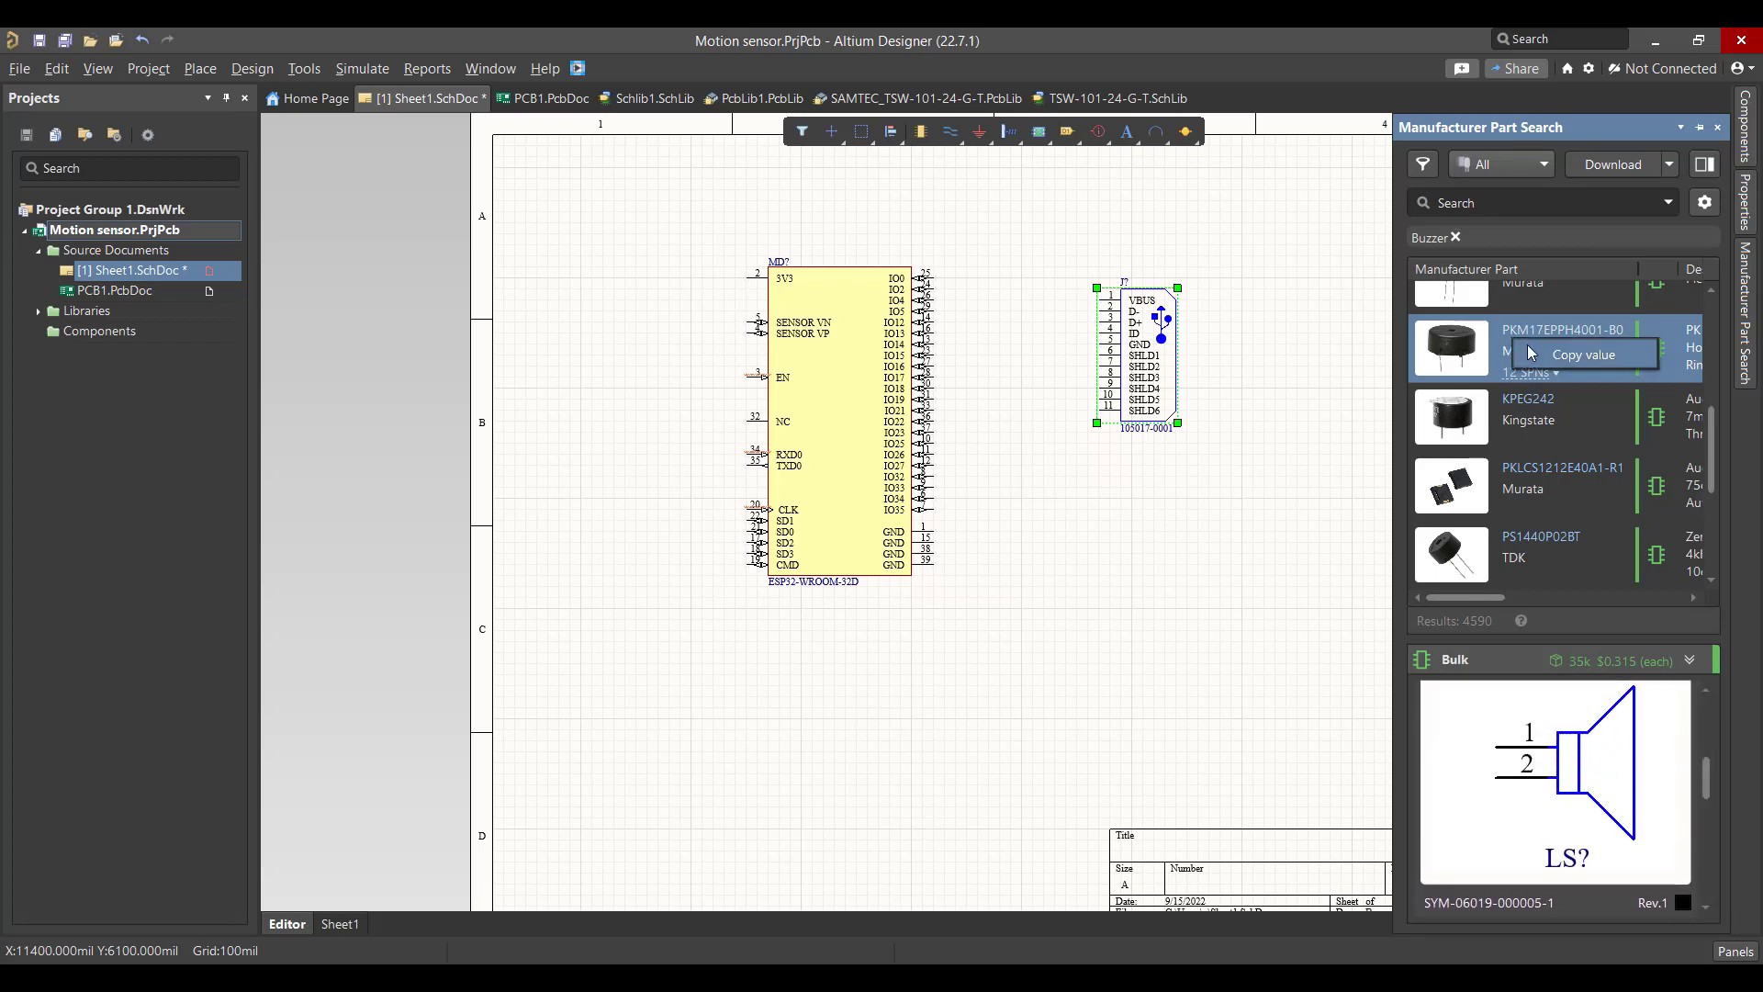
{"action": "right_click", "coordinate": [1492, 360]}
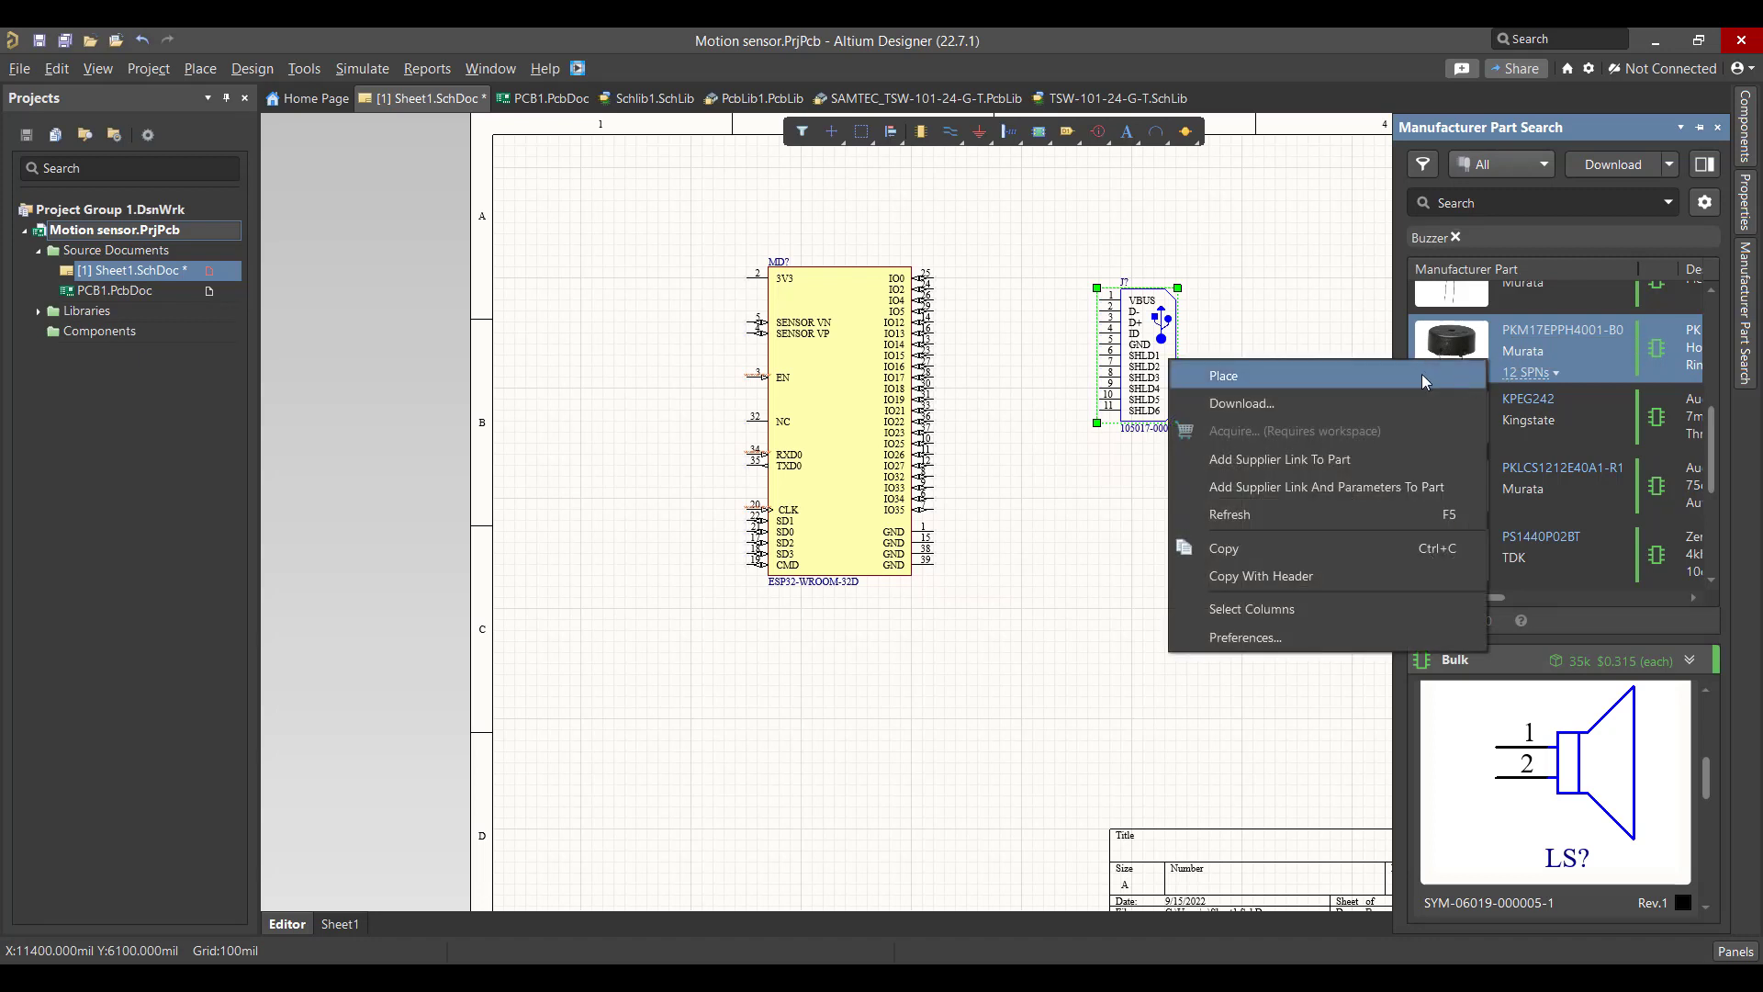
{"action": "left_click", "coordinate": [1177, 384]}
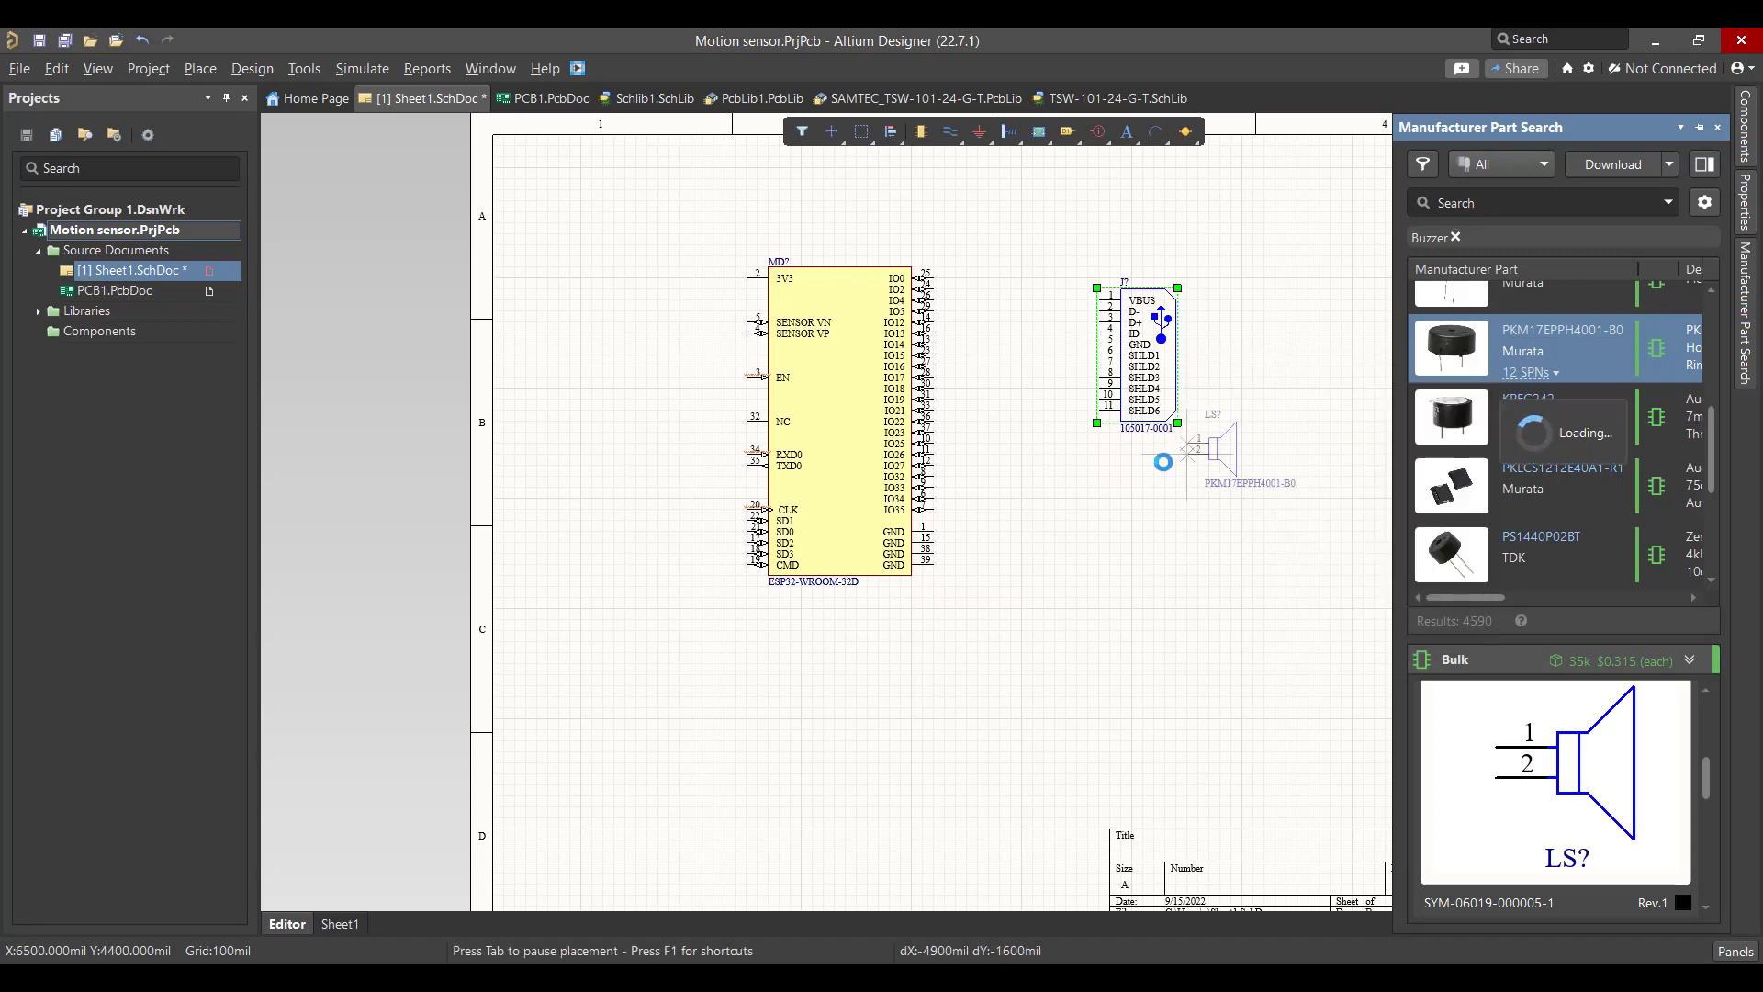
Drop the buzzer below the USB connector and place the TSW-101-24-G-T header, without part-number labels.
{"action": "left_click", "coordinate": [1128, 494]}
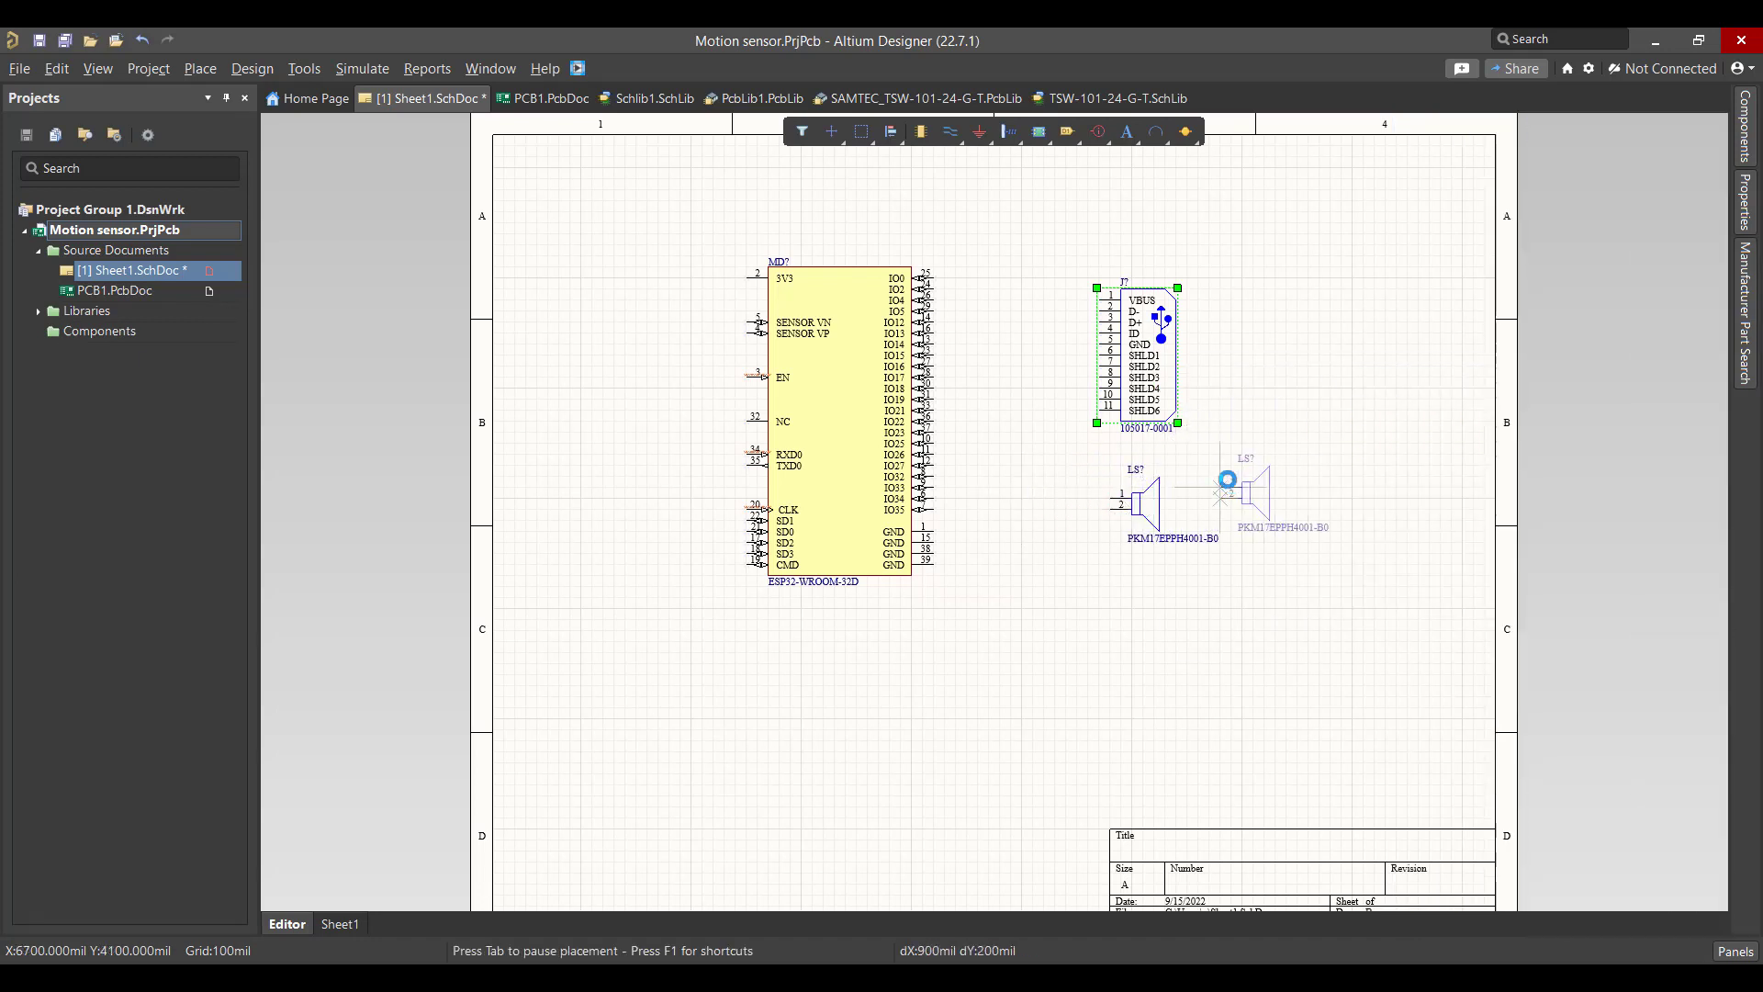
{"action": "key", "text": "Escape"}
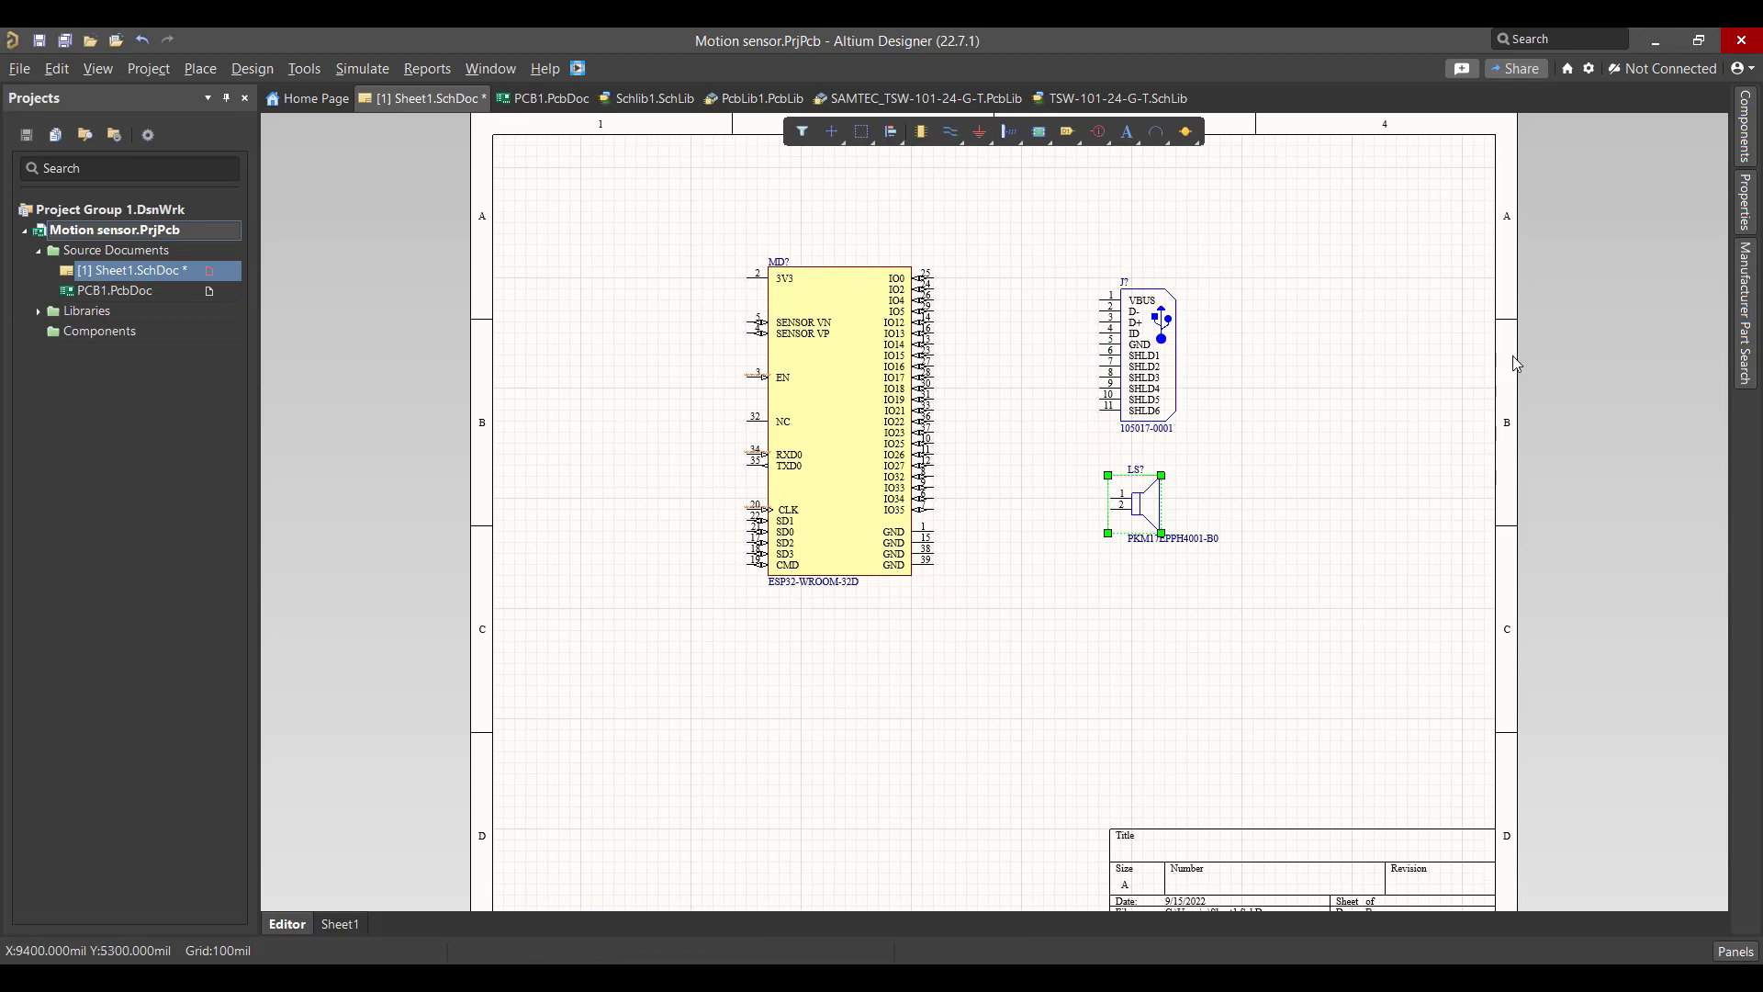
{"action": "left_click", "coordinate": [1745, 138]}
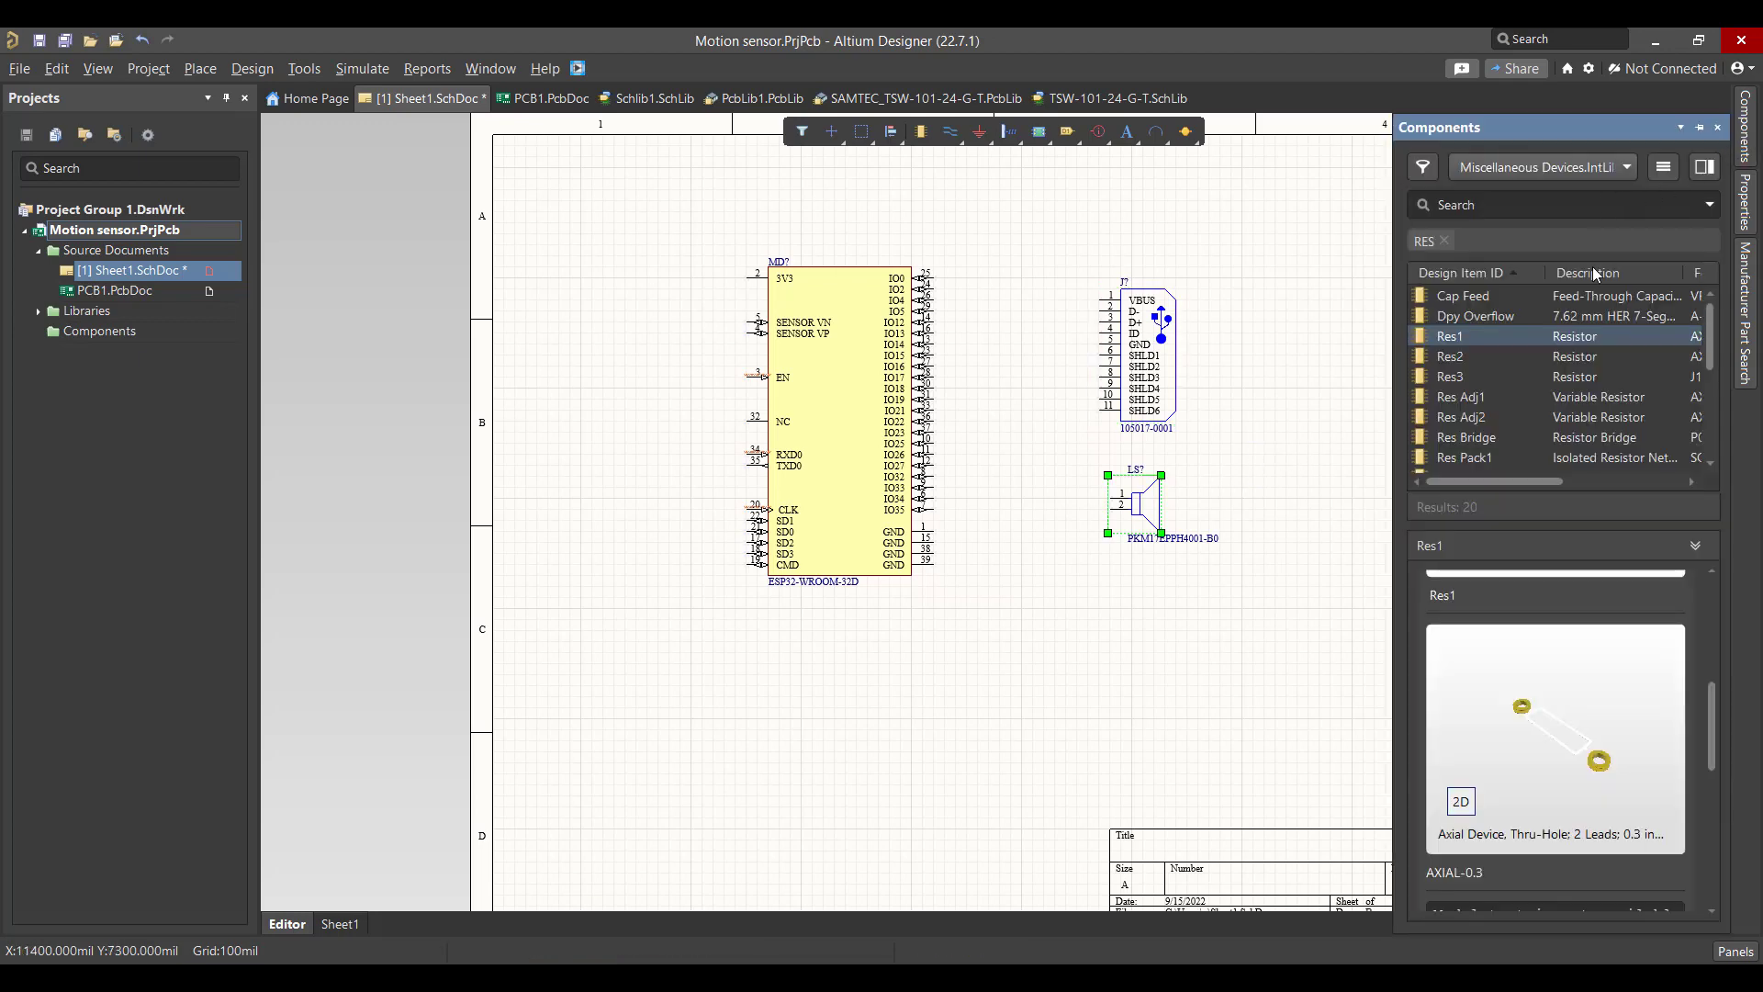
{"action": "left_click", "coordinate": [1568, 174]}
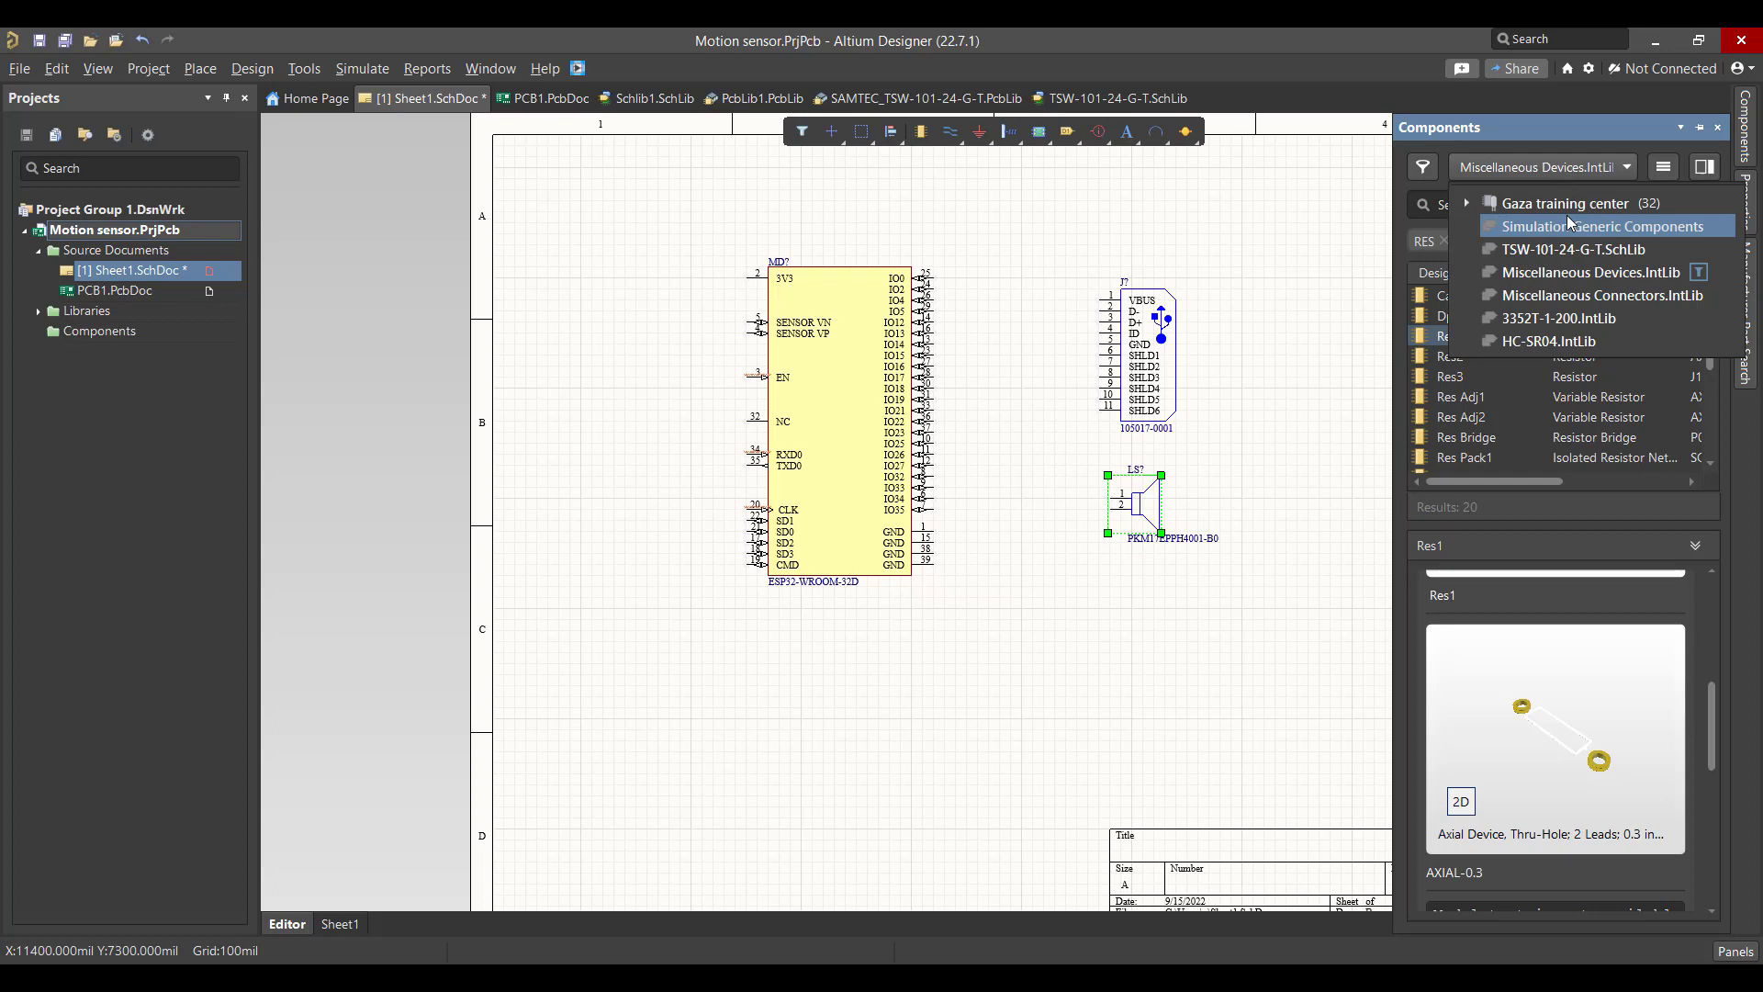
{"action": "left_click", "coordinate": [1568, 249]}
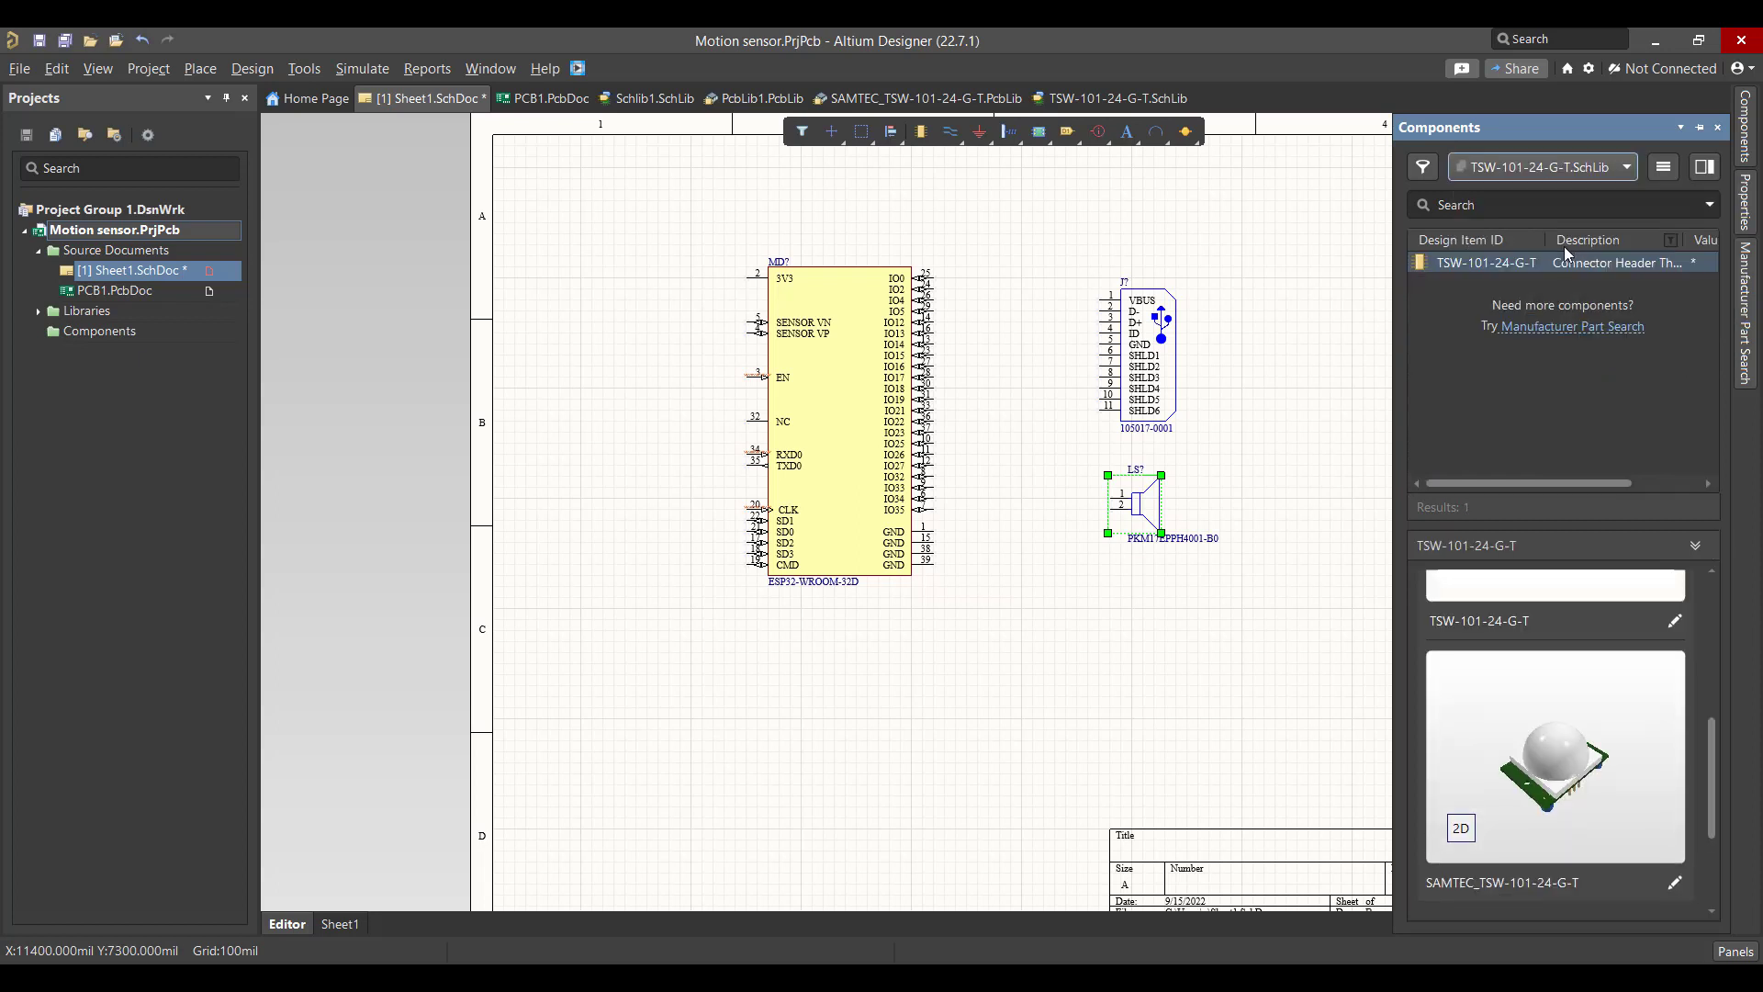
{"action": "left_click_drag", "start_coordinate": [1572, 264], "coordinate": [1013, 681]}
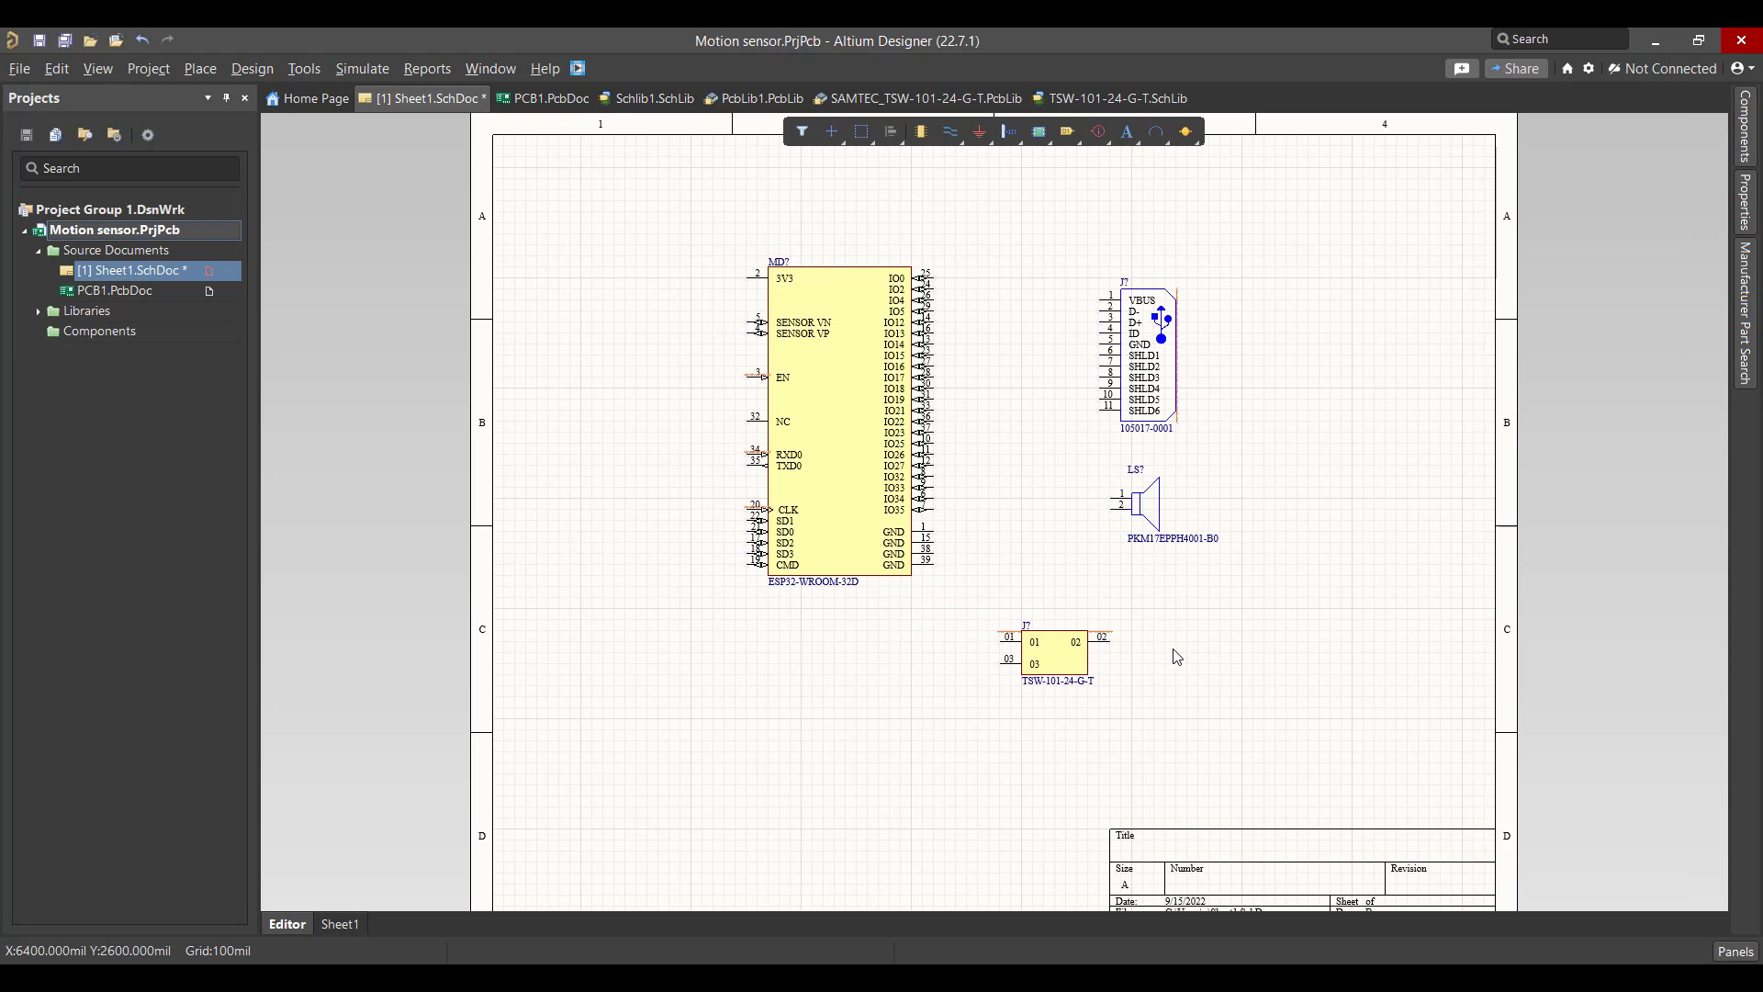
{"action": "key", "text": "ctrl+z"}
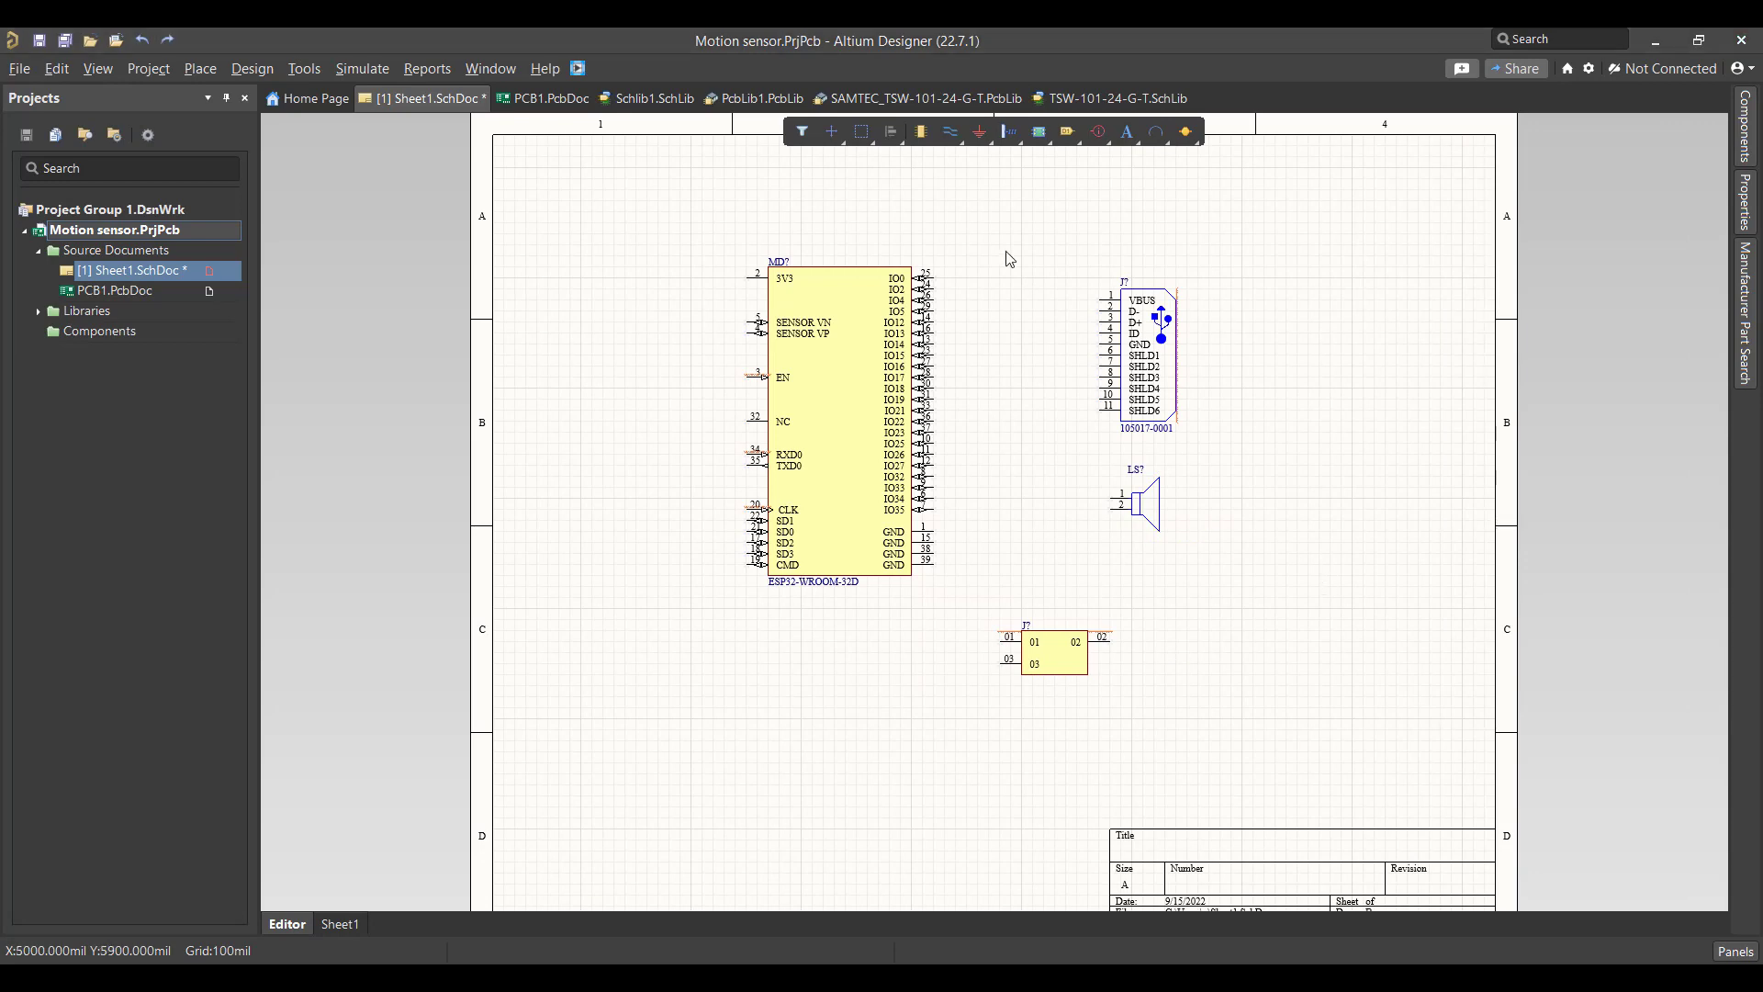
Place GND symbols on header pin 03, ESP32 pin 39 and buzzer pin 2.
{"action": "left_click", "coordinate": [980, 131]}
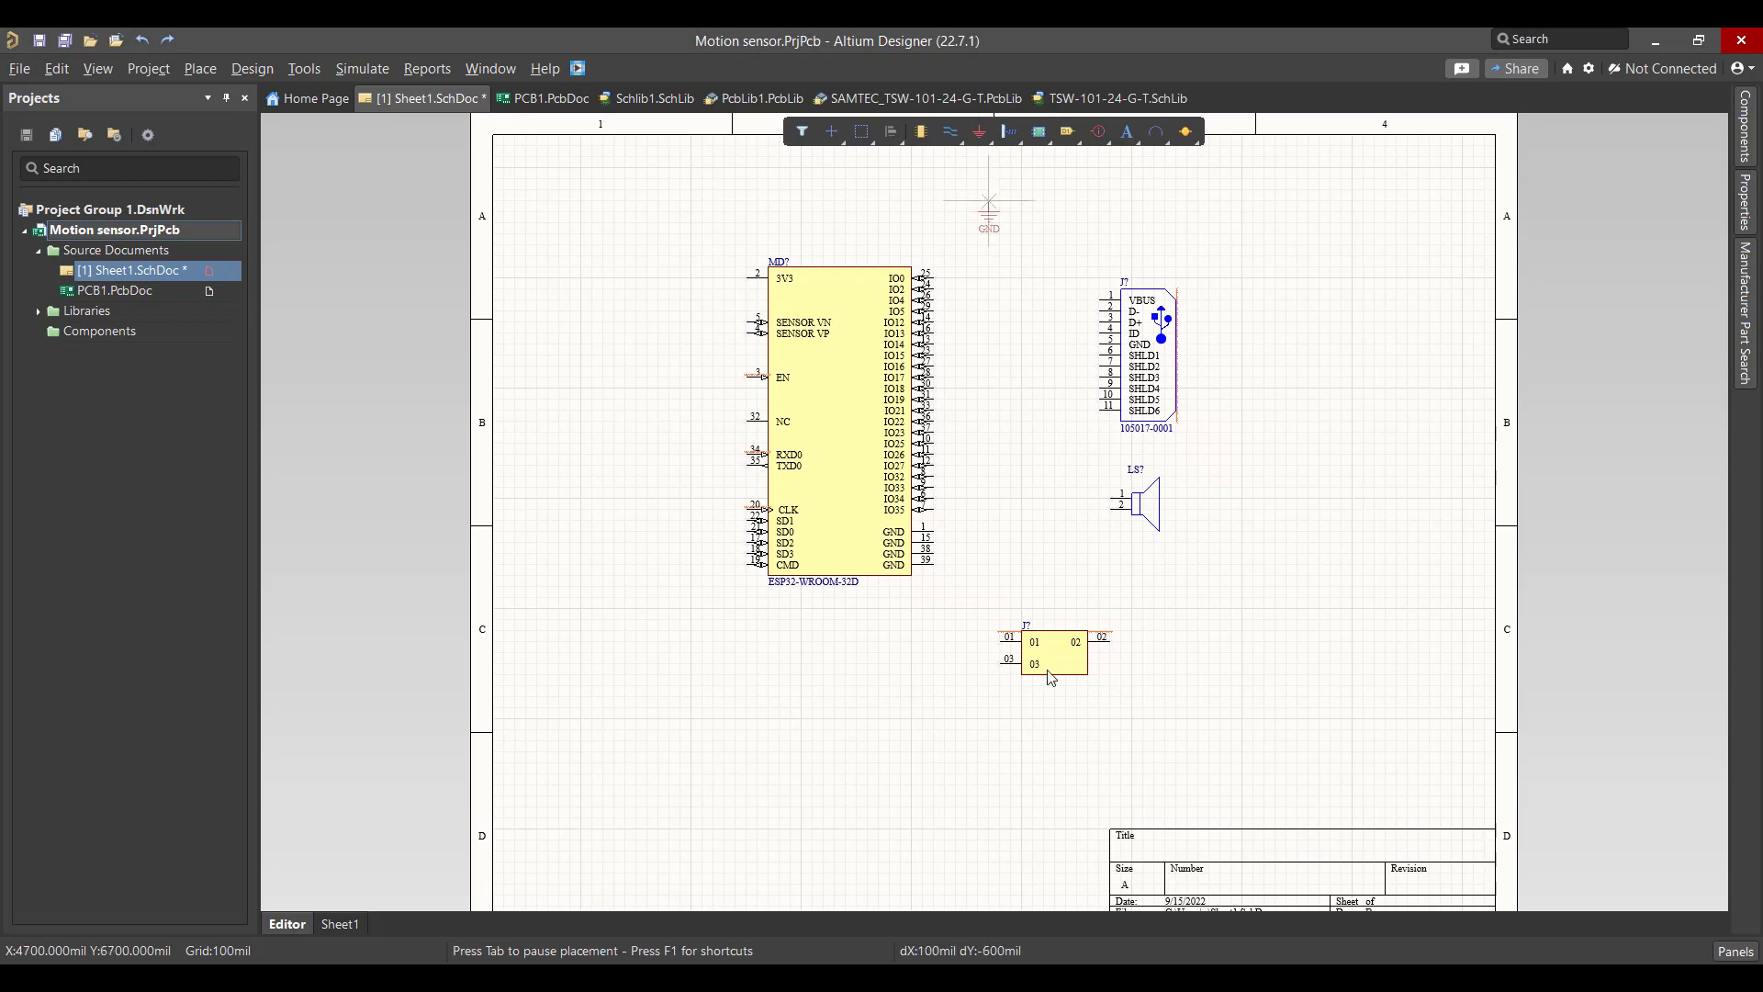
{"action": "left_click", "coordinate": [999, 661]}
{"action": "left_click", "coordinate": [936, 570]}
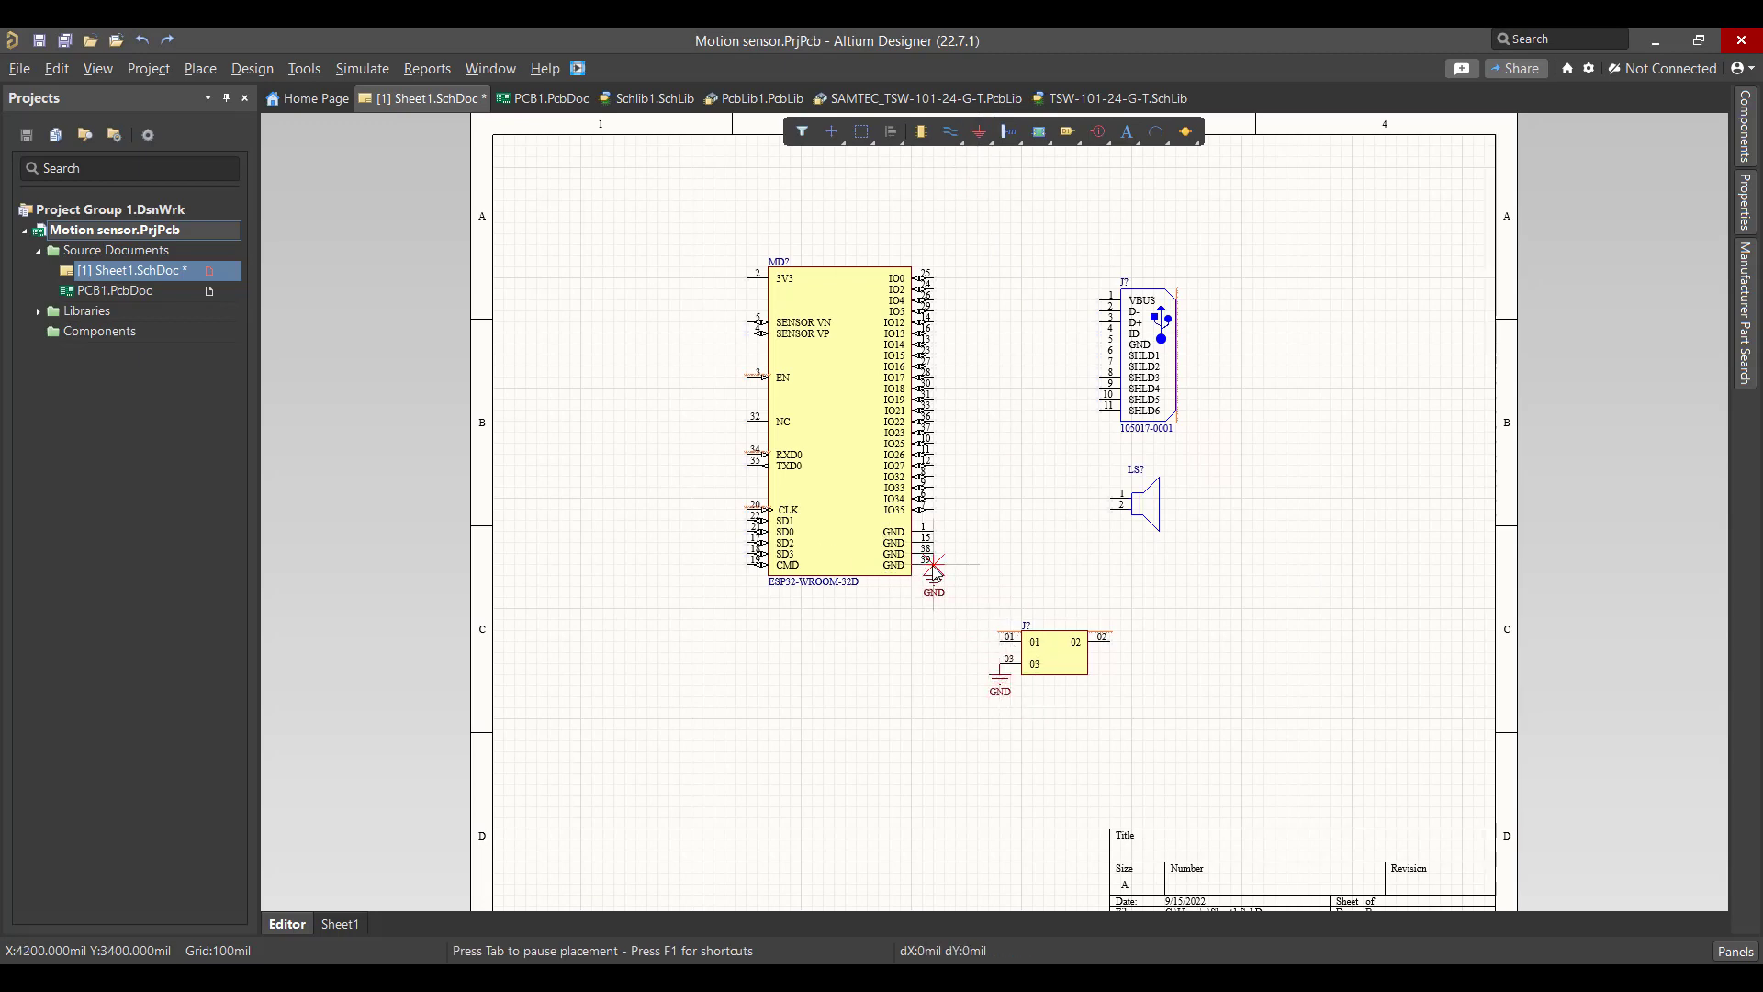
{"action": "left_click", "coordinate": [1111, 513]}
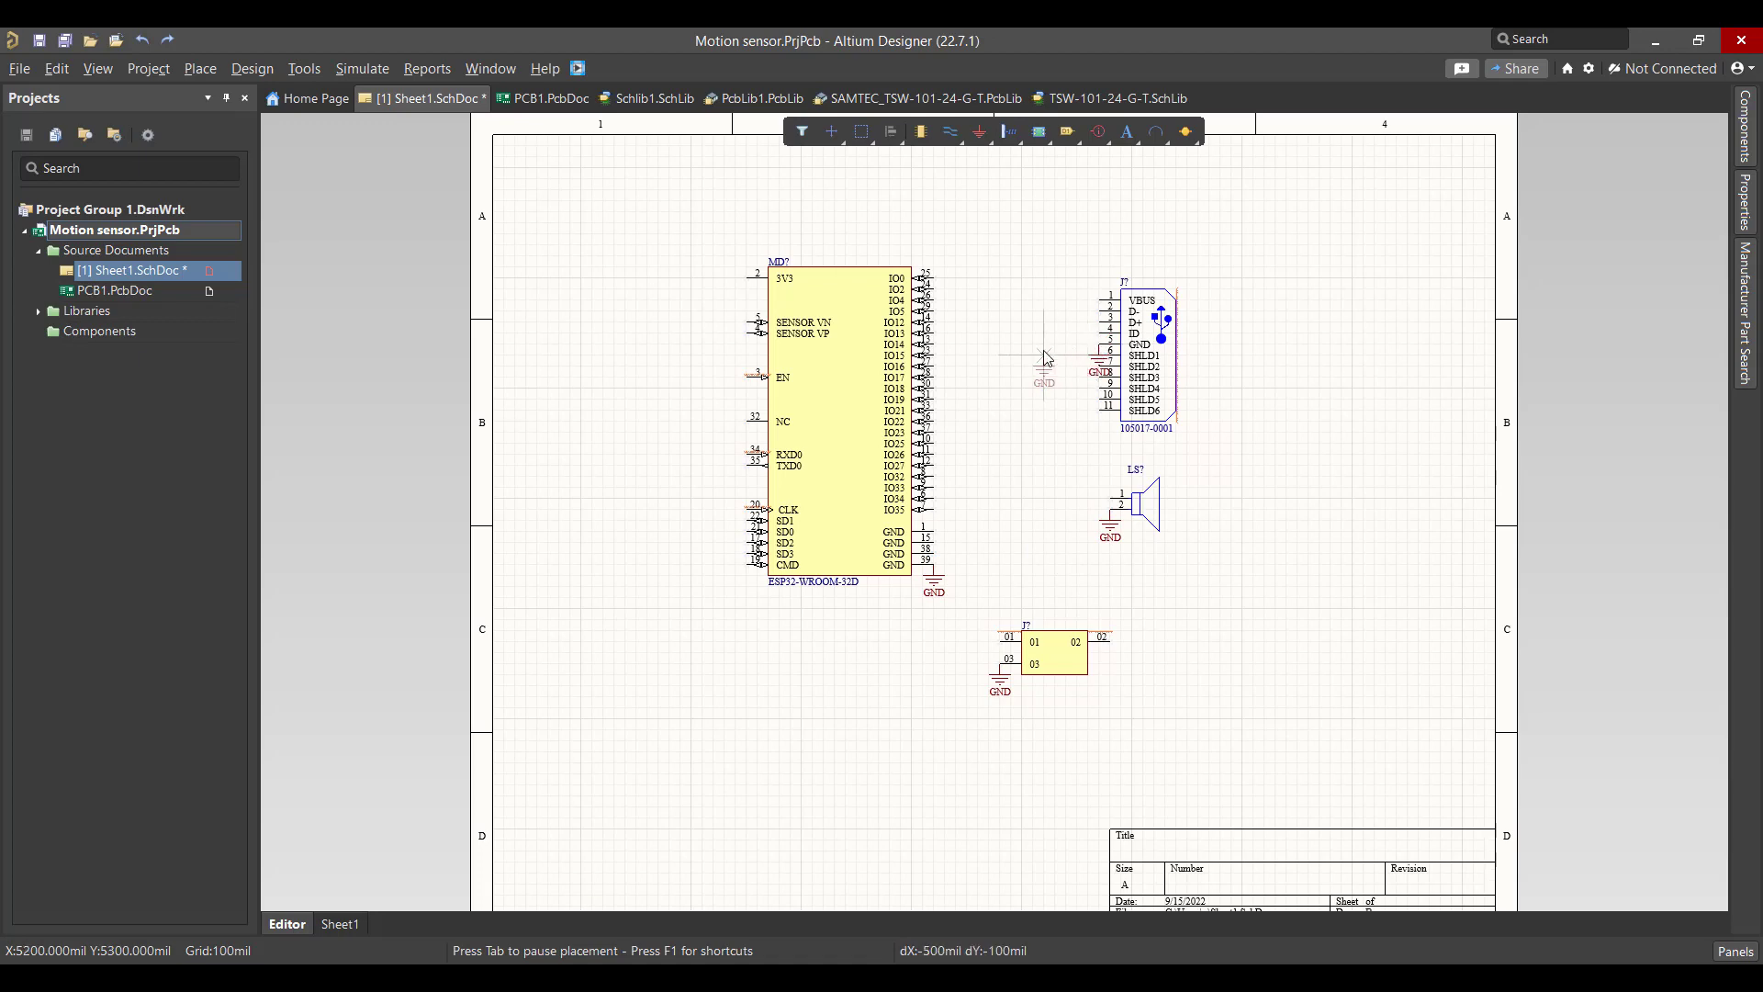
{"action": "key", "text": "Escape"}
Place VCC symbols on USB connector pin 1 and header pin 01.
{"action": "left_click", "coordinate": [979, 131]}
{"action": "left_click", "coordinate": [1064, 185]}
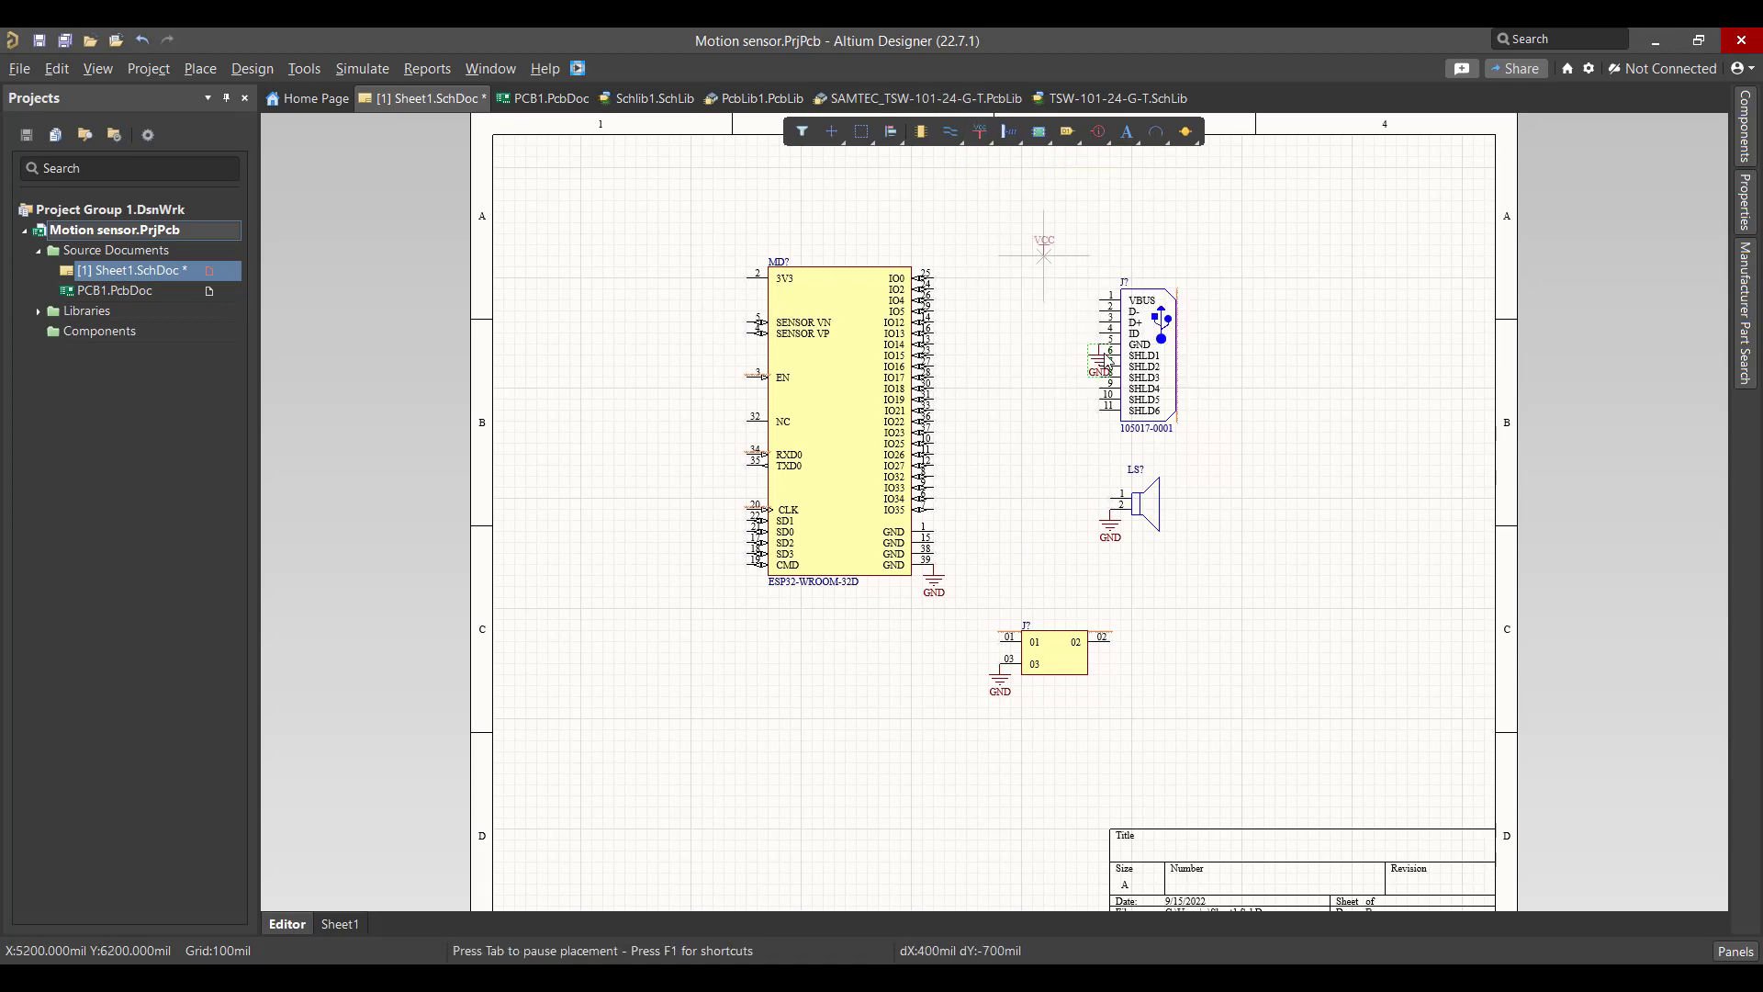
{"action": "left_click", "coordinate": [1101, 293]}
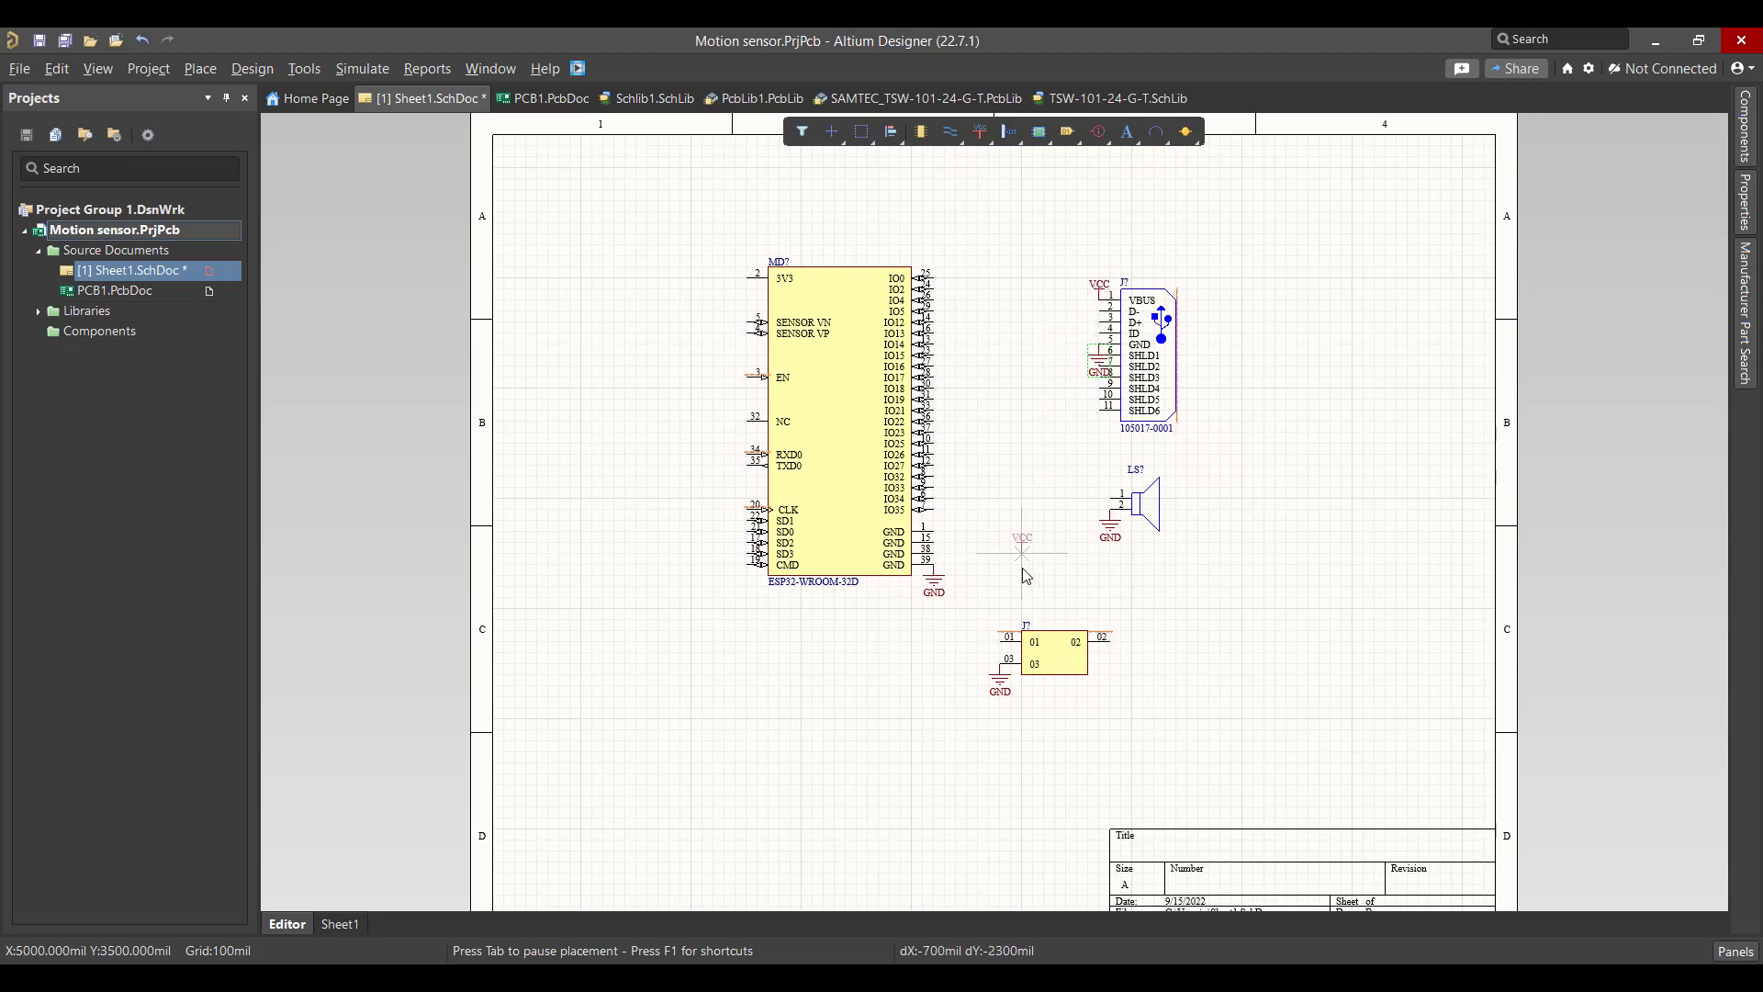
{"action": "left_click", "coordinate": [1001, 643]}
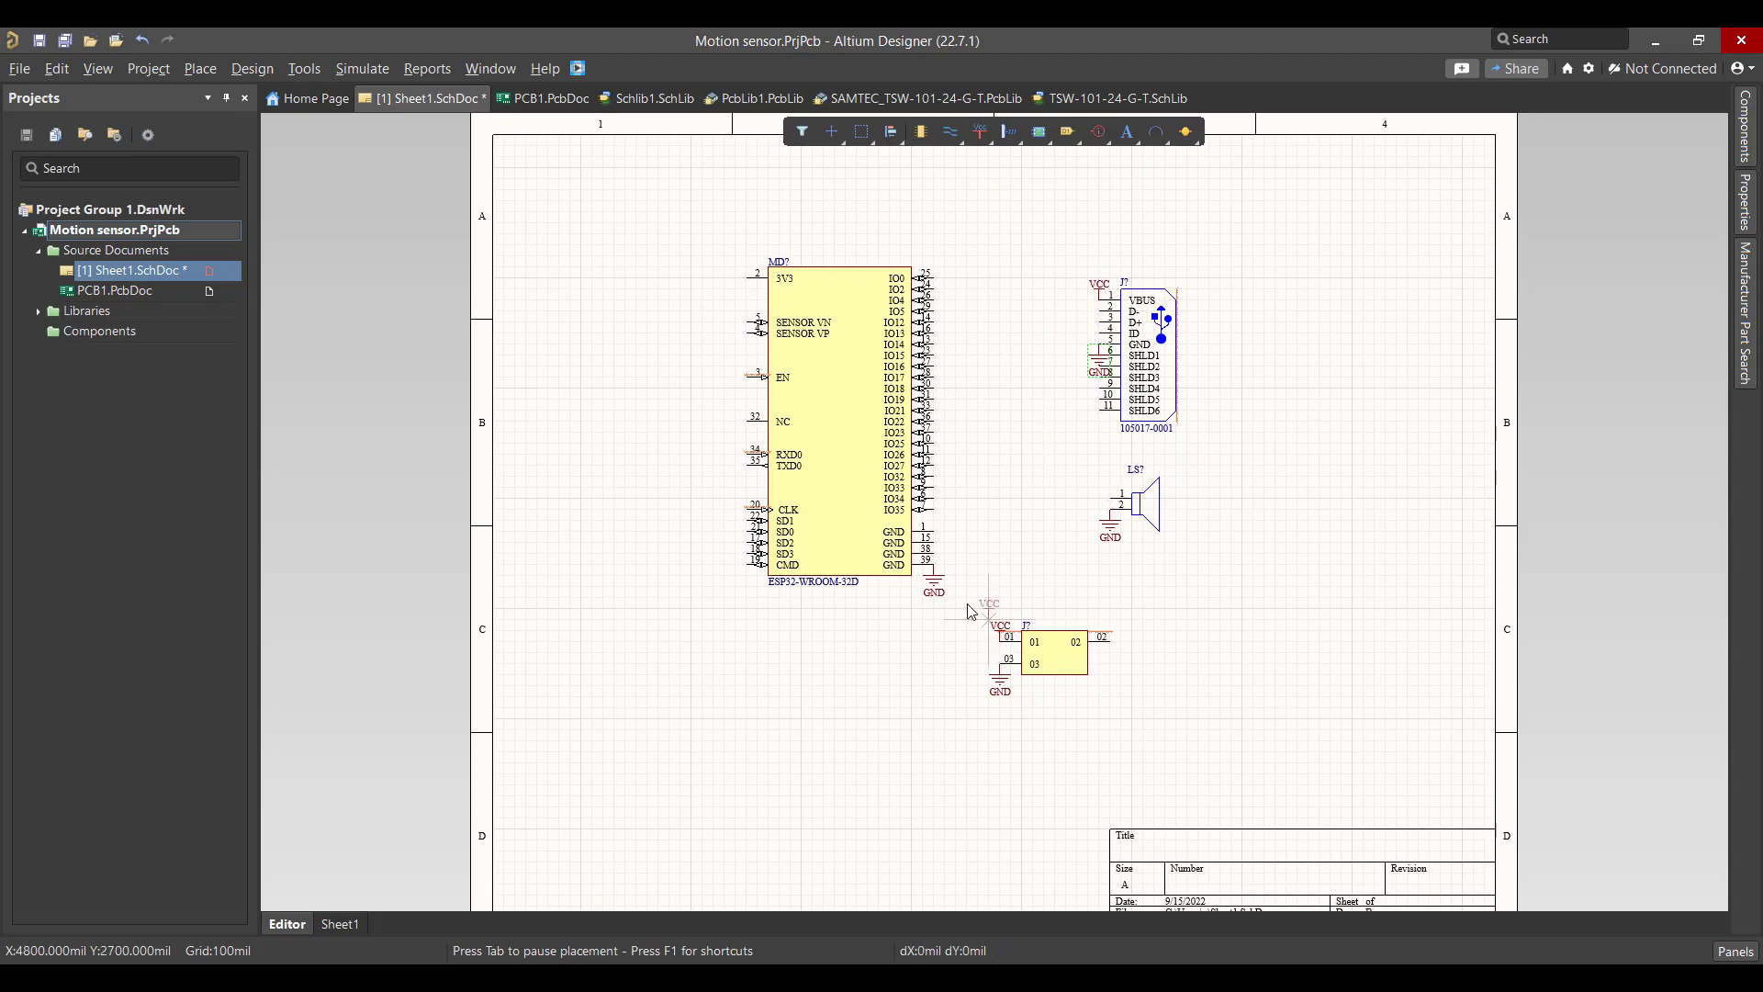
Add VCC to the ESP32's 3V3 pin and wire buzzer pin 1 to IO19.
{"action": "left_click", "coordinate": [748, 279]}
{"action": "key", "text": "Escape"}
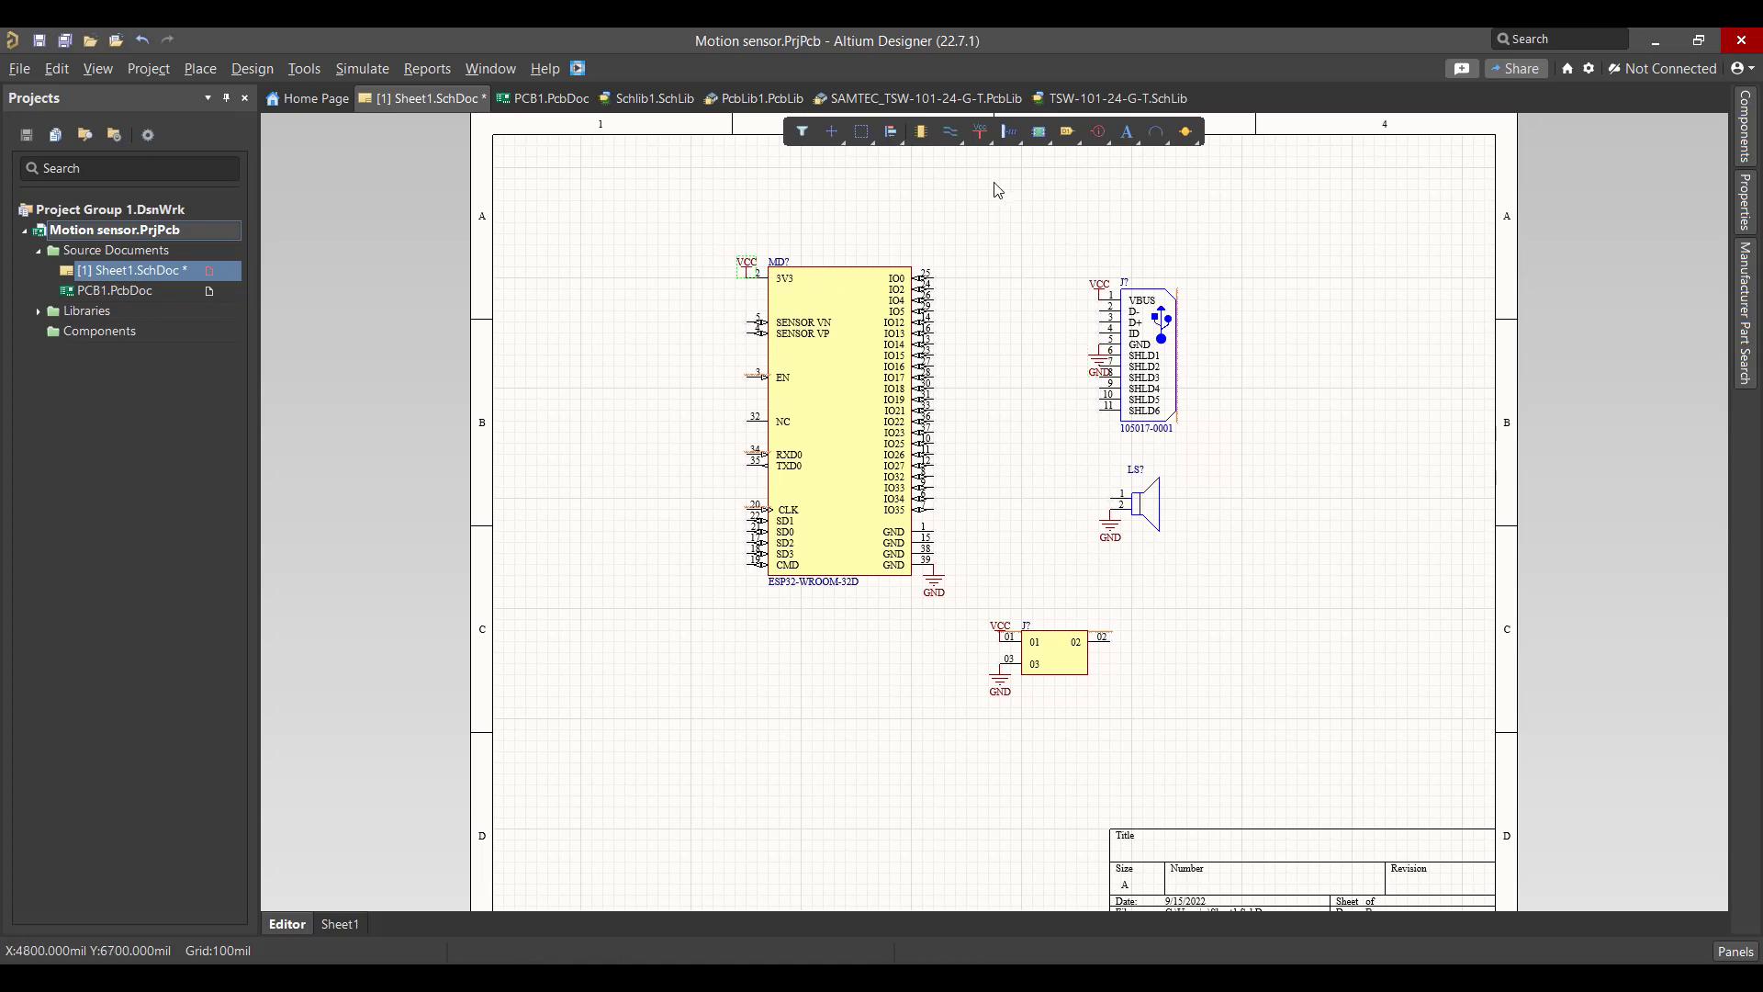
{"action": "left_click", "coordinate": [953, 135]}
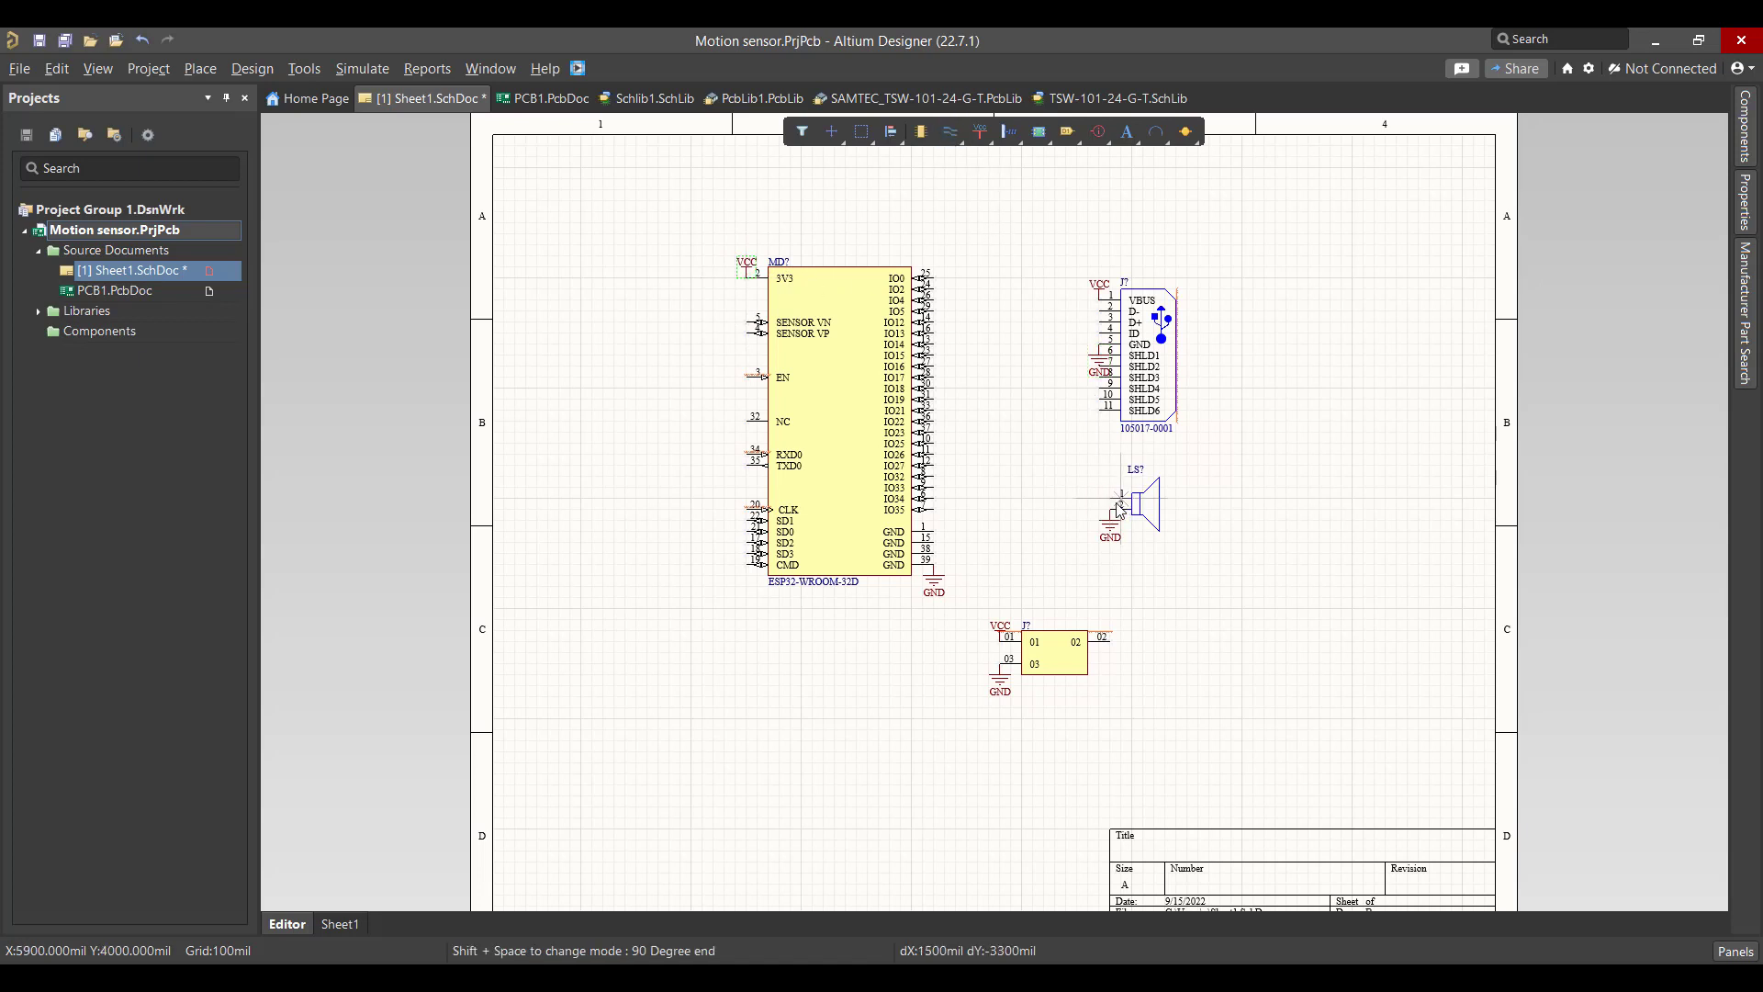
{"action": "left_click", "coordinate": [1115, 504]}
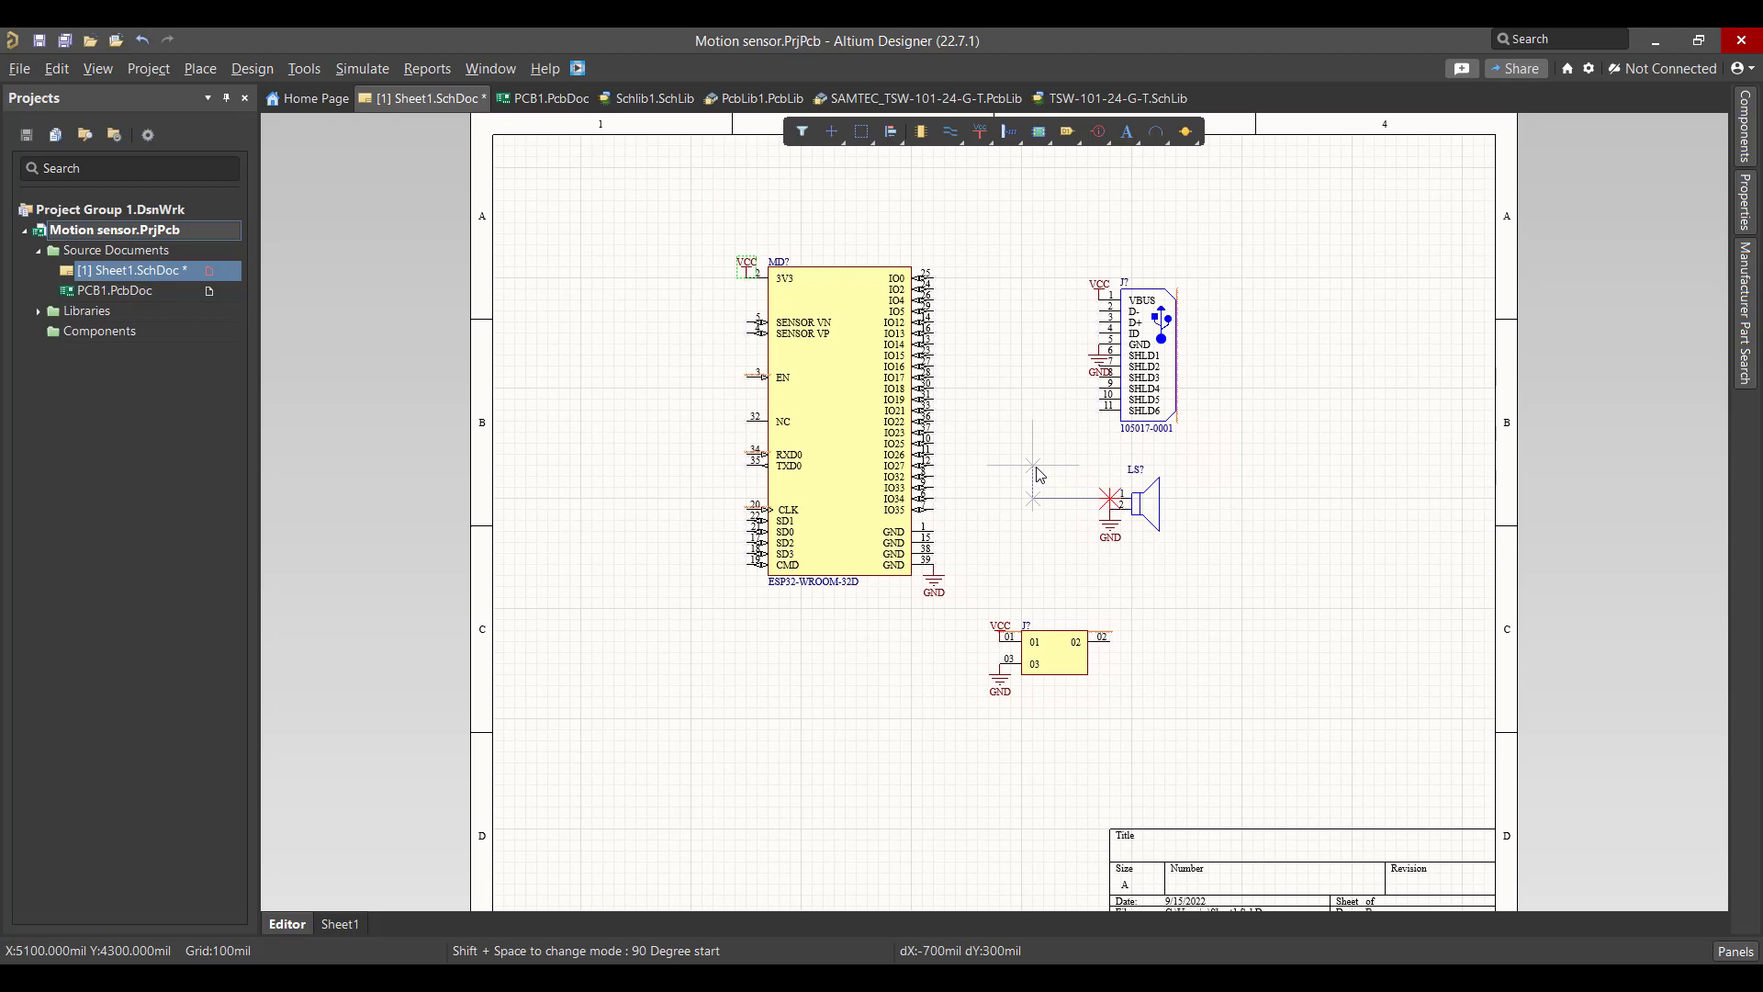
{"action": "left_click", "coordinate": [1038, 473]}
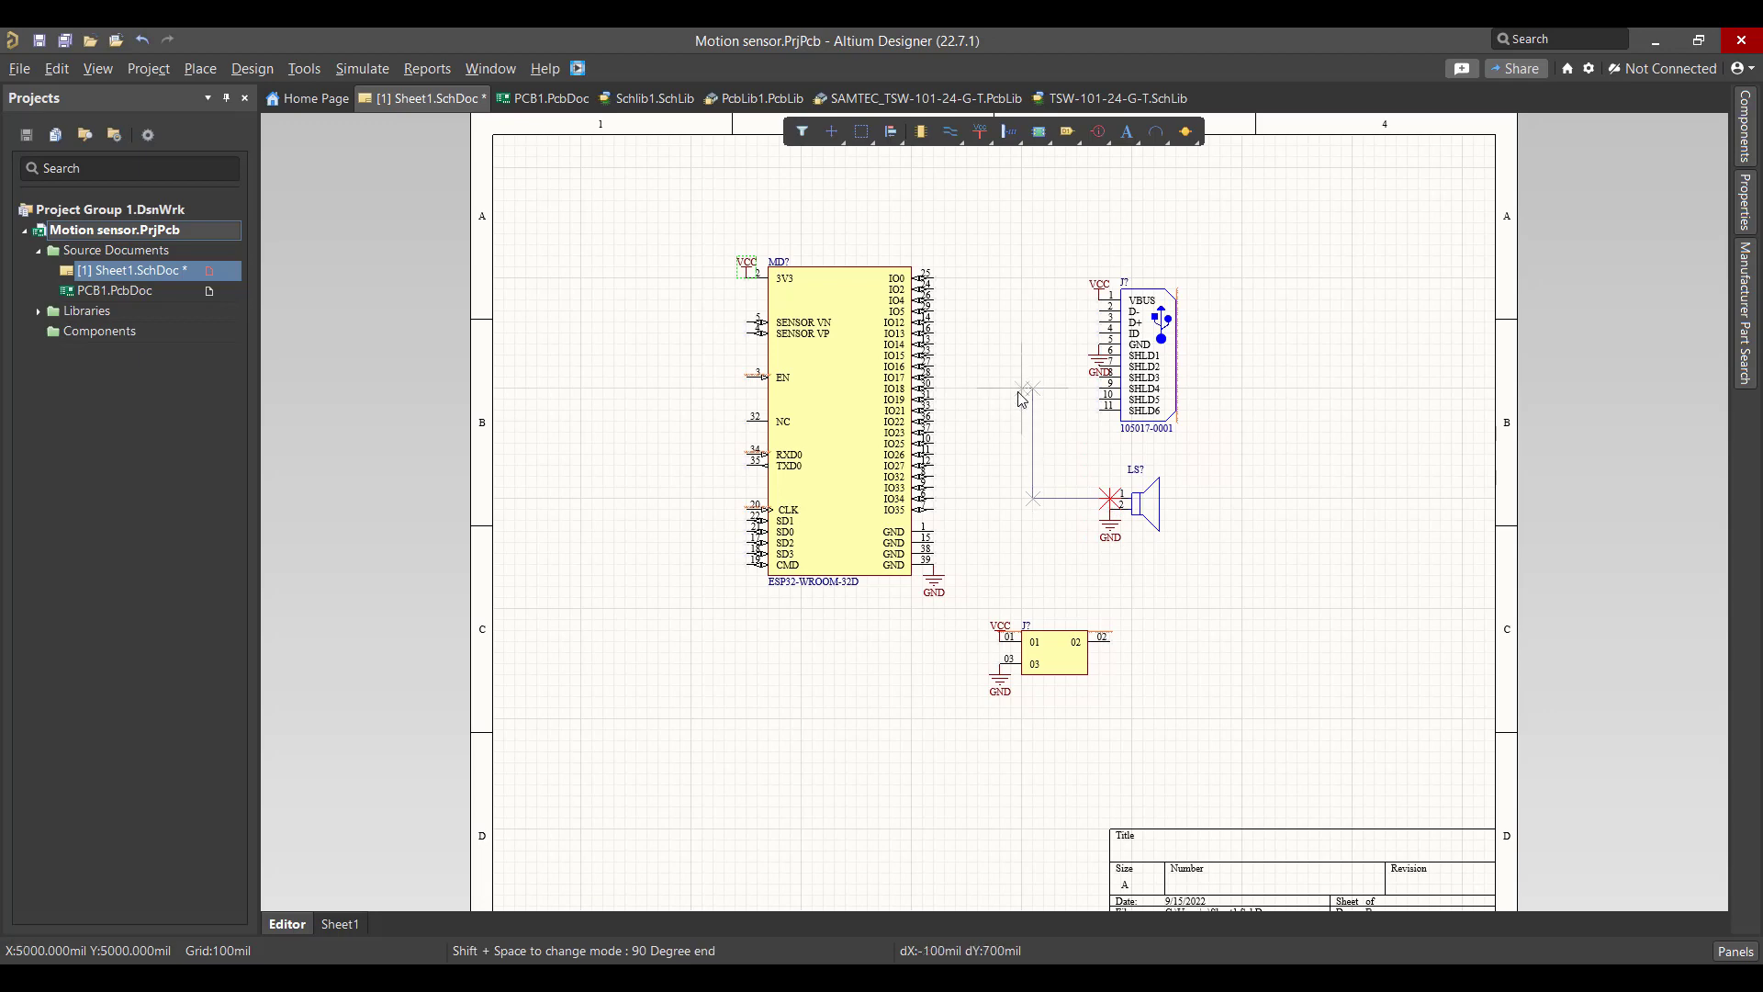
{"action": "left_click", "coordinate": [933, 401]}
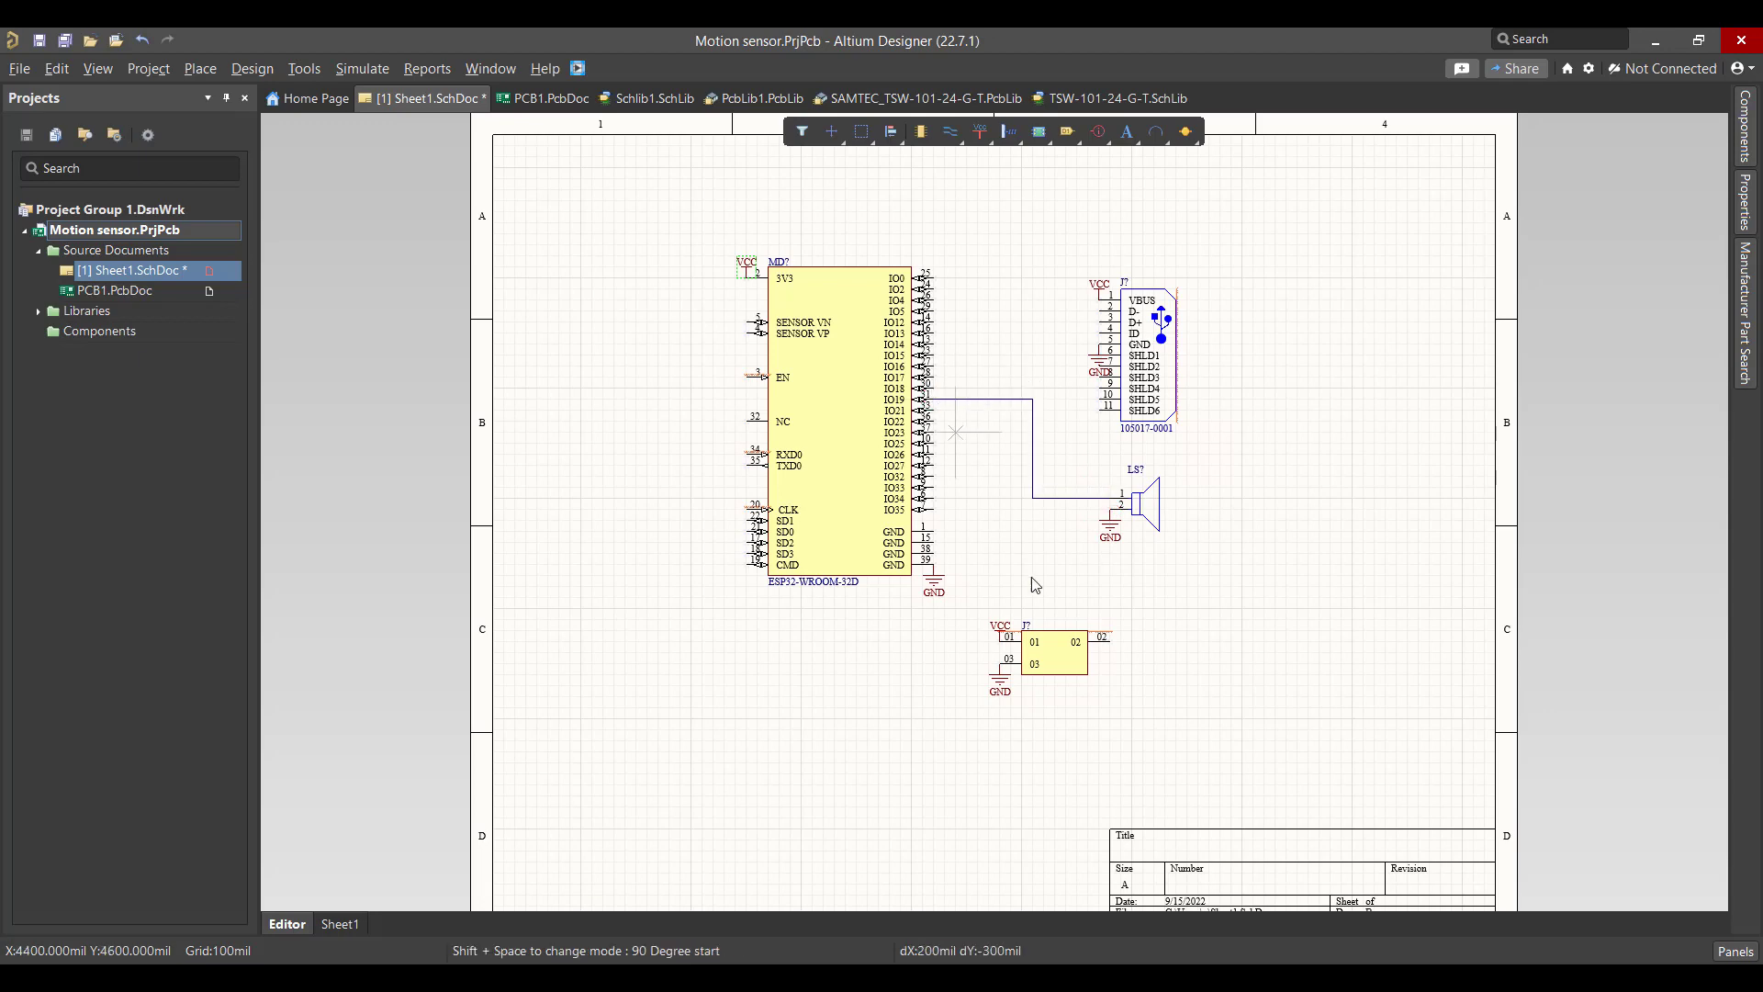
Wire header pin 02 to IO25, then switch to Octopart in the browser.
{"action": "left_click", "coordinate": [1110, 643]}
{"action": "key", "text": "space"}
{"action": "left_click", "coordinate": [981, 554]}
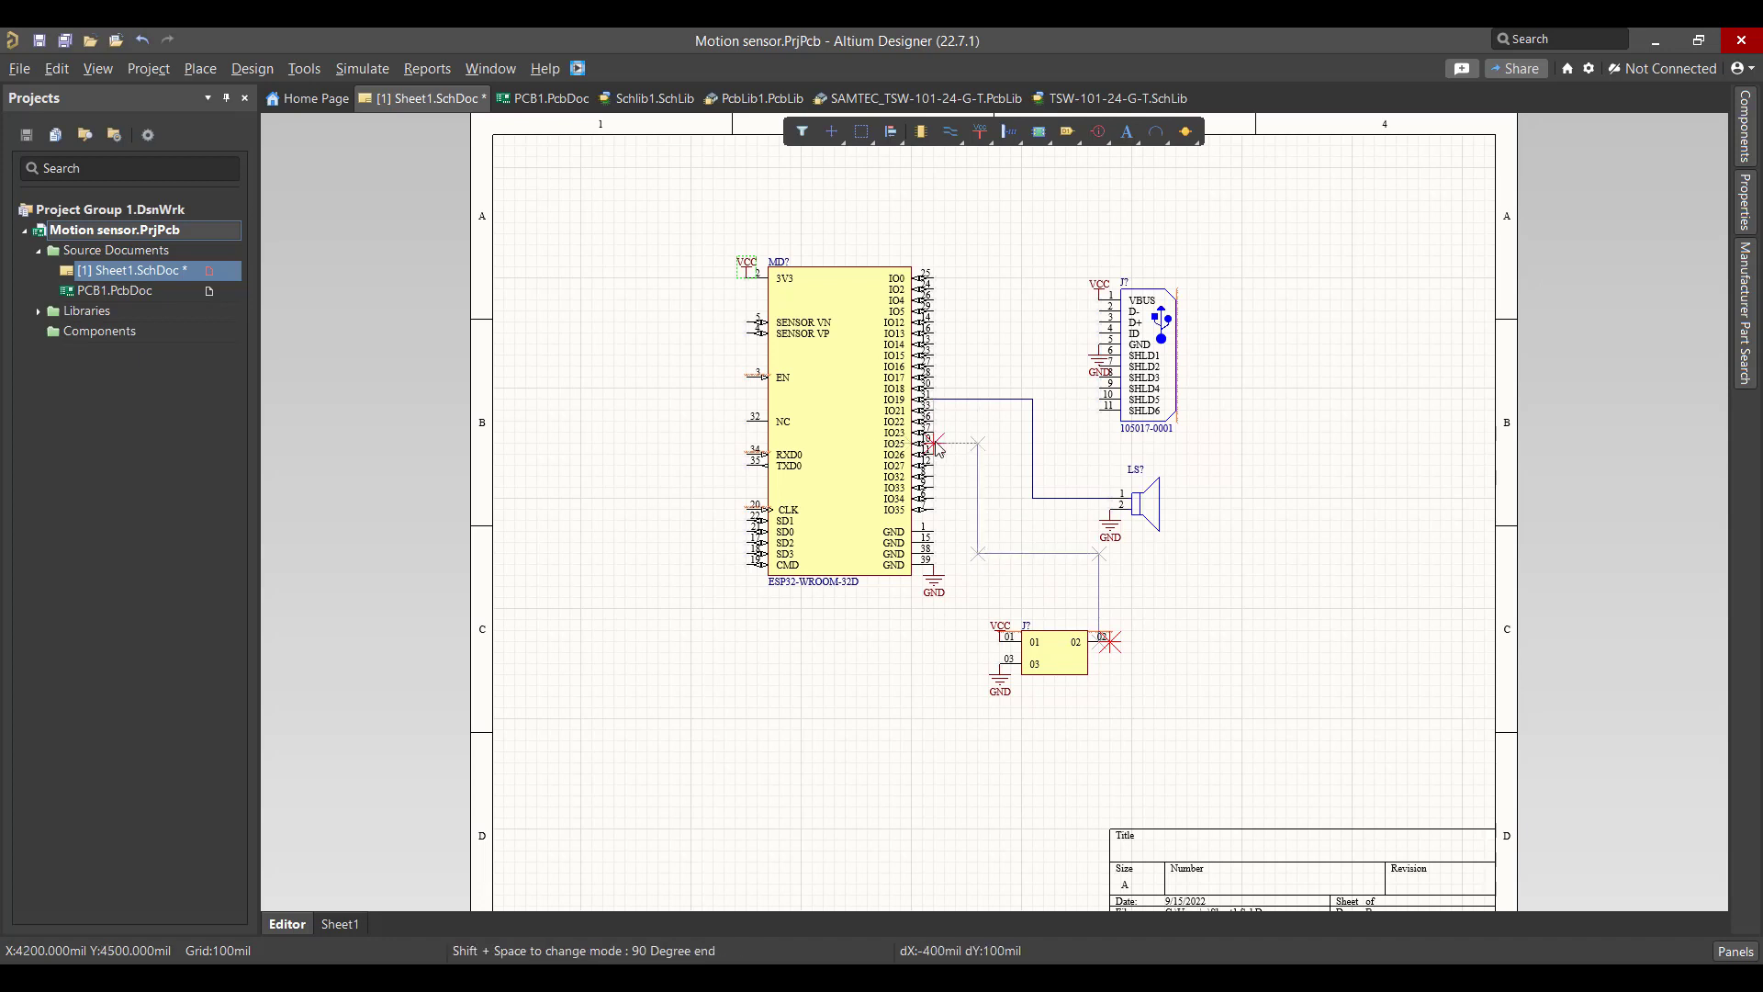
{"action": "left_click", "coordinate": [935, 445]}
{"action": "key", "text": "Escape"}
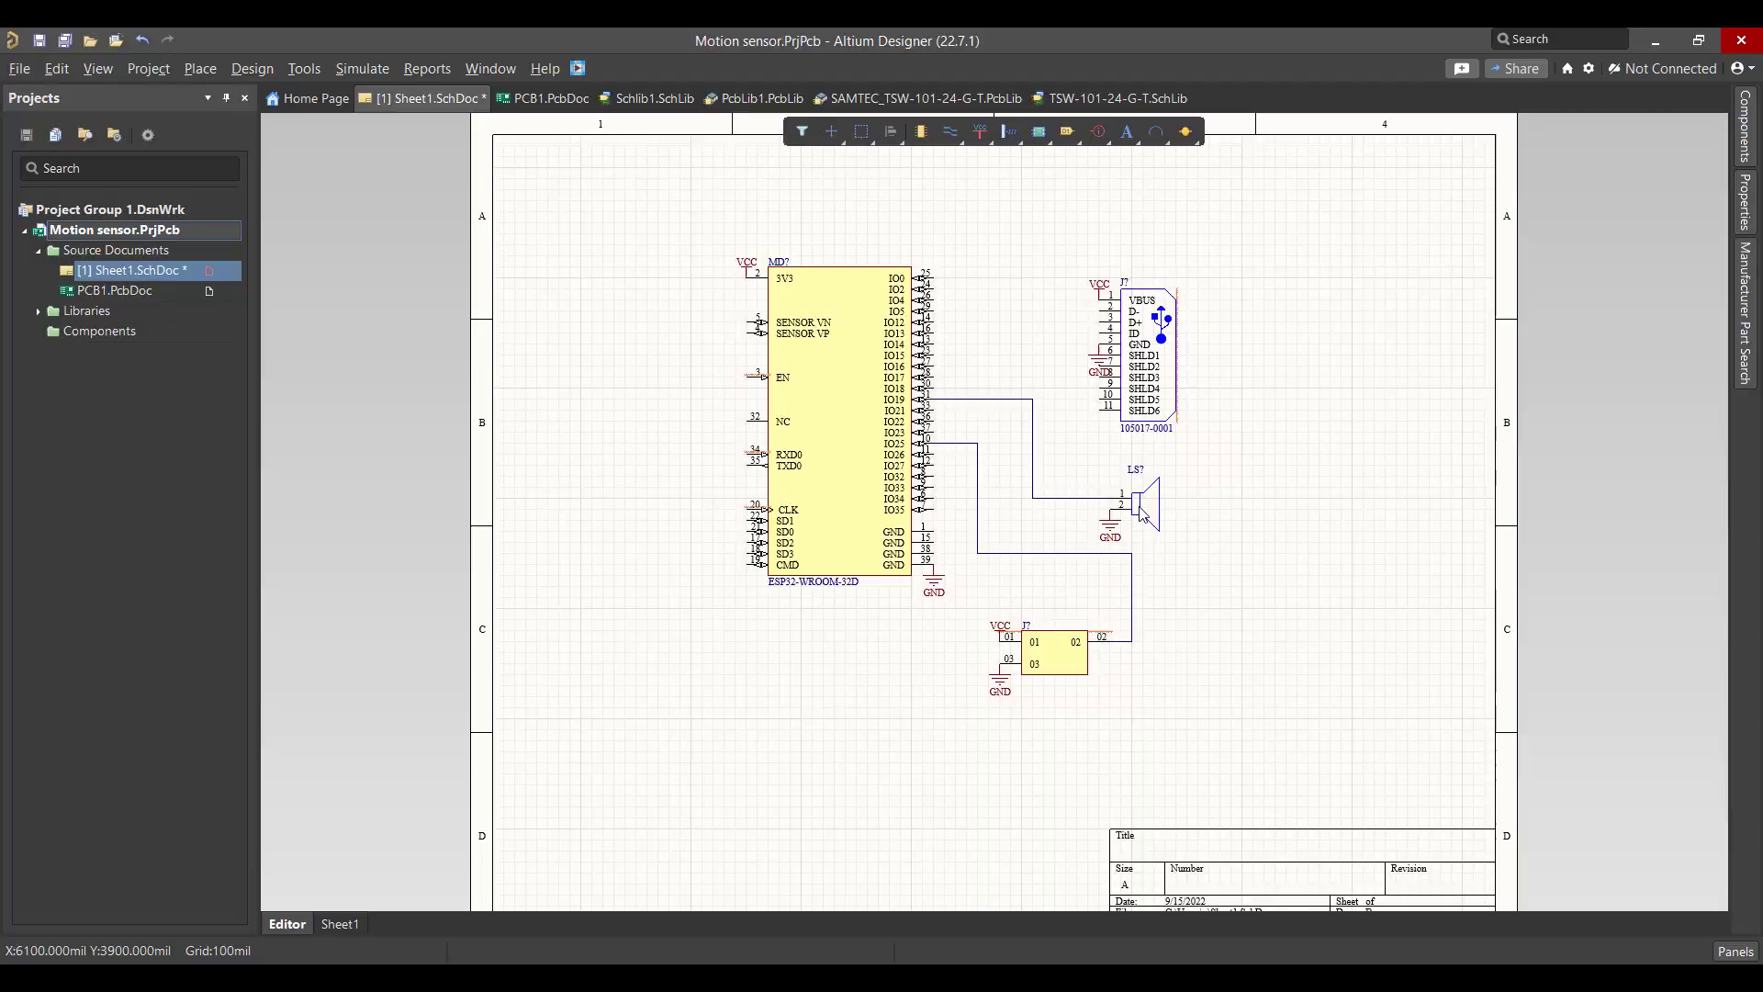
{"action": "key", "text": "alt+Tab"}
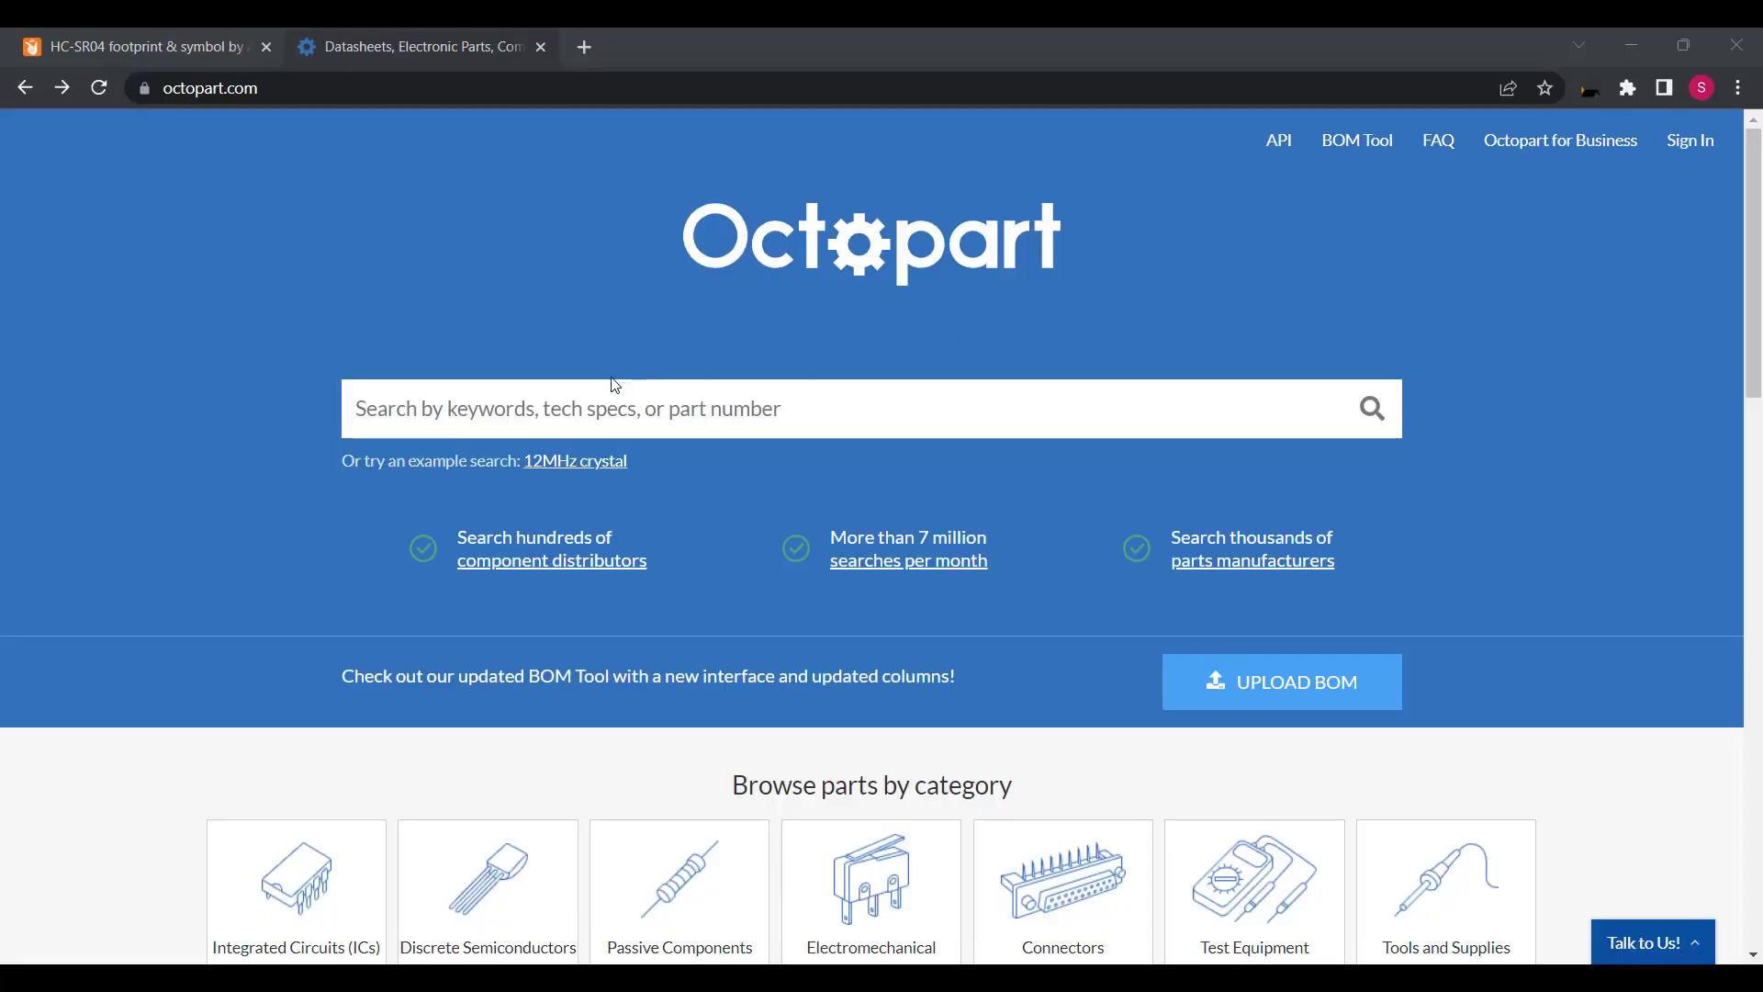
Search Octopart for 101020010 and open the Seeed Studio 101020010 result.
{"action": "left_click", "coordinate": [591, 395]}
{"action": "type", "text": "101020010"}
{"action": "key", "text": "Return"}
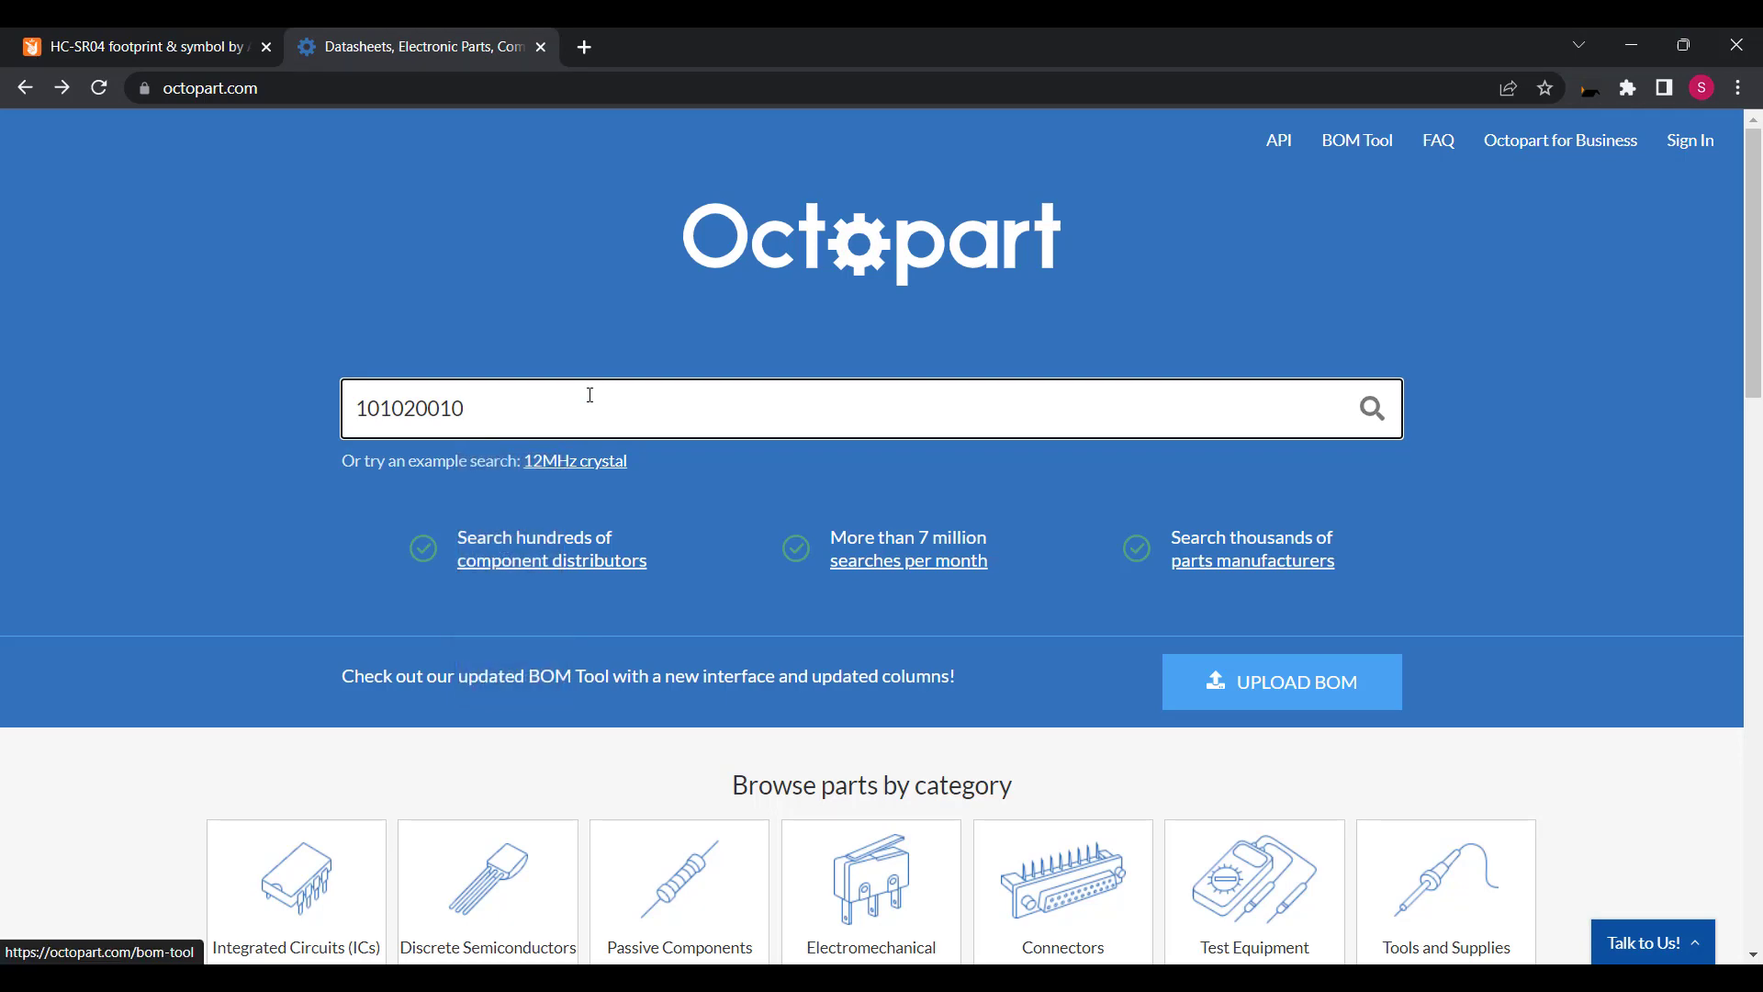
{"action": "scroll", "coordinate": [543, 484], "scroll_direction": "down", "scroll_amount": 7}
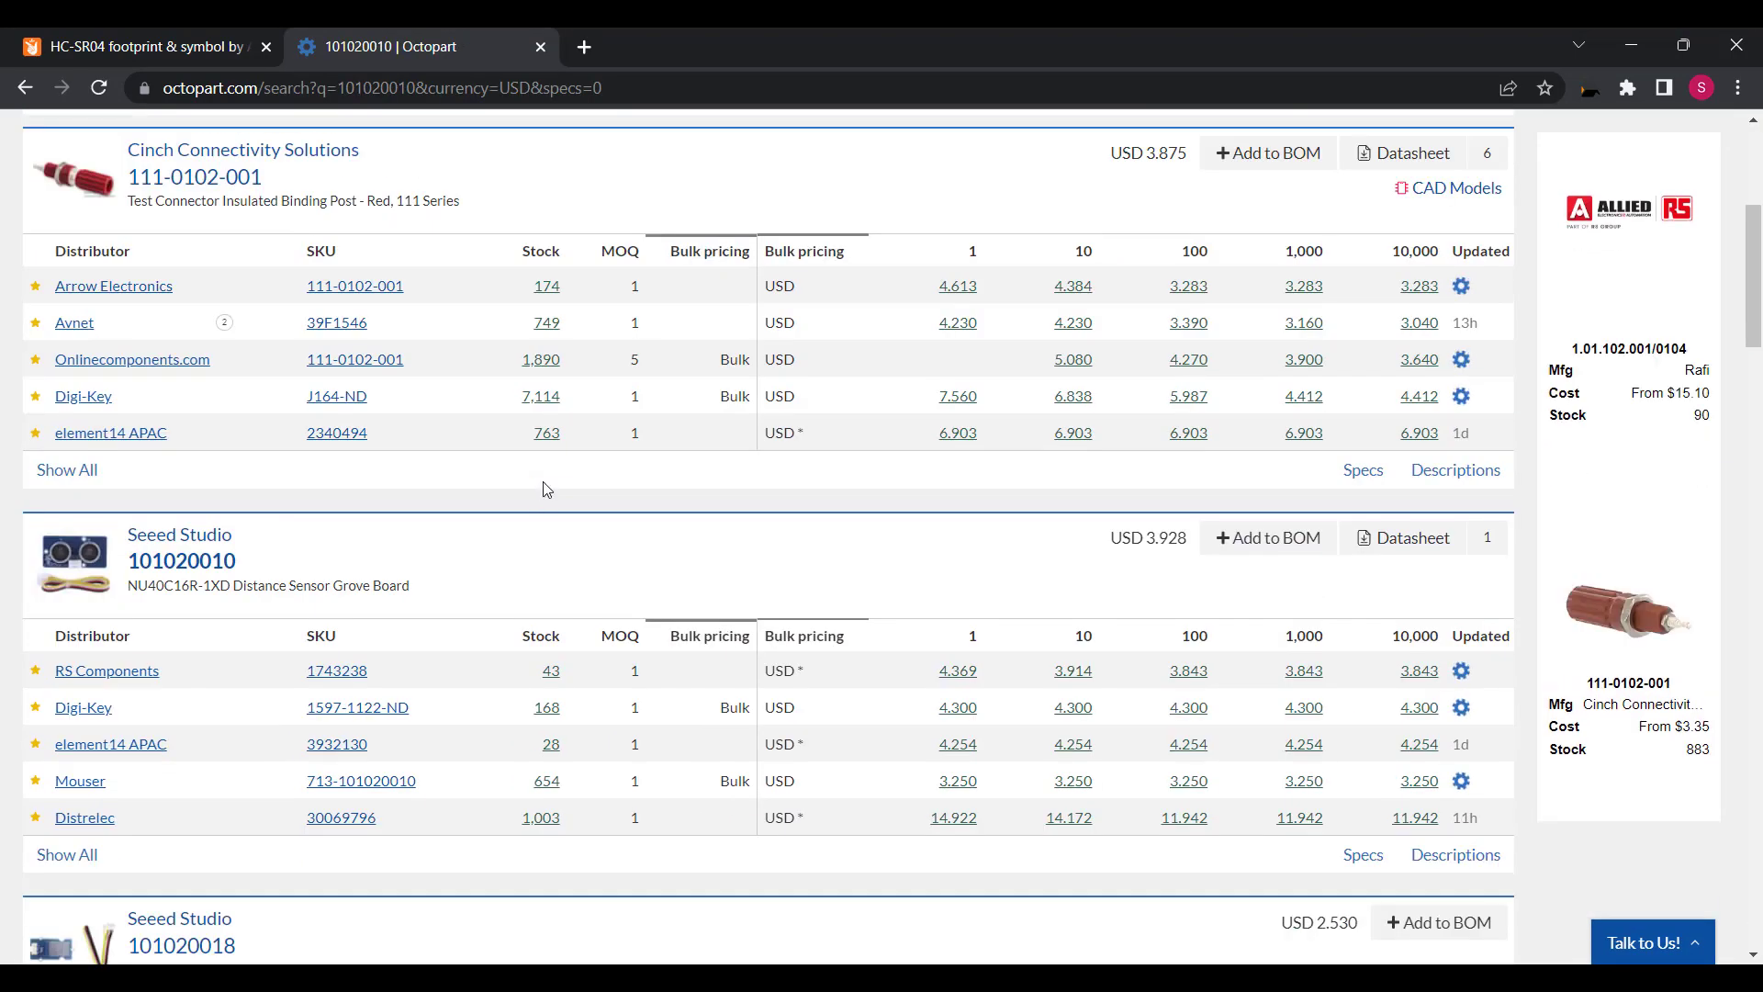
{"action": "left_click", "coordinate": [169, 333]}
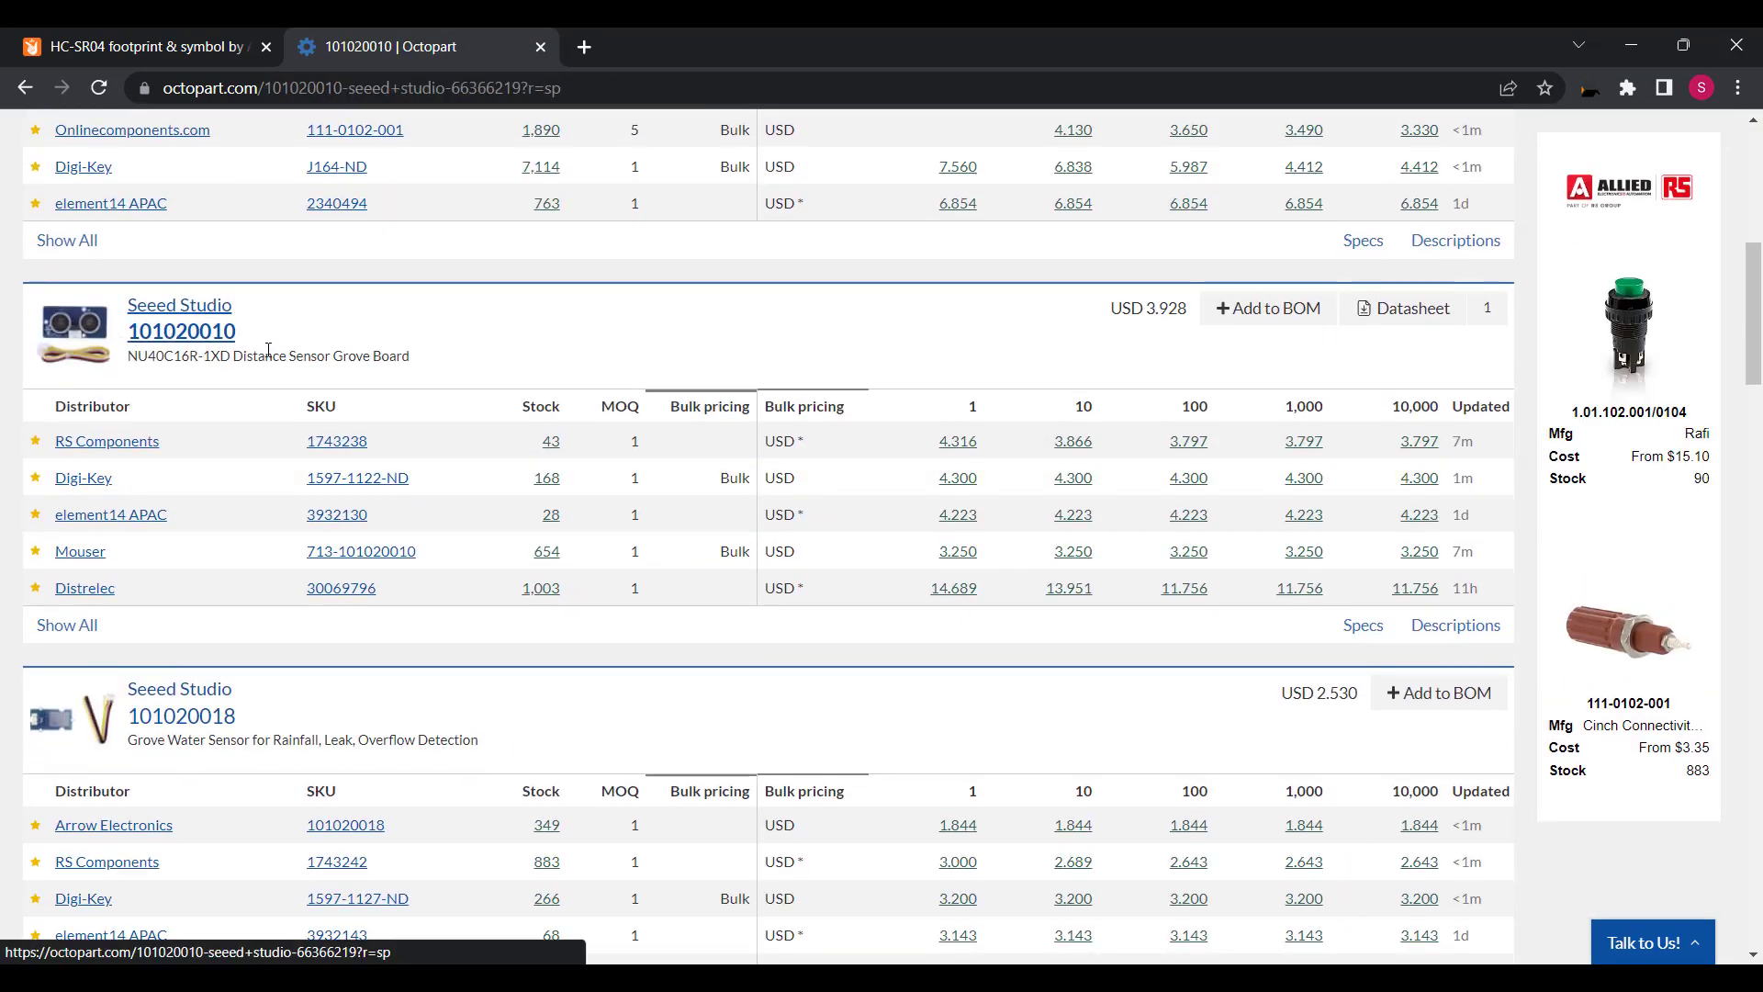
Open the ultrasonic ranger's datasheet, scroll through it, then return to Altium Designer.
{"action": "left_click", "coordinate": [377, 389]}
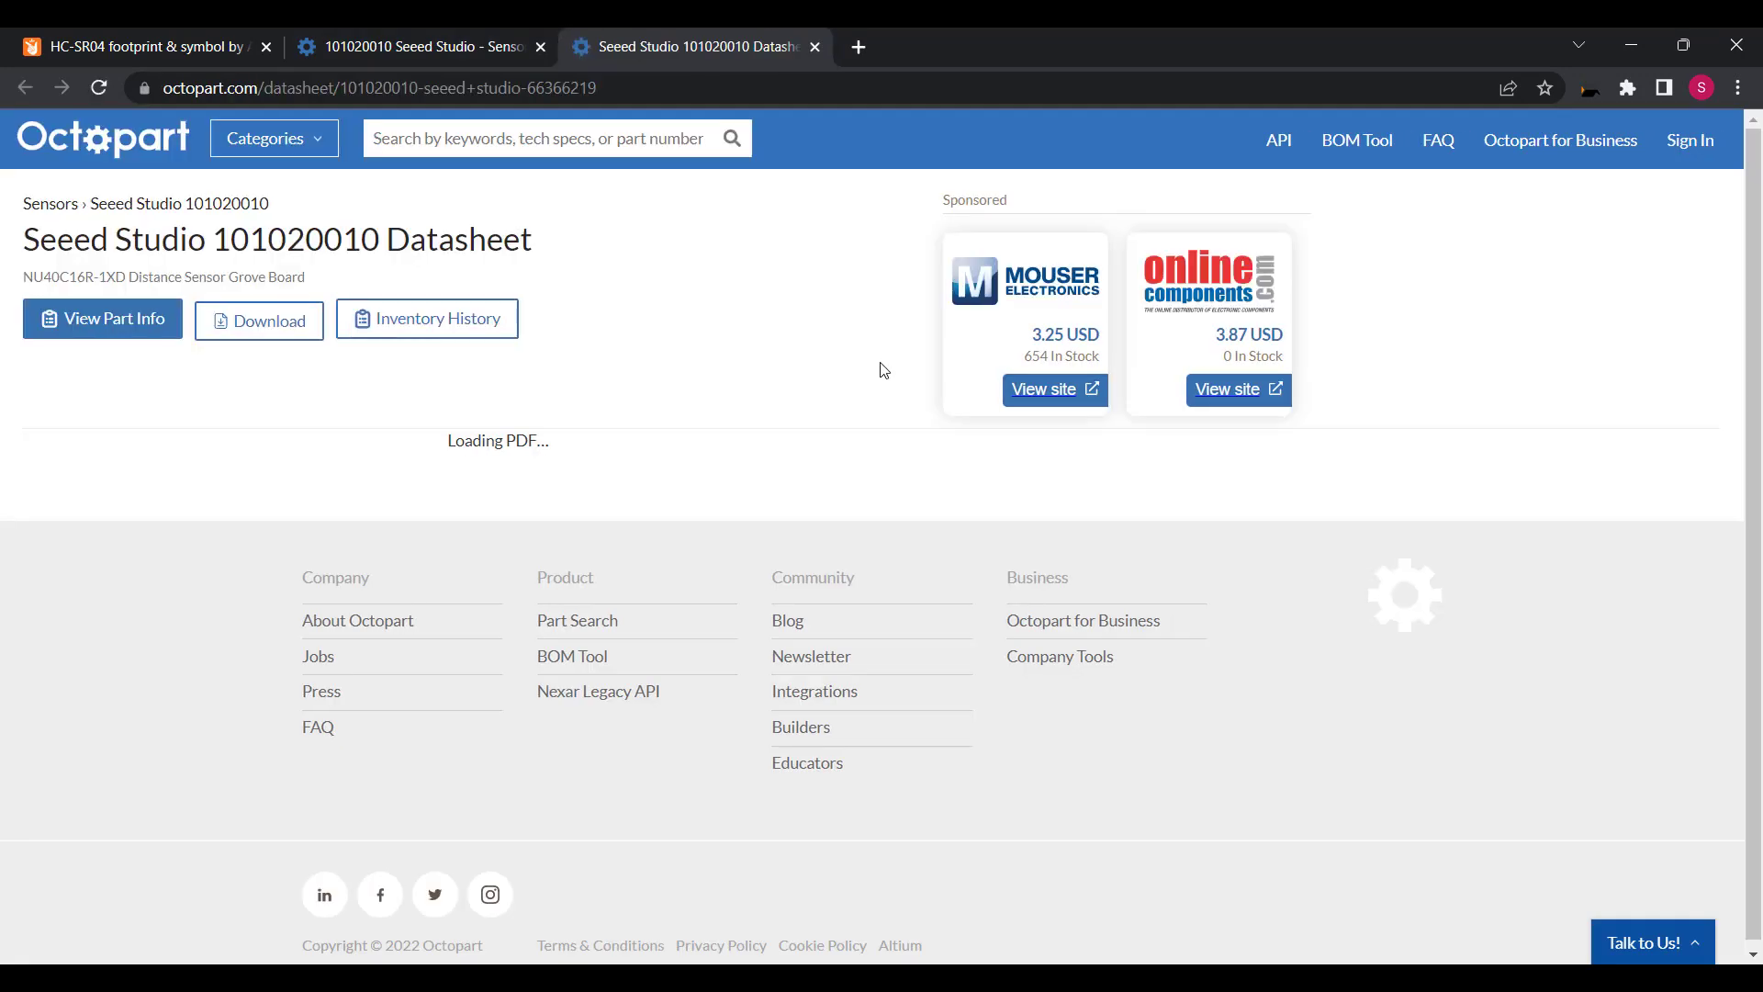
{"action": "scroll", "coordinate": [882, 372], "scroll_direction": "down", "scroll_amount": 8}
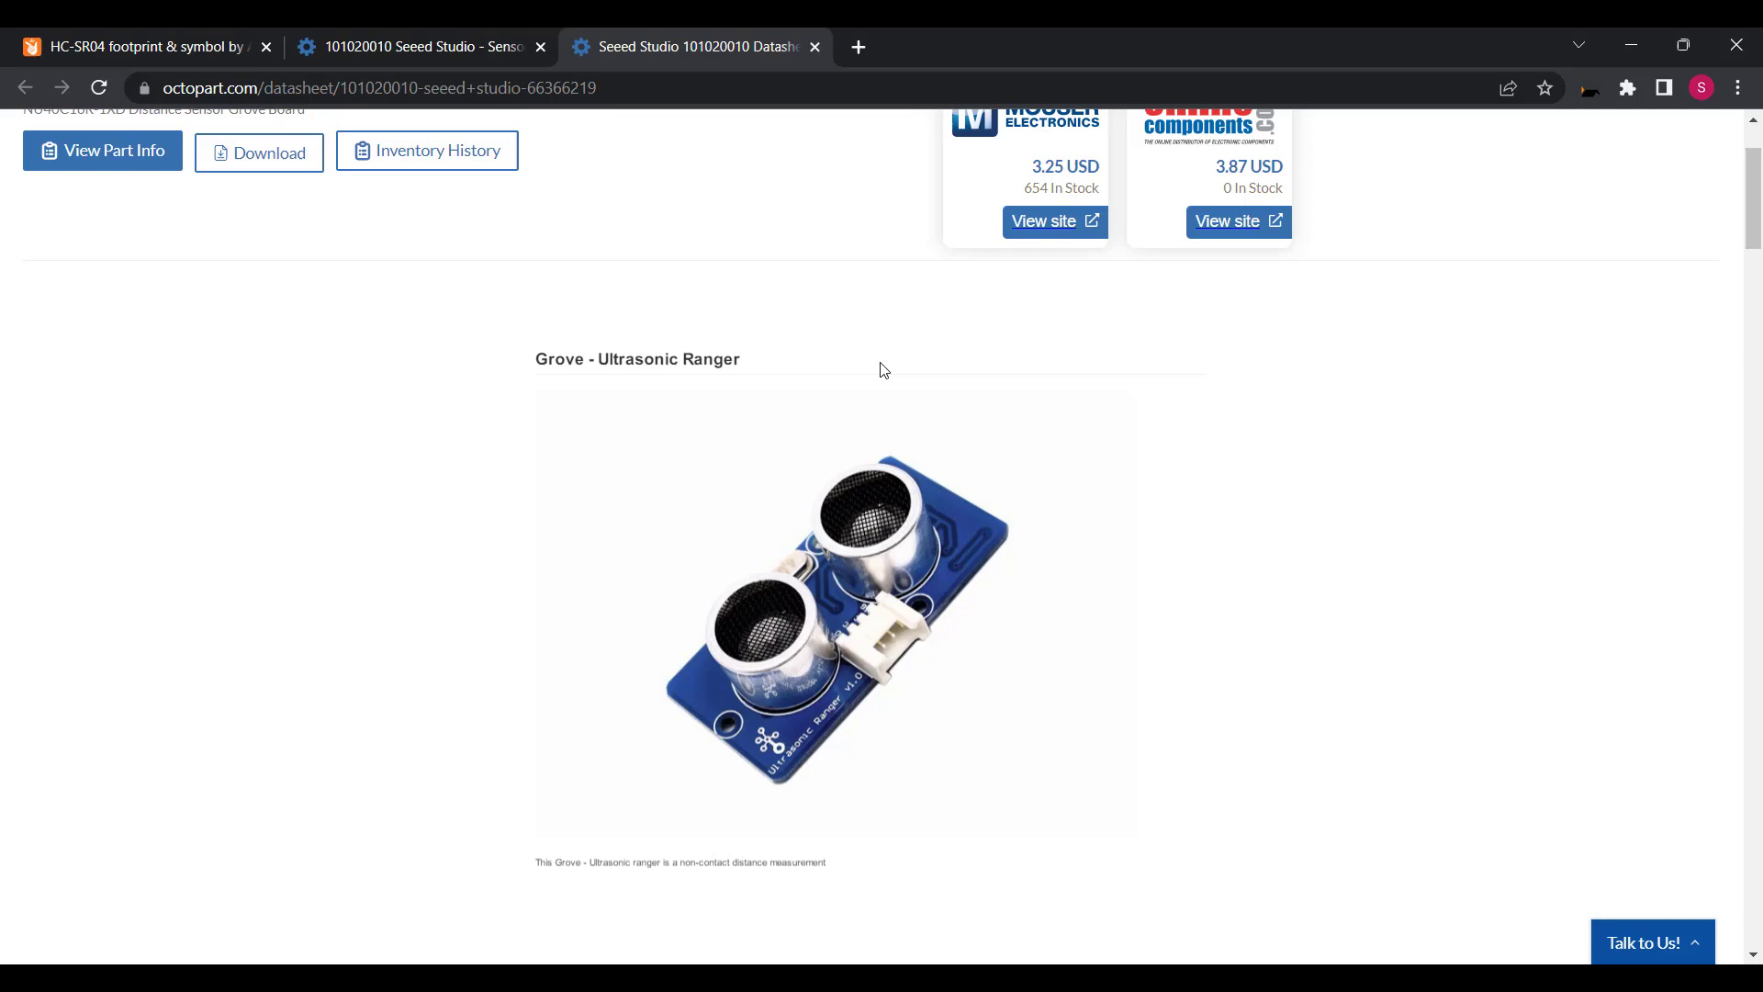
{"action": "scroll", "coordinate": [885, 381], "scroll_direction": "down", "scroll_amount": 20}
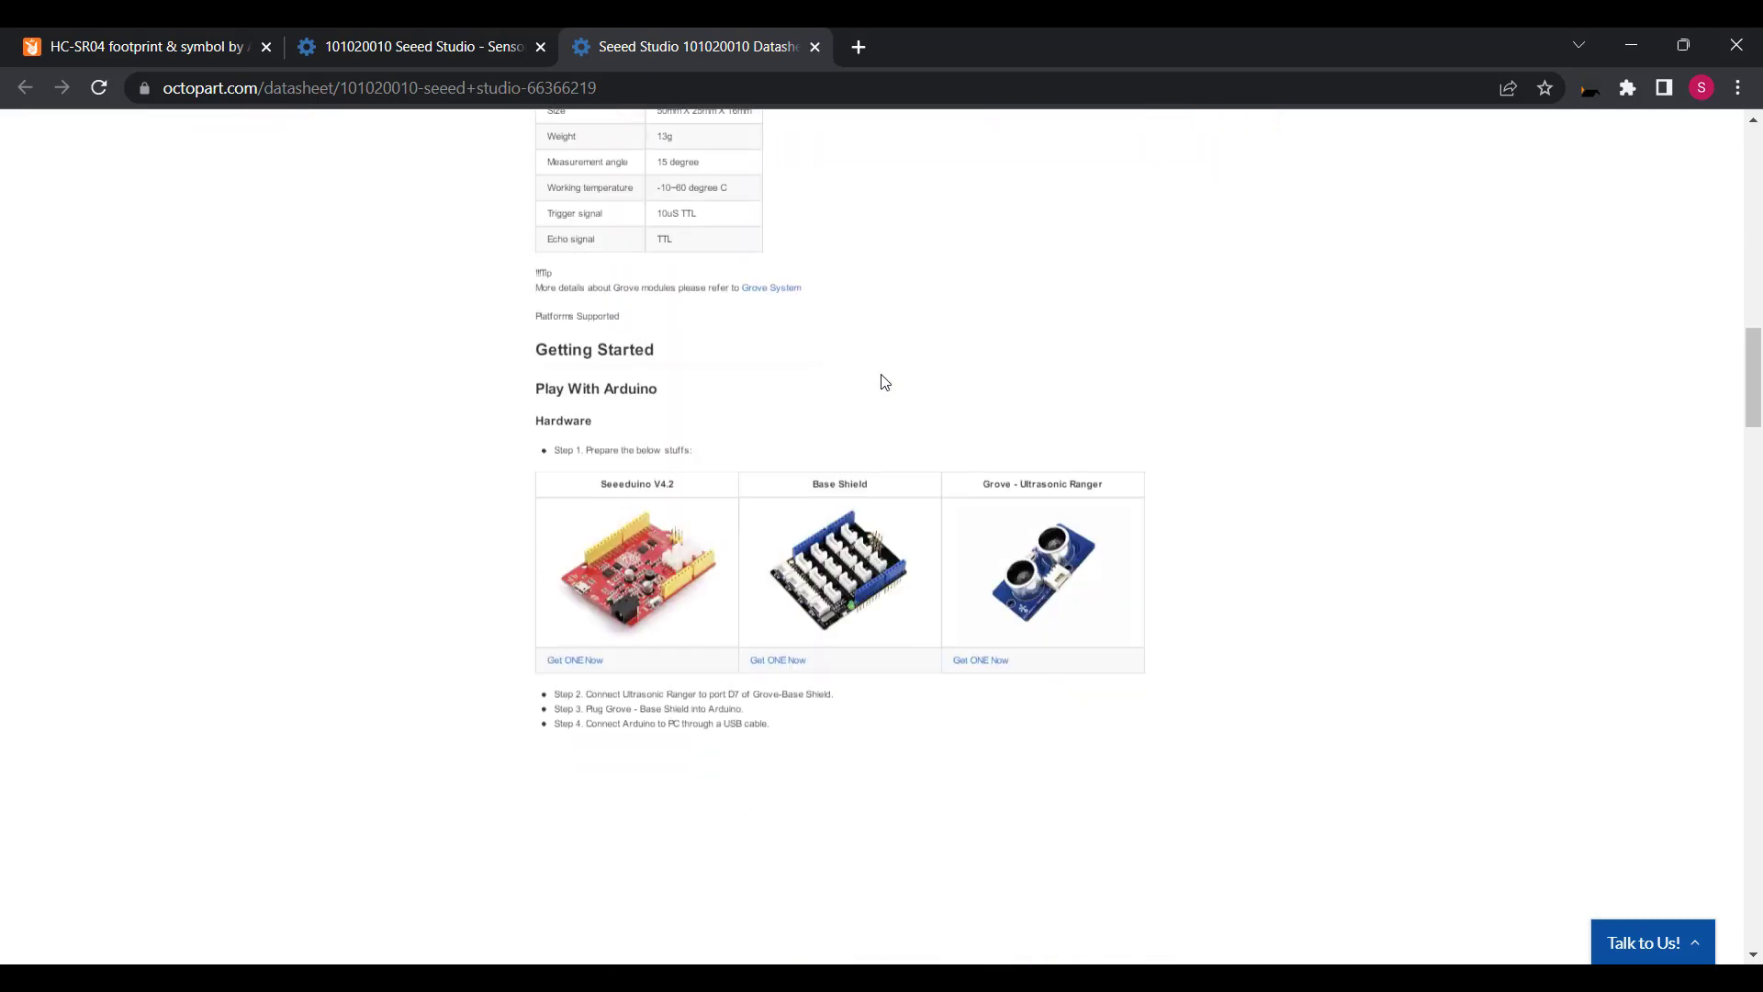
{"action": "scroll", "coordinate": [882, 381], "scroll_direction": "down", "scroll_amount": 20}
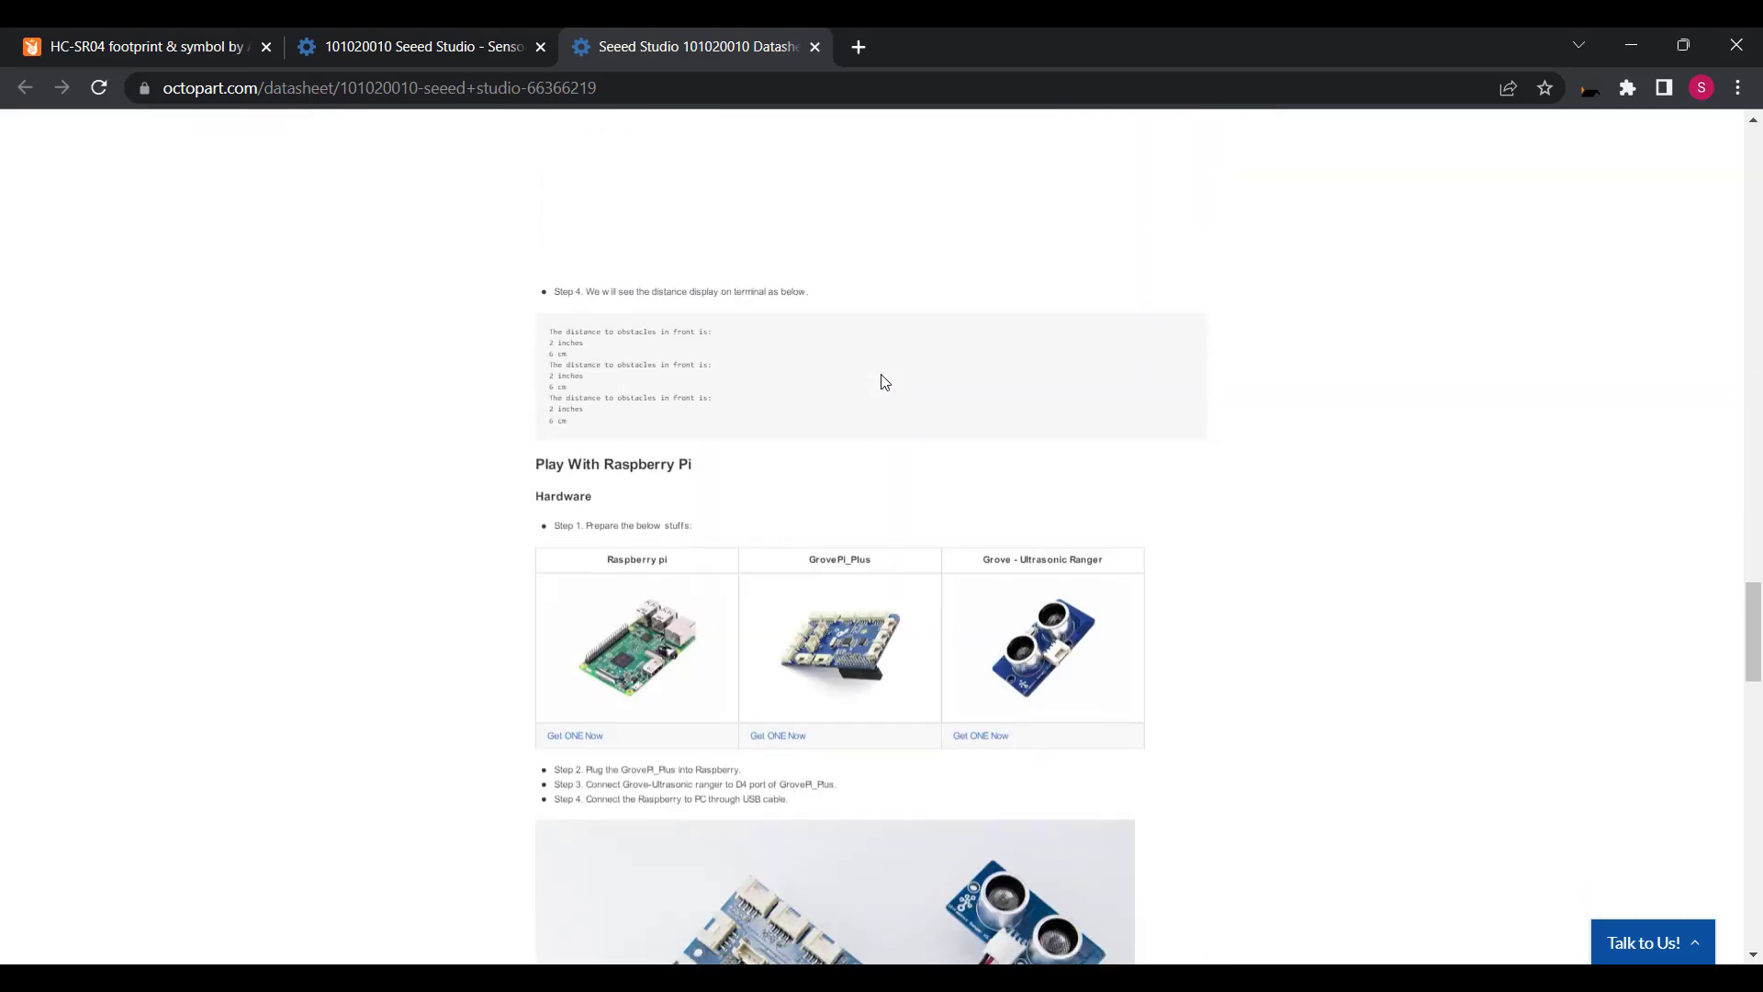
{"action": "scroll", "coordinate": [882, 382], "scroll_direction": "down", "scroll_amount": 10}
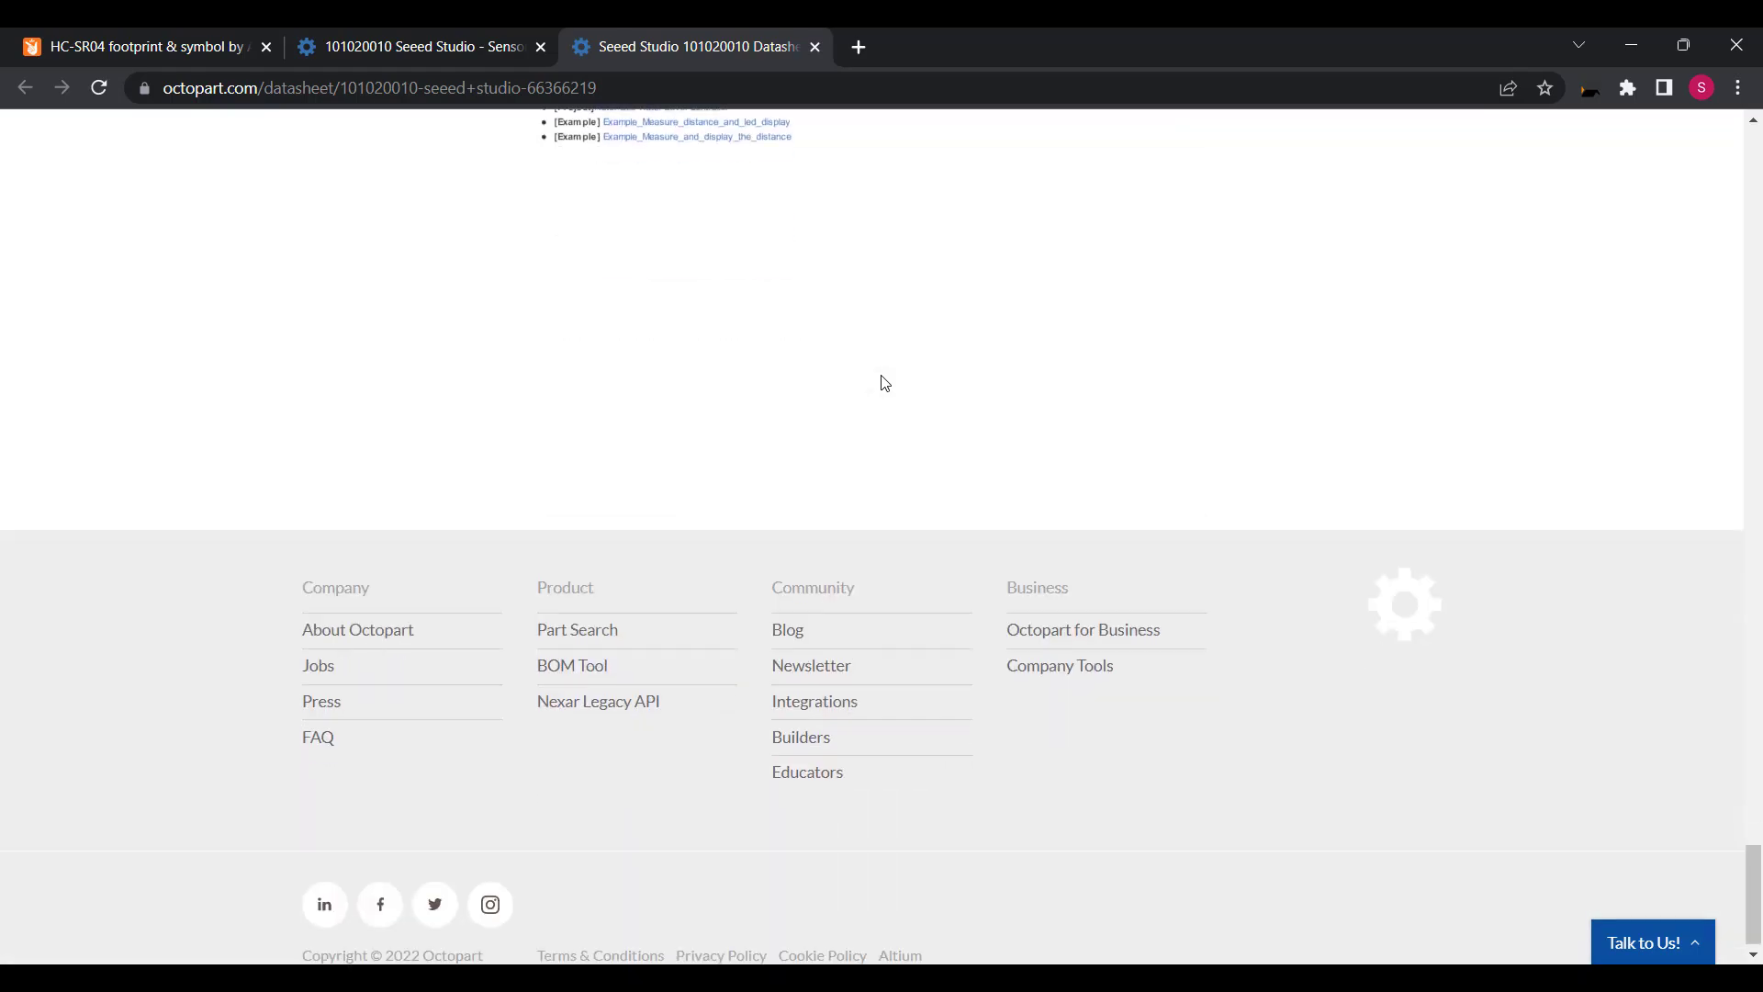
{"action": "key", "text": "alt+Tab"}
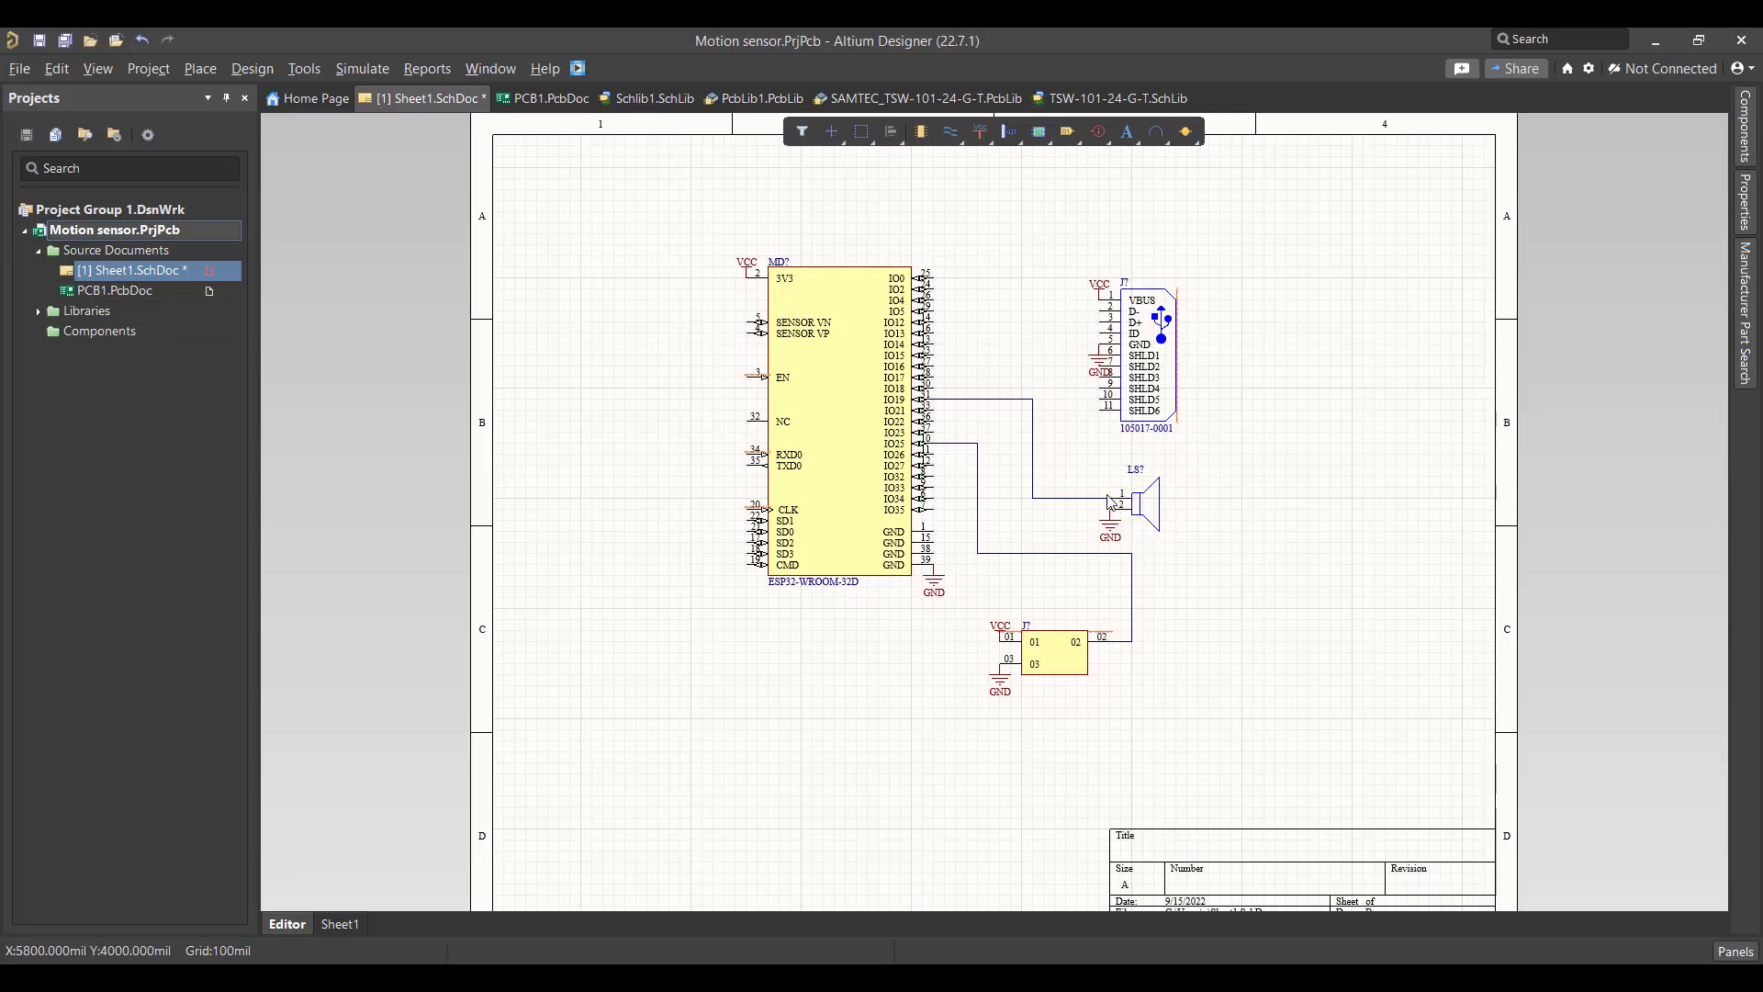
Update PCB1.PcbDoc from the schematic, validating and executing the Engineering Change Order.
{"action": "right_click_drag", "start_coordinate": [1109, 500], "coordinate": [901, 545]}
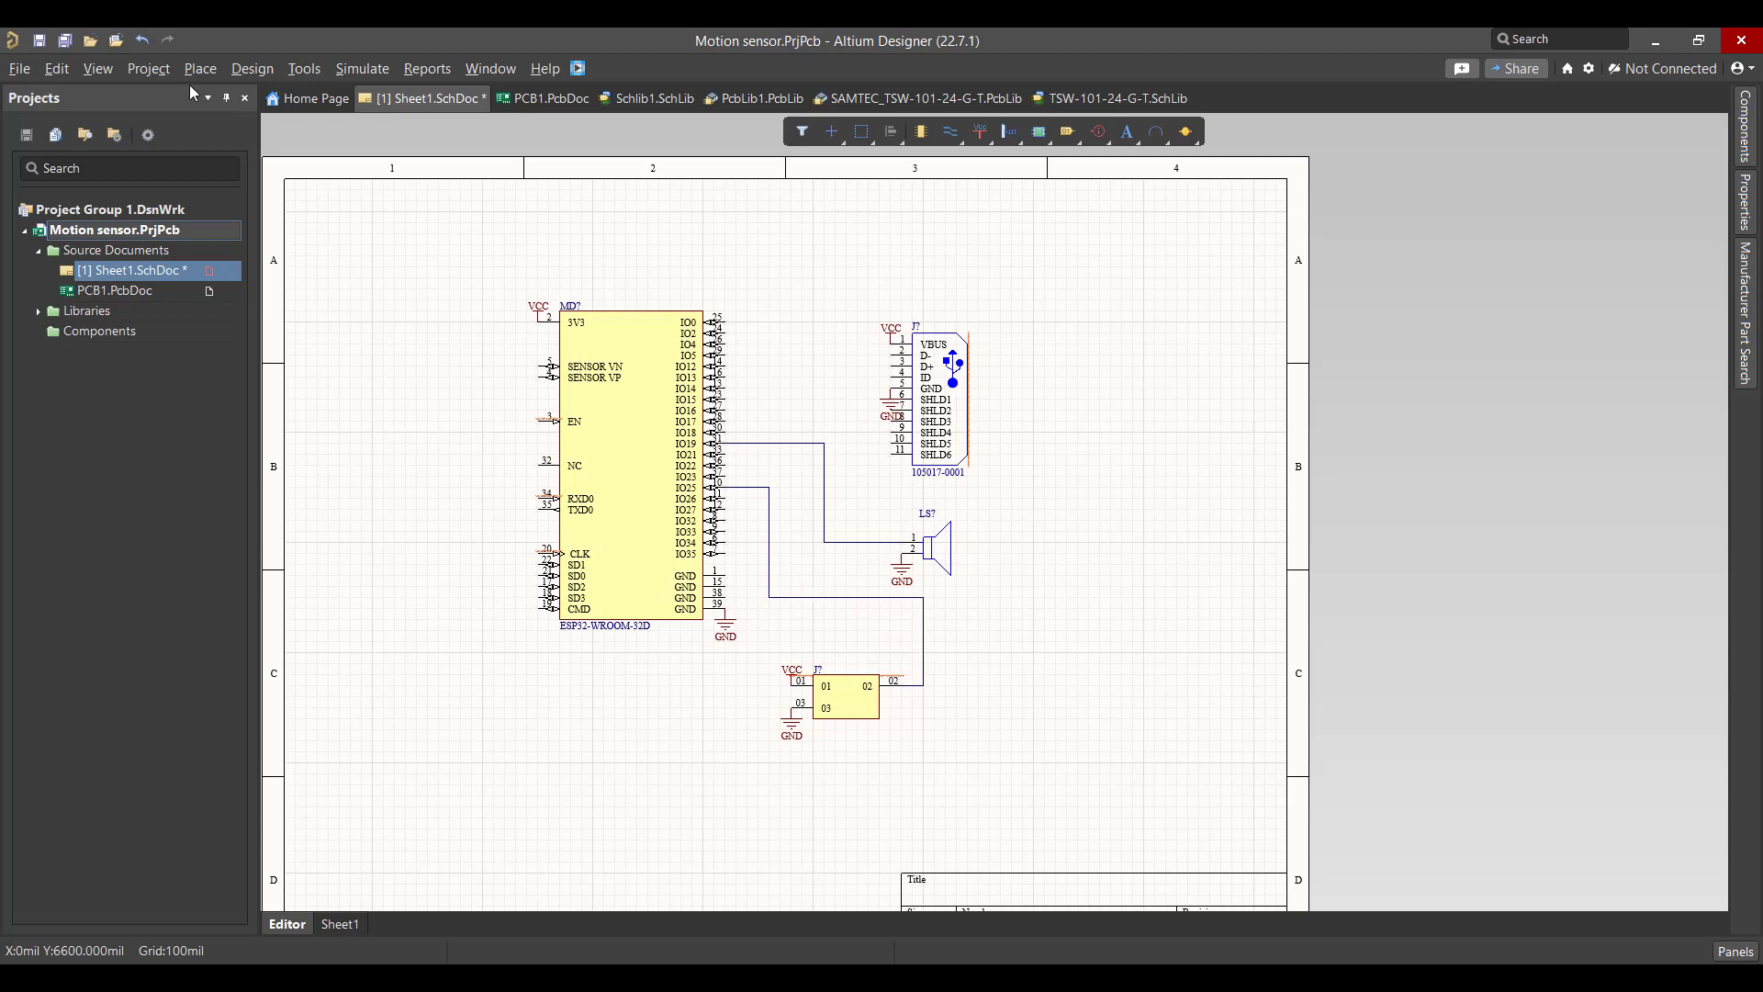
{"action": "left_click", "coordinate": [252, 68]}
{"action": "left_click", "coordinate": [278, 101]}
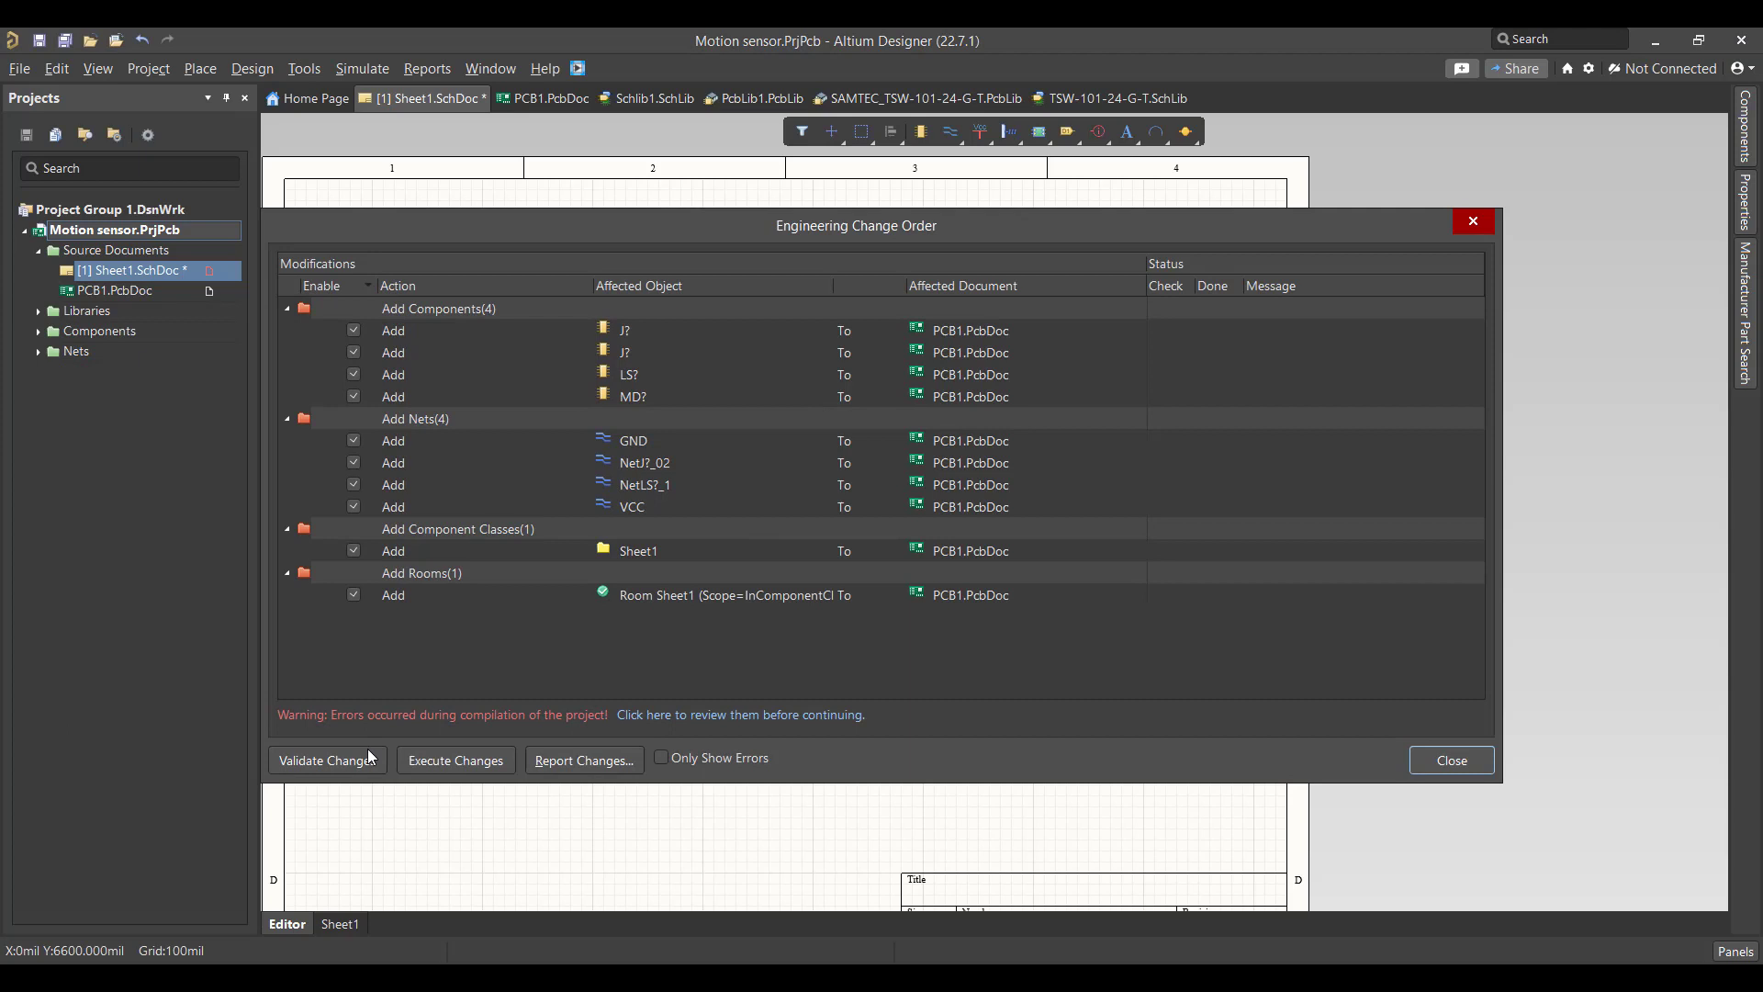
{"action": "left_click", "coordinate": [350, 759]}
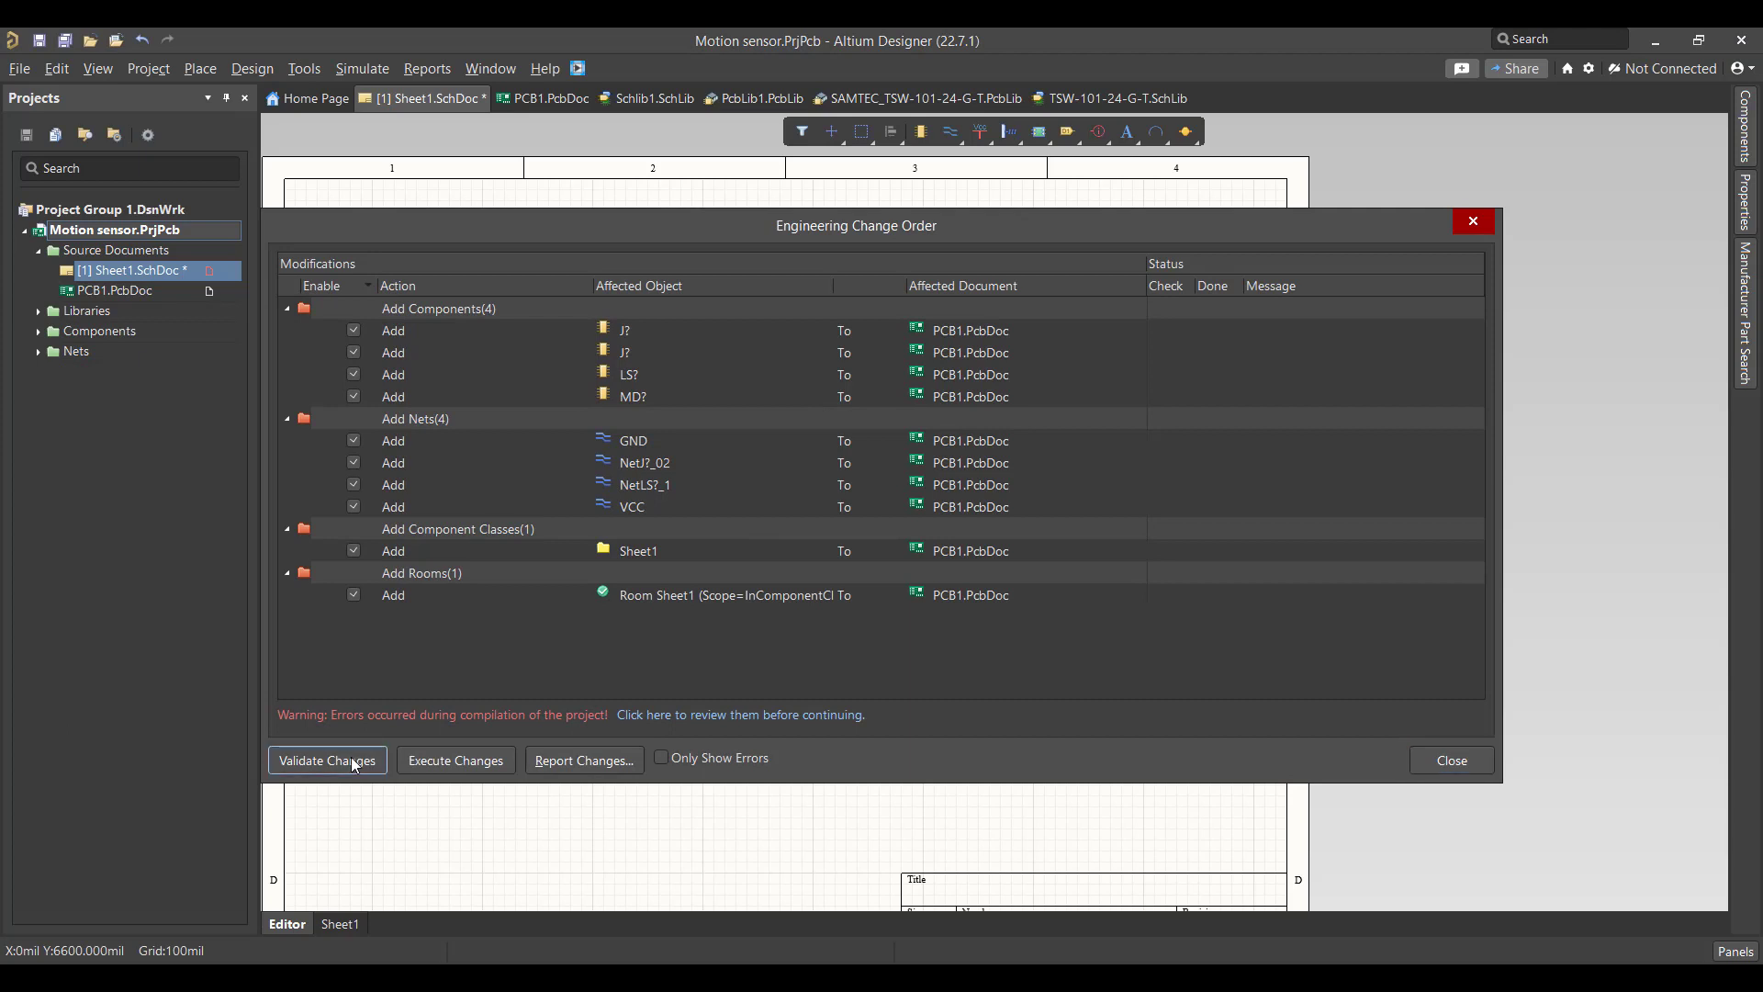
{"action": "left_click", "coordinate": [451, 762]}
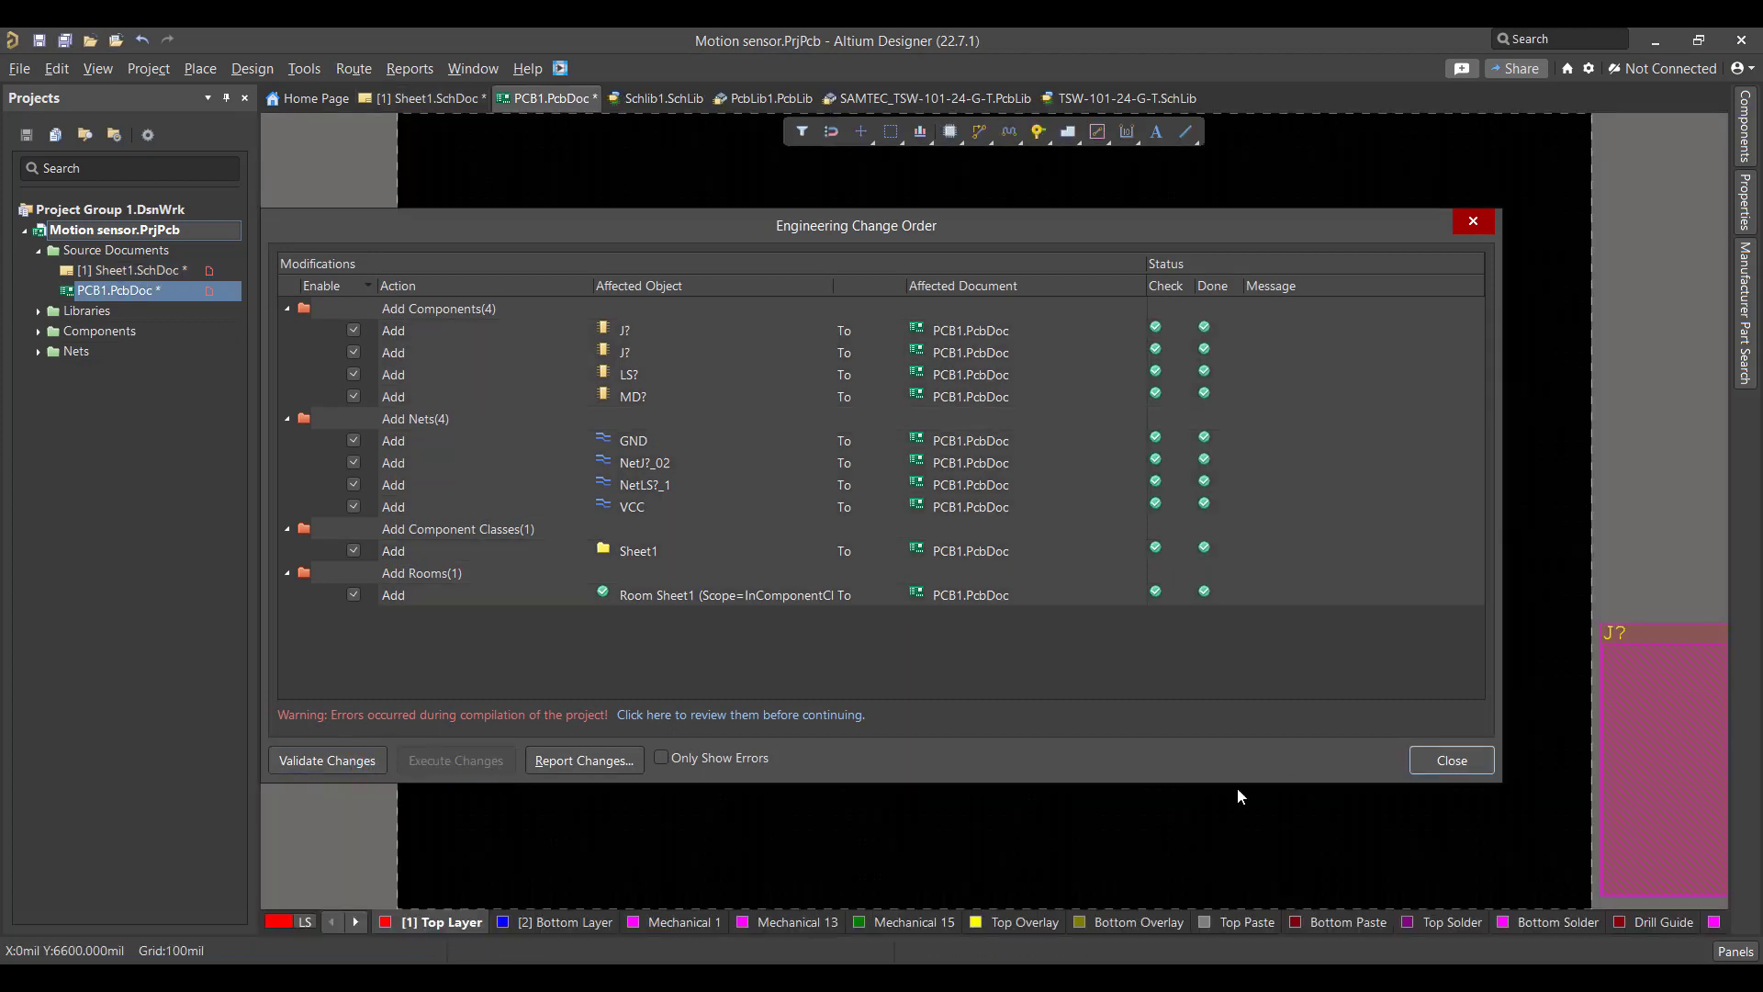
Close the ECO, switch to millimetres, and drag the Sheet1 room with four components onto the board.
{"action": "left_click", "coordinate": [1429, 762]}
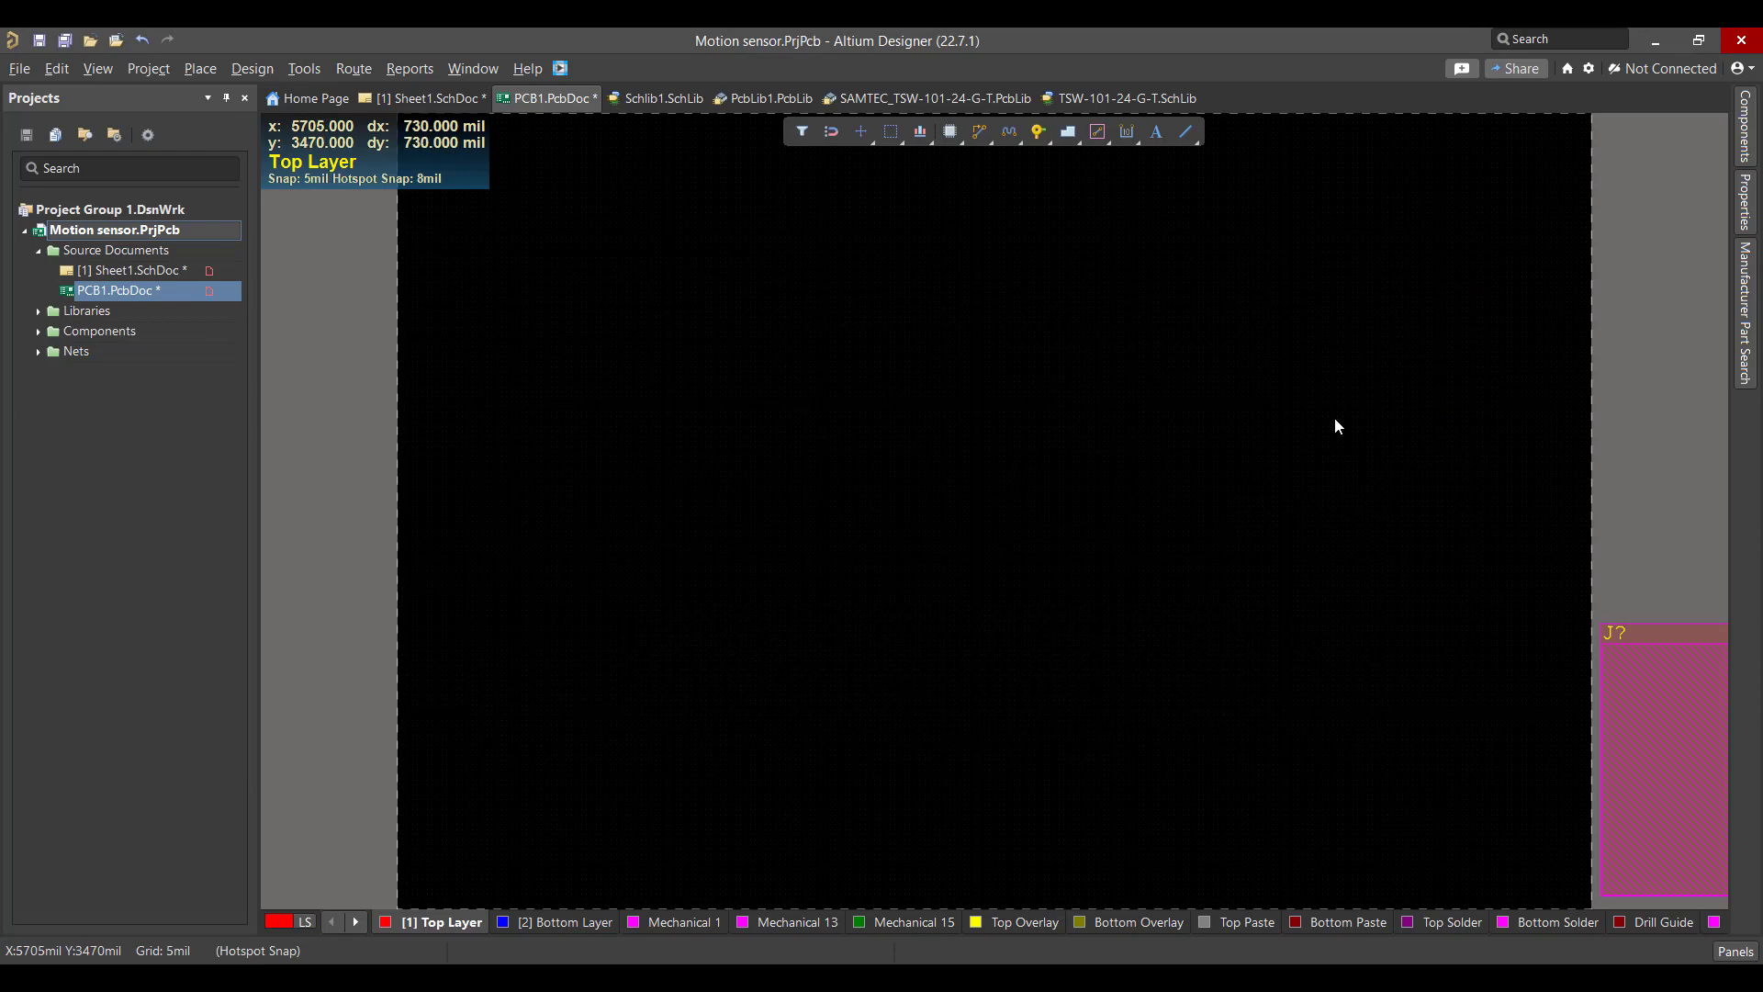
{"action": "key", "text": "q"}
{"action": "right_click_drag", "start_coordinate": [1297, 367], "coordinate": [747, 326]}
{"action": "left_click_drag", "start_coordinate": [865, 355], "coordinate": [1686, 856]}
{"action": "left_click_drag", "start_coordinate": [1283, 768], "coordinate": [512, 504]}
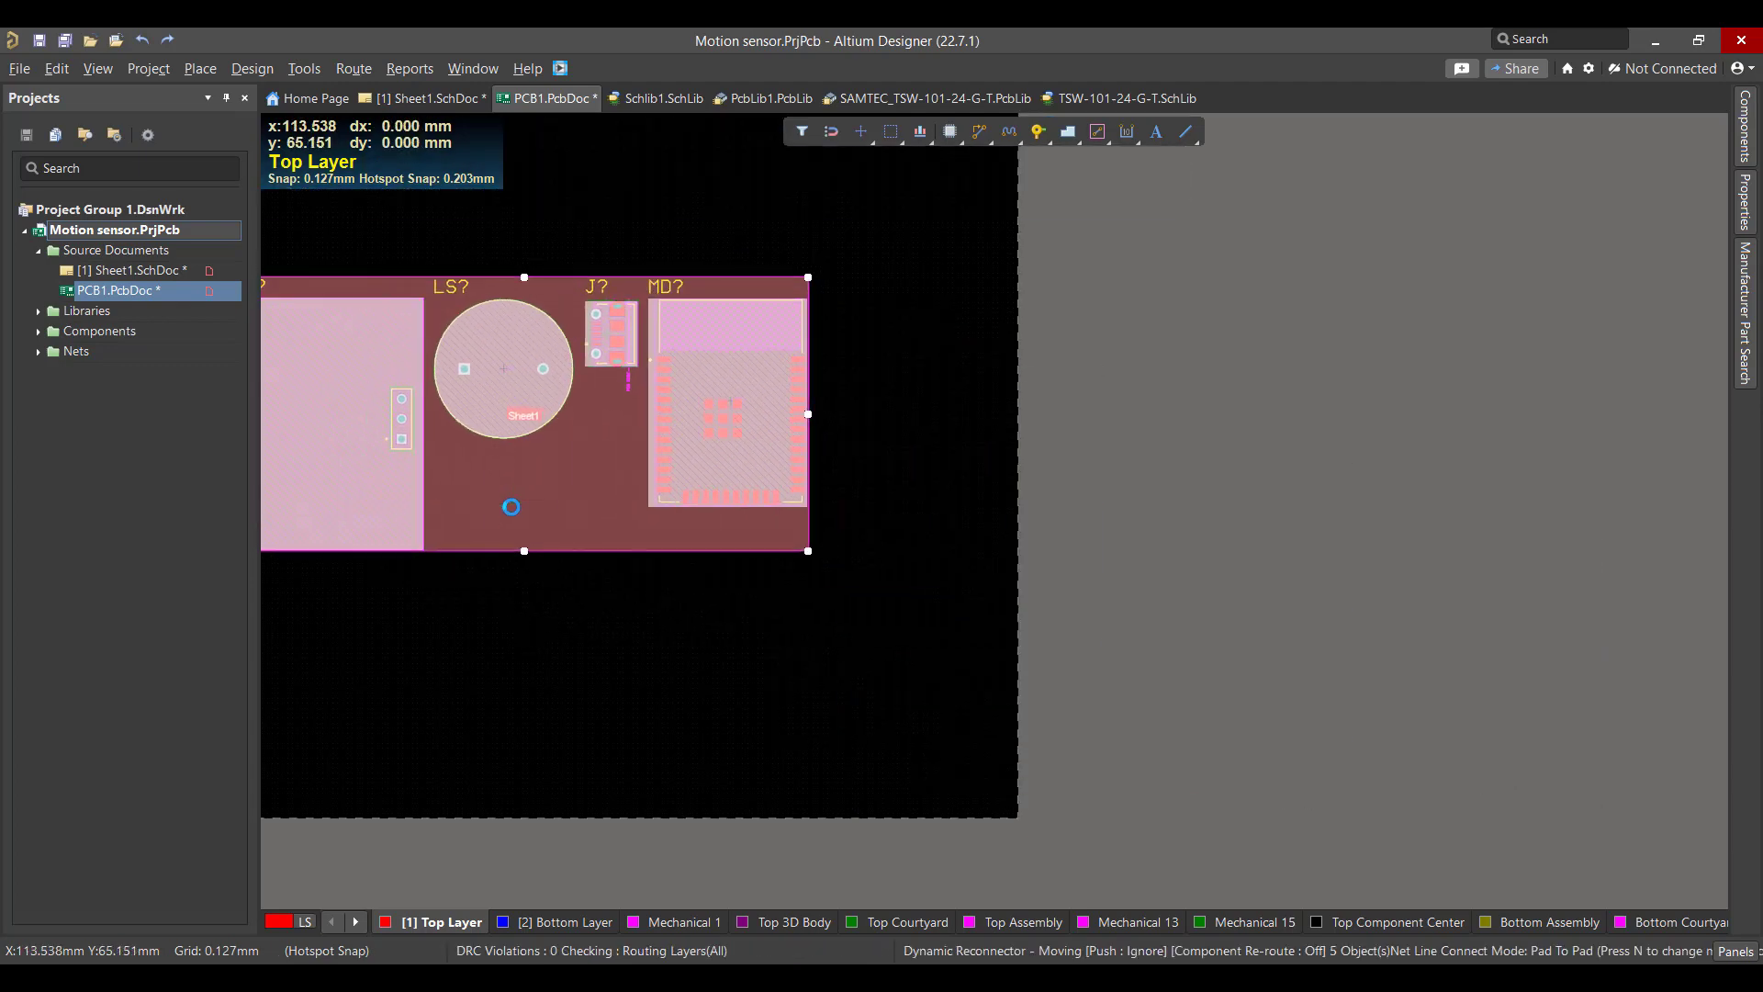
{"action": "right_click_drag", "start_coordinate": [797, 625], "coordinate": [1268, 644]}
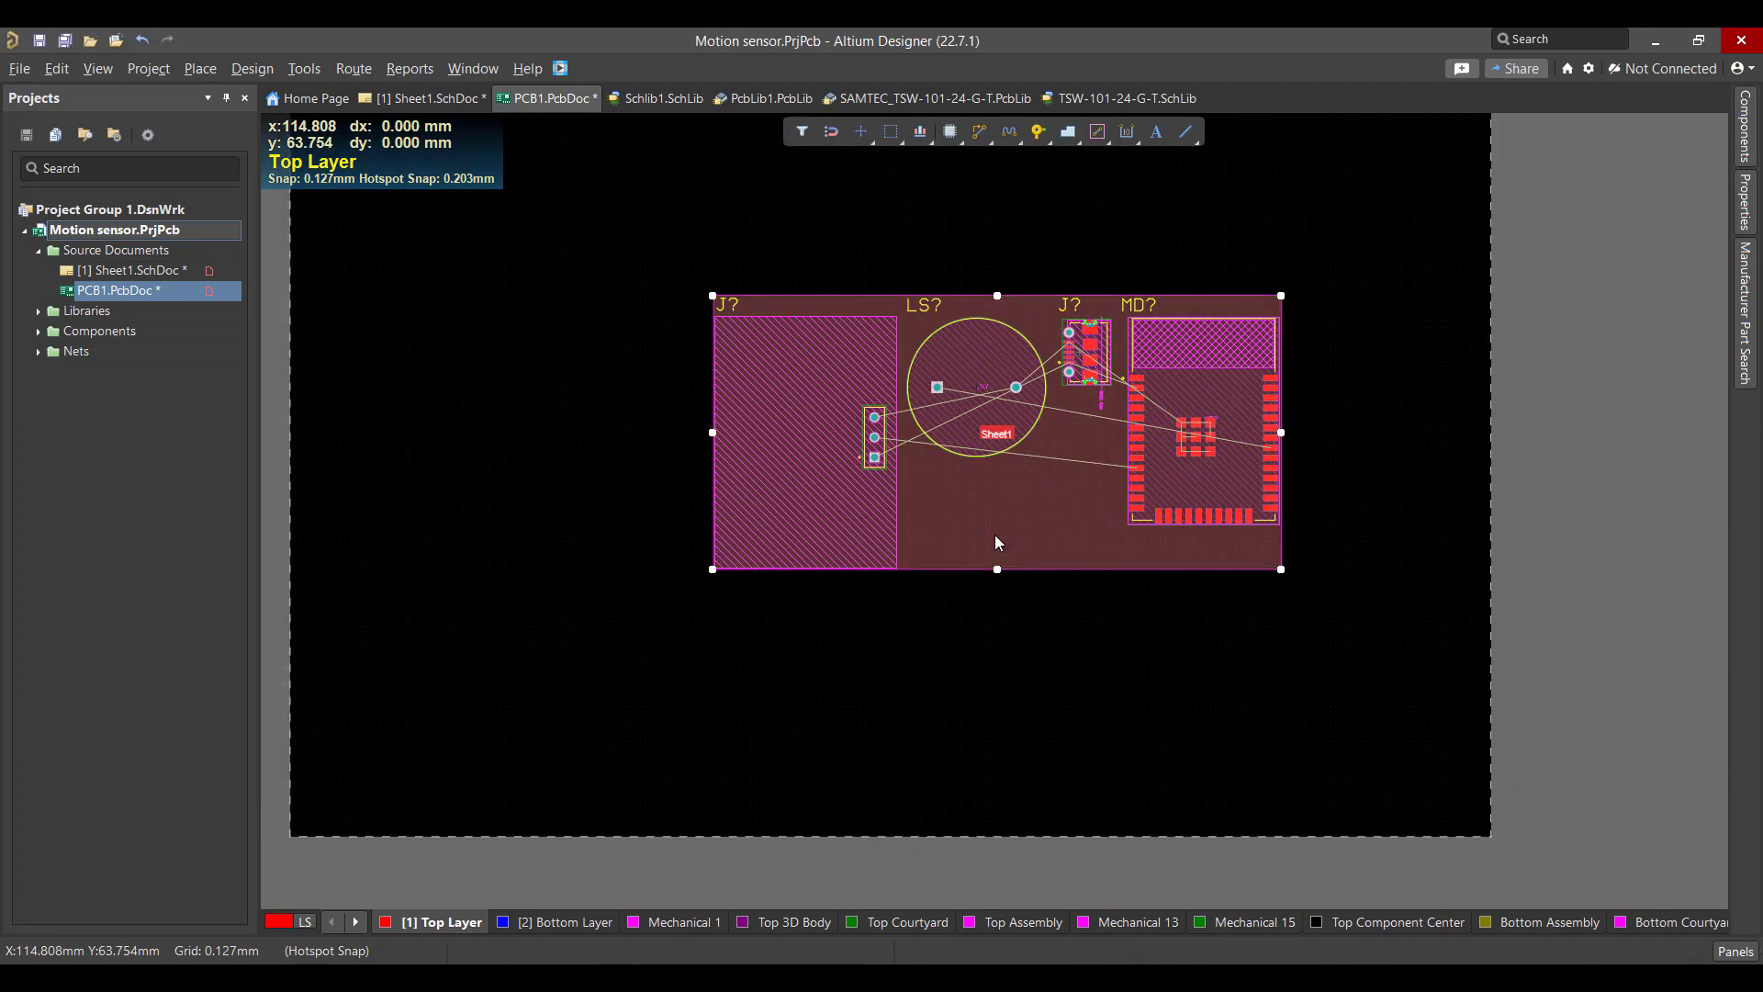
Delete the Sheet1 room, reposition the ESP32 module MD?, and place the rotated small J? below it.
{"action": "key", "text": "Delete"}
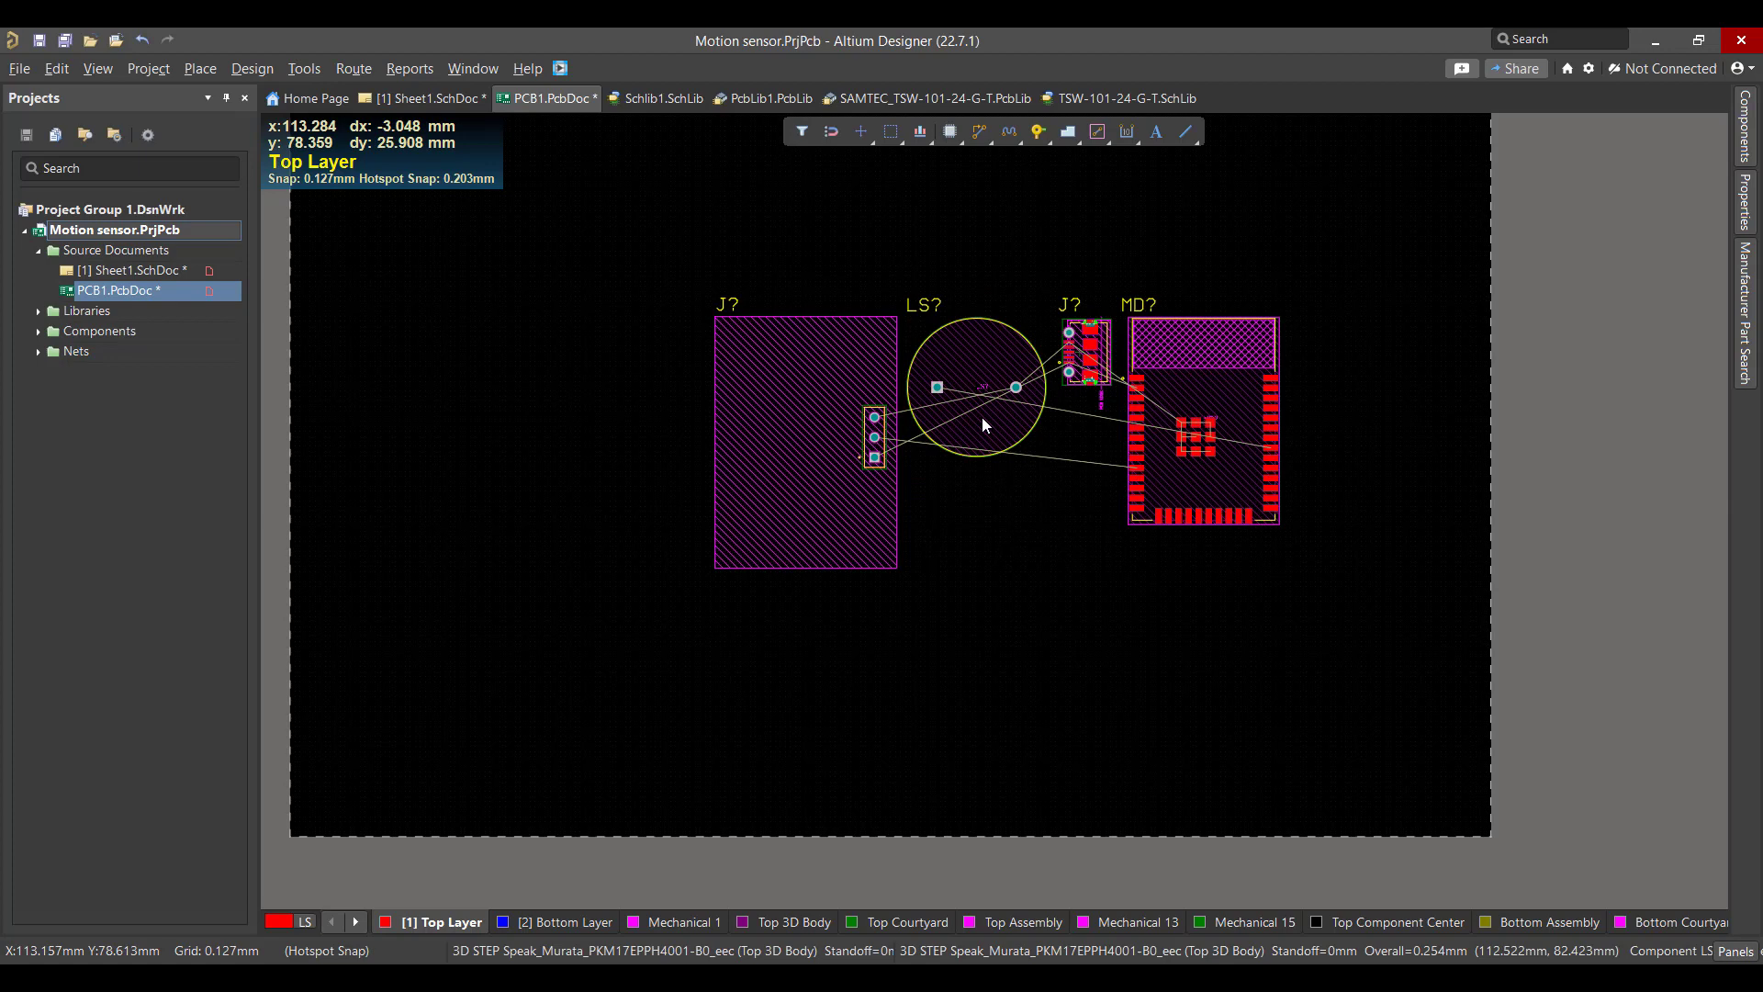
{"action": "left_click_drag", "start_coordinate": [1208, 346], "coordinate": [1073, 539]}
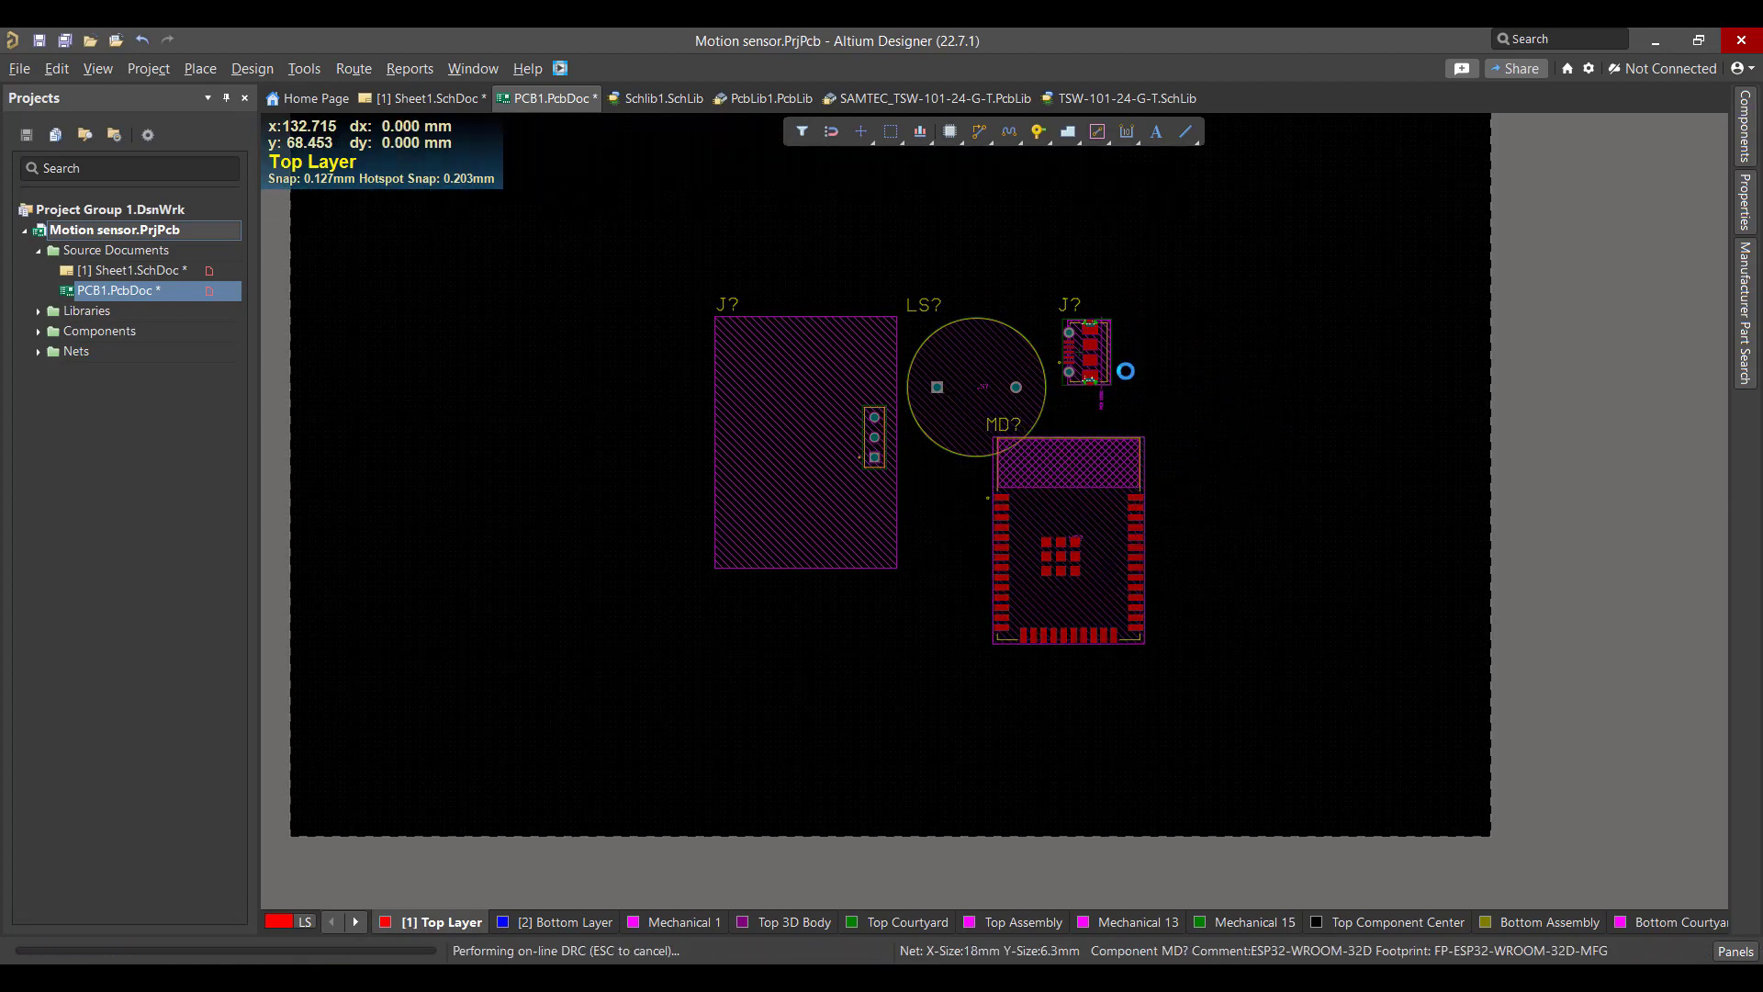
{"action": "left_click_drag", "start_coordinate": [1109, 371], "coordinate": [1043, 700]}
{"action": "key", "text": "space"}
{"action": "key", "text": "space"}
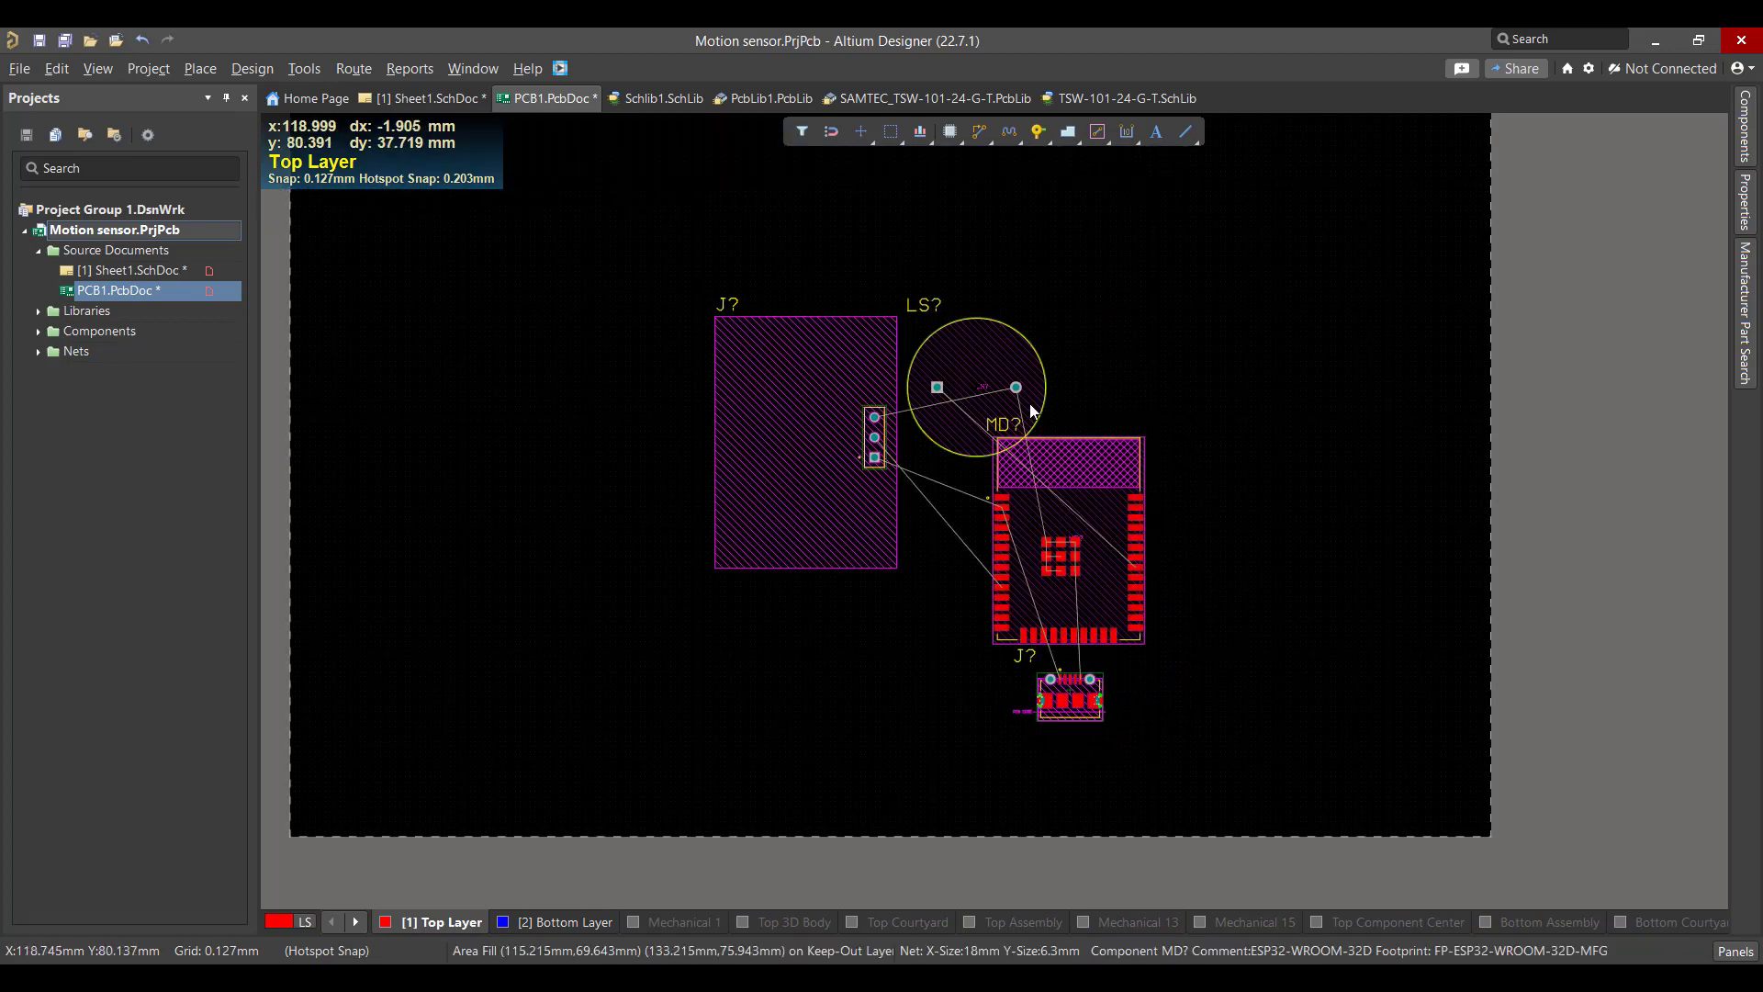
{"action": "left_click_drag", "start_coordinate": [1015, 387], "coordinate": [1267, 564]}
Rotate the large J? header 180° and place it above MD?, then fine-tune the small J?
{"action": "left_click_drag", "start_coordinate": [832, 354], "coordinate": [1174, 385]}
{"action": "key", "text": "space"}
{"action": "key", "text": "space"}
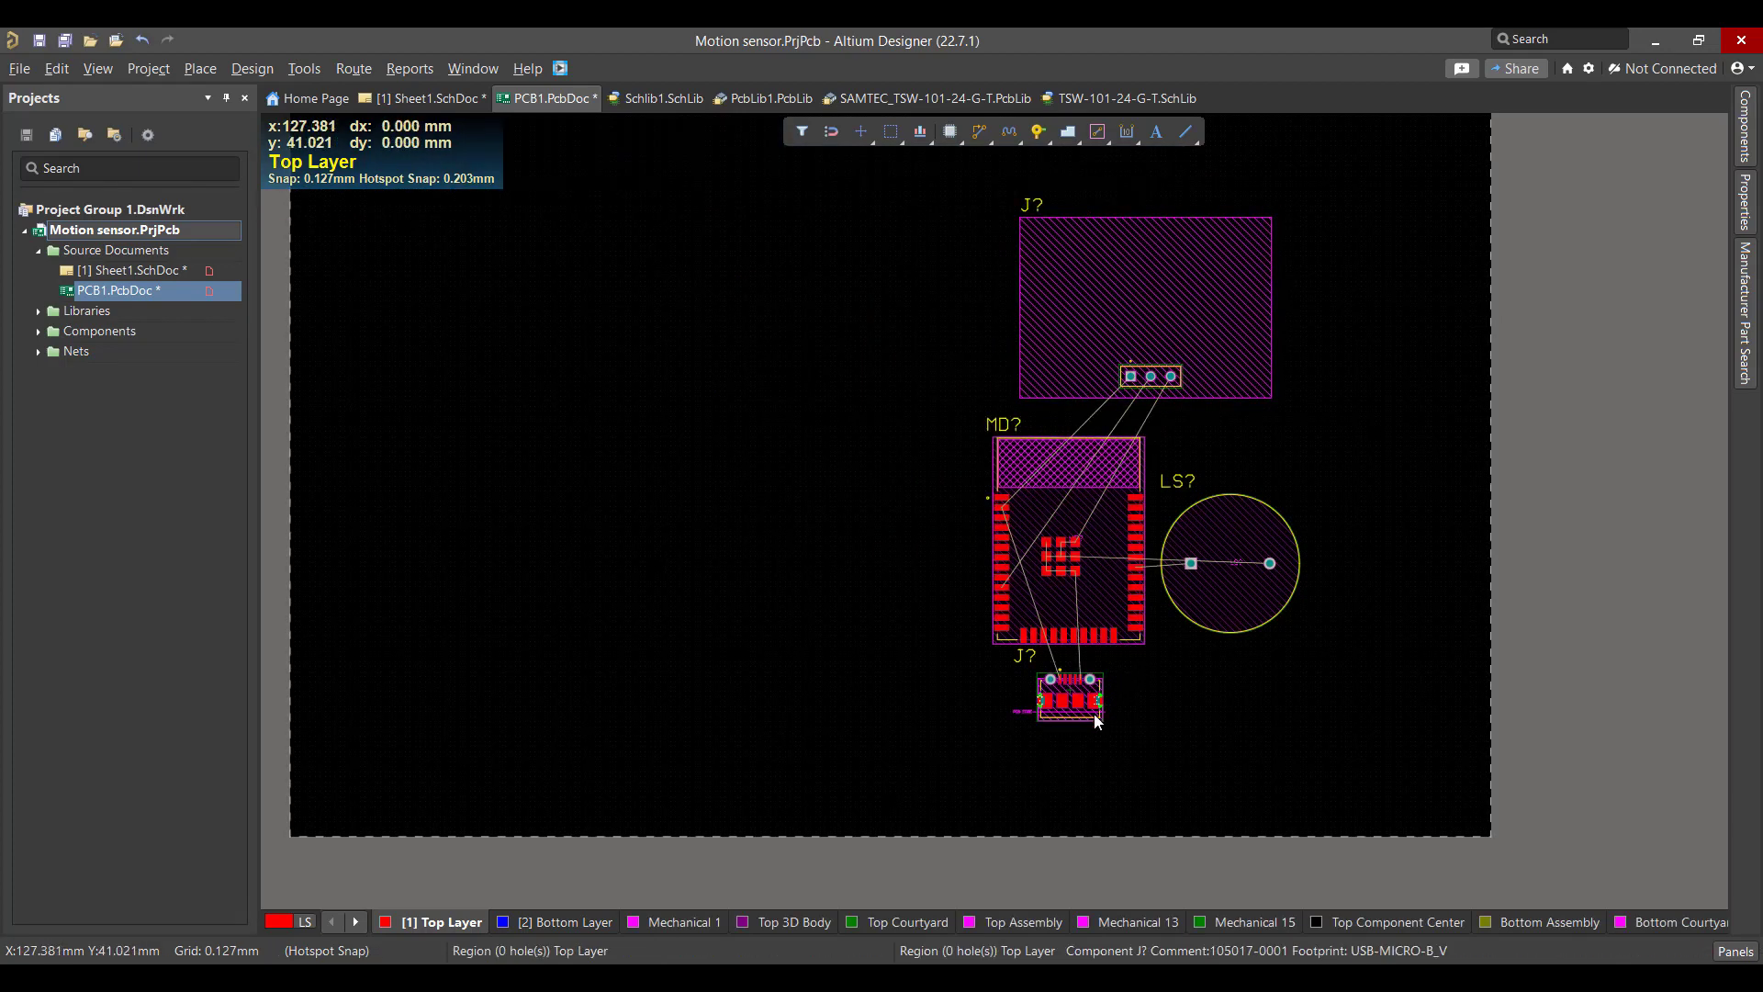
{"action": "left_click_drag", "start_coordinate": [1119, 707], "coordinate": [1199, 705]}
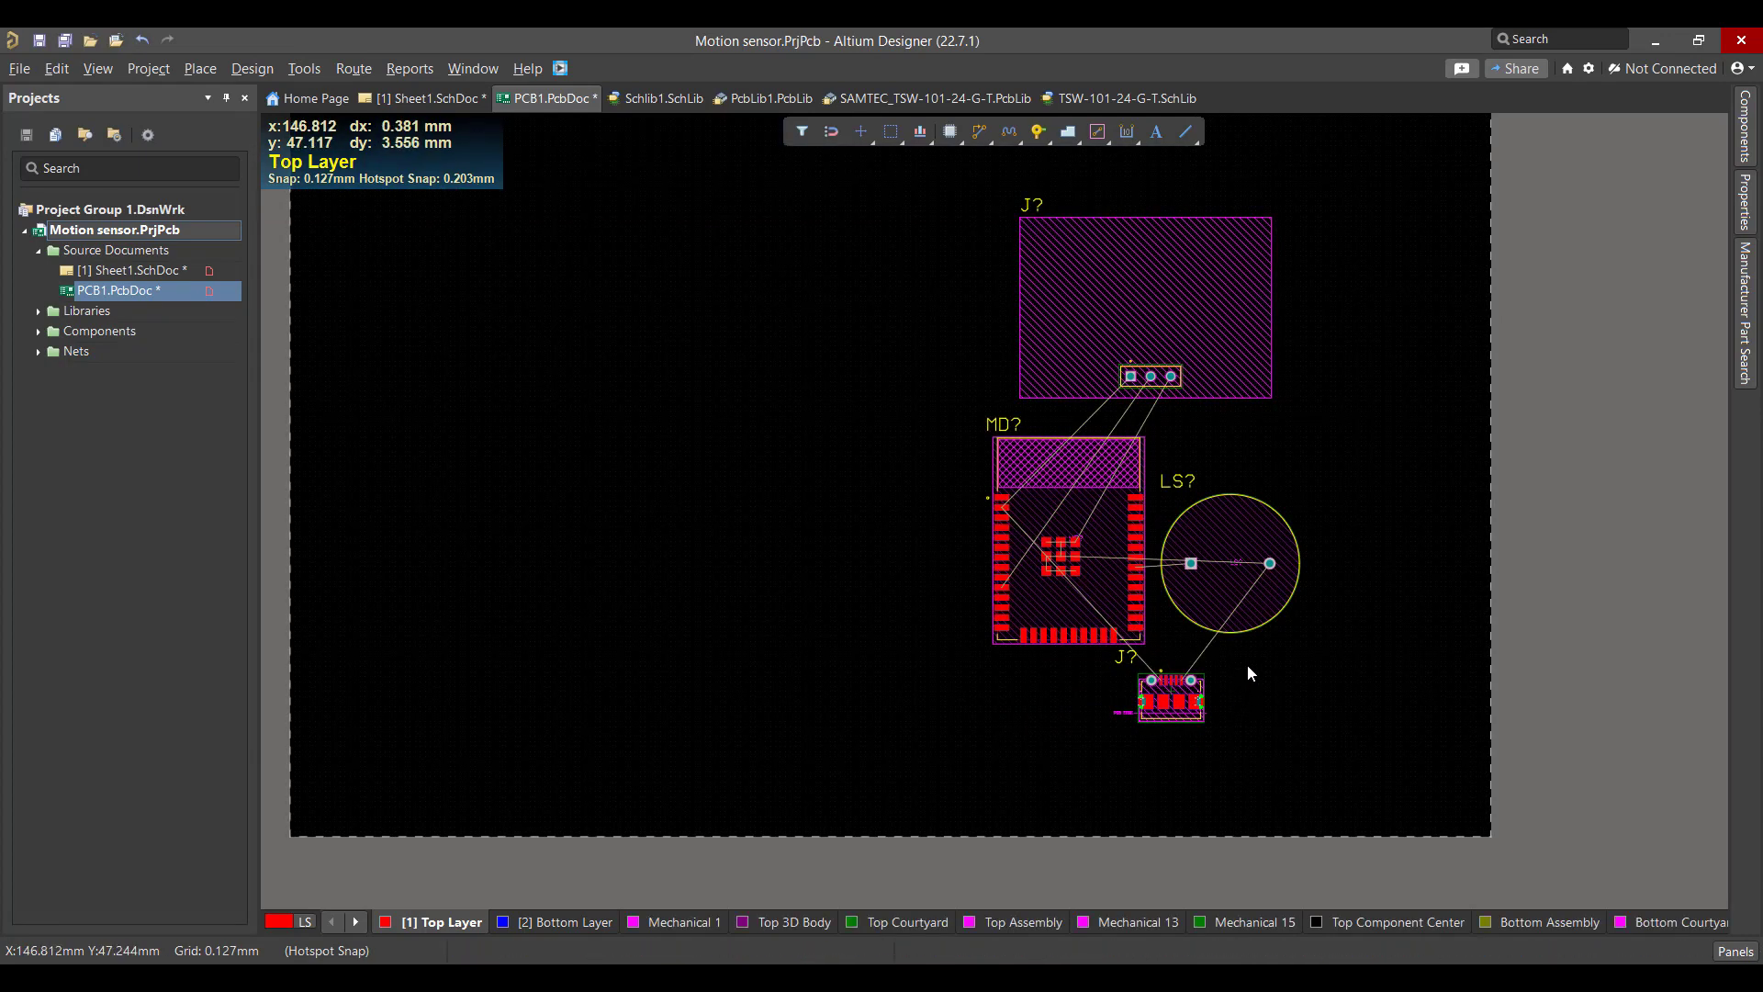
{"action": "left_click_drag", "start_coordinate": [1214, 709], "coordinate": [1181, 698]}
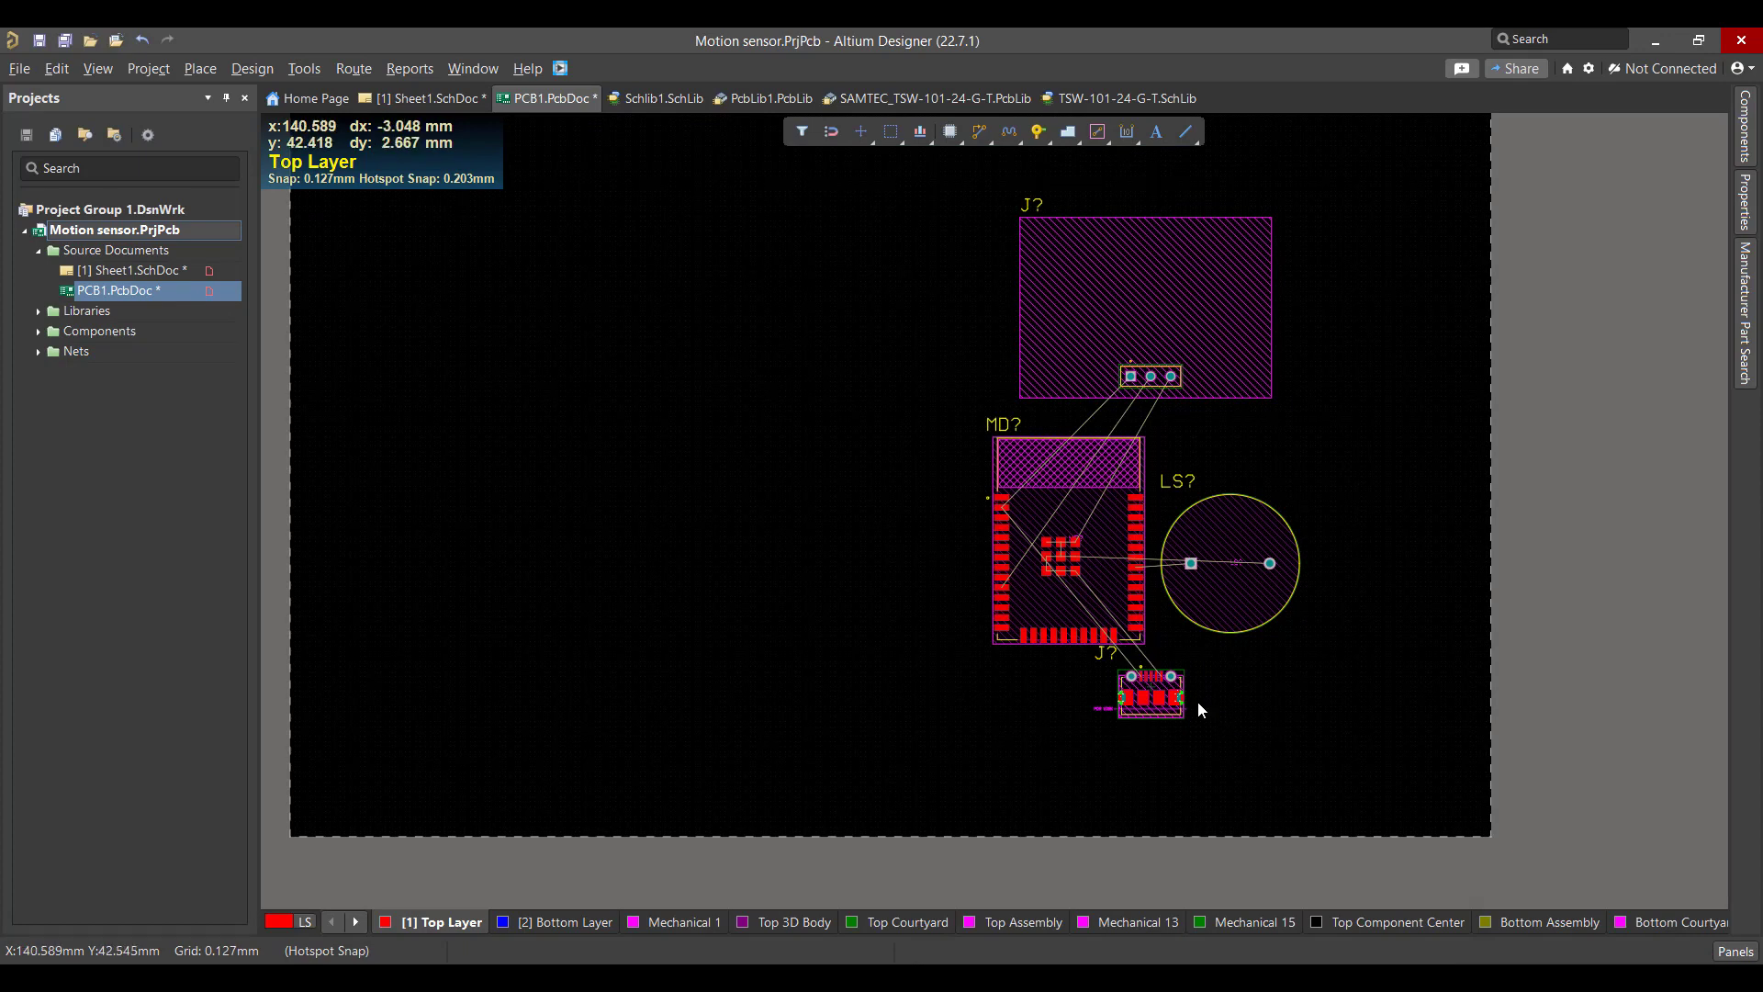
Switch to Board Planning Mode and start redefining the board shape.
{"action": "scroll", "coordinate": [1229, 519], "scroll_direction": "down", "scroll_amount": 1}
{"action": "scroll", "coordinate": [1229, 520], "scroll_direction": "up", "scroll_amount": 2}
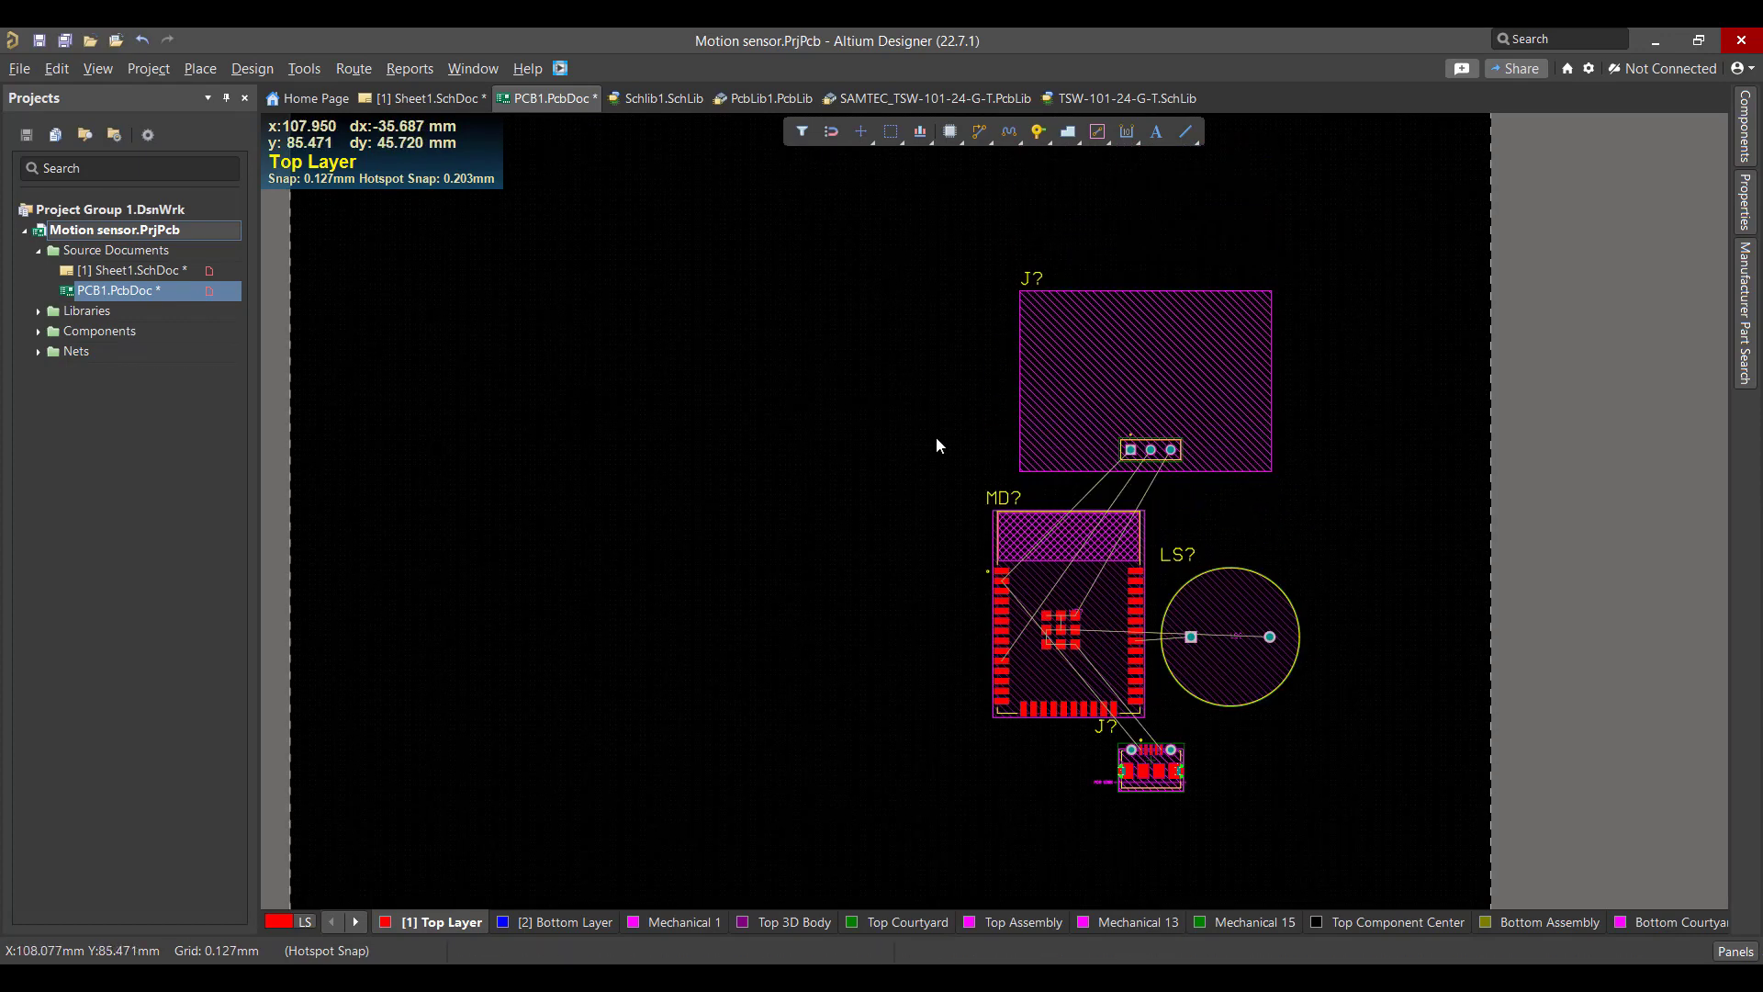
{"action": "left_click", "coordinate": [106, 73]}
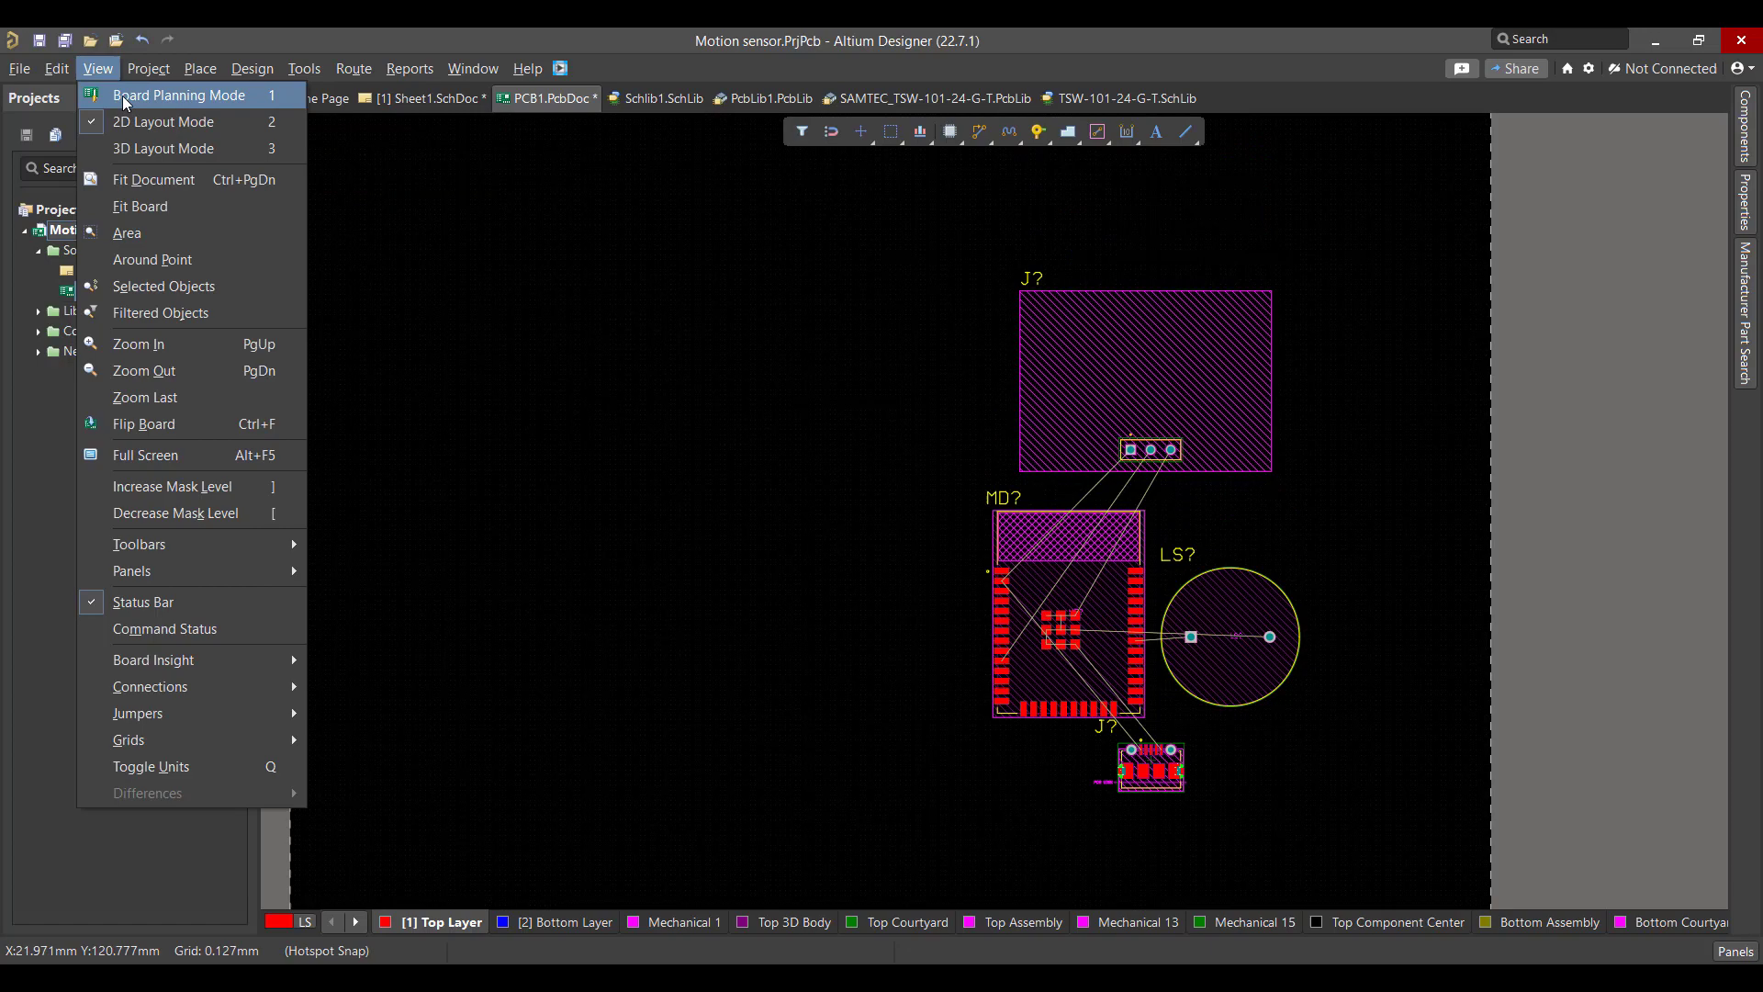
{"action": "left_click", "coordinate": [123, 96]}
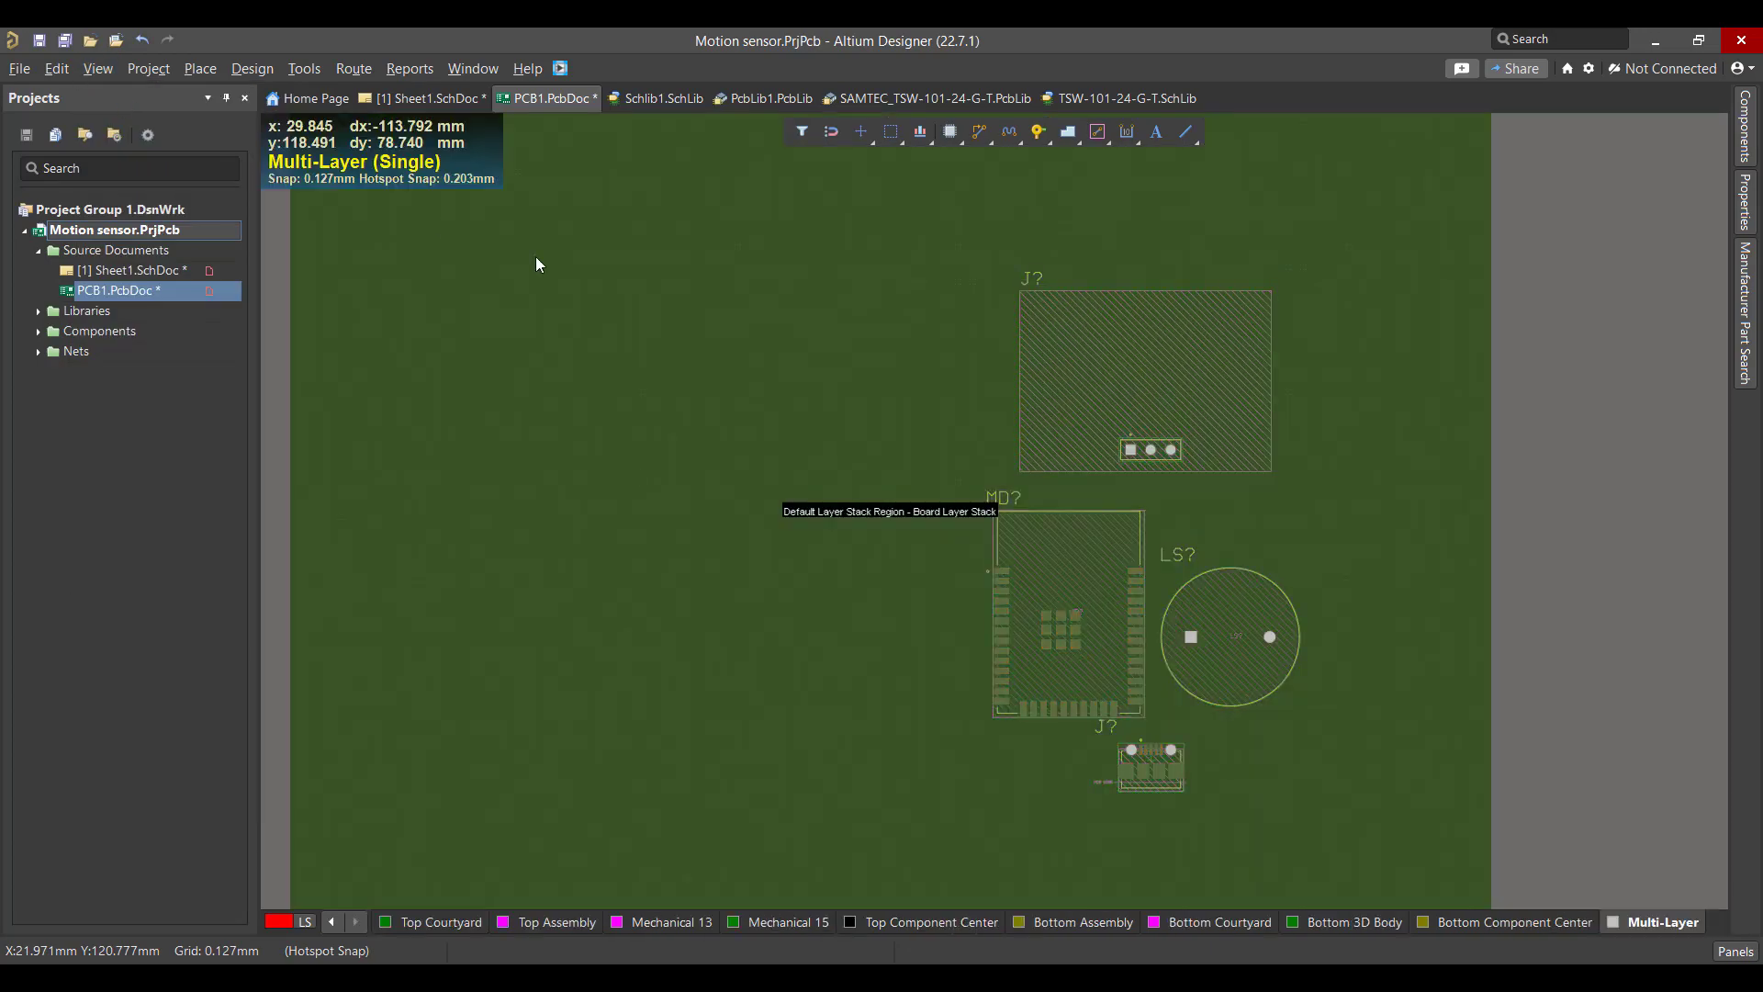
{"action": "left_click", "coordinate": [243, 70]}
{"action": "left_click", "coordinate": [285, 152]}
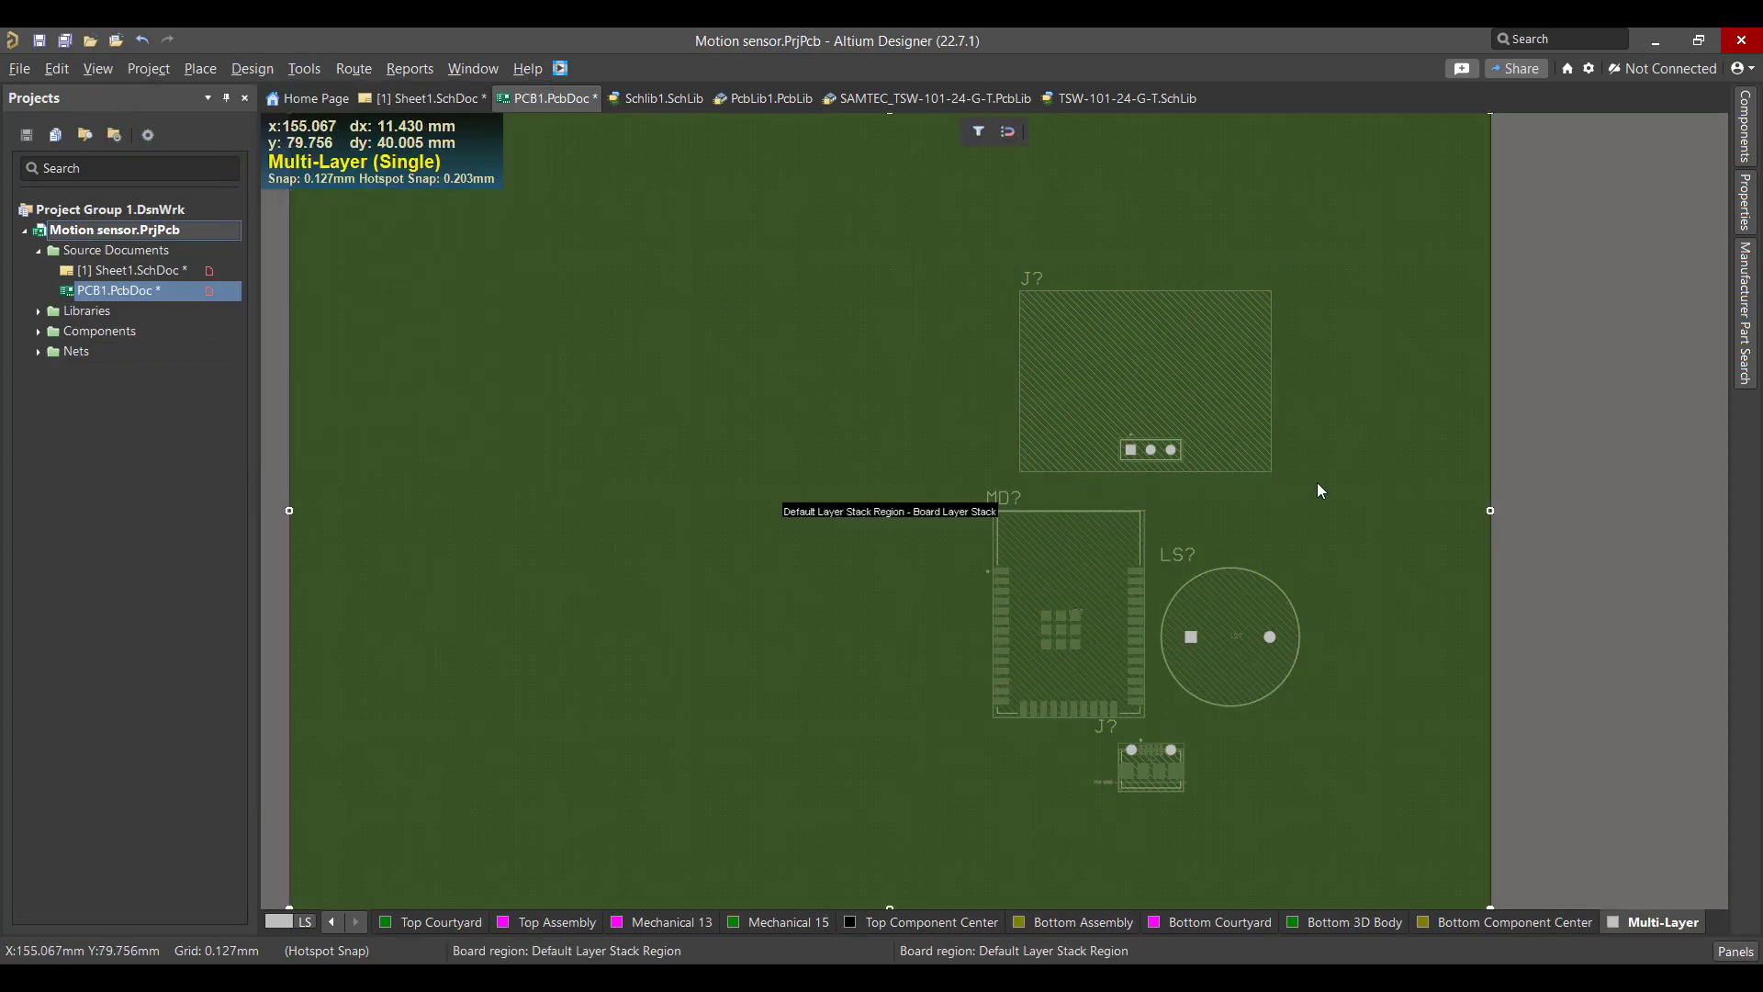
Pull the right, bottom and left board edges in close to the components.
{"action": "left_click", "coordinate": [1489, 510]}
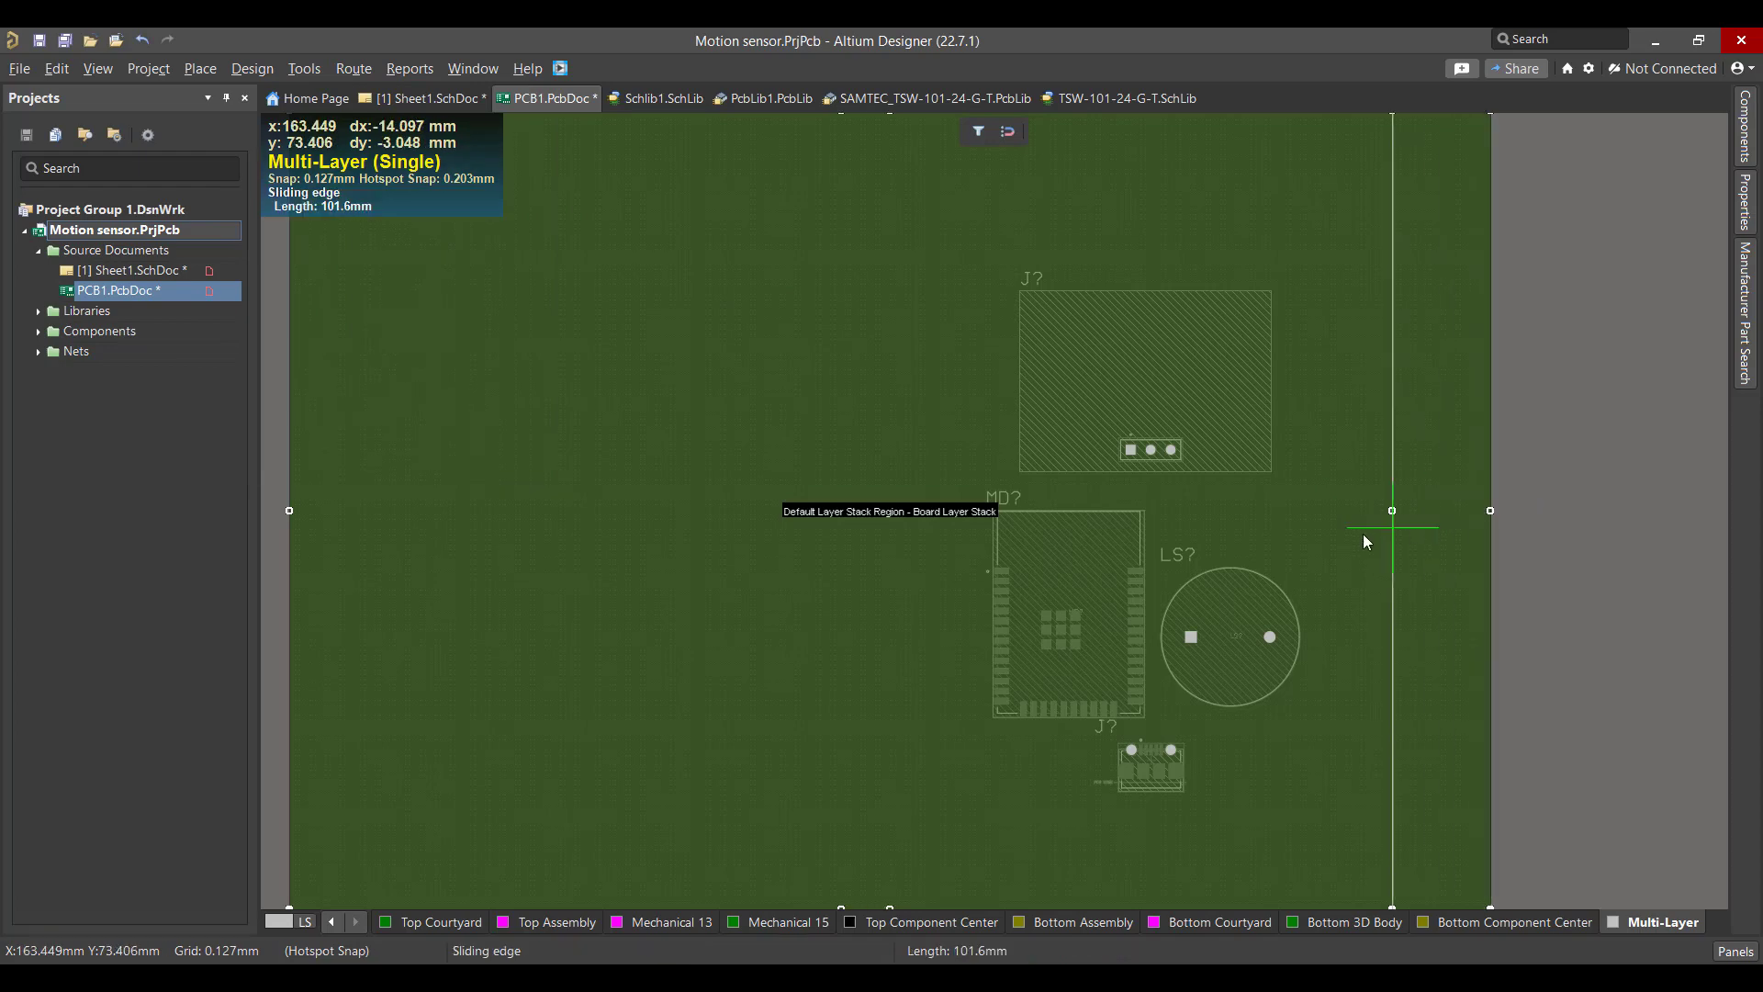
{"action": "left_click", "coordinate": [1312, 542]}
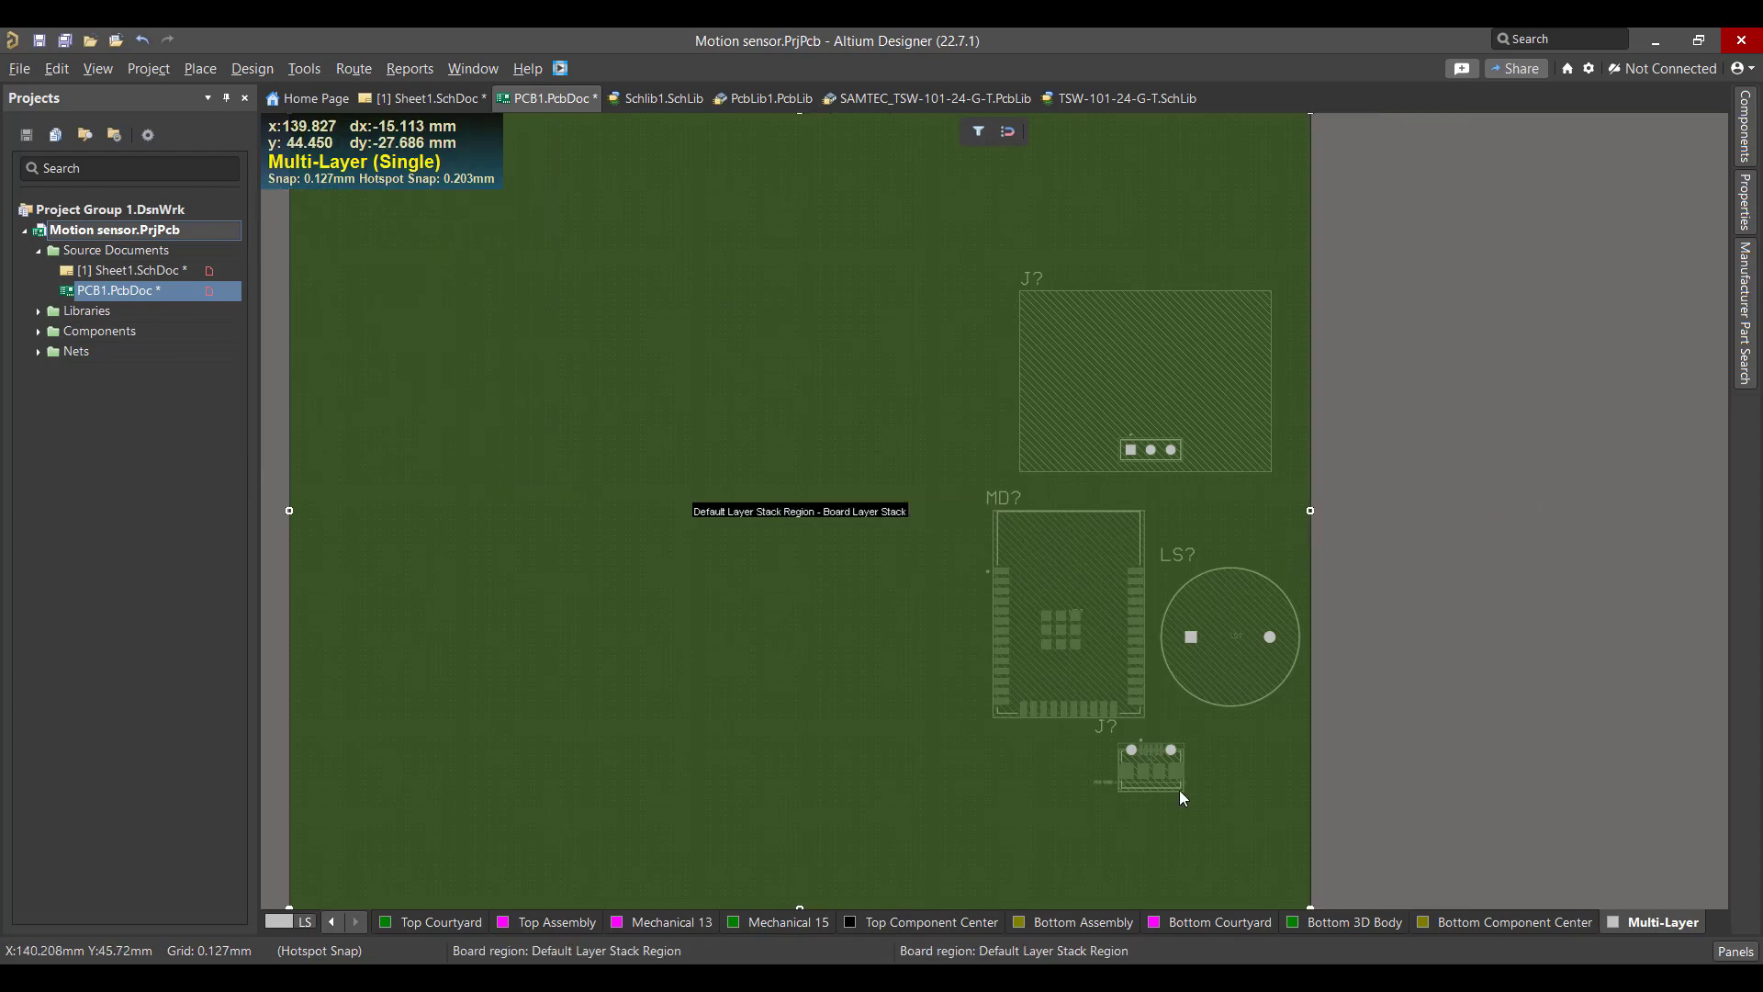
{"action": "scroll", "coordinate": [1179, 790], "scroll_direction": "down", "scroll_amount": 3}
{"action": "left_click", "coordinate": [800, 763]}
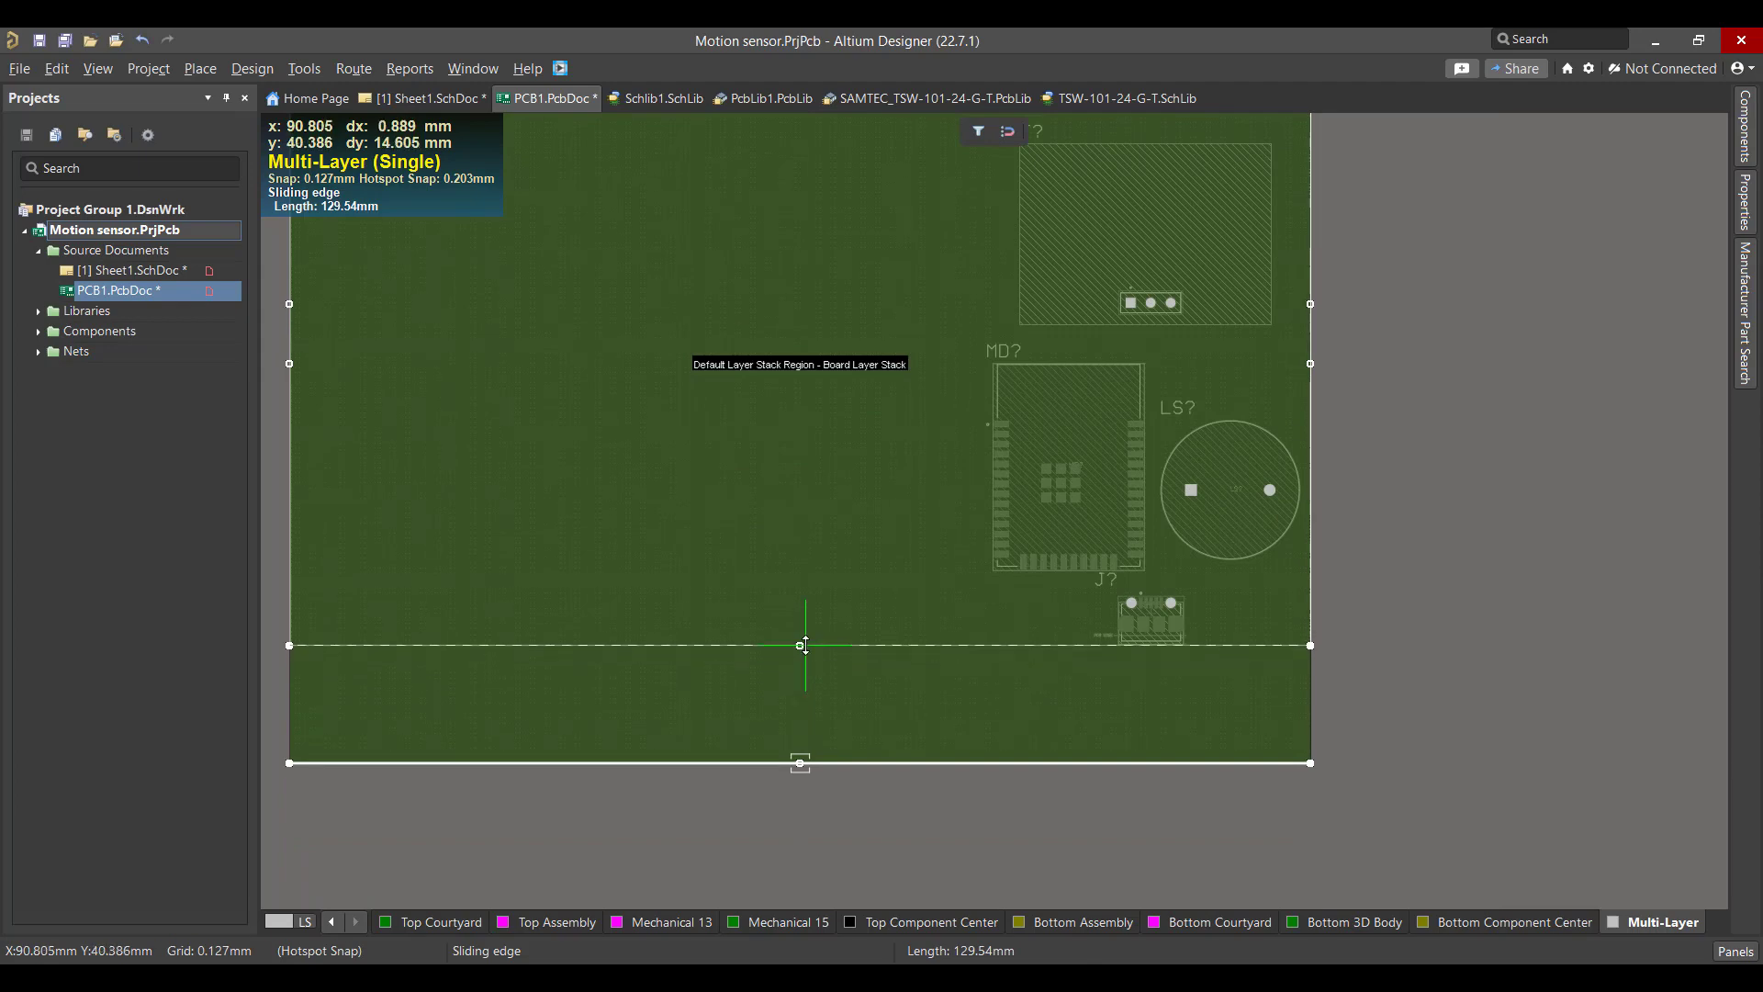
{"action": "left_click", "coordinate": [805, 645]}
{"action": "right_click_drag", "start_coordinate": [717, 504], "coordinate": [882, 720]}
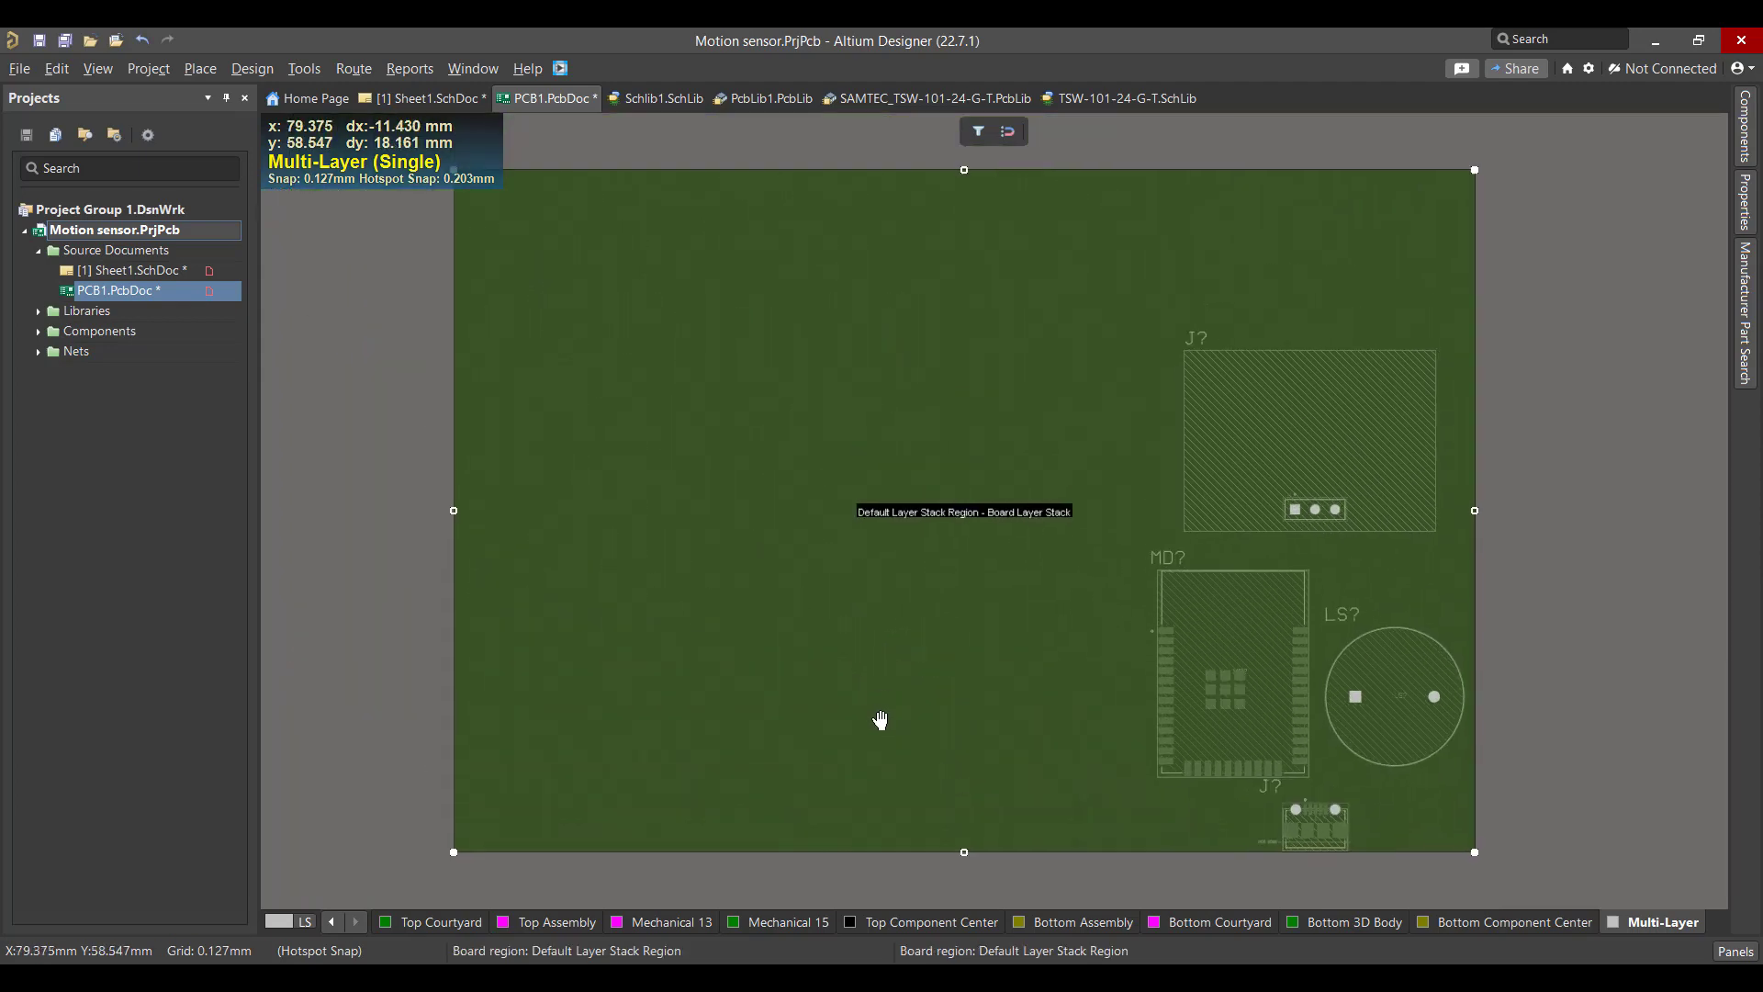
{"action": "left_click", "coordinate": [456, 514]}
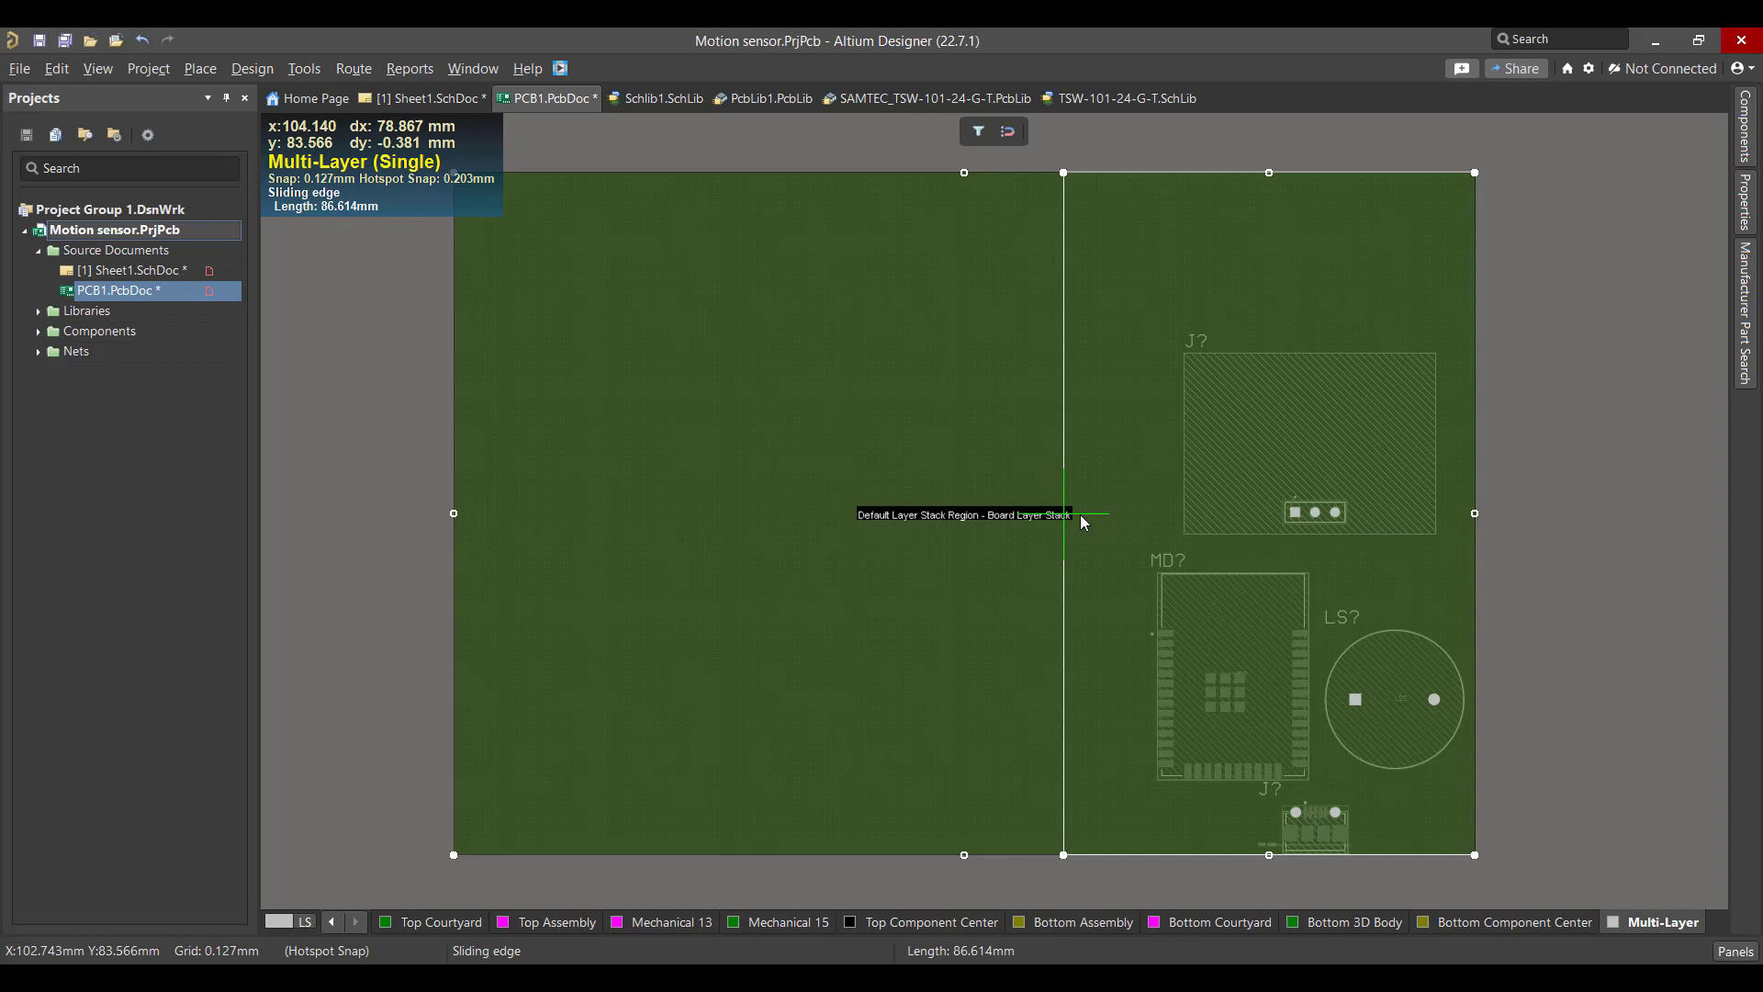
{"action": "left_click", "coordinate": [1140, 514]}
Lower the top board edge to just above J? and return to 2D Layout Mode.
{"action": "left_click", "coordinate": [1307, 172]}
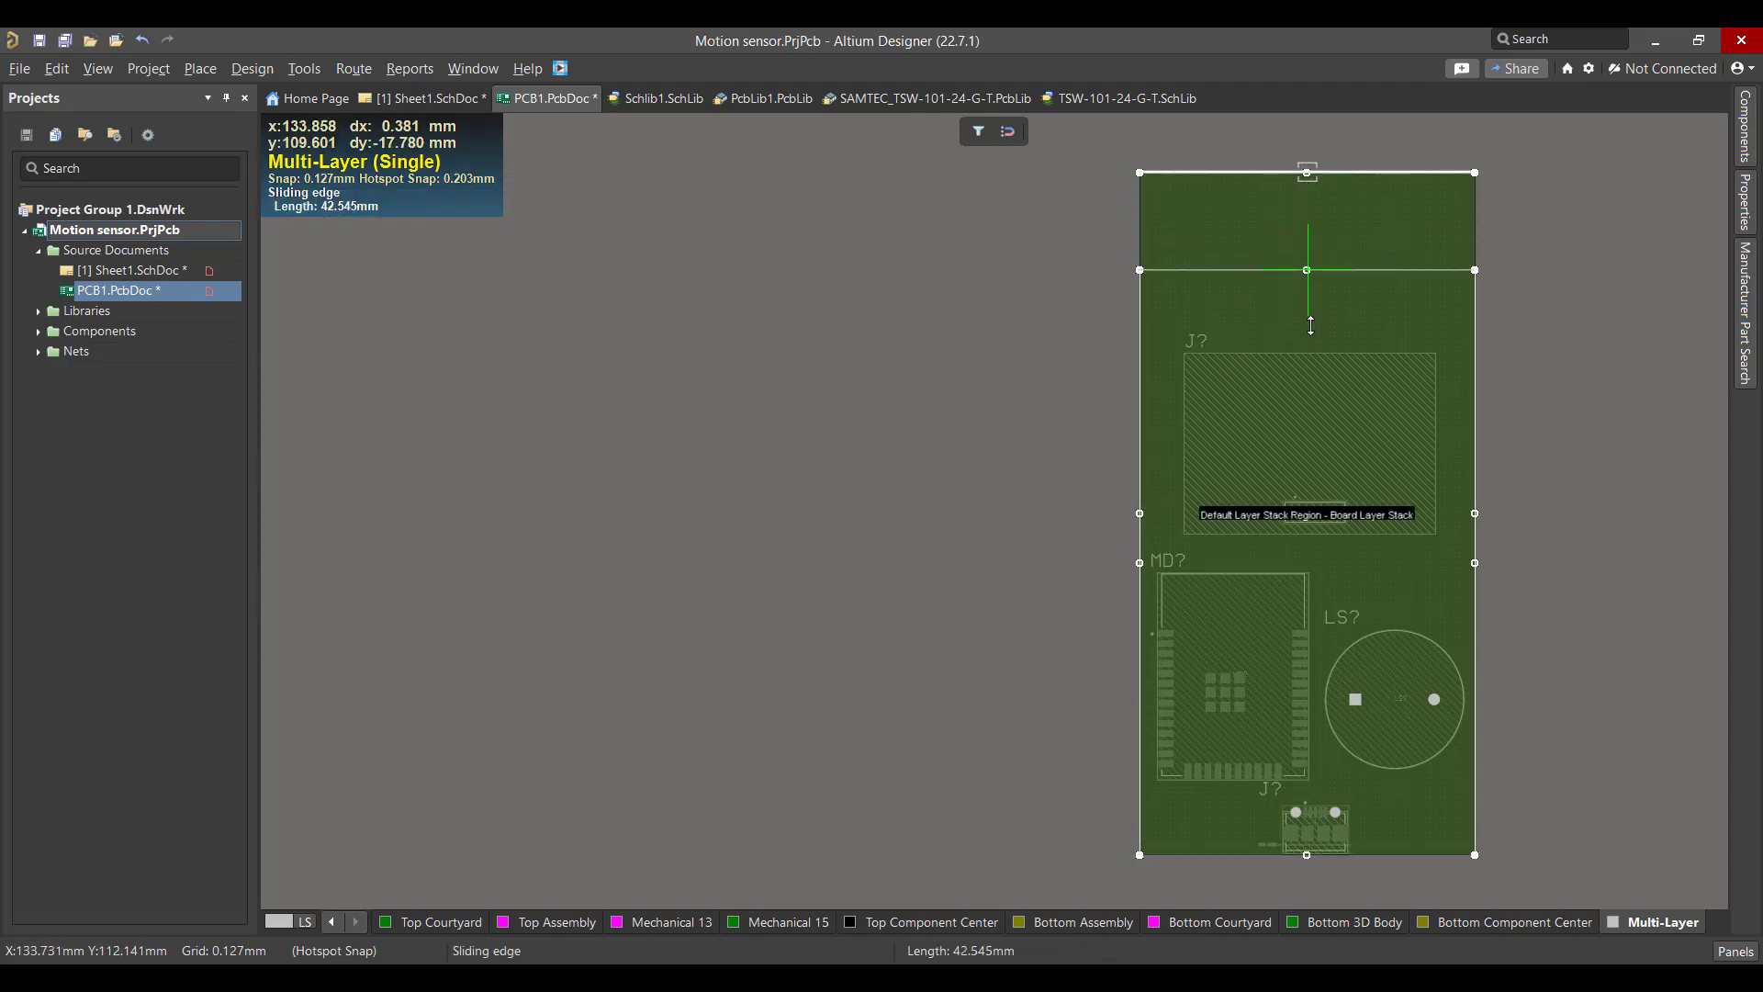
{"action": "left_click", "coordinate": [1312, 326]}
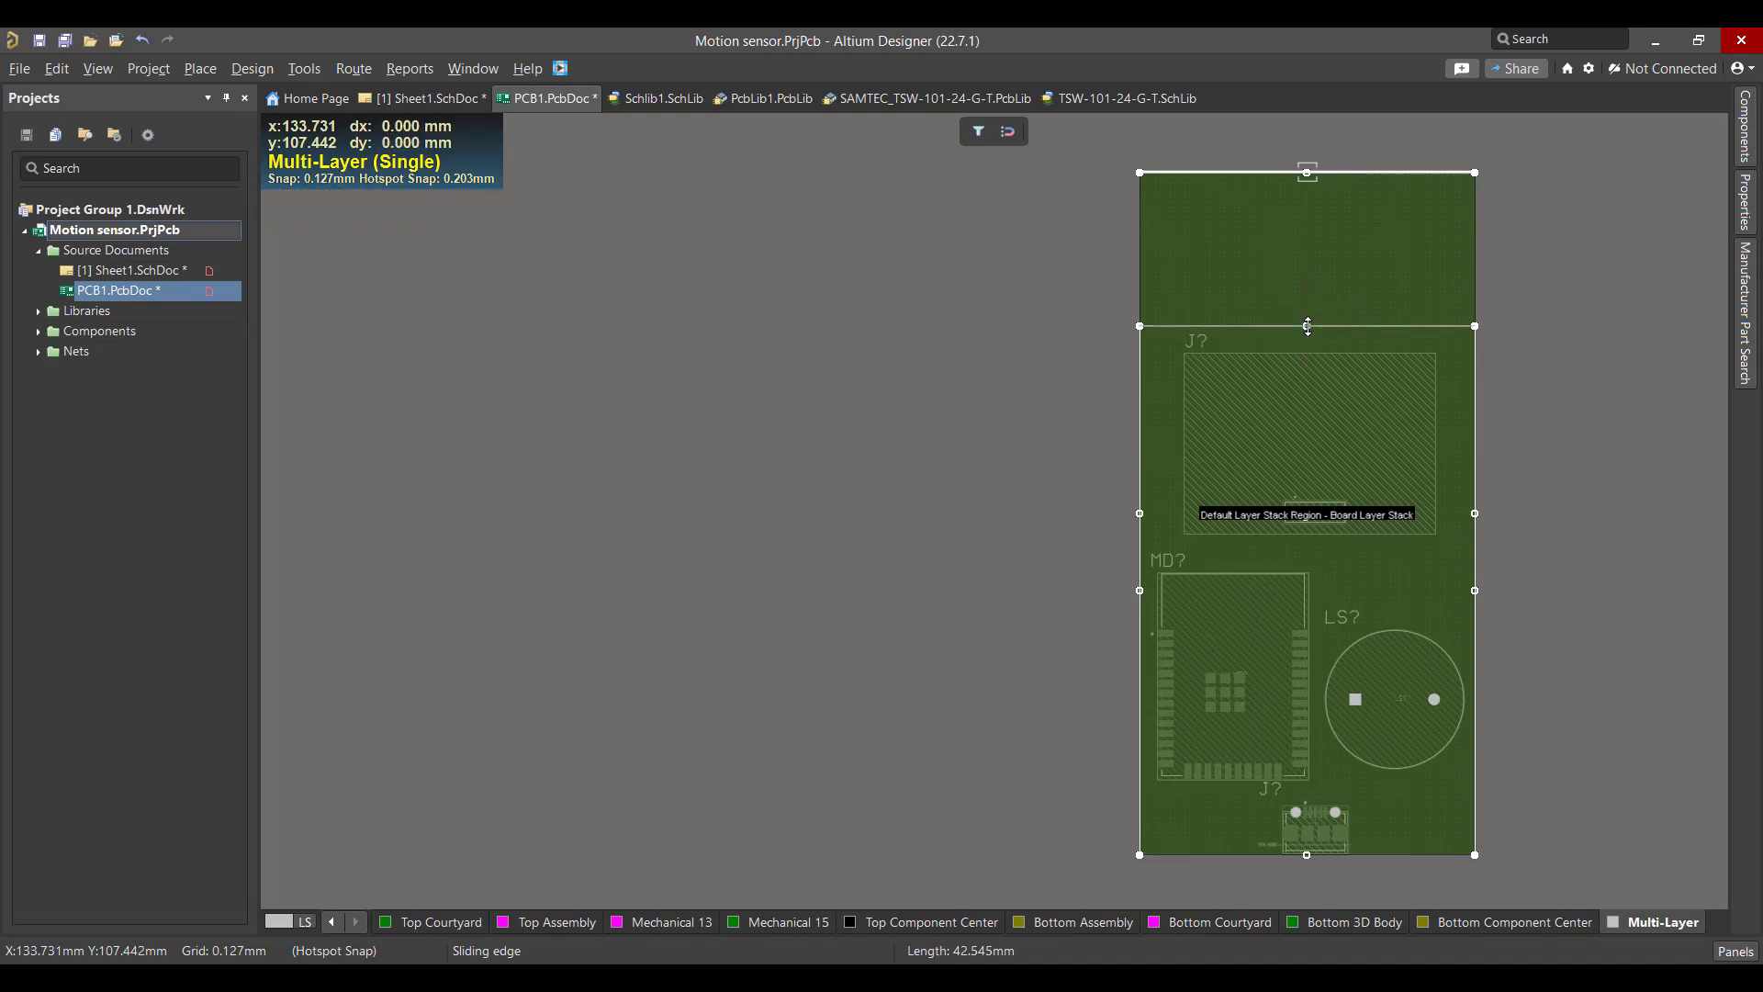
{"action": "scroll", "coordinate": [1187, 531], "scroll_direction": "up", "scroll_amount": 1}
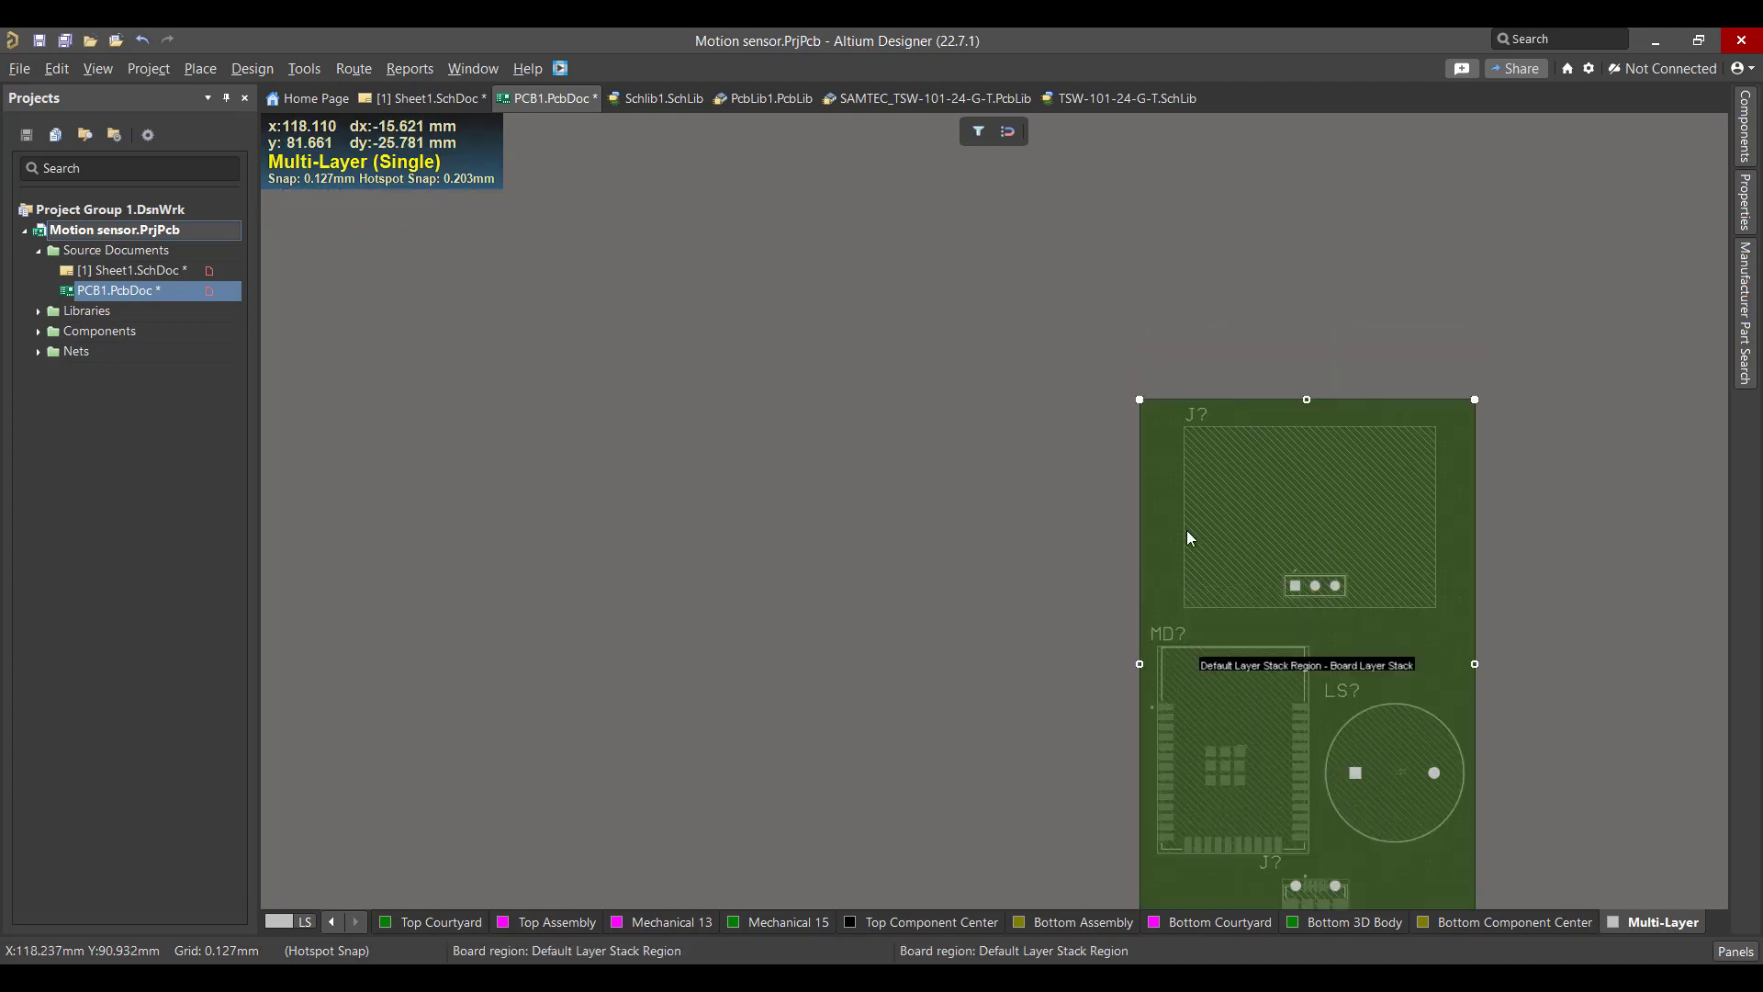
{"action": "scroll", "coordinate": [1186, 531], "scroll_direction": "down", "scroll_amount": 2}
{"action": "key", "text": "2"}
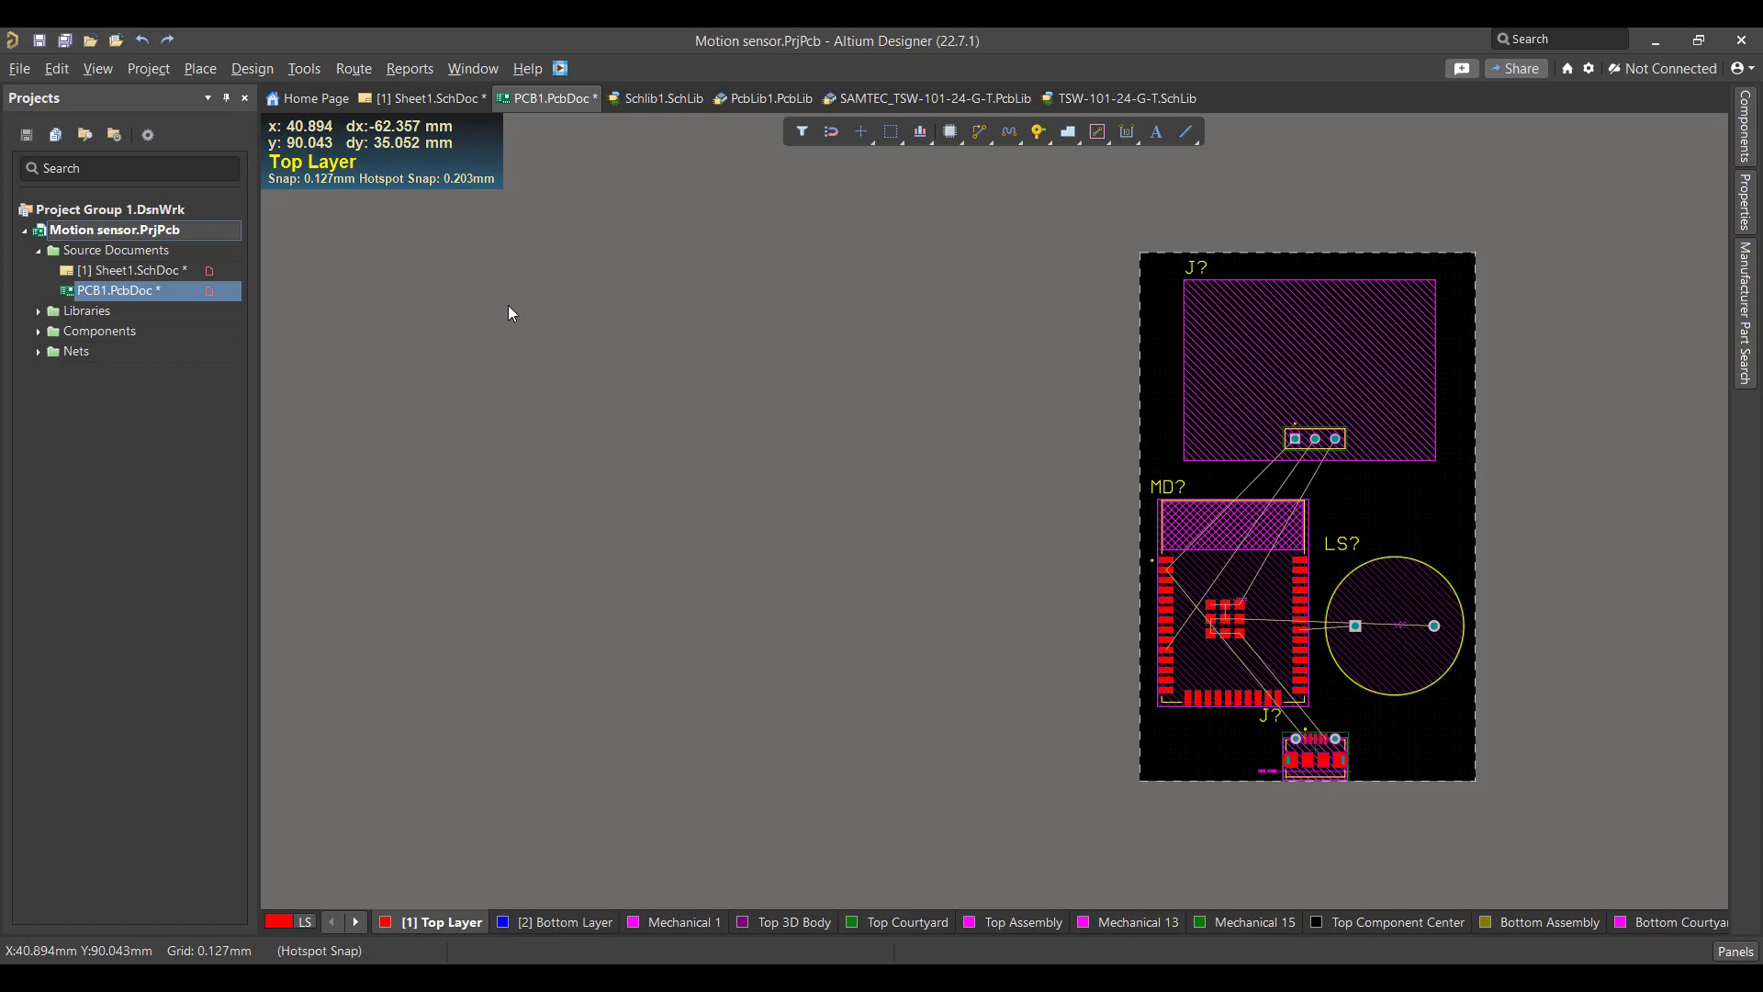
Auto-route all connections with the Default 2 Layer Board strategy and close the Messages panel.
{"action": "left_click", "coordinate": [348, 70]}
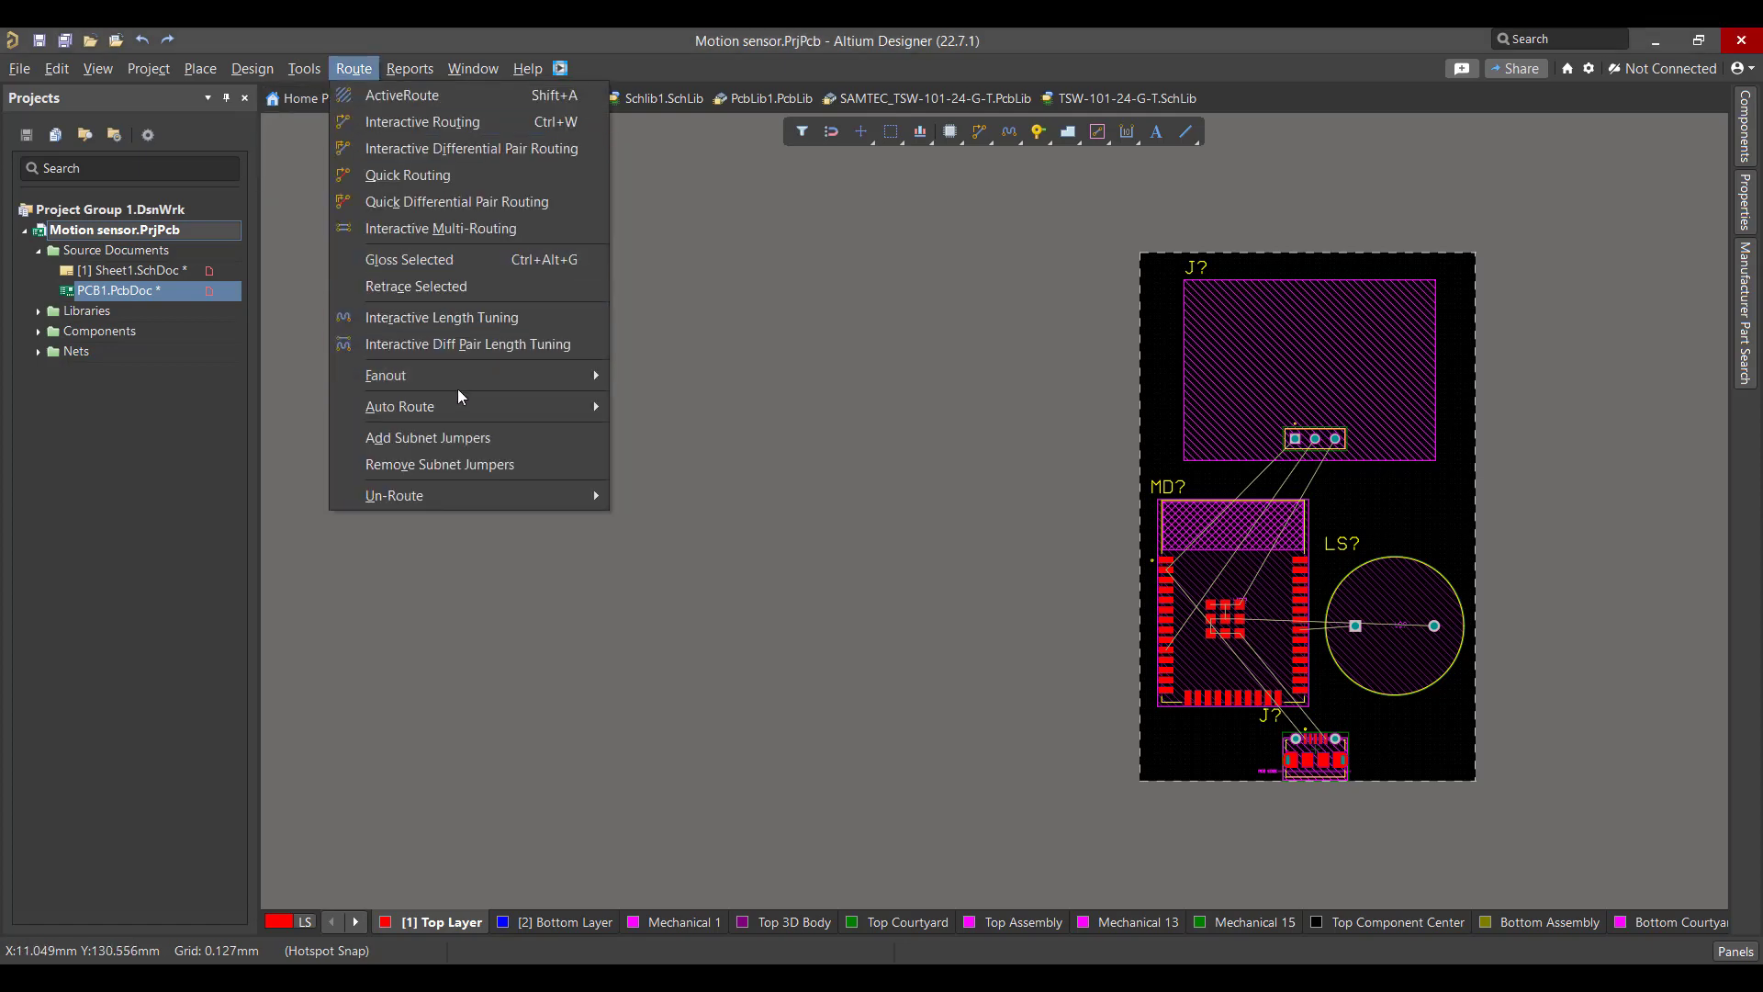
{"action": "left_click", "coordinate": [670, 404]}
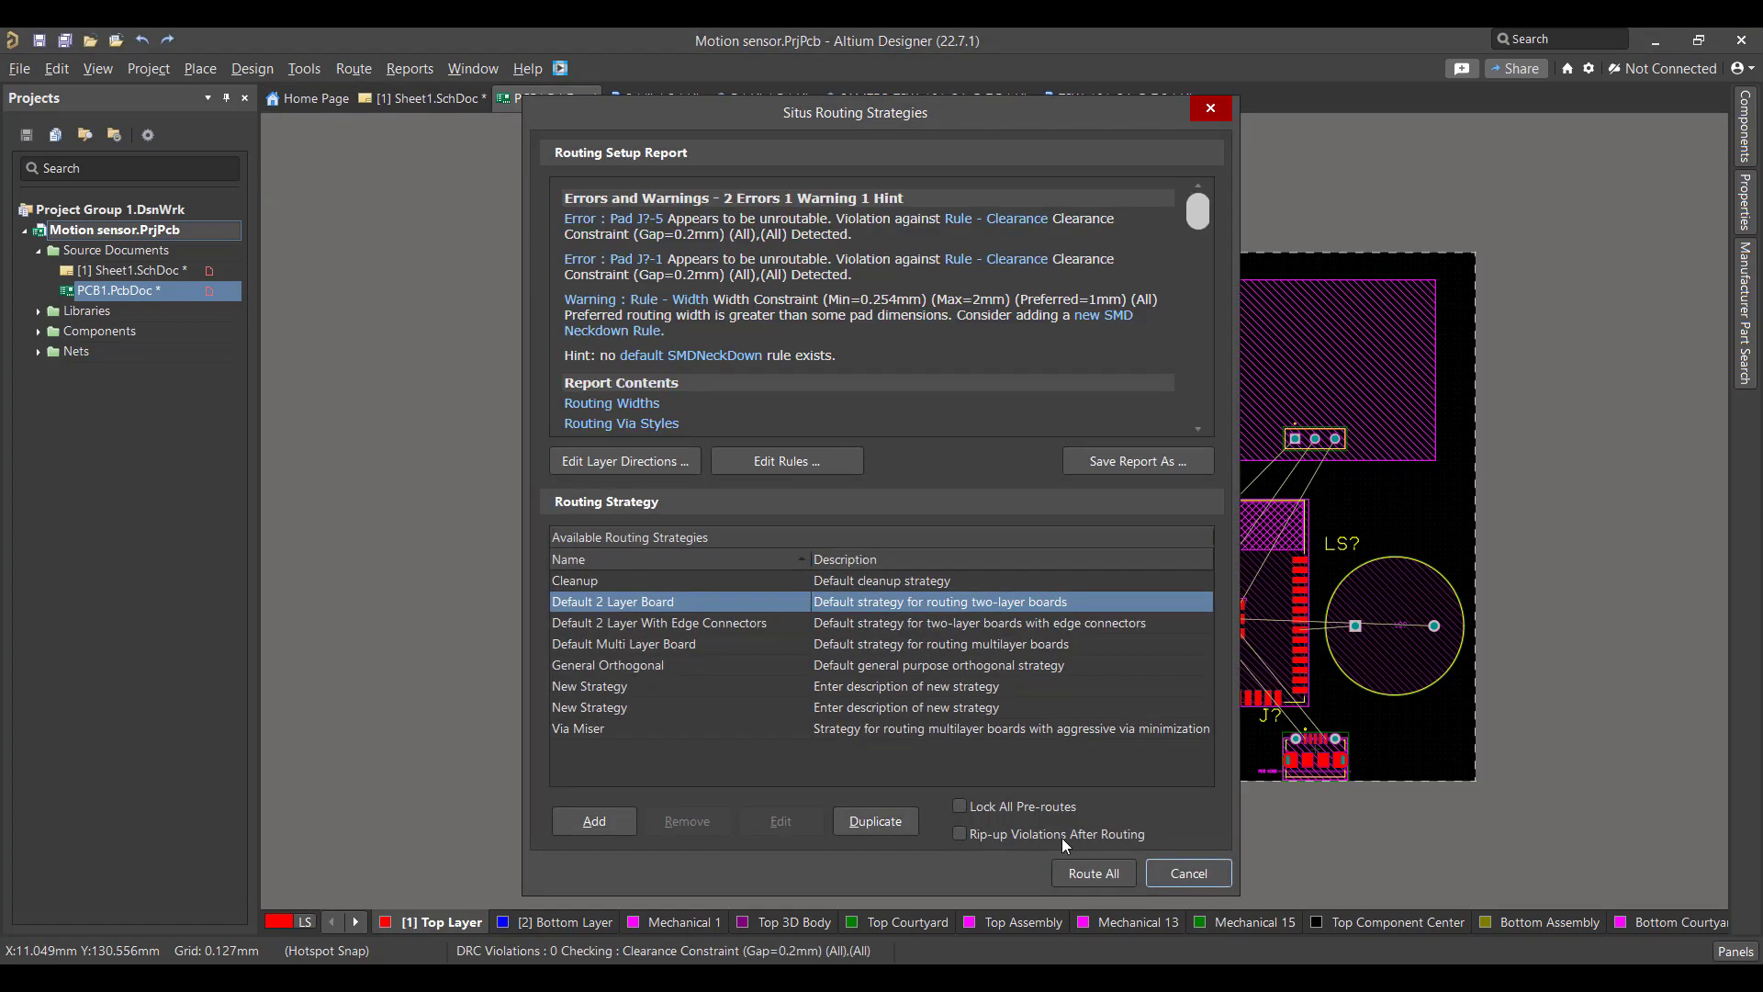
{"action": "left_click", "coordinate": [1090, 874]}
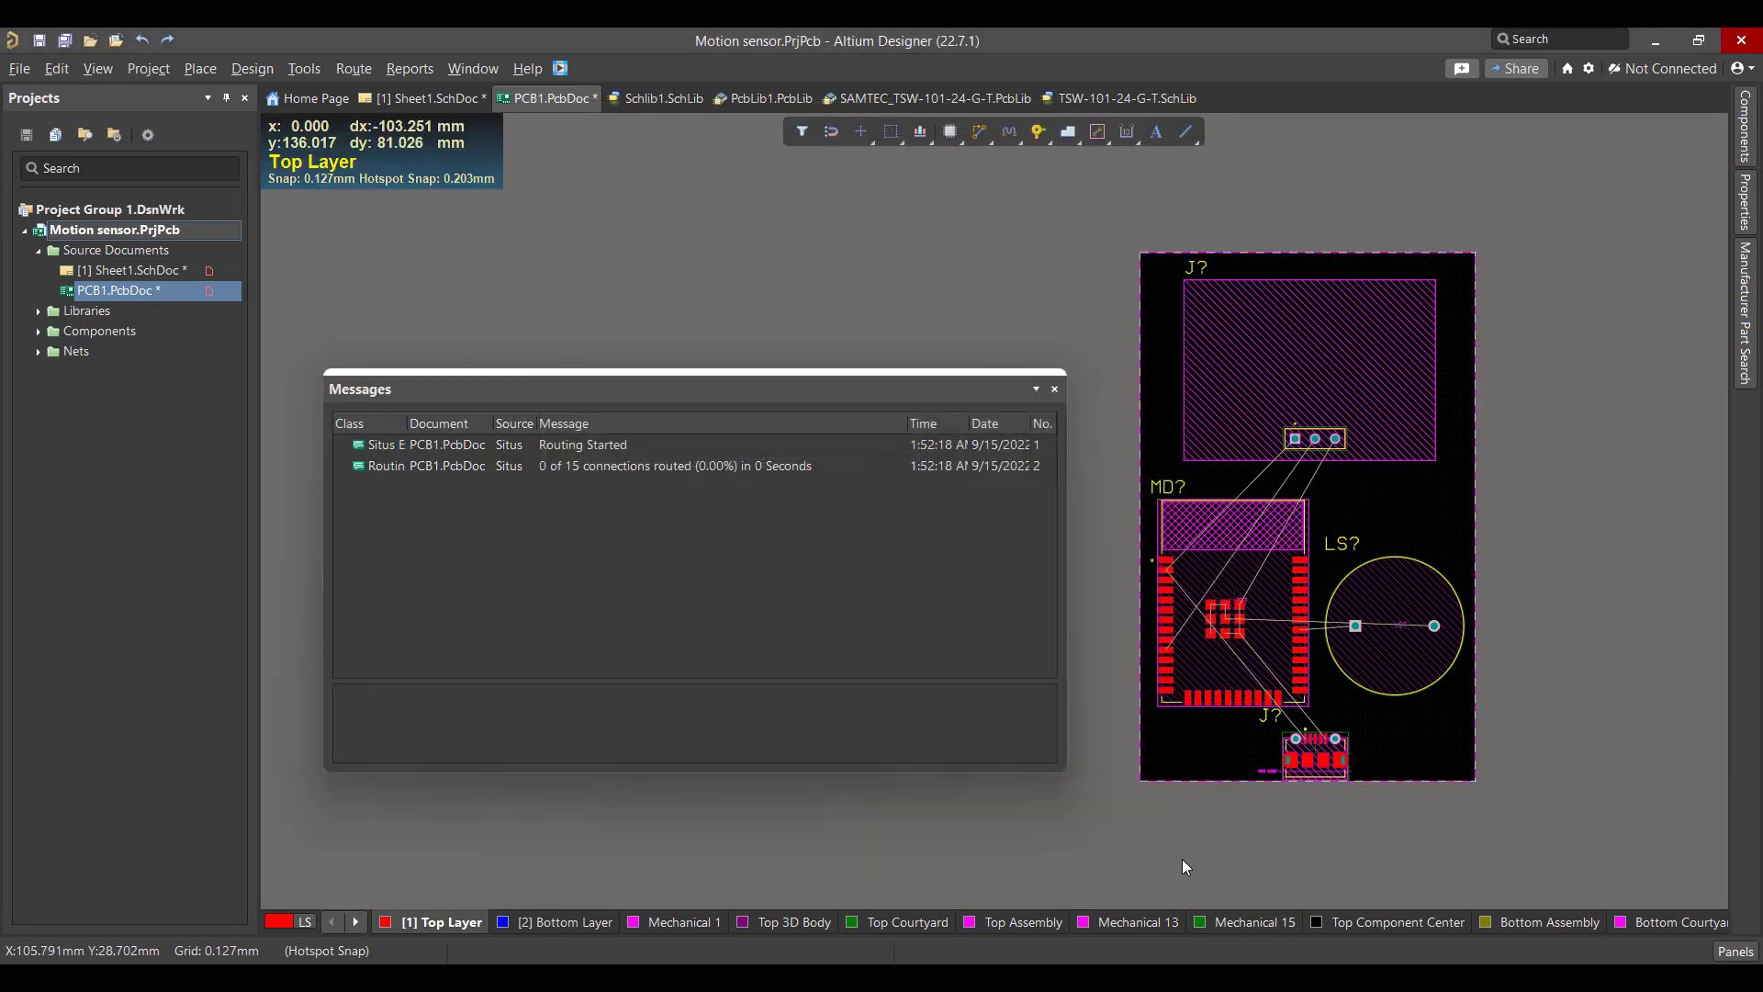
{"action": "left_click", "coordinate": [1055, 389]}
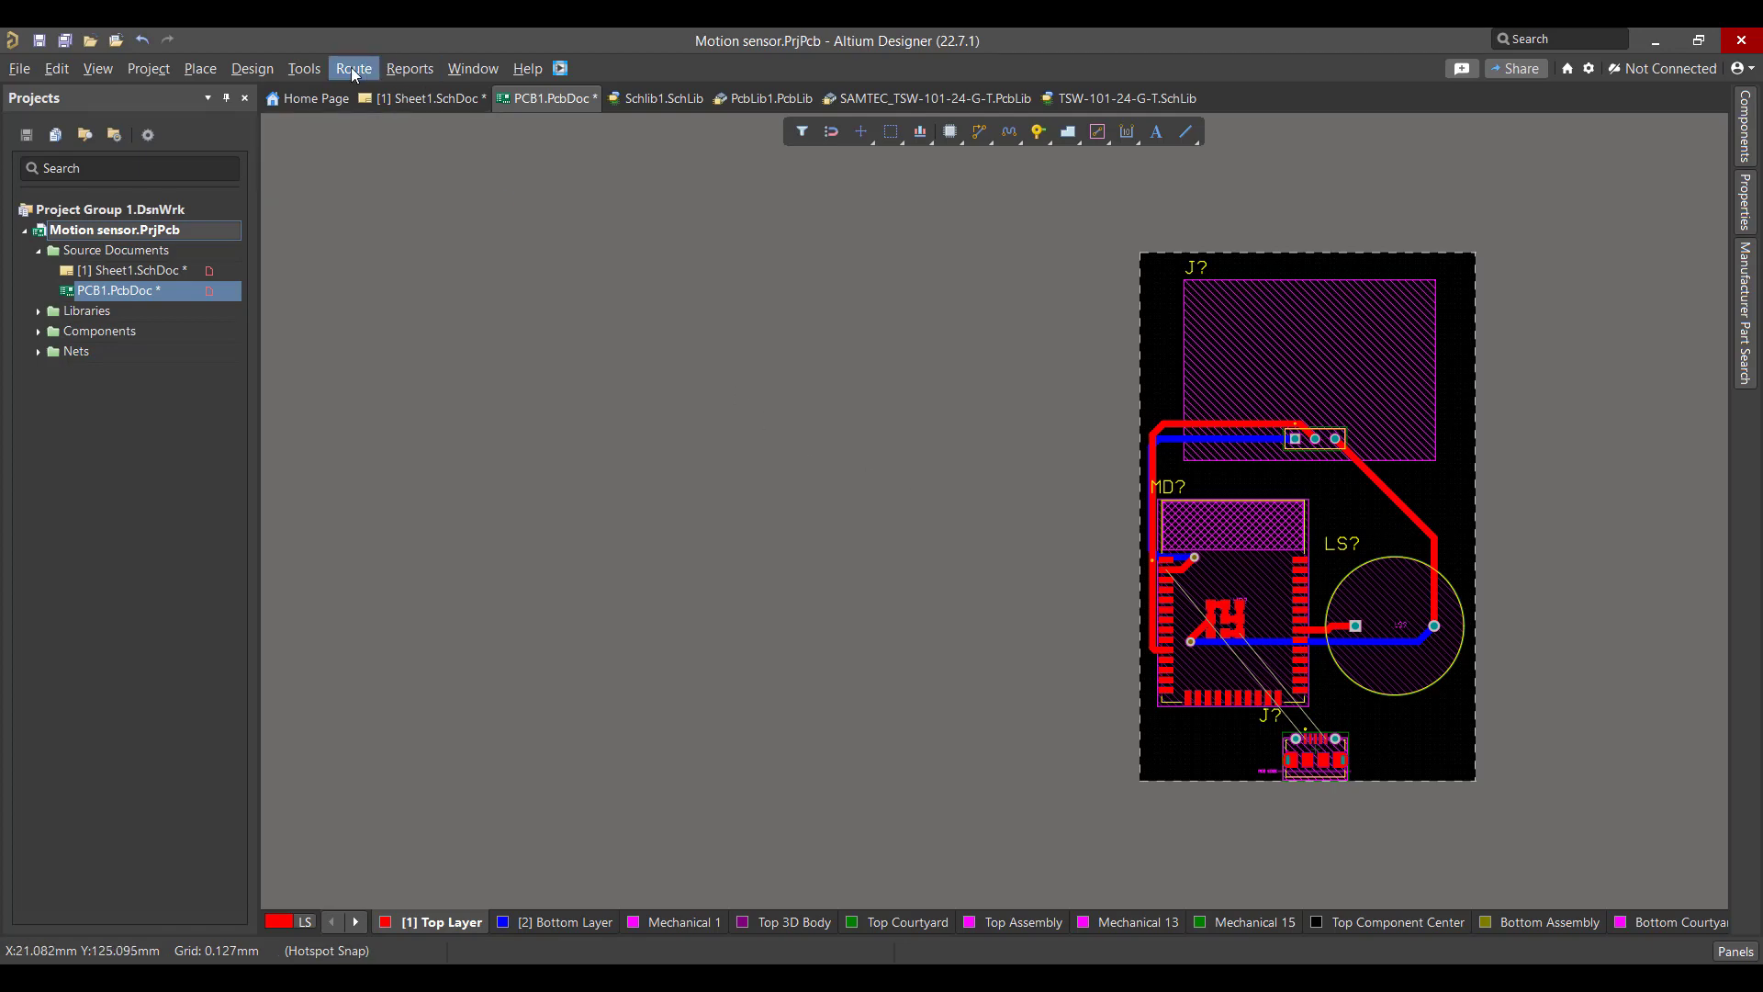
In the Polygon Manager, create a new pour from the board outline on net GND.
{"action": "left_click", "coordinate": [304, 69]}
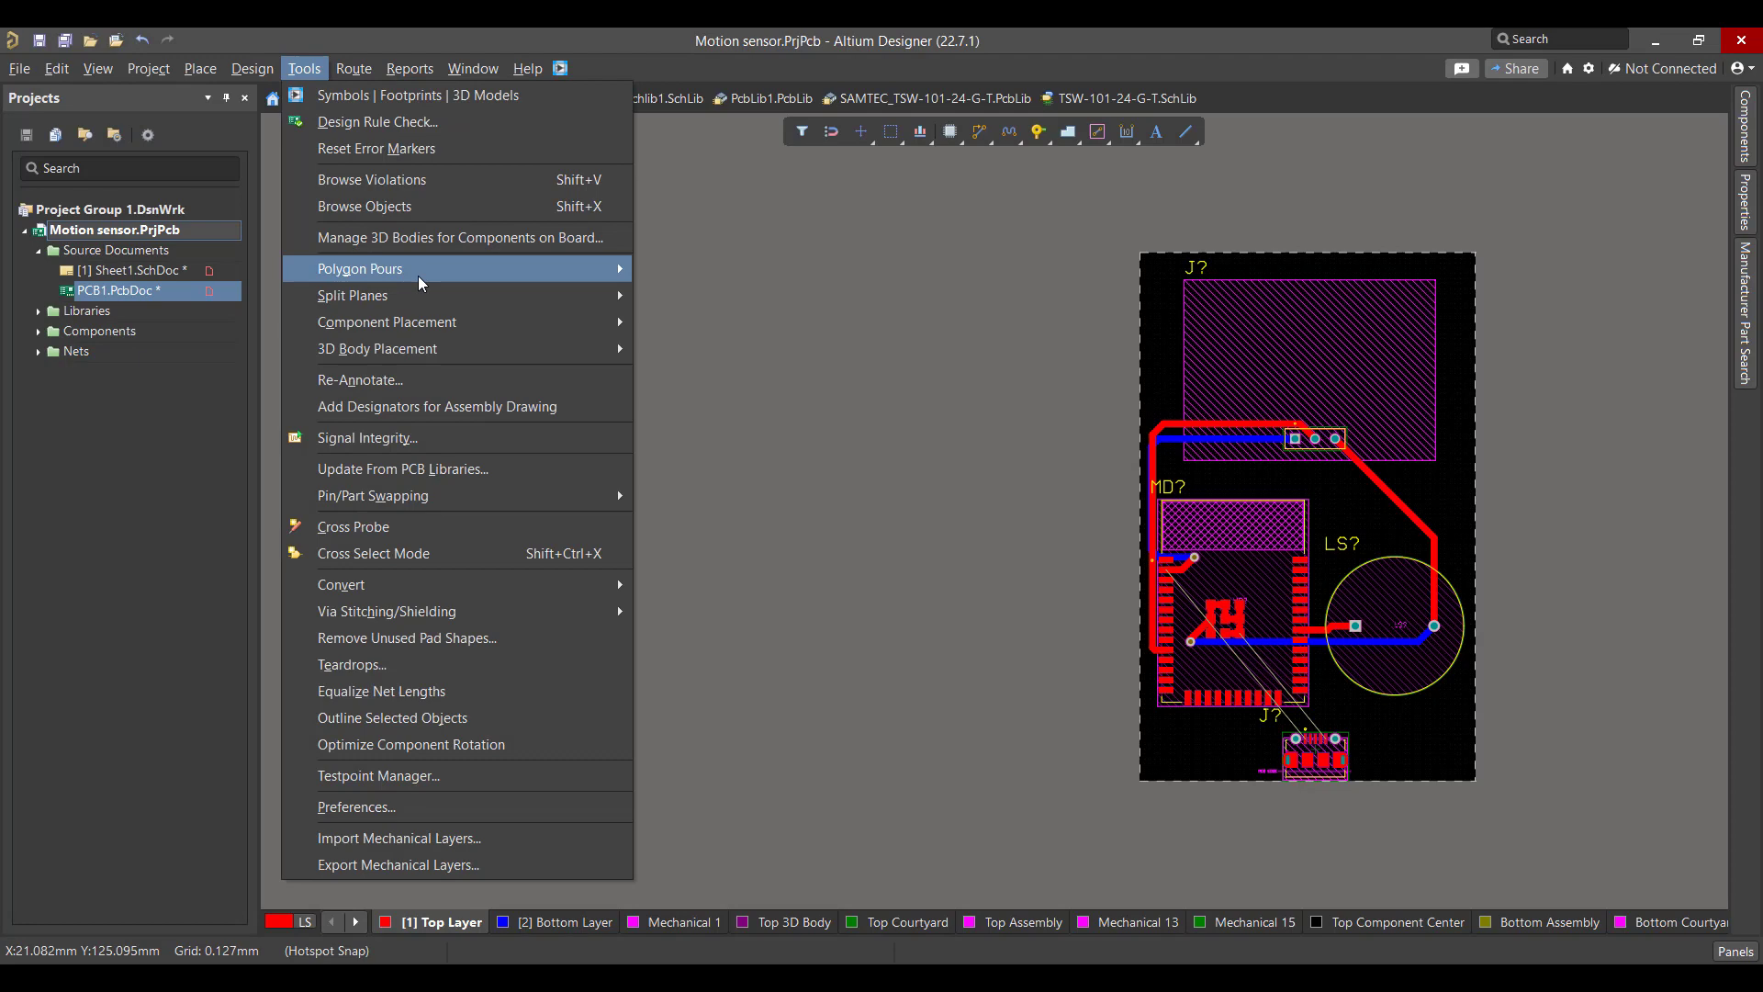
{"action": "mouse_move", "coordinate": [522, 276]}
{"action": "left_click", "coordinate": [684, 270]}
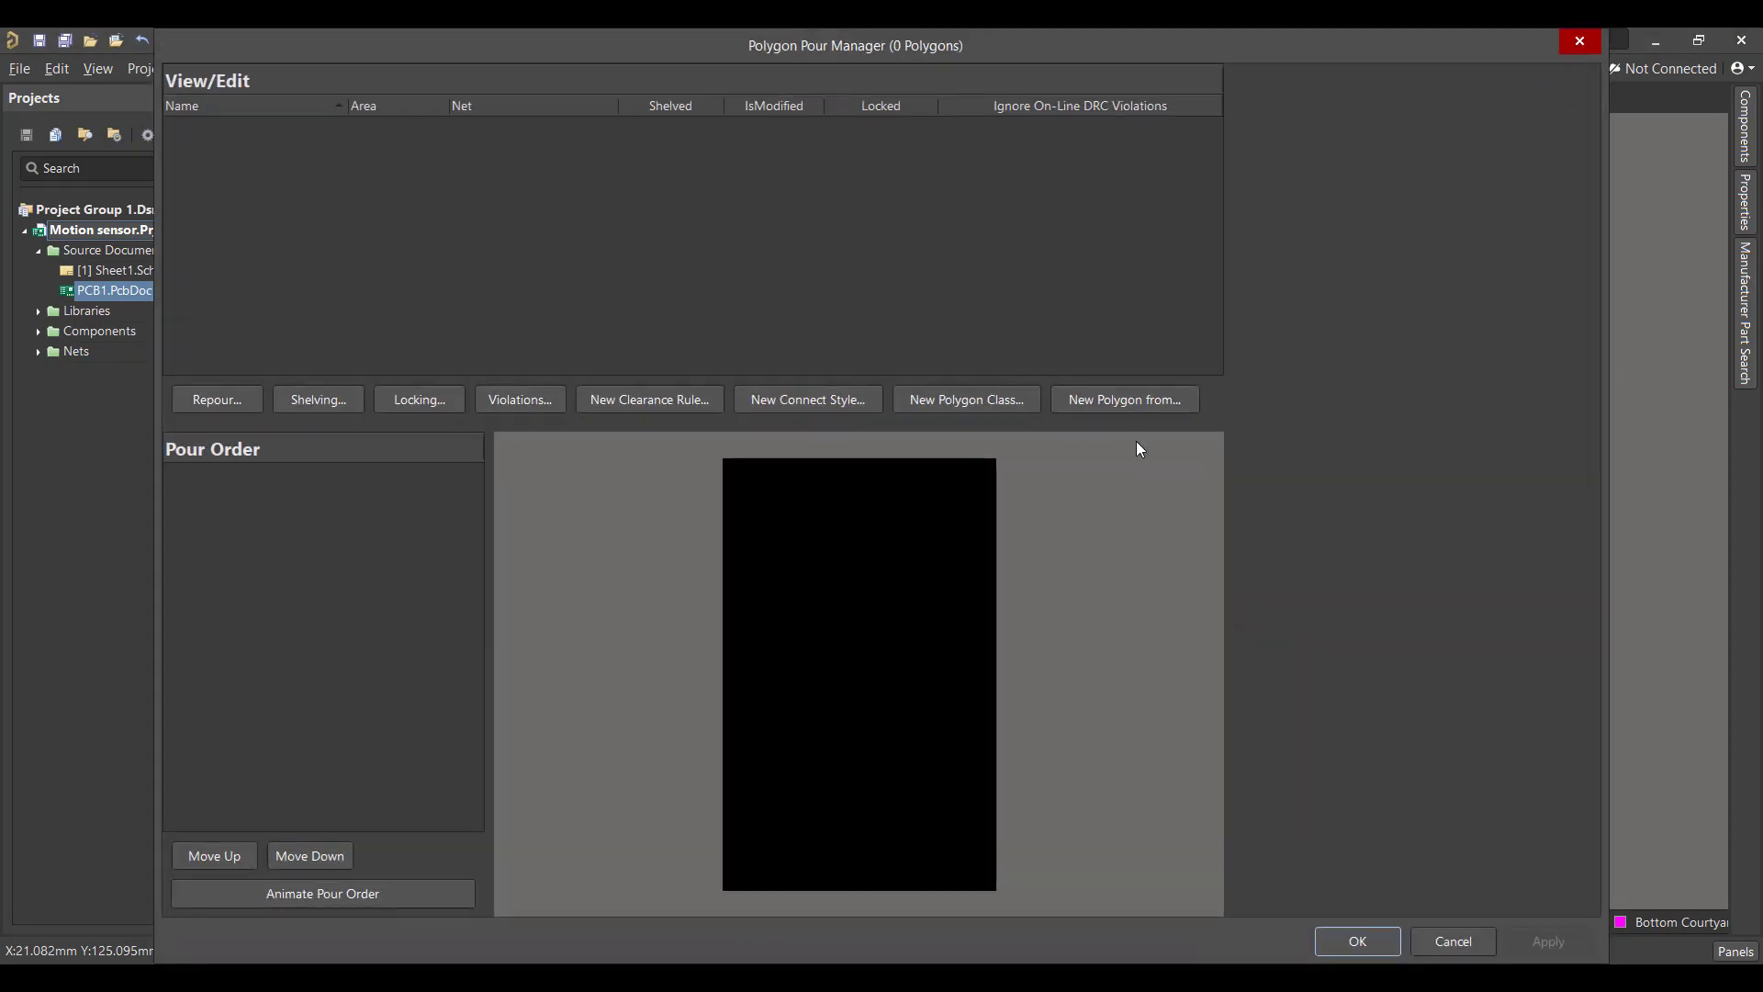
{"action": "left_click", "coordinate": [1131, 404]}
{"action": "left_click", "coordinate": [1188, 443]}
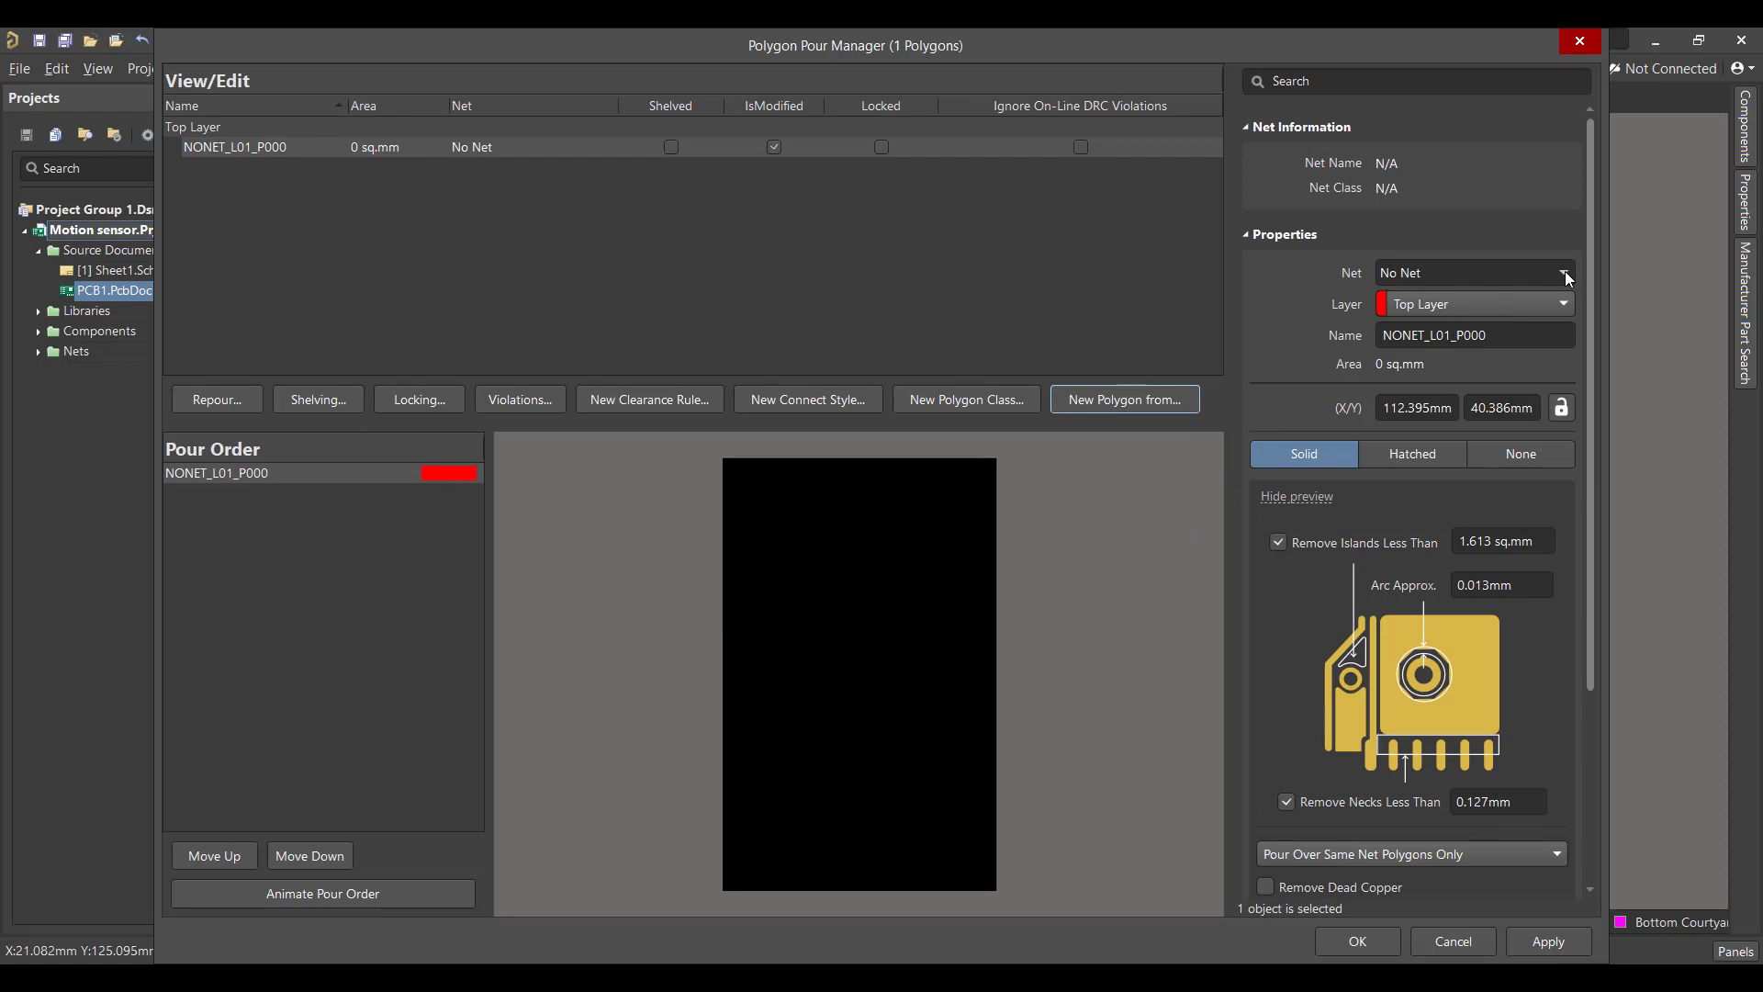
{"action": "left_click", "coordinate": [1565, 272]}
{"action": "left_click", "coordinate": [1529, 316]}
Set the pour to Pour Over All Same Net Objects, apply and repour, and accept.
{"action": "scroll", "coordinate": [1573, 377], "scroll_direction": "down", "scroll_amount": 2}
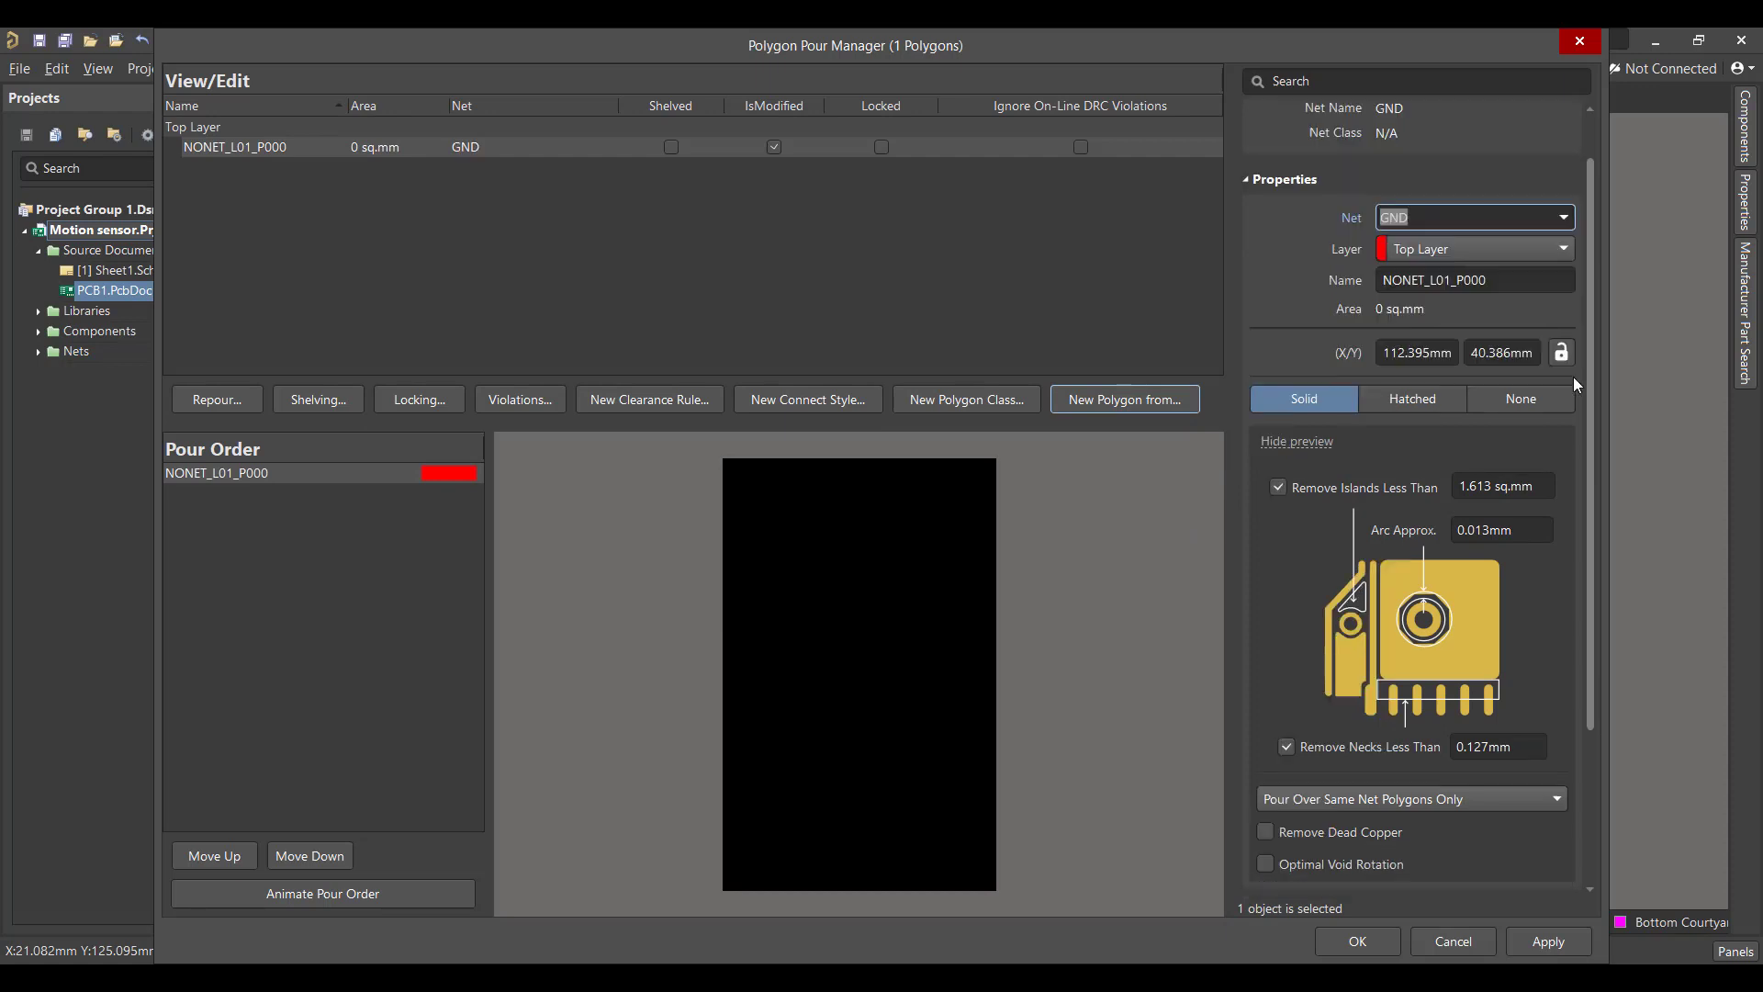
{"action": "scroll", "coordinate": [1574, 377], "scroll_direction": "down", "scroll_amount": 3}
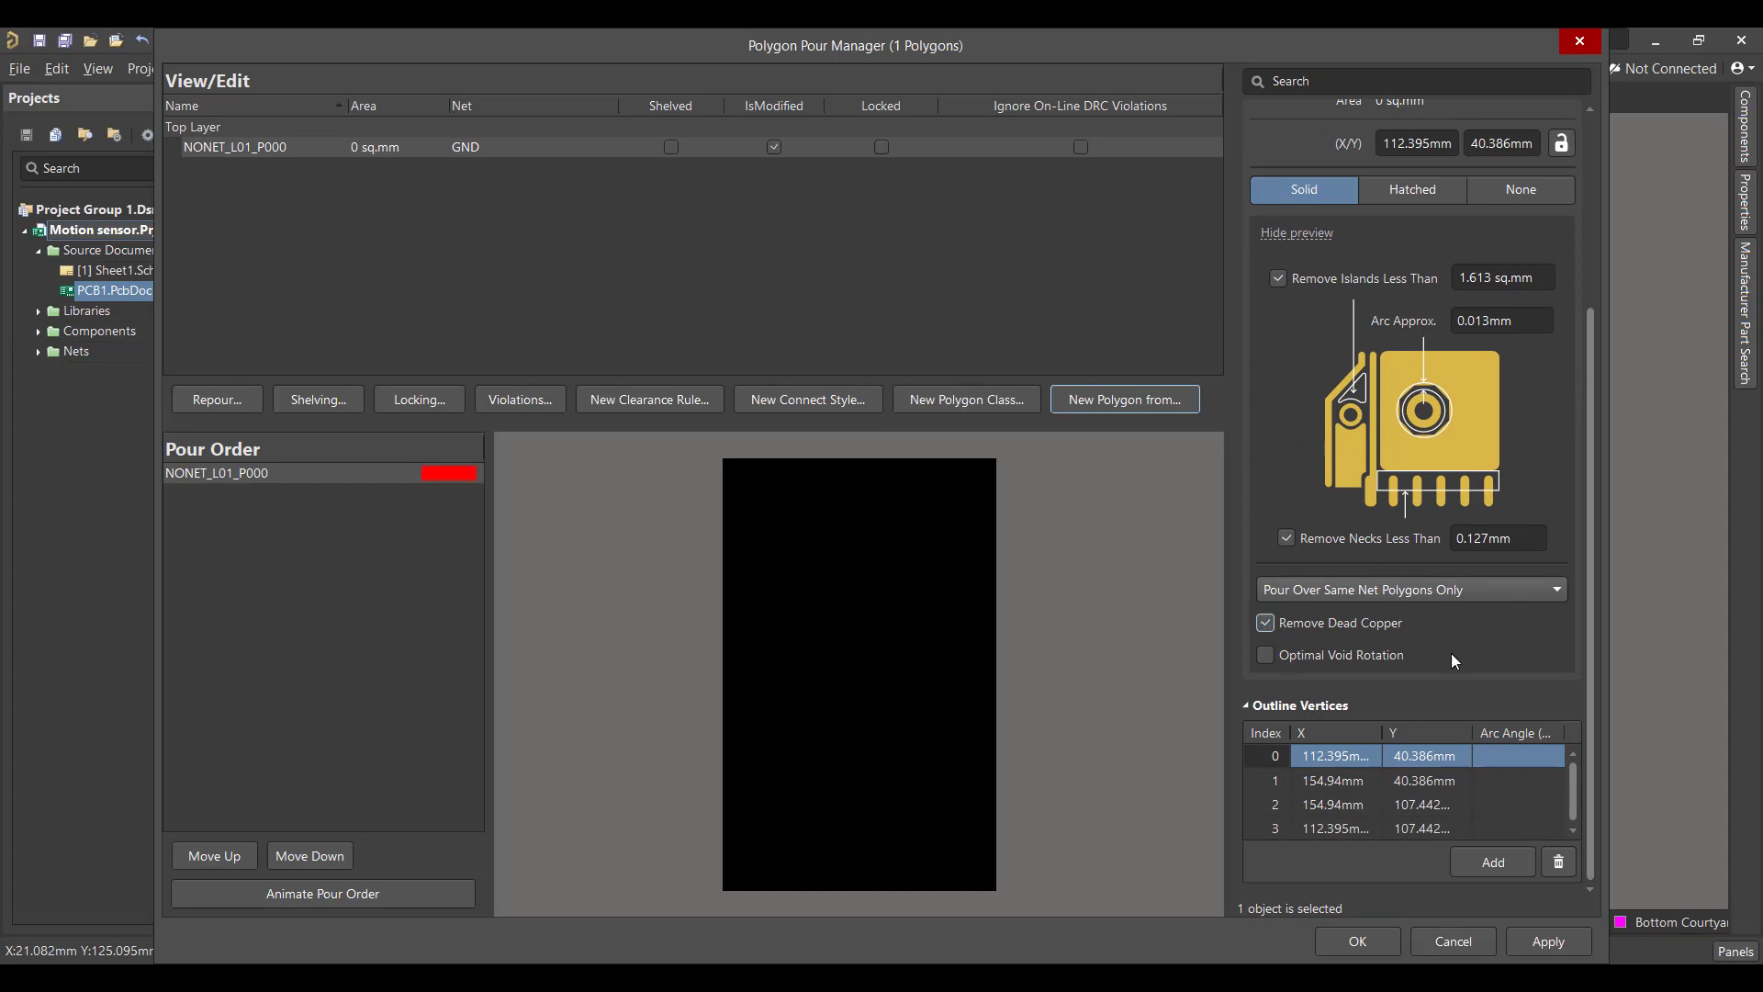
{"action": "left_click", "coordinate": [1502, 593]}
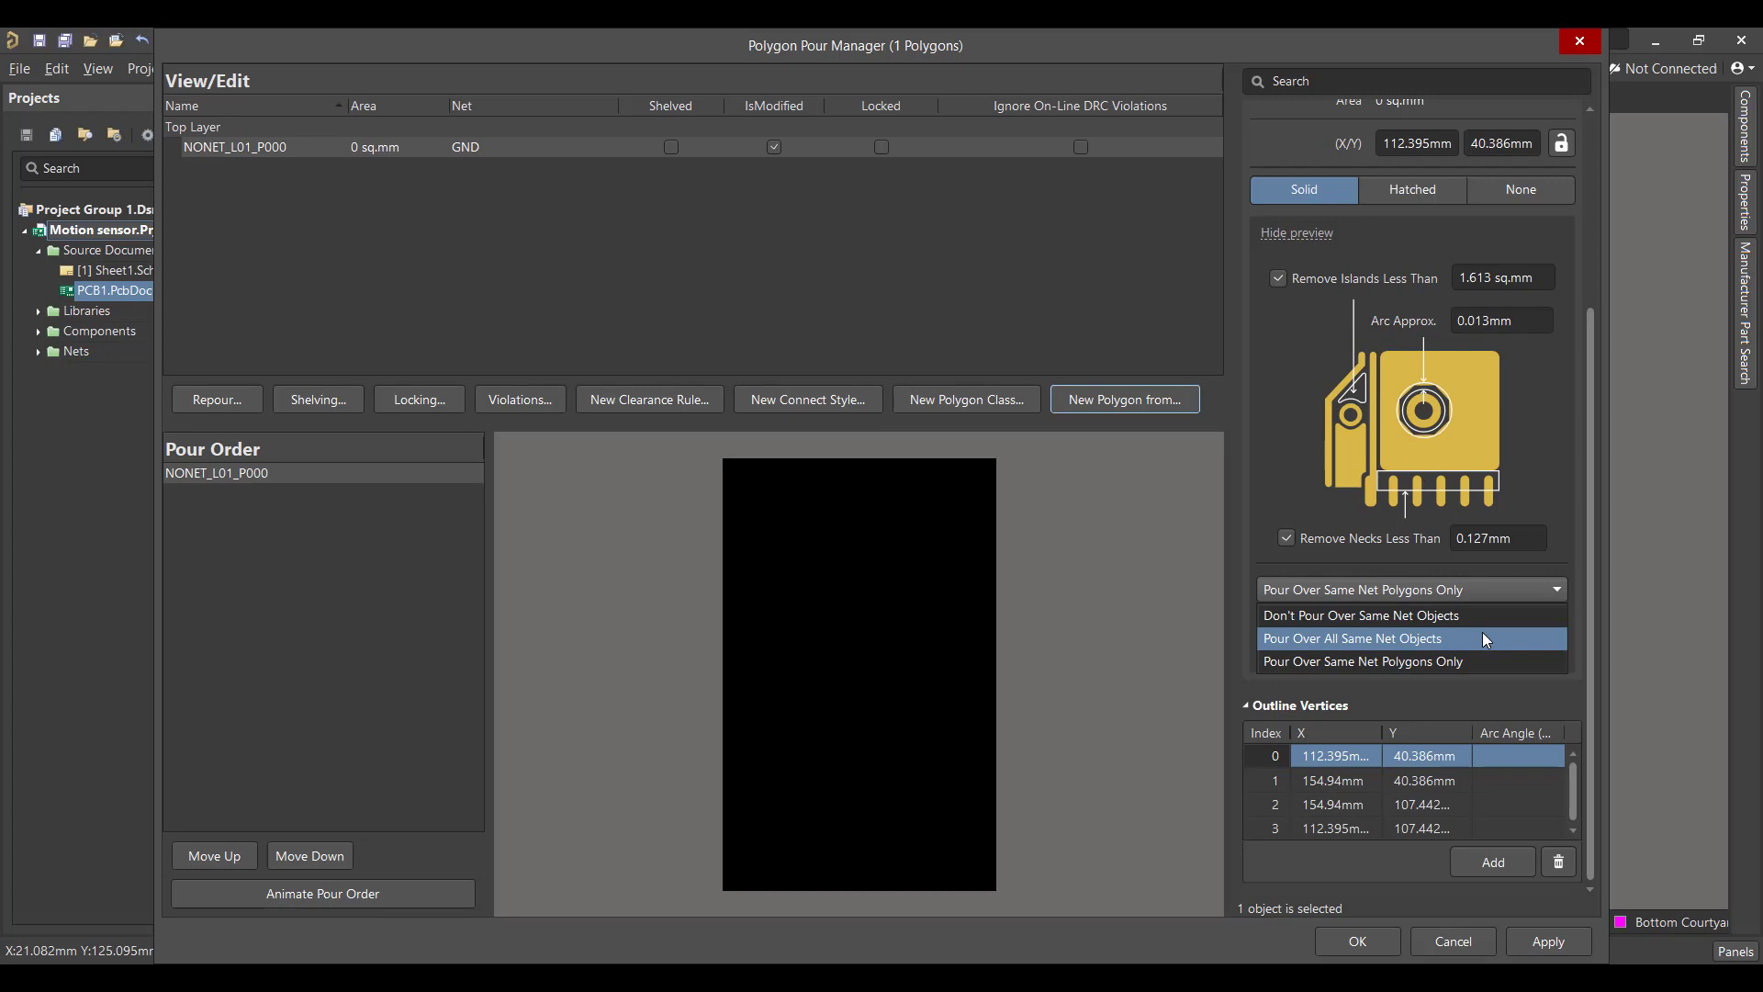
{"action": "left_click", "coordinate": [1482, 634]}
{"action": "left_click", "coordinate": [1568, 950]}
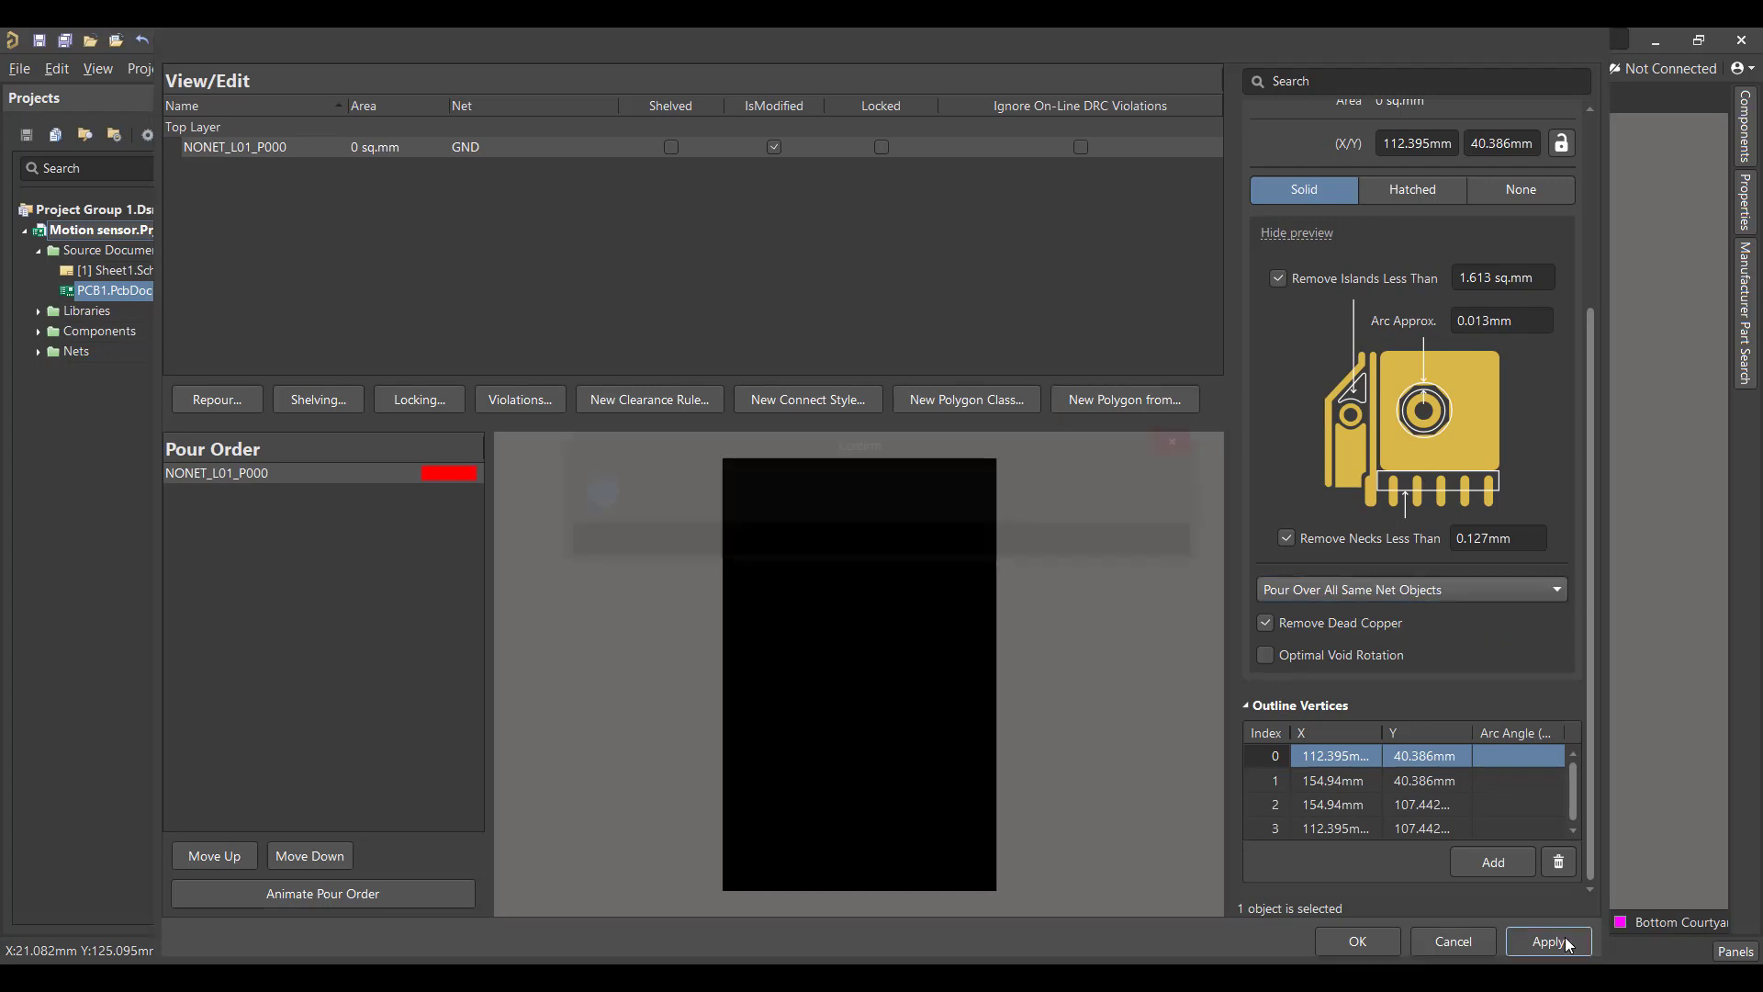
{"action": "left_click", "coordinate": [1090, 546]}
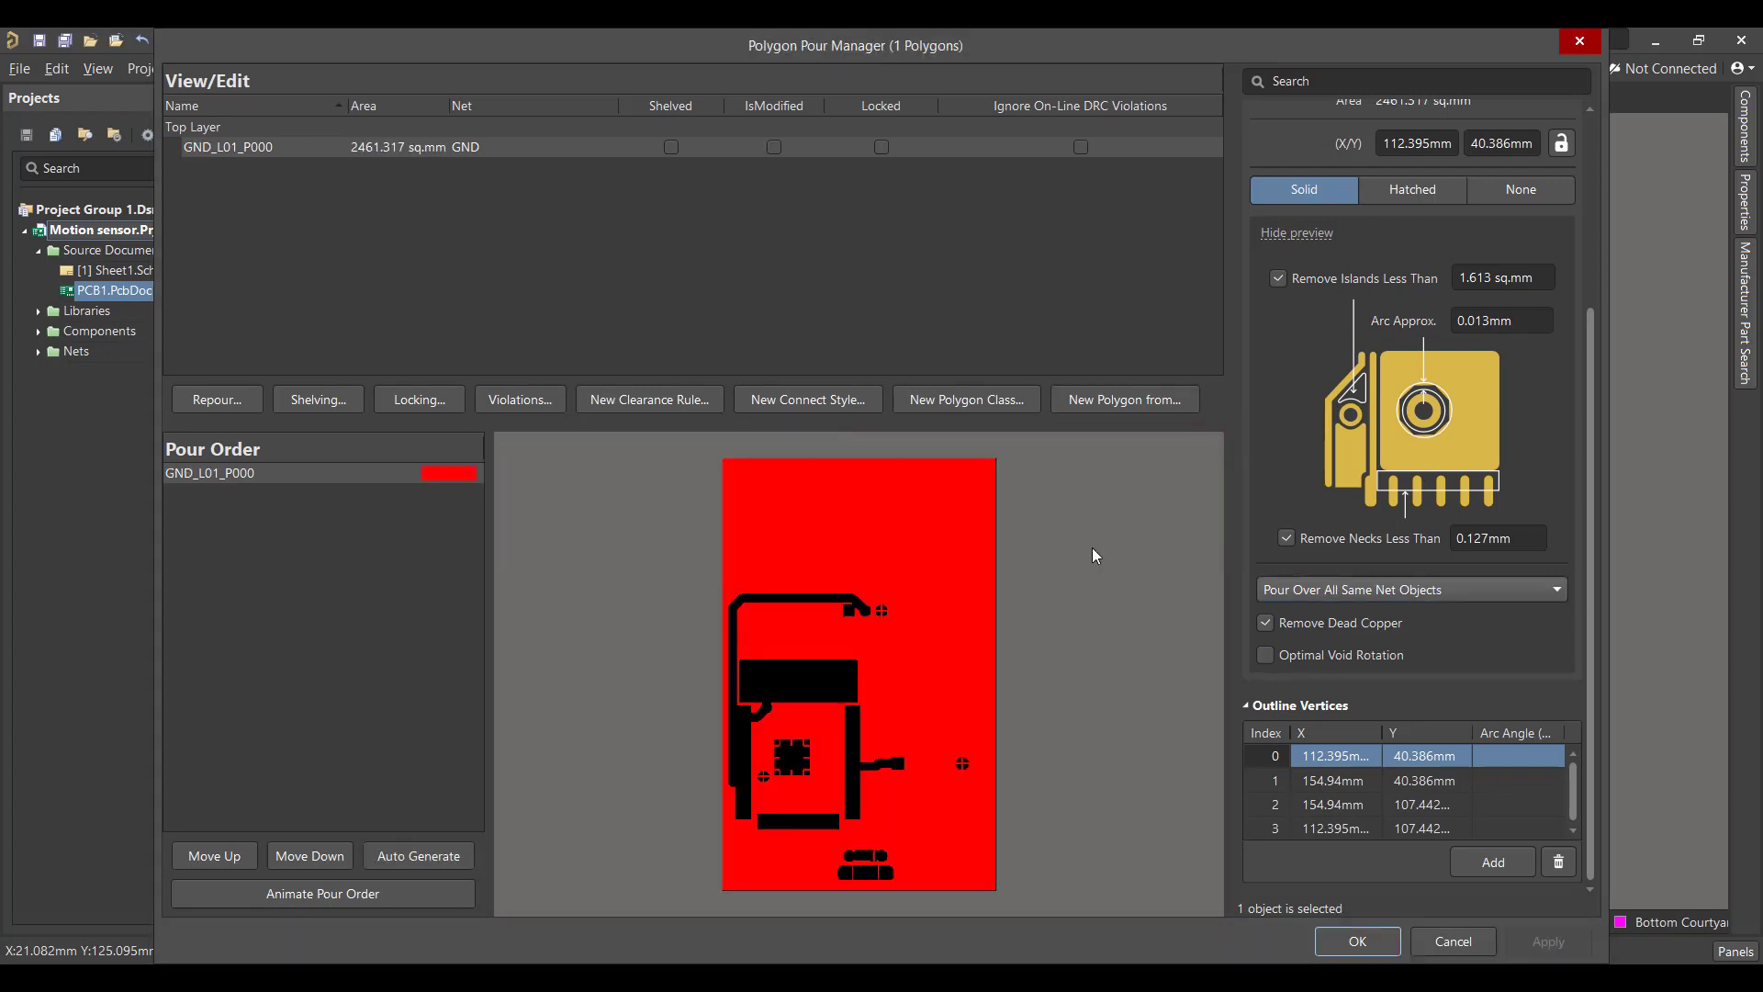
{"action": "left_click", "coordinate": [1359, 941]}
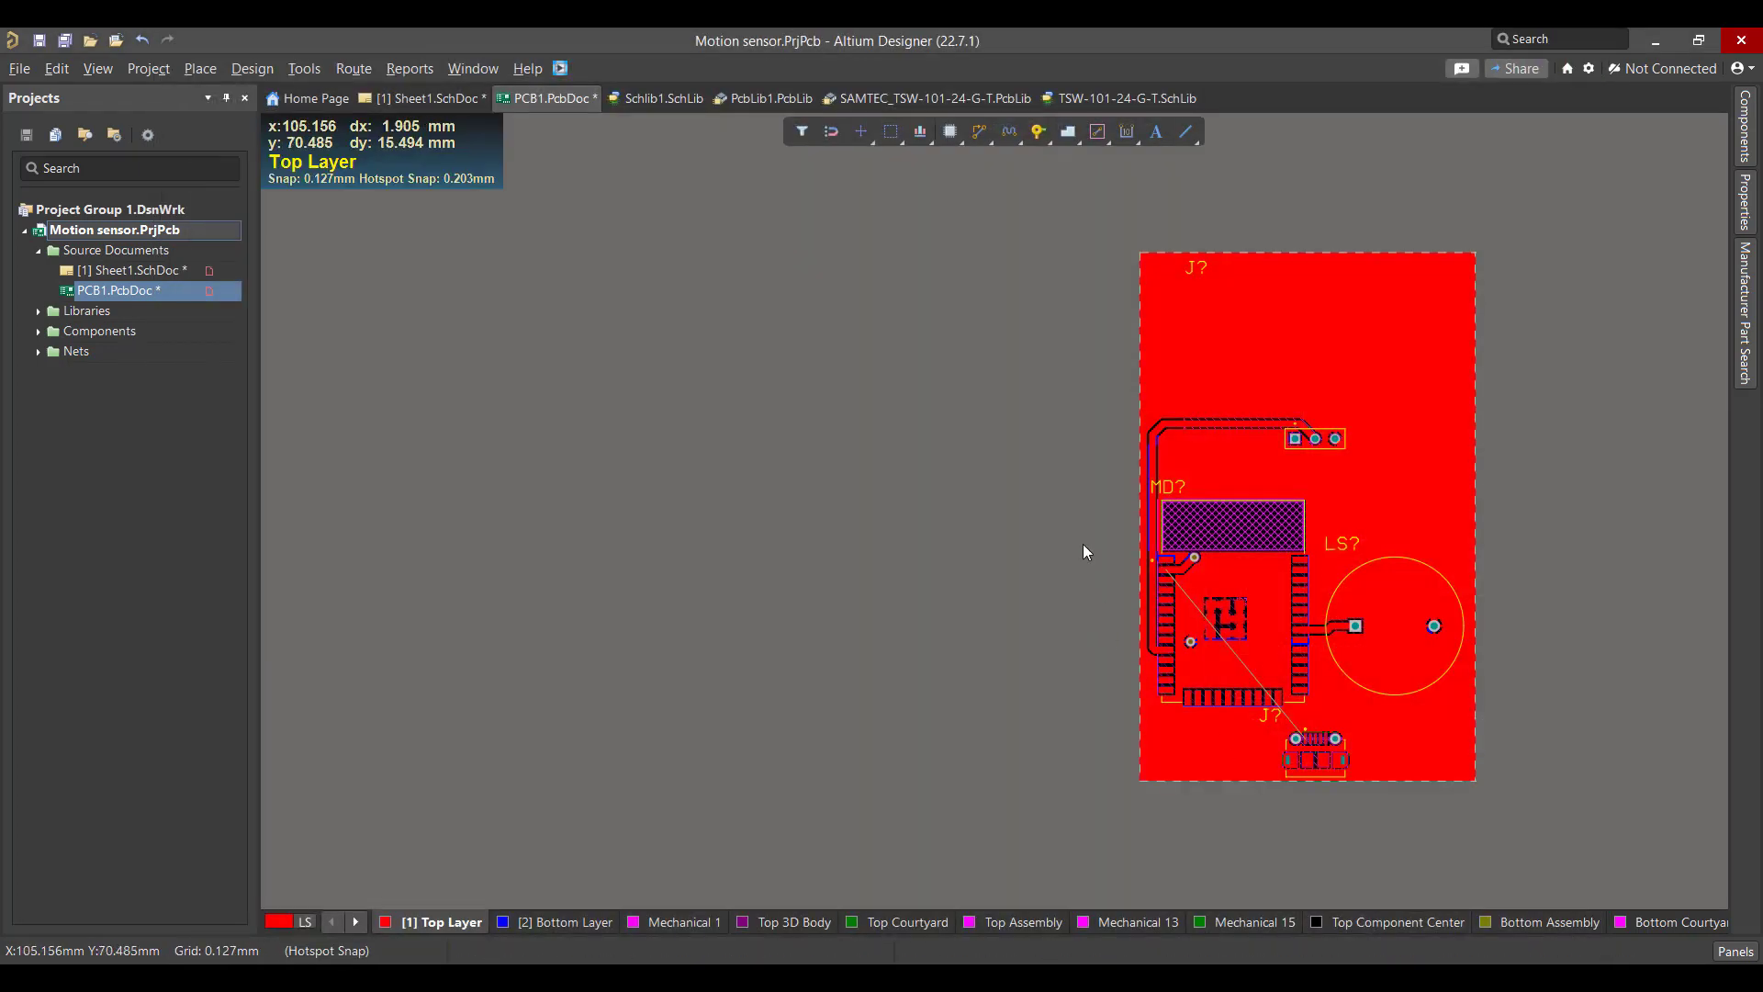
{"action": "left_click", "coordinate": [353, 68]}
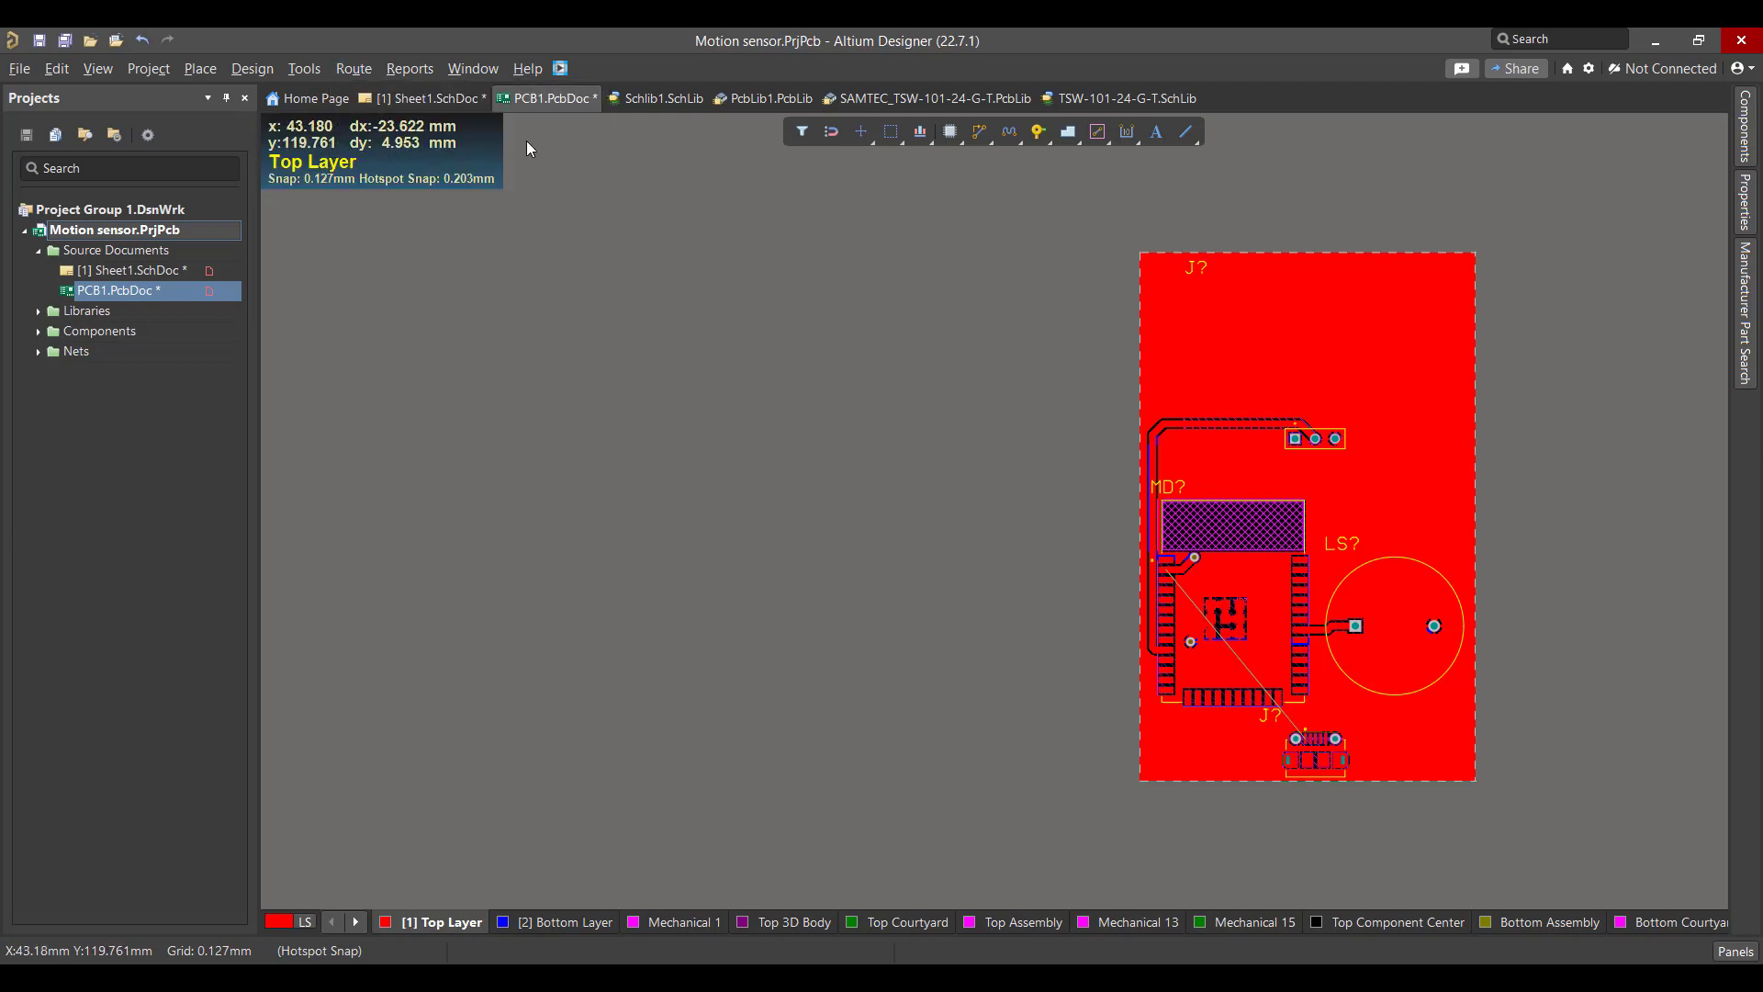
In the Polygon Manager, create another board-outline pour on the Bottom Layer.
{"action": "left_click", "coordinate": [304, 68]}
{"action": "mouse_move", "coordinate": [423, 268]}
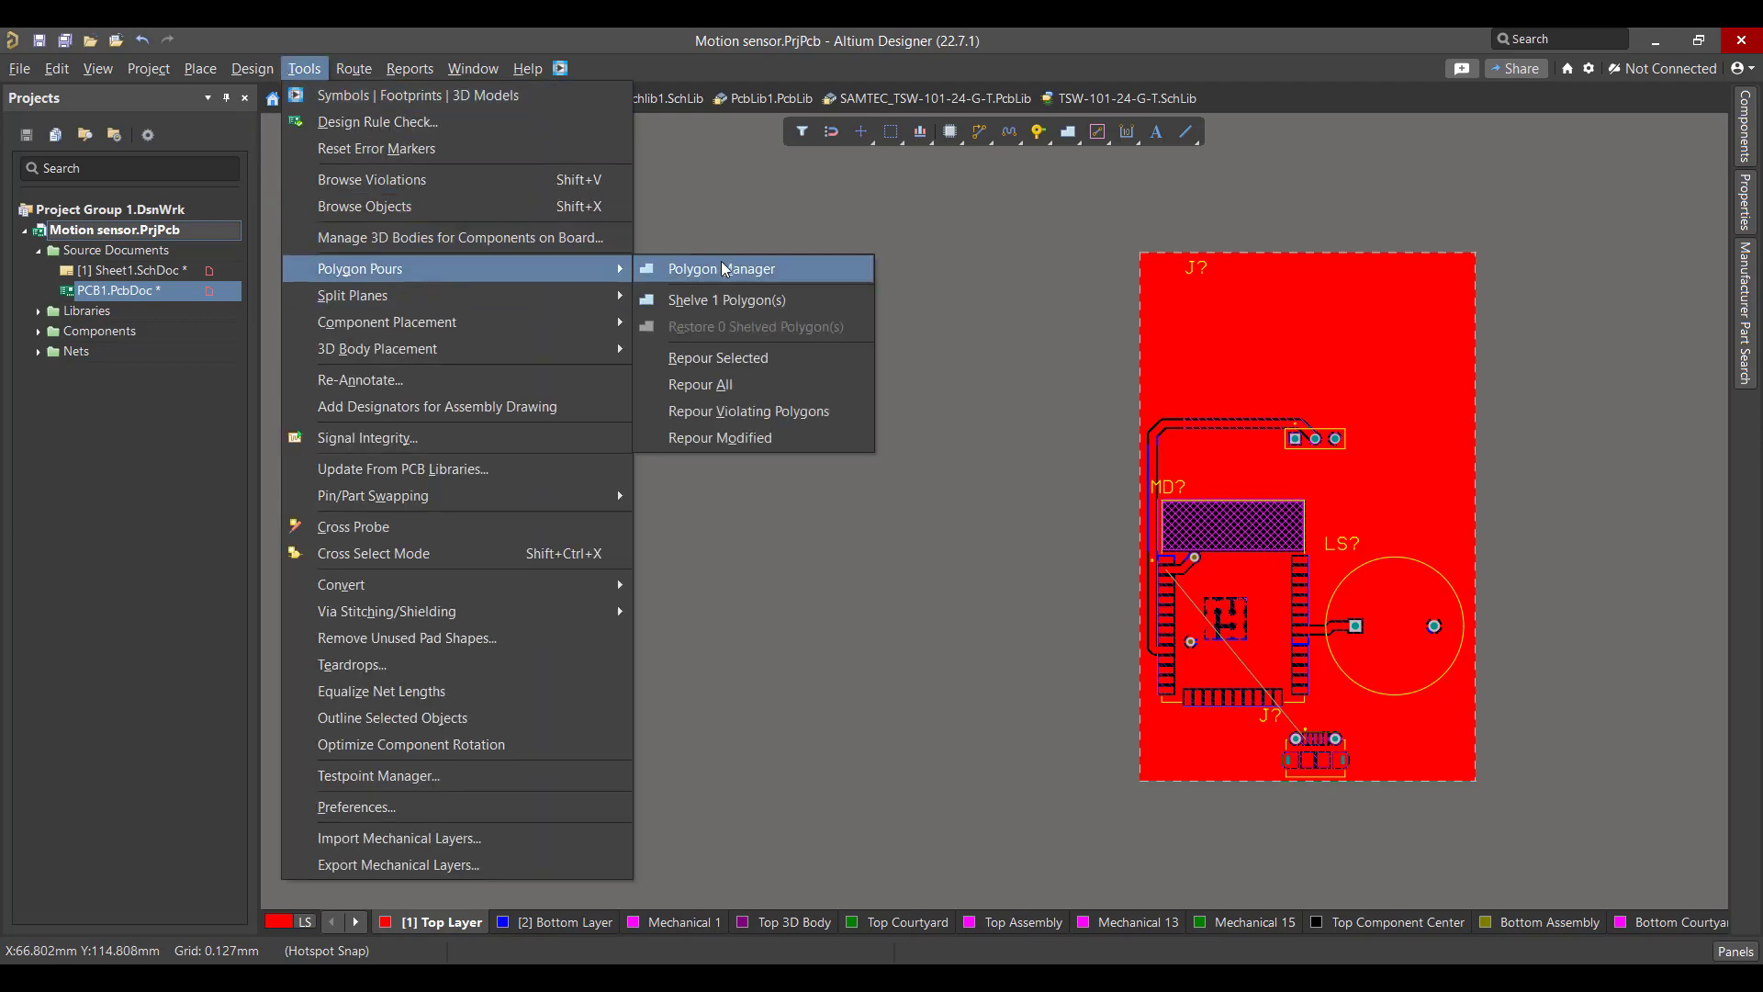
{"action": "left_click", "coordinate": [803, 283]}
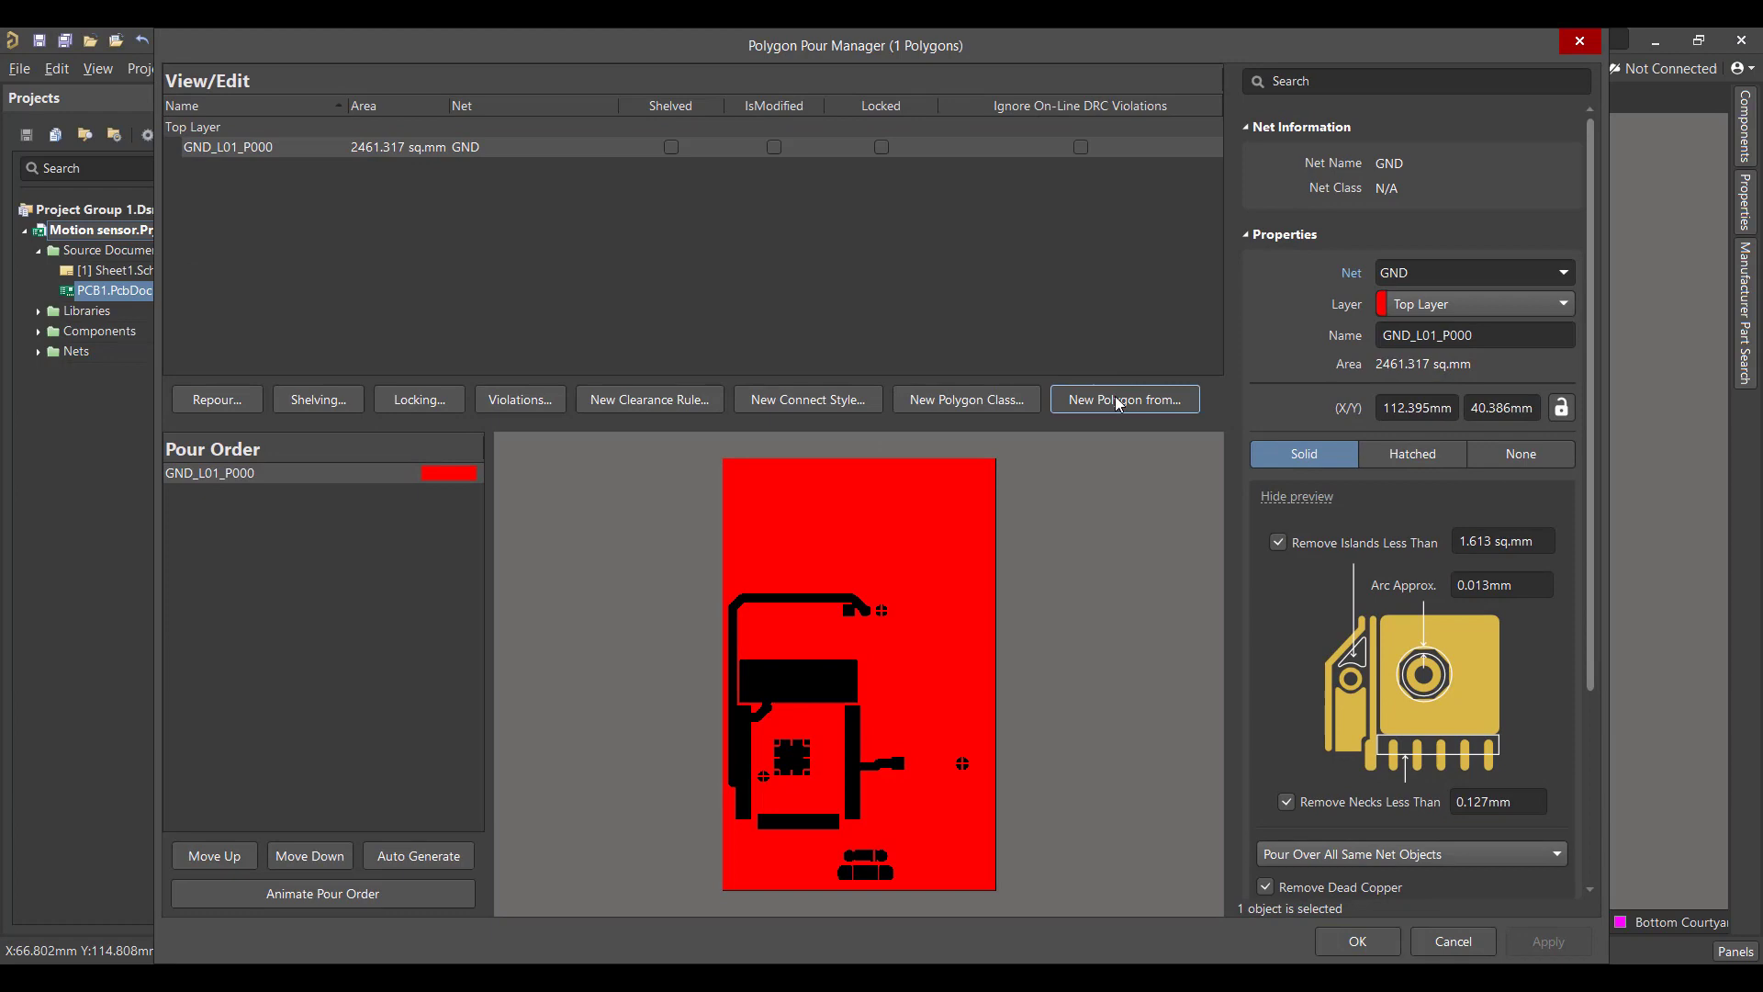
{"action": "left_click", "coordinate": [1124, 400]}
{"action": "left_click", "coordinate": [1143, 439]}
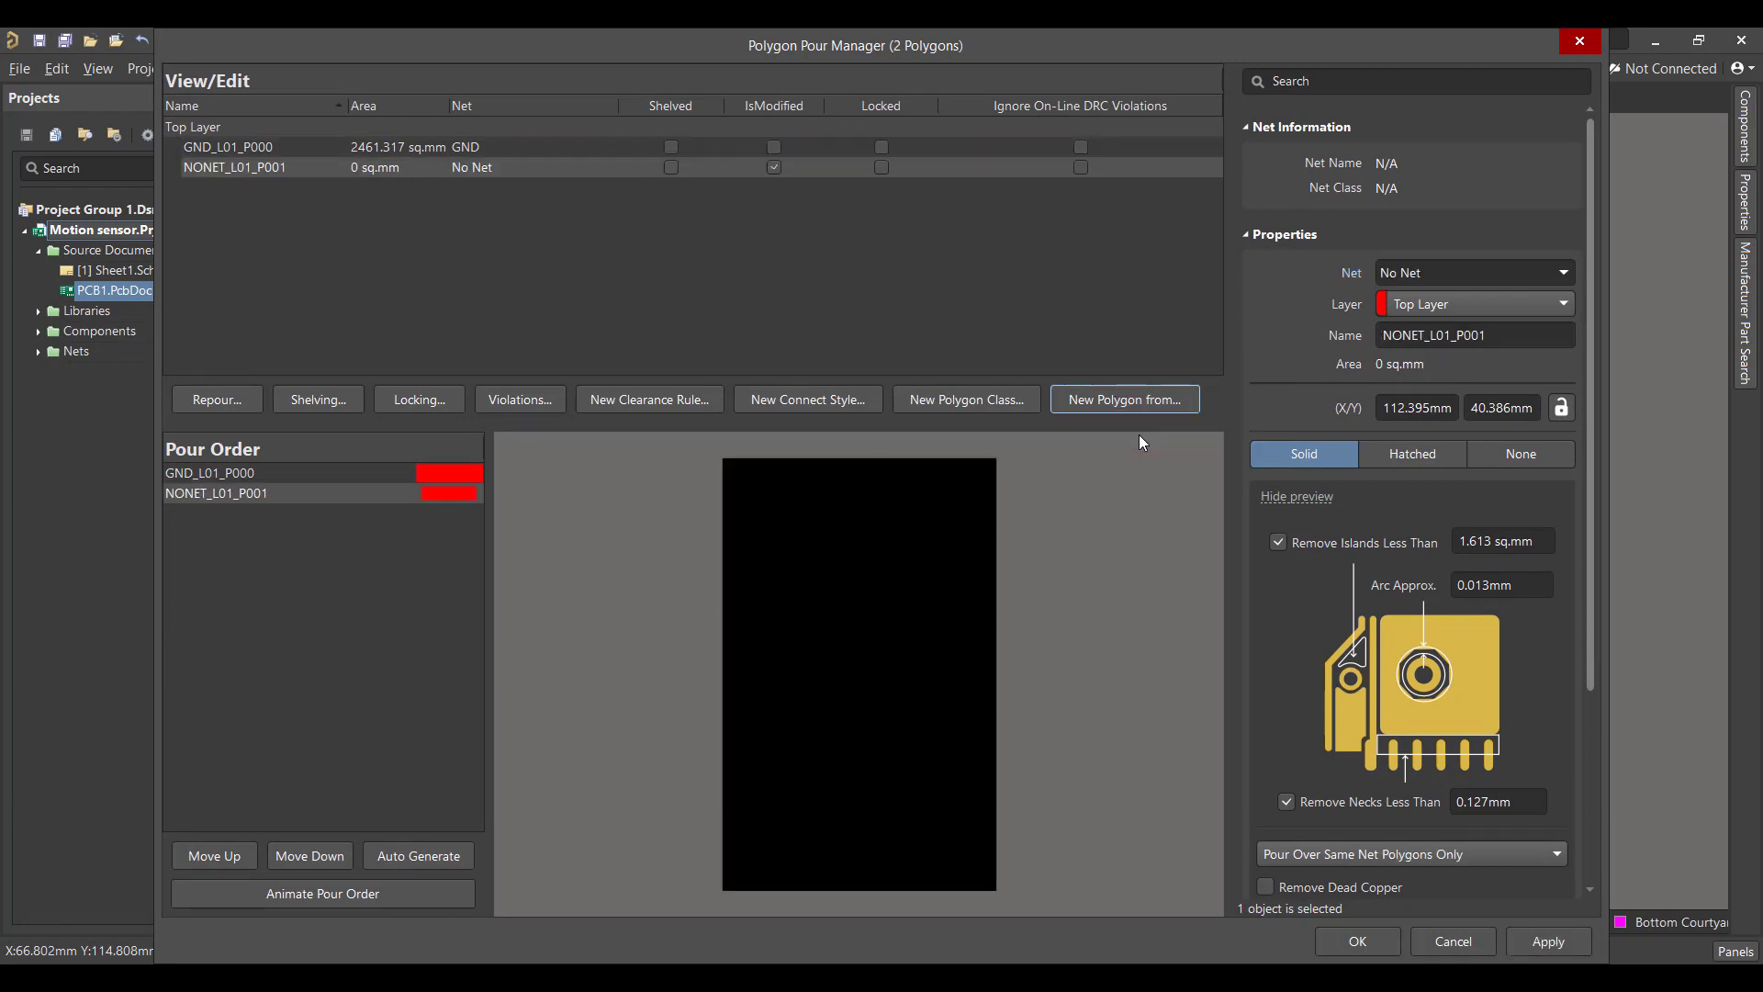
{"action": "left_click", "coordinate": [1500, 300]}
{"action": "left_click", "coordinate": [1493, 352]}
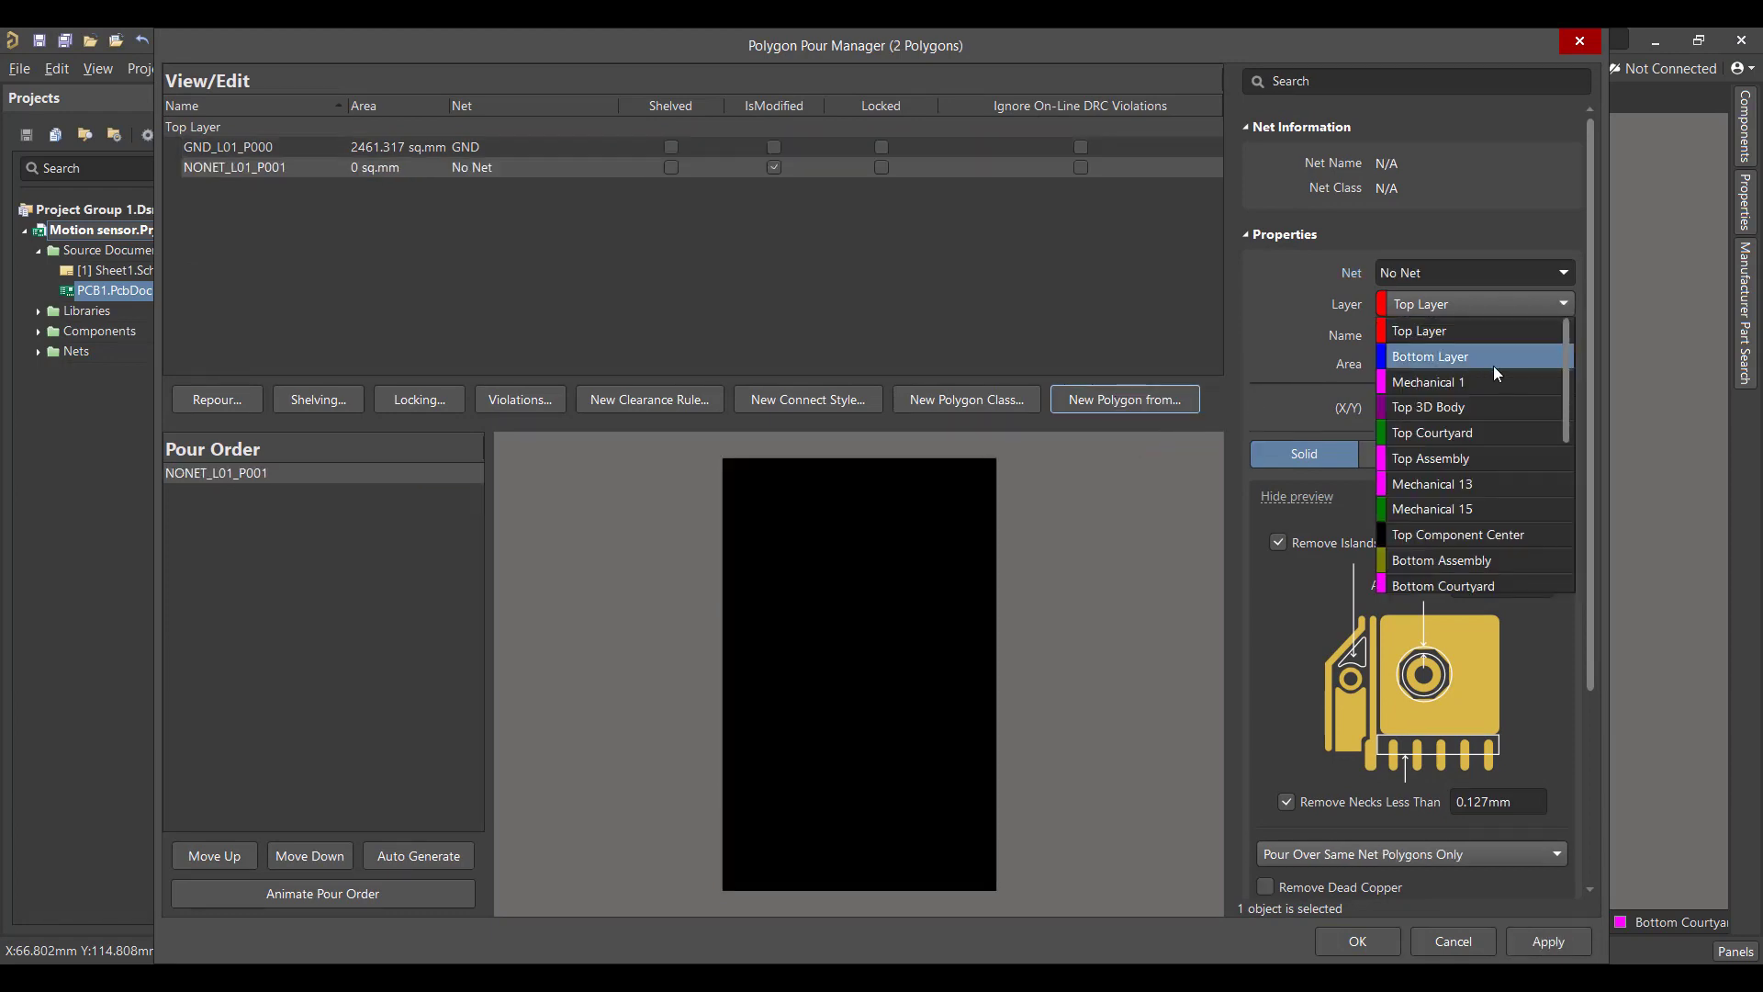
Assign the bottom pour to GND, pour over all same-net objects, remove dead copper, and apply.
{"action": "left_click", "coordinate": [1499, 283]}
{"action": "left_click", "coordinate": [1568, 280]}
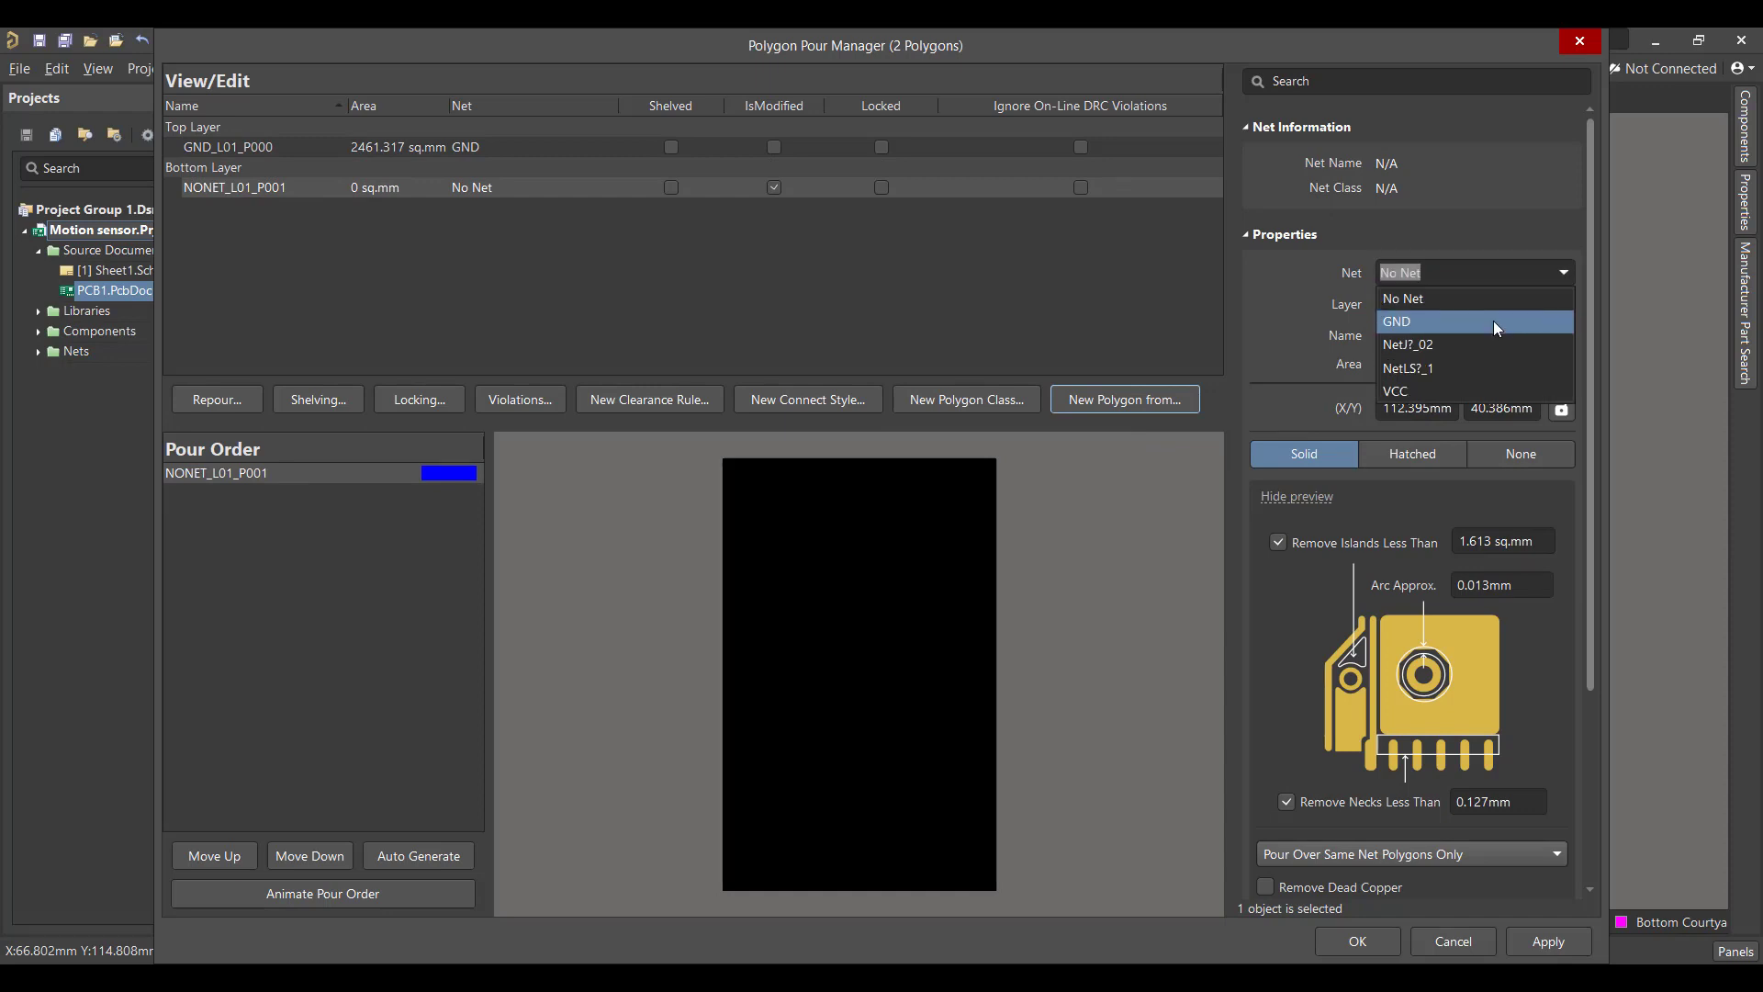
{"action": "left_click", "coordinate": [1494, 323]}
{"action": "scroll", "coordinate": [1567, 347], "scroll_direction": "down", "scroll_amount": 3}
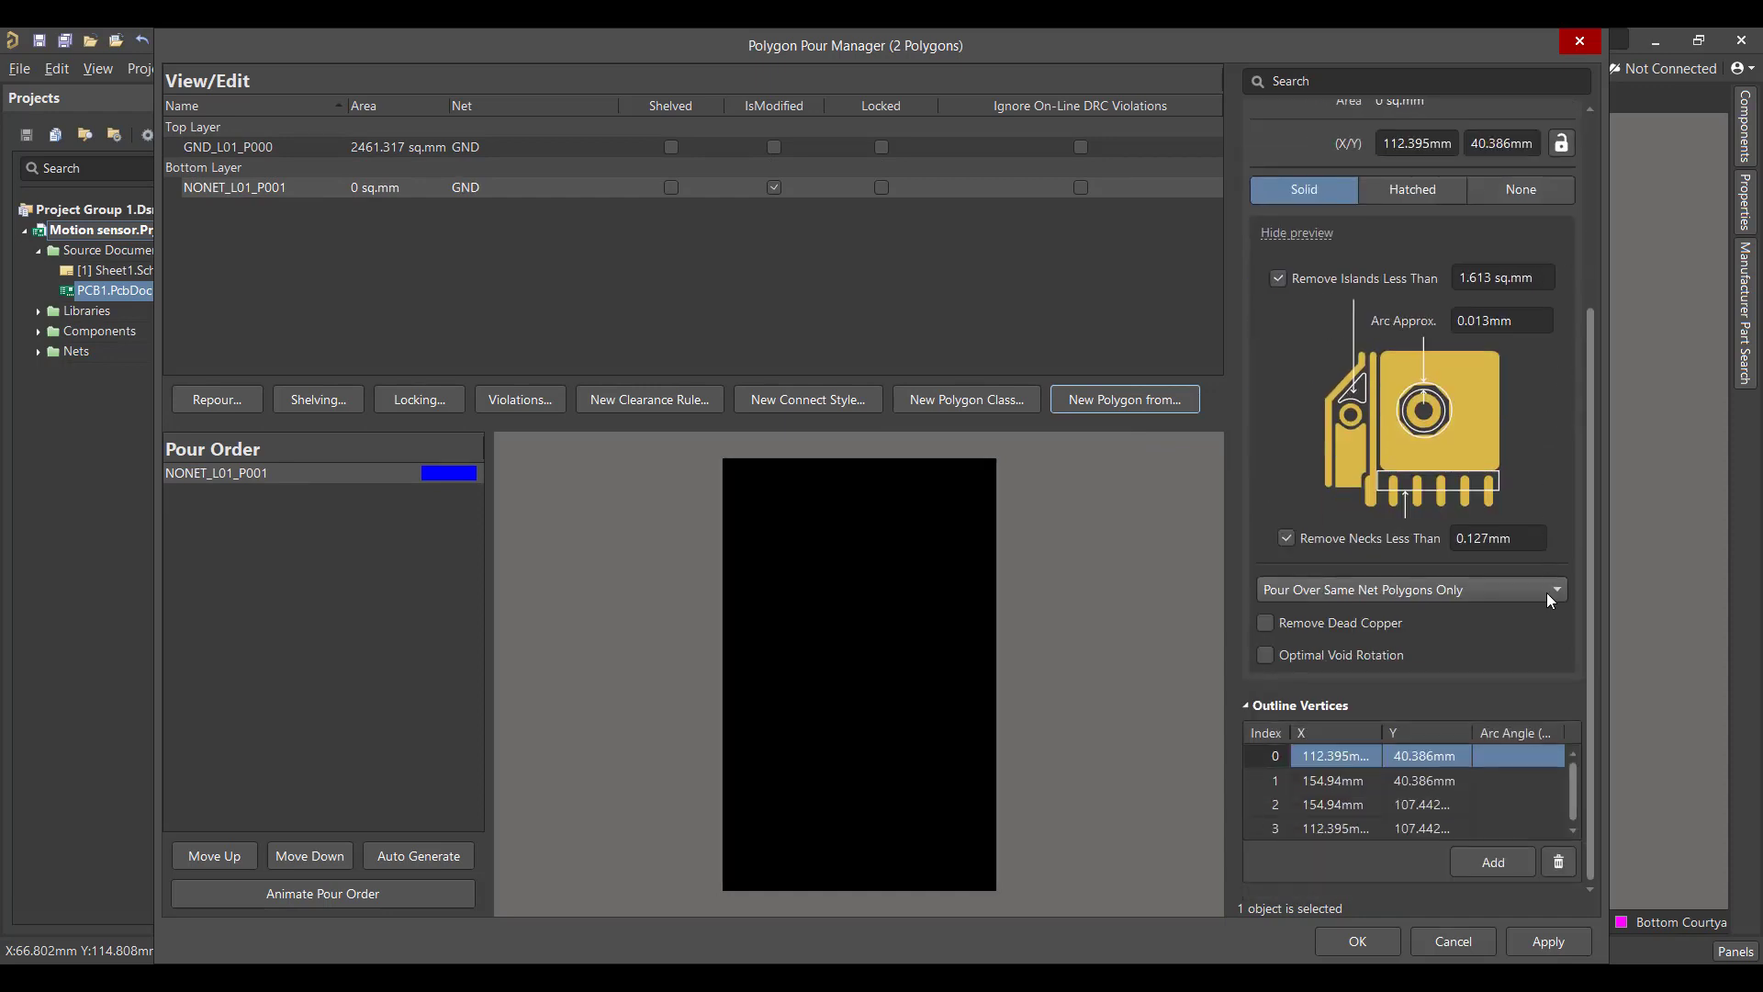
{"action": "left_click", "coordinate": [1547, 592]}
{"action": "left_click", "coordinate": [1495, 633]}
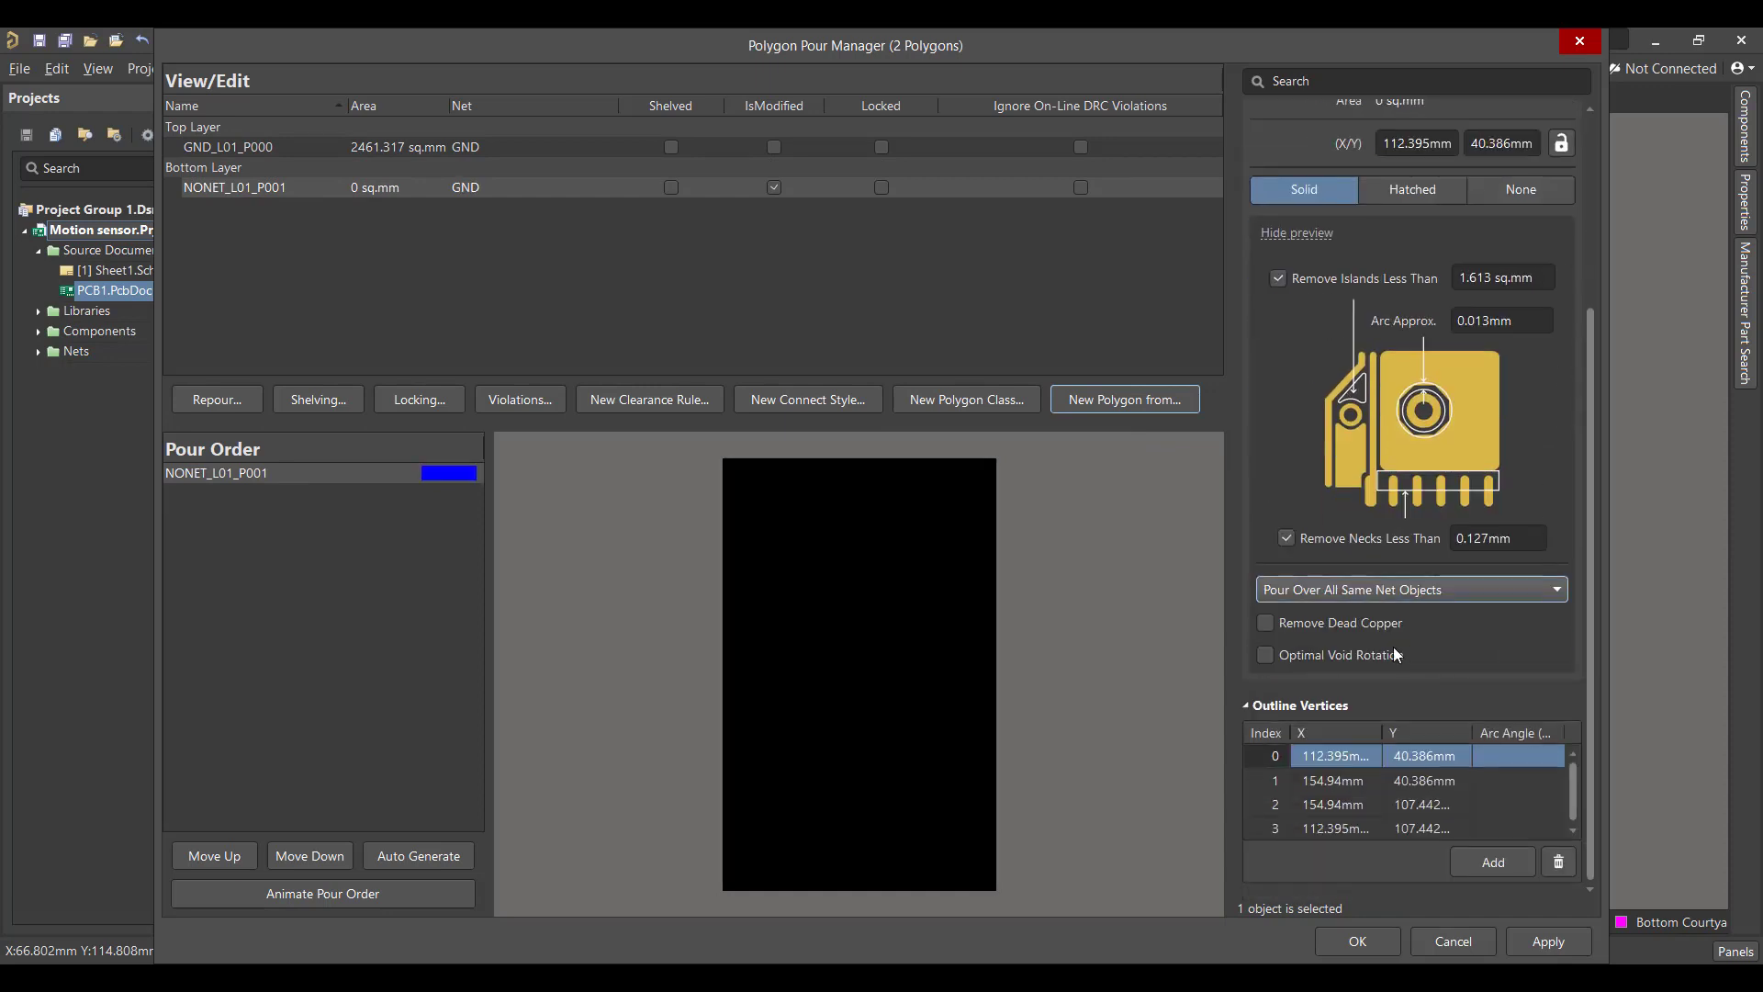
{"action": "left_click", "coordinate": [1266, 623]}
{"action": "left_click", "coordinate": [1523, 930]}
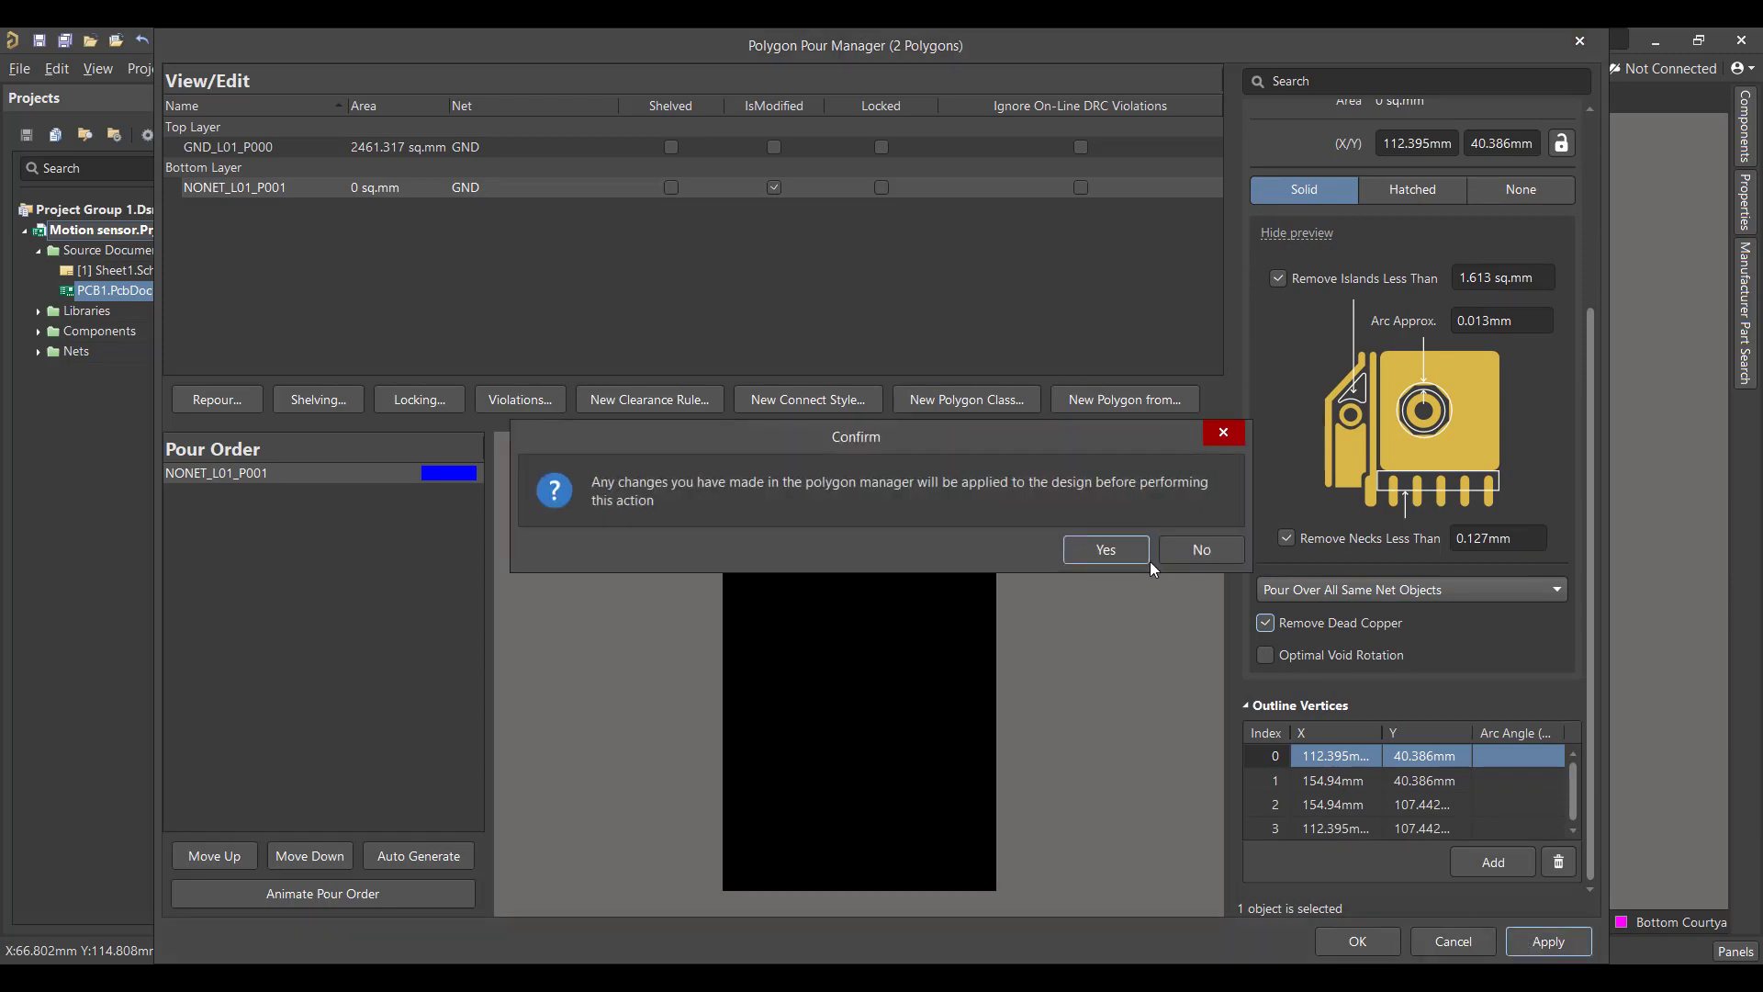
{"action": "left_click", "coordinate": [1131, 551]}
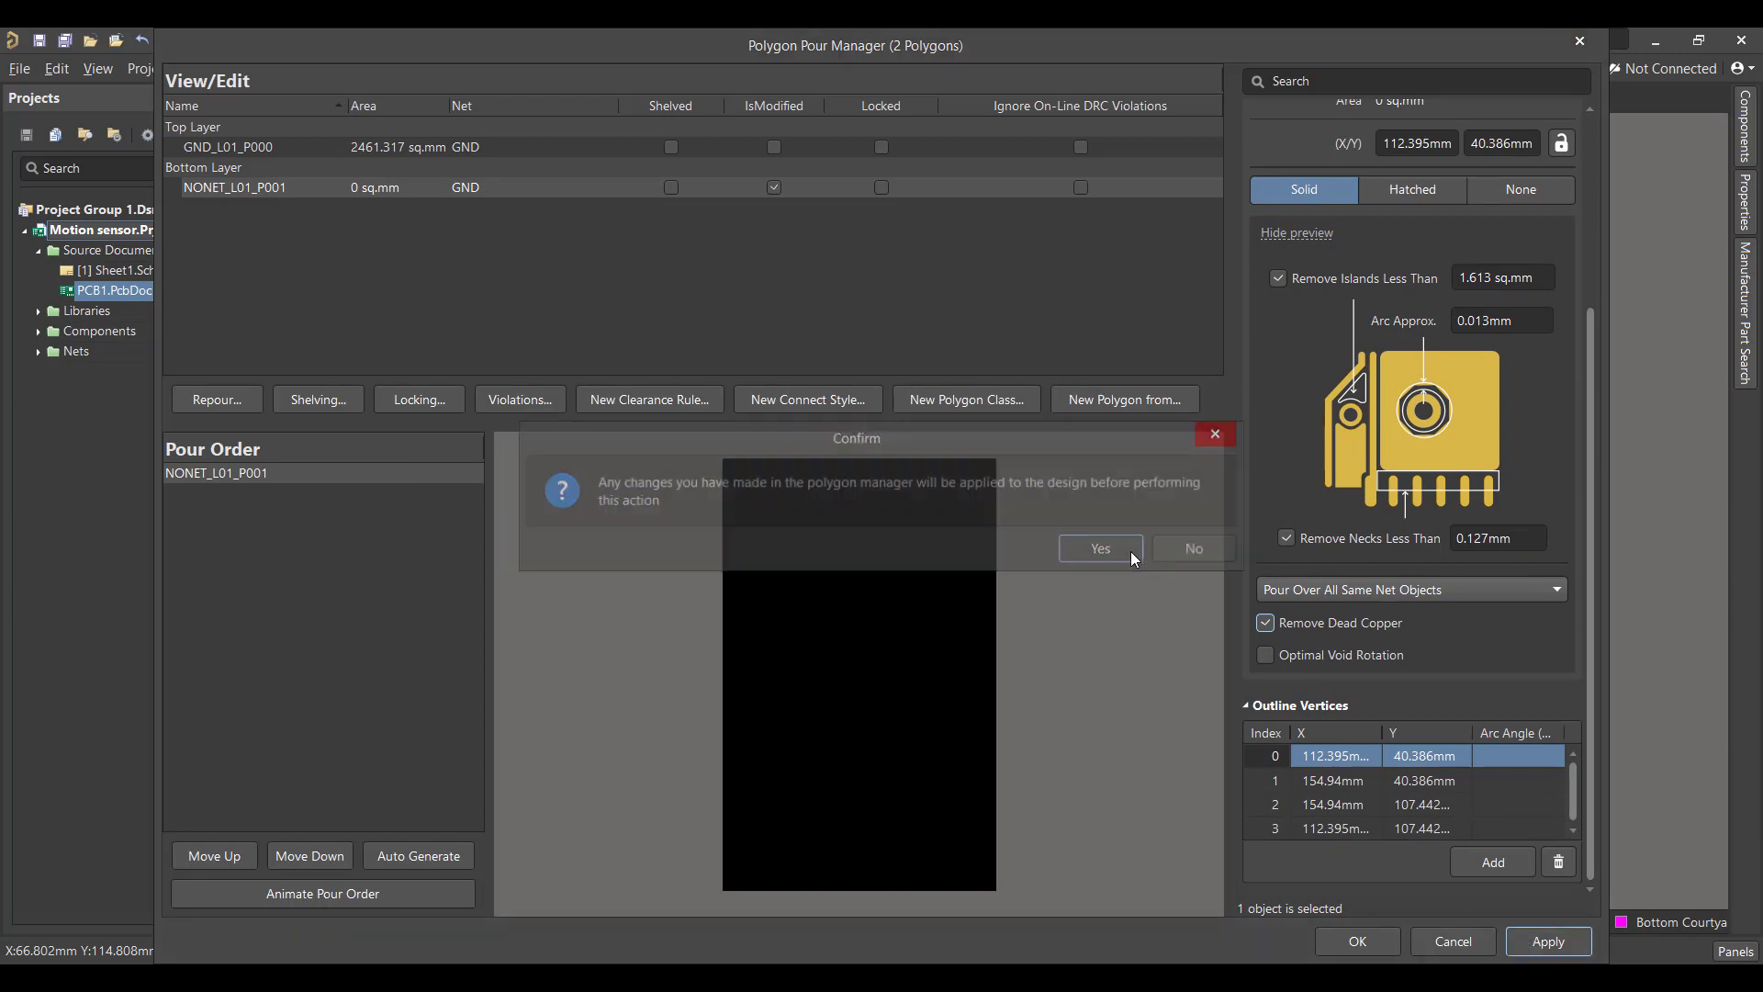
{"action": "left_click", "coordinate": [1358, 942]}
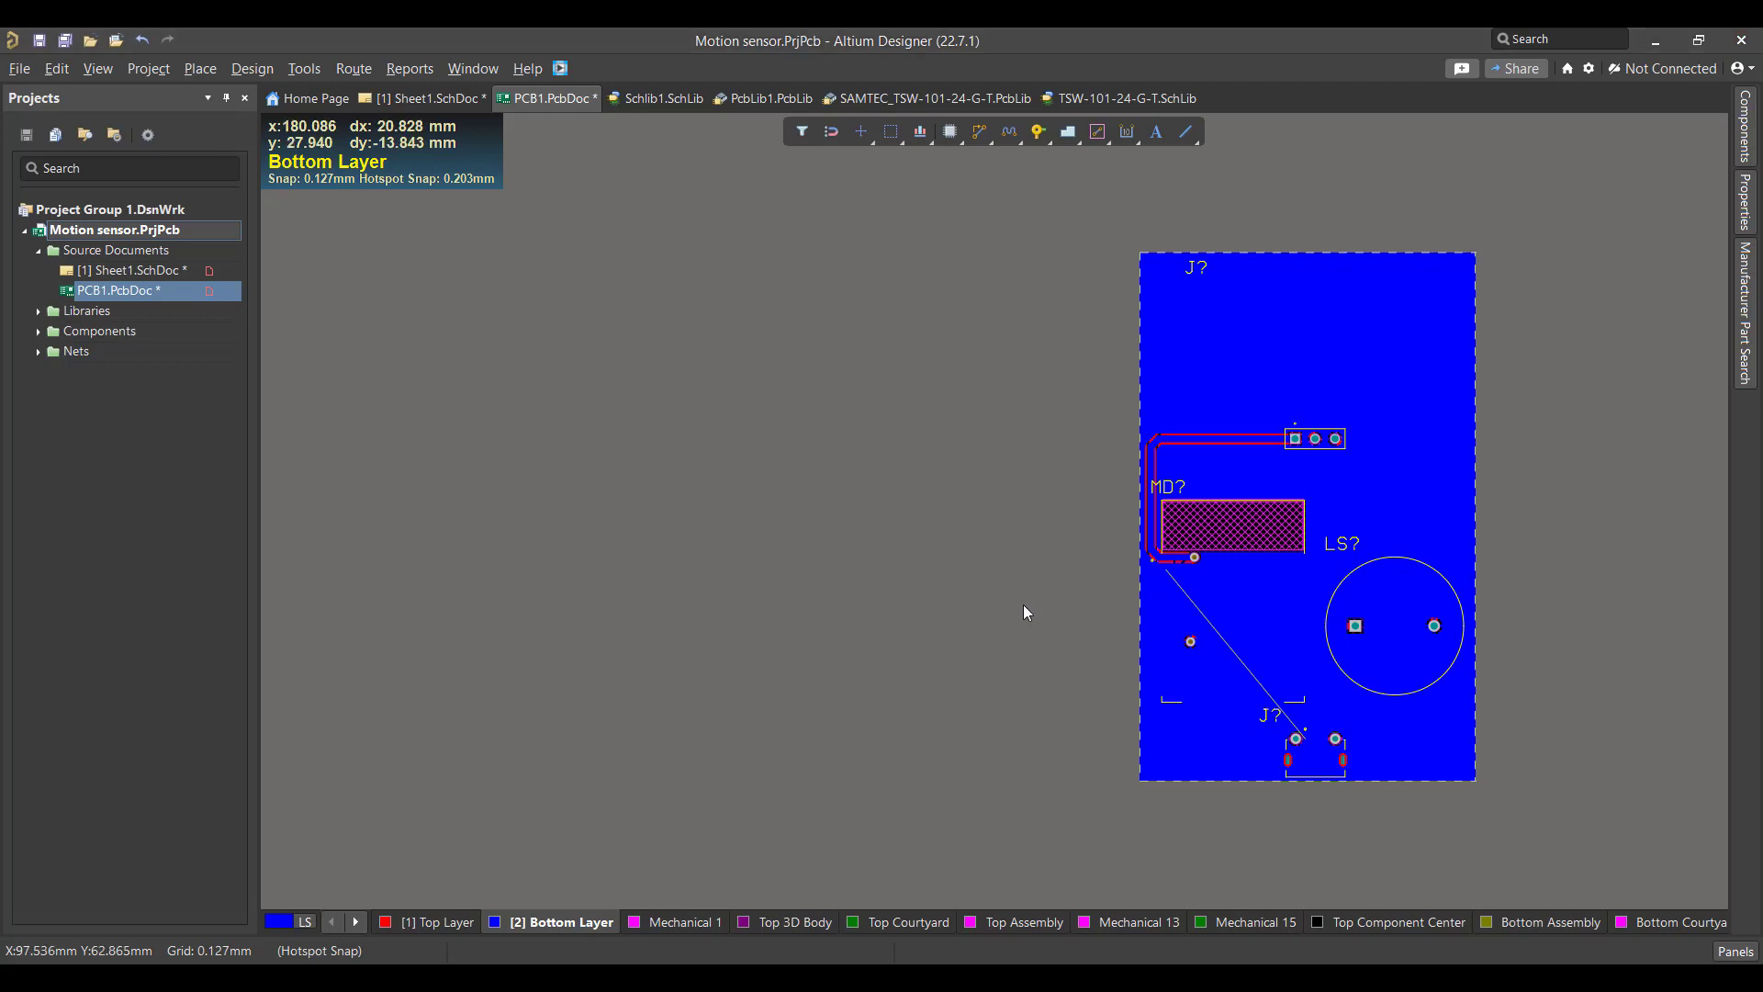
Switch to 3D Layout Mode and orbit and zoom around the PIR sensor, ESP32, buzzer and USB connector.
{"action": "left_click", "coordinate": [101, 69]}
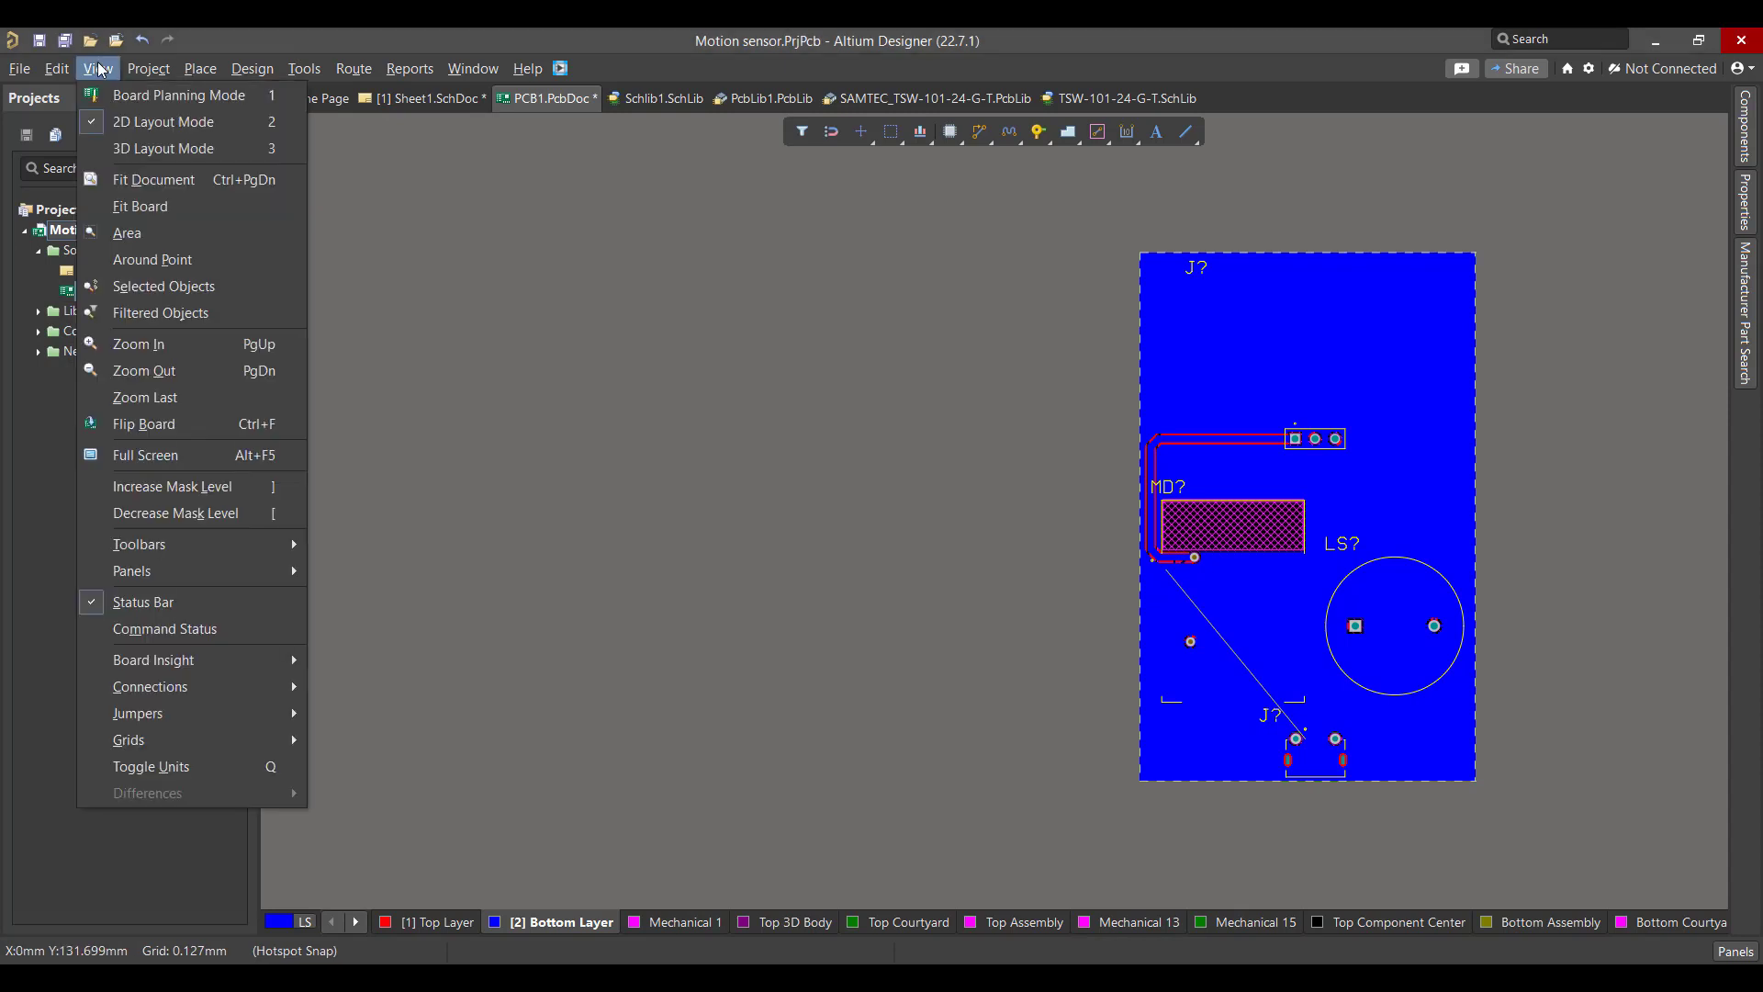
{"action": "left_click", "coordinate": [145, 152]}
{"action": "key", "text": "shift"}
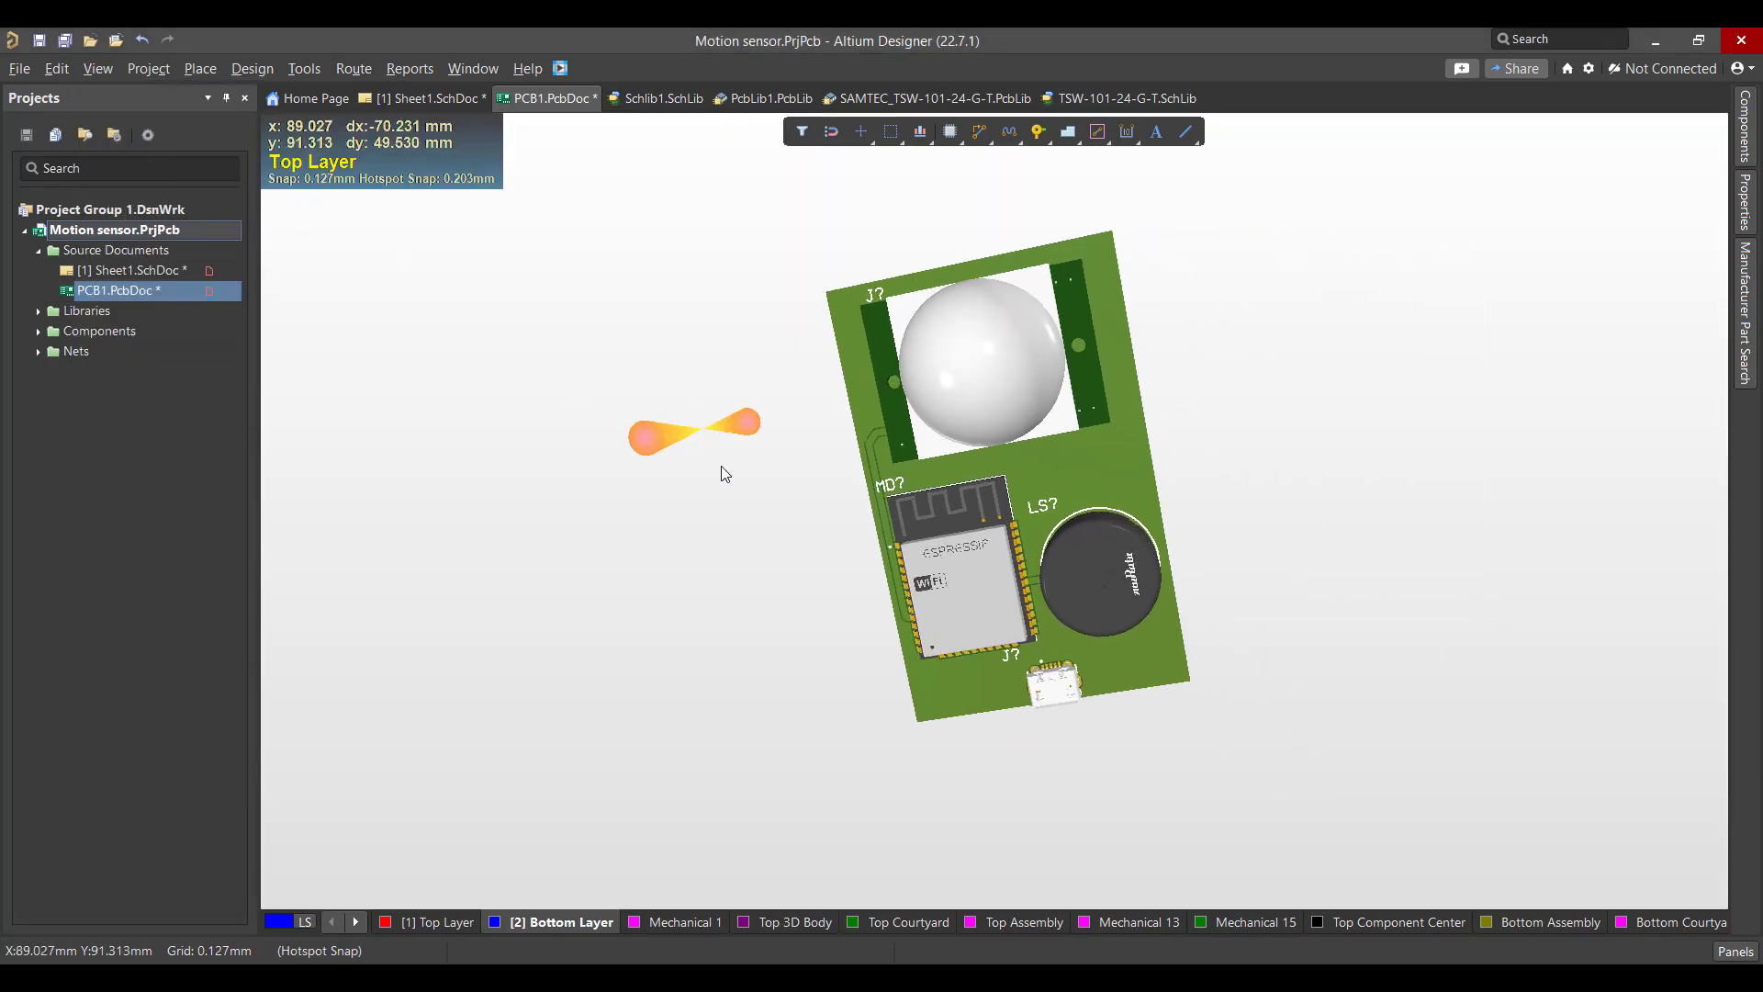
{"action": "right_click_drag", "start_coordinate": [748, 514], "coordinate": [756, 267], "text": "shift"}
{"action": "key", "text": "shift"}
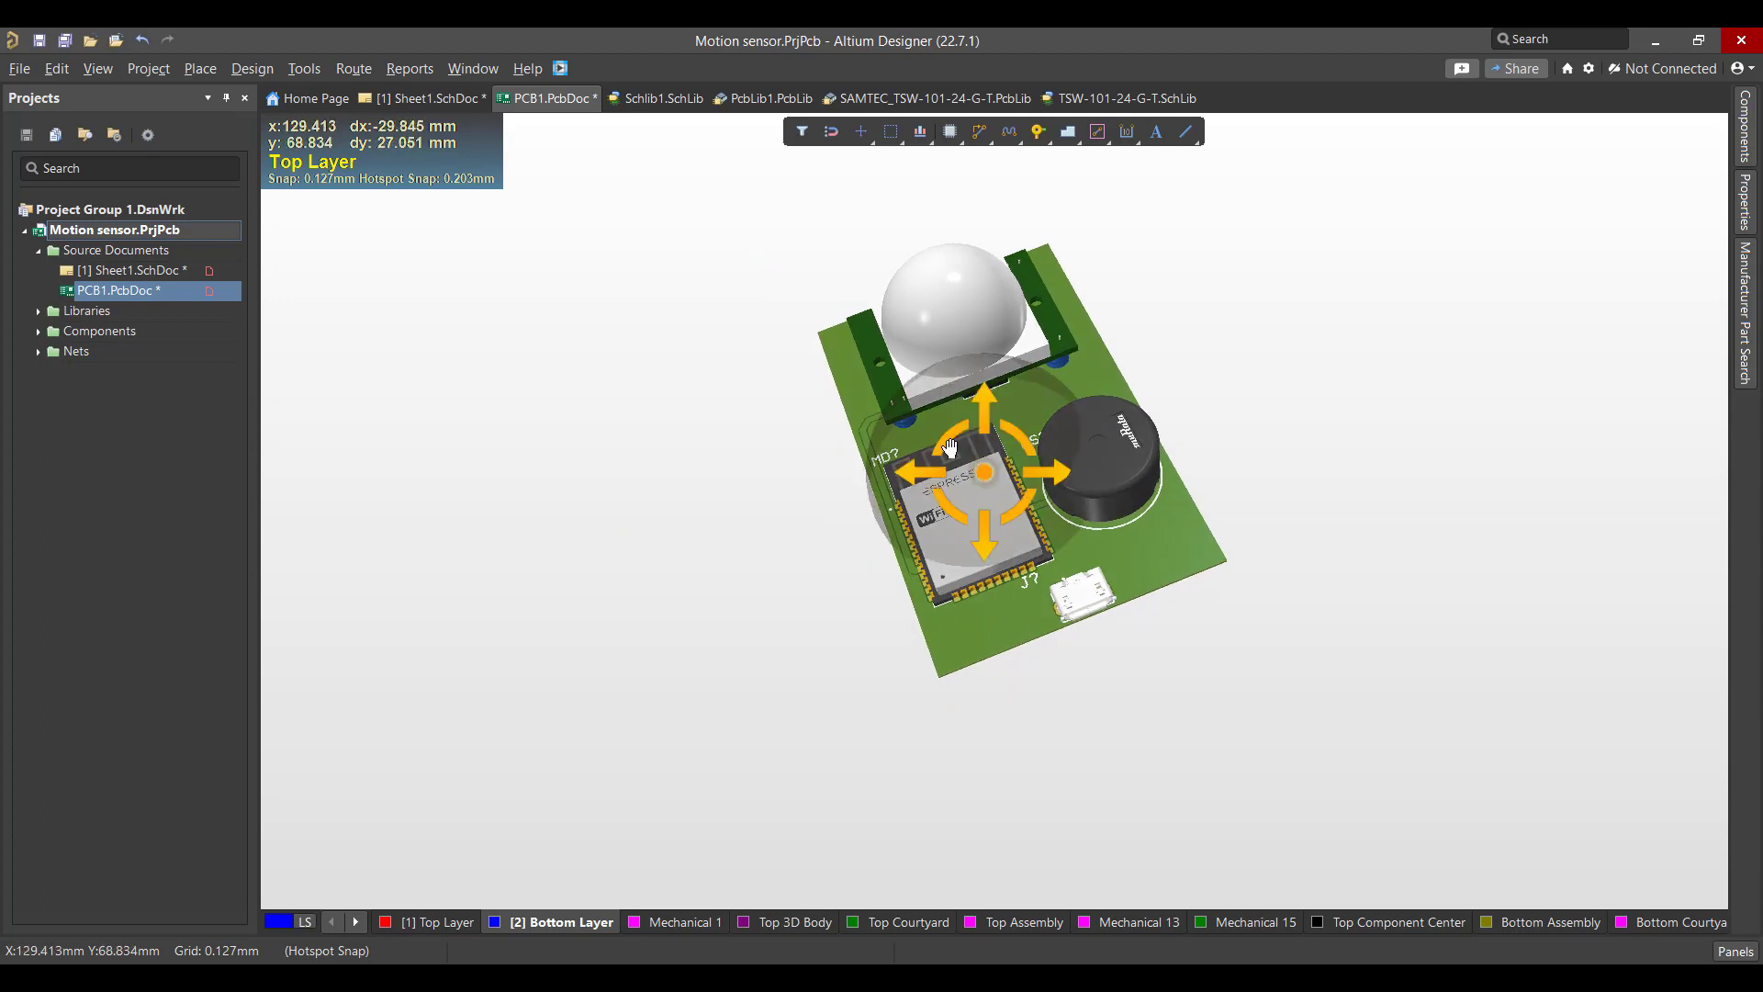
{"action": "right_click_drag", "start_coordinate": [937, 415], "coordinate": [985, 422], "text": "shift"}
{"action": "scroll", "coordinate": [985, 415], "scroll_direction": "up", "scroll_amount": 5, "text": "ctrl"}
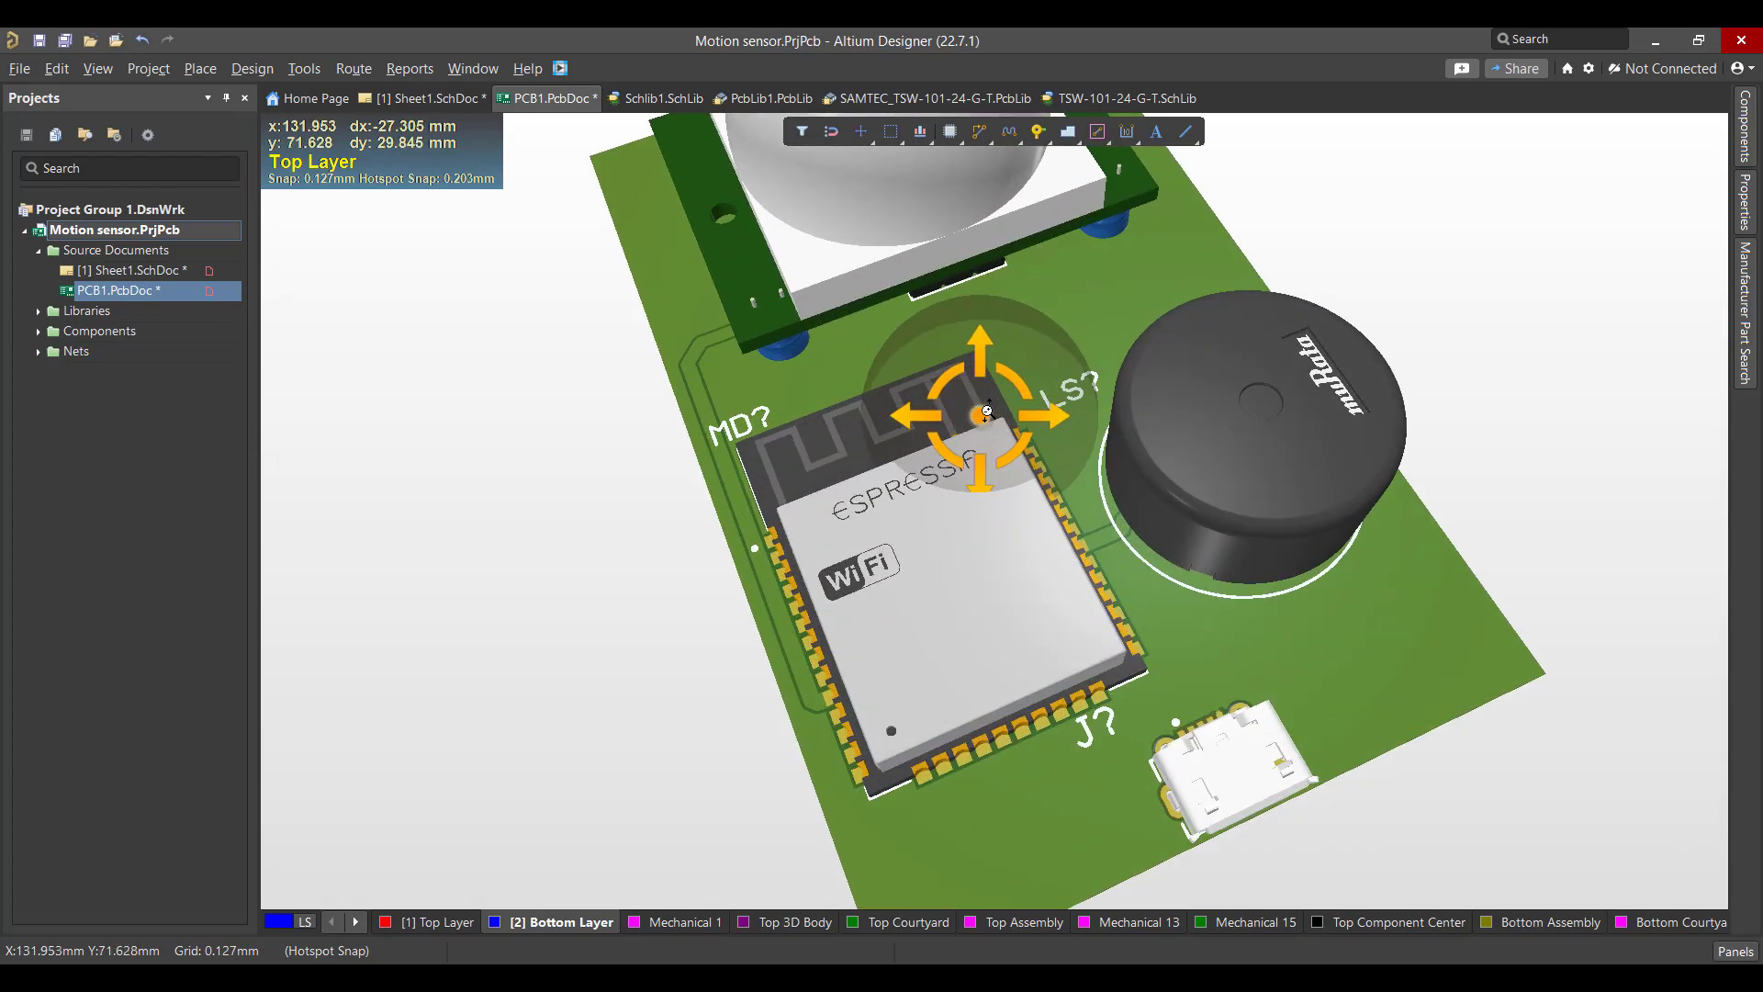
{"action": "scroll", "coordinate": [985, 416], "scroll_direction": "down", "scroll_amount": 3, "text": "ctrl"}
{"action": "right_click_drag", "start_coordinate": [985, 415], "coordinate": [693, 525], "text": "shift"}
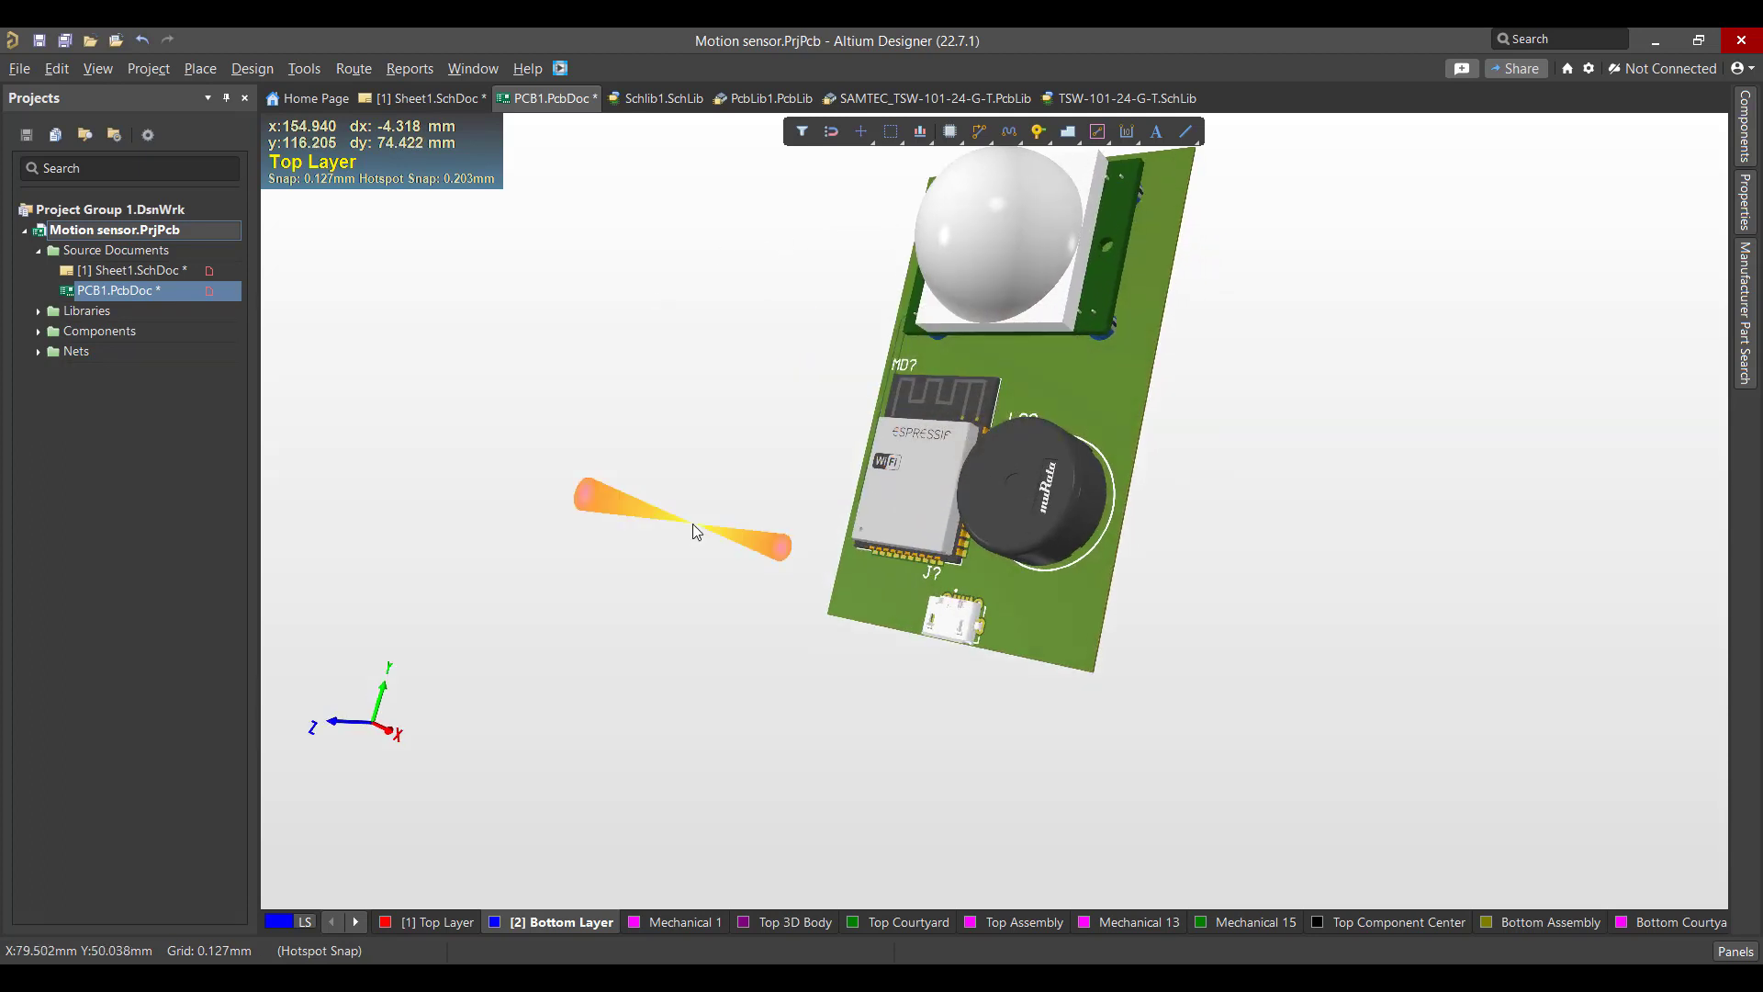